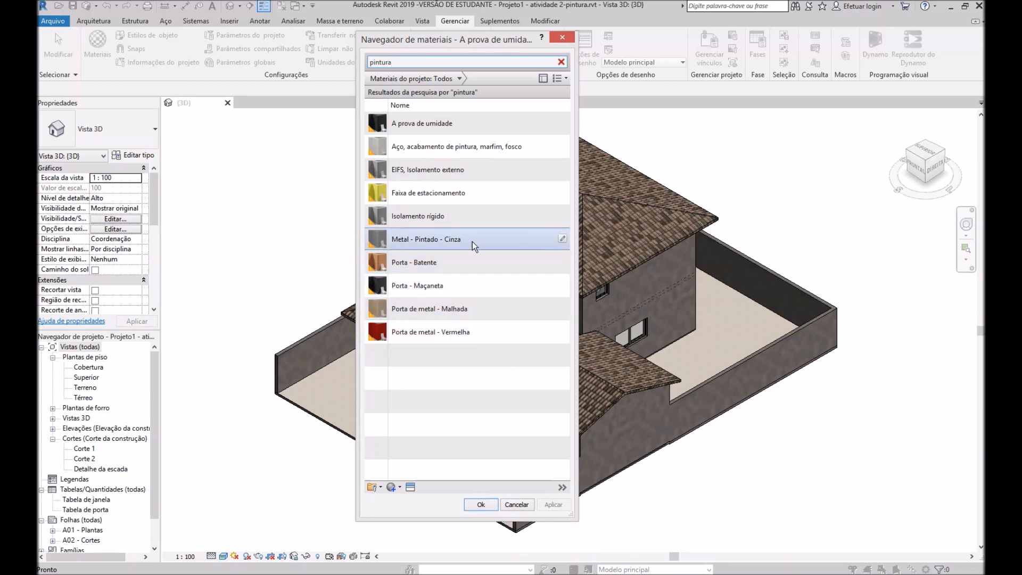
Expand the material editor and review the property categories of the material "Aço, acabamento de pintura, marfim, fosco"
{"action": "left_click", "coordinate": [401, 61]}
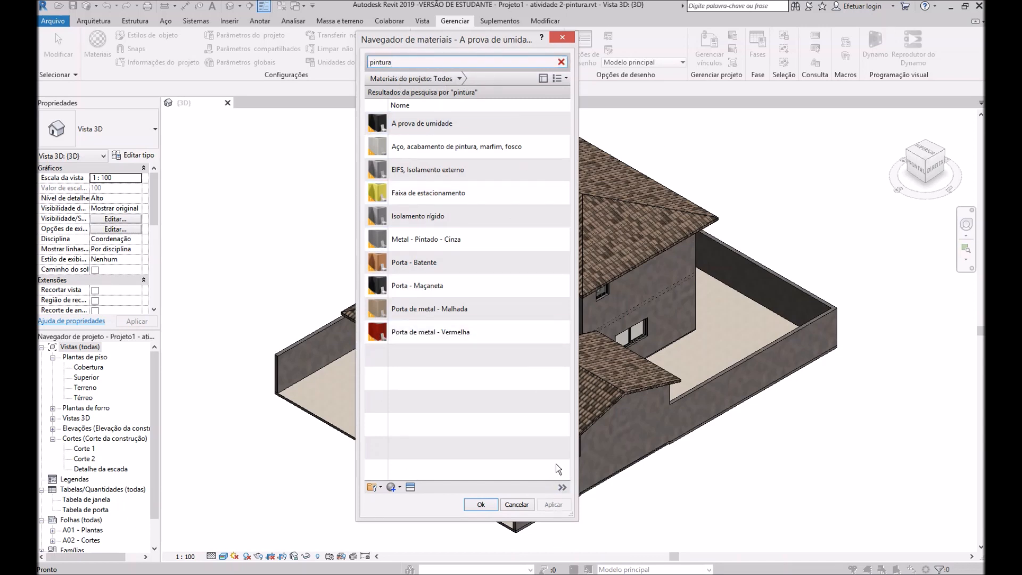
{"action": "left_click", "coordinate": [561, 490]}
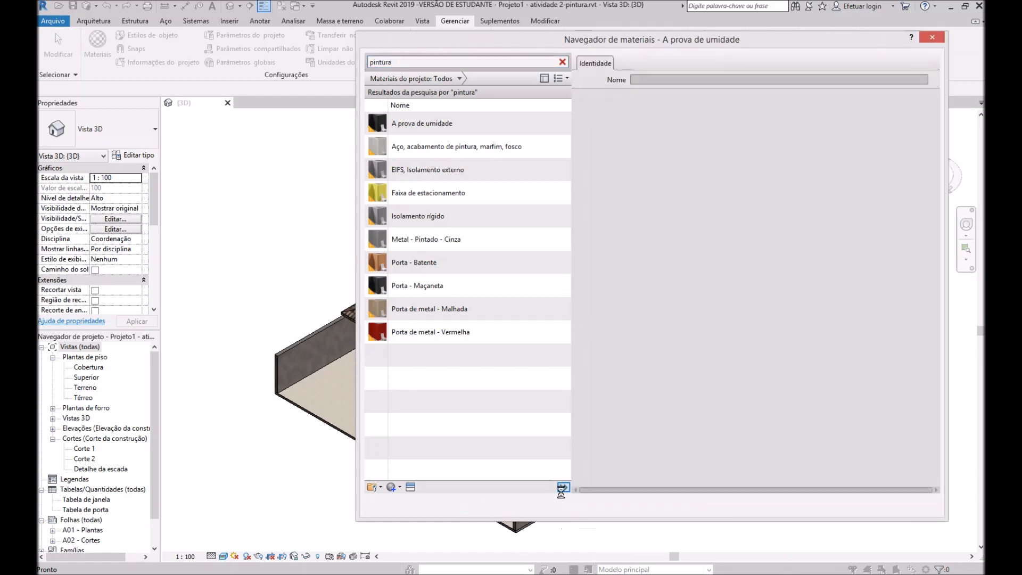
{"action": "left_click_drag", "start_coordinate": [678, 40], "coordinate": [535, 36]}
{"action": "left_click", "coordinate": [413, 147]}
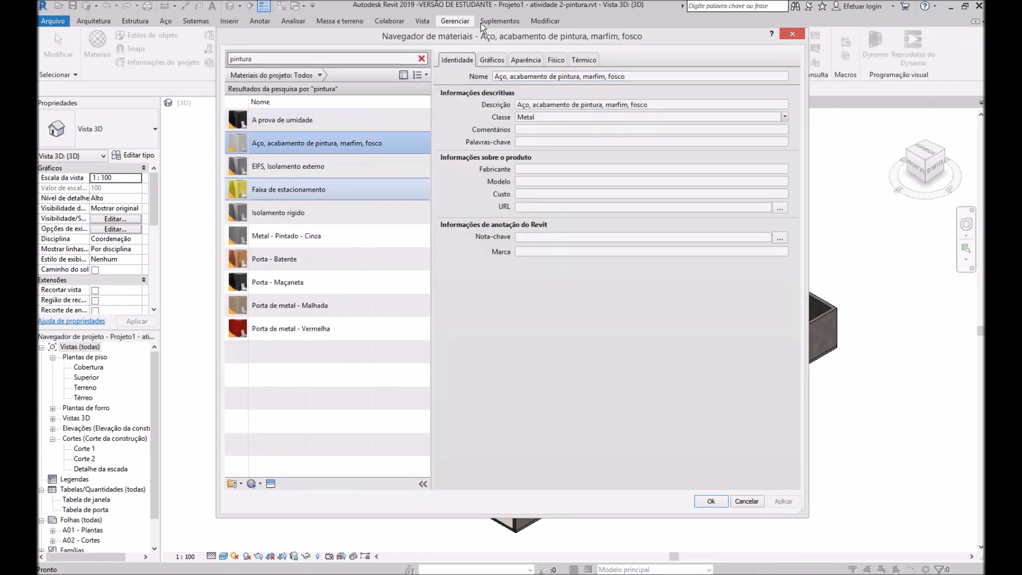
{"action": "left_click", "coordinate": [498, 61]}
{"action": "left_click", "coordinate": [525, 61]}
{"action": "left_click", "coordinate": [584, 61]}
{"action": "left_click", "coordinate": [463, 61]}
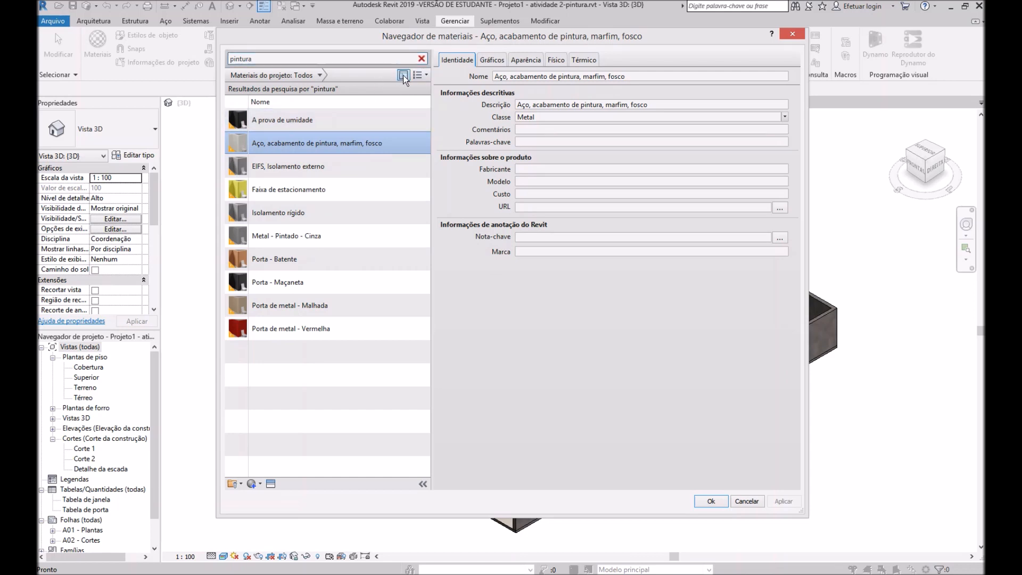
Show the material library and add "Textura de parede, Casca de laranja" from the AEC Pintura category to the project materials
{"action": "left_click", "coordinate": [404, 75]}
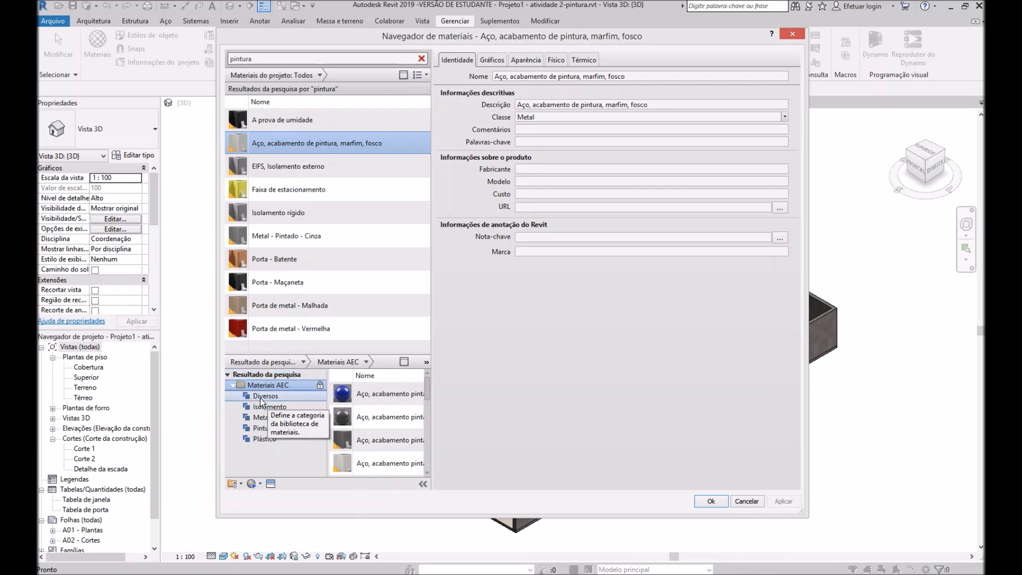
{"action": "left_click", "coordinate": [255, 428]}
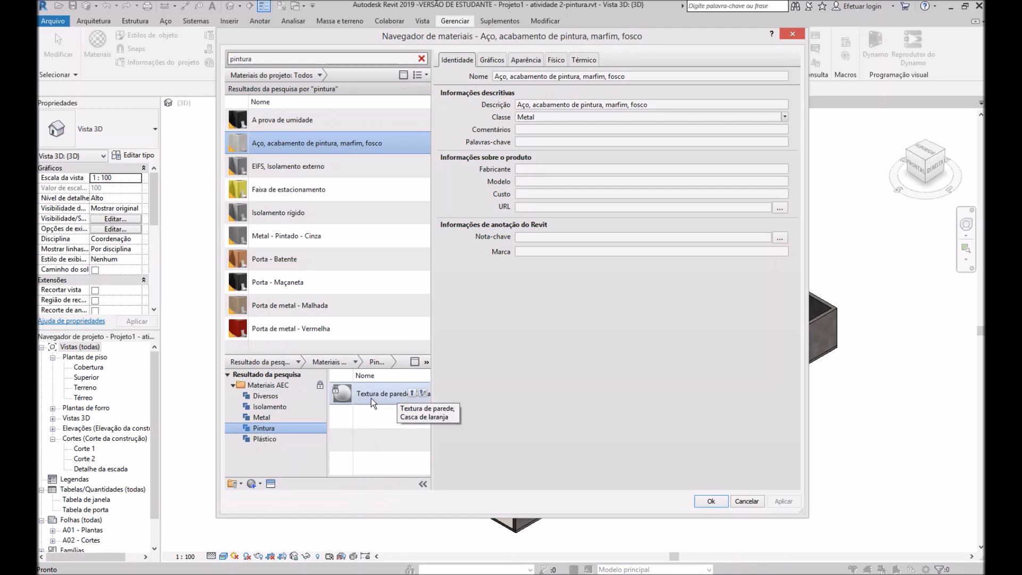
{"action": "left_click", "coordinate": [270, 397]}
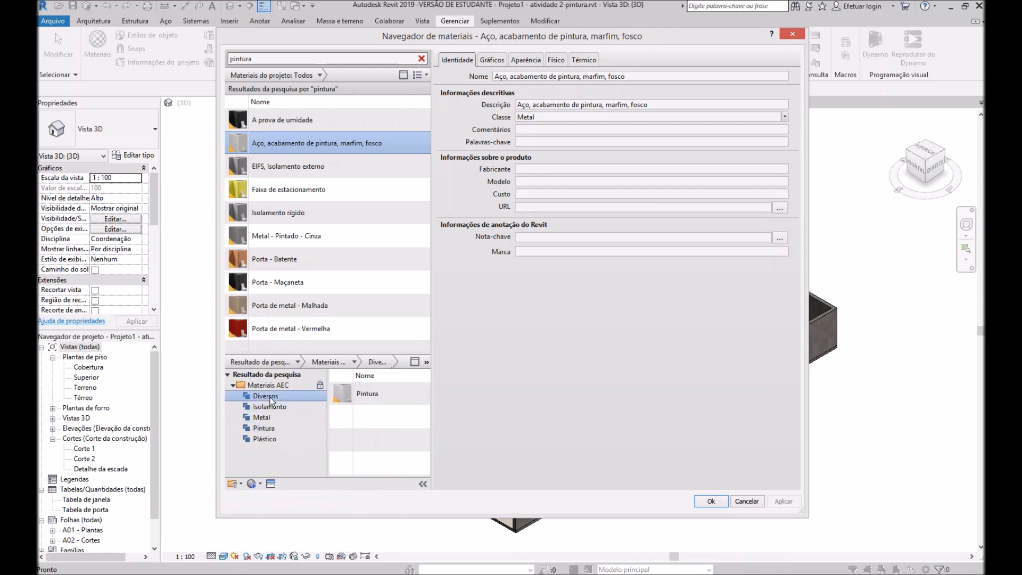
{"action": "mouse_move", "coordinate": [392, 385]}
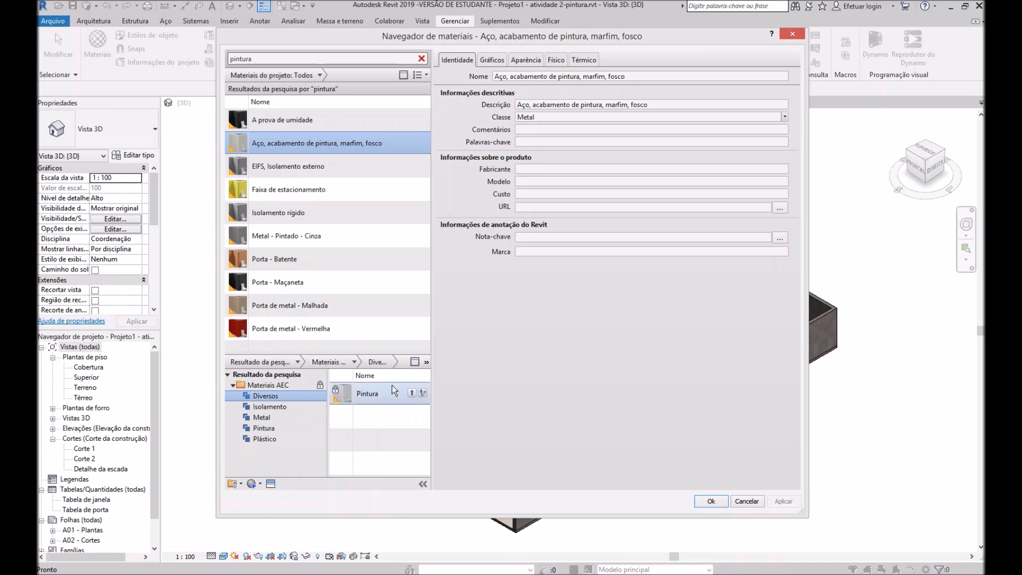
{"action": "left_click", "coordinate": [263, 427]}
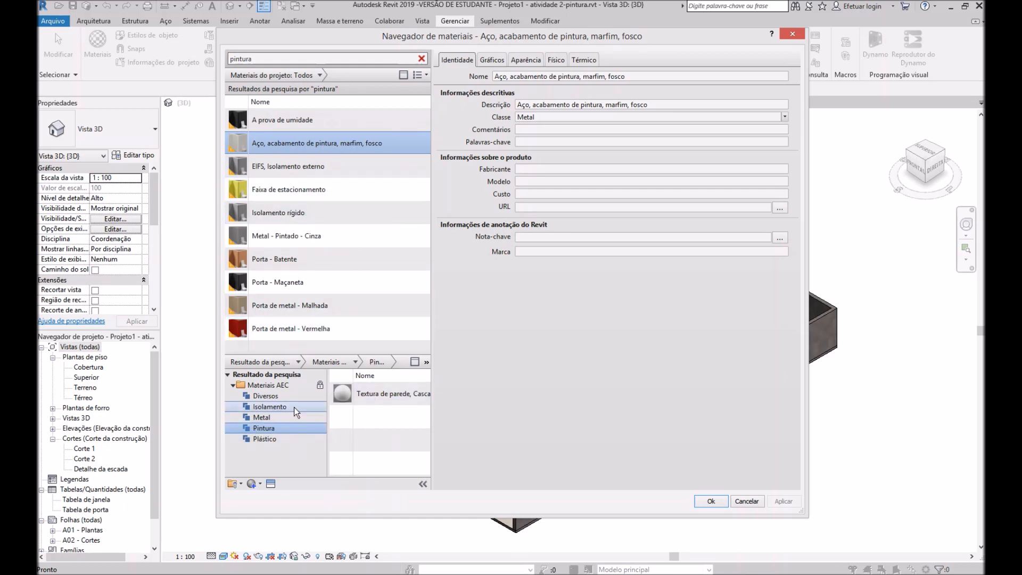
{"action": "mouse_move", "coordinate": [376, 400]}
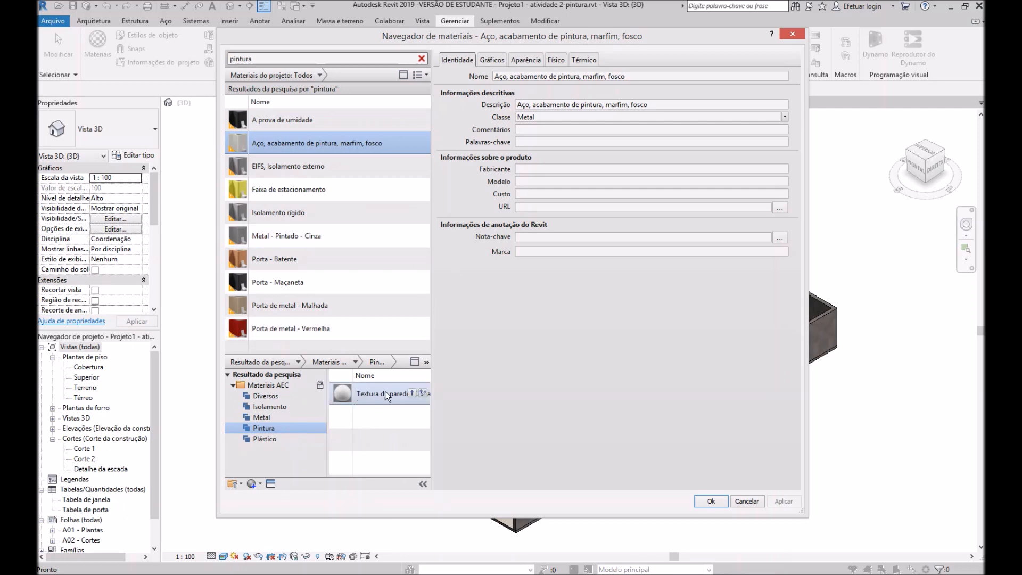
{"action": "left_click", "coordinate": [366, 395]}
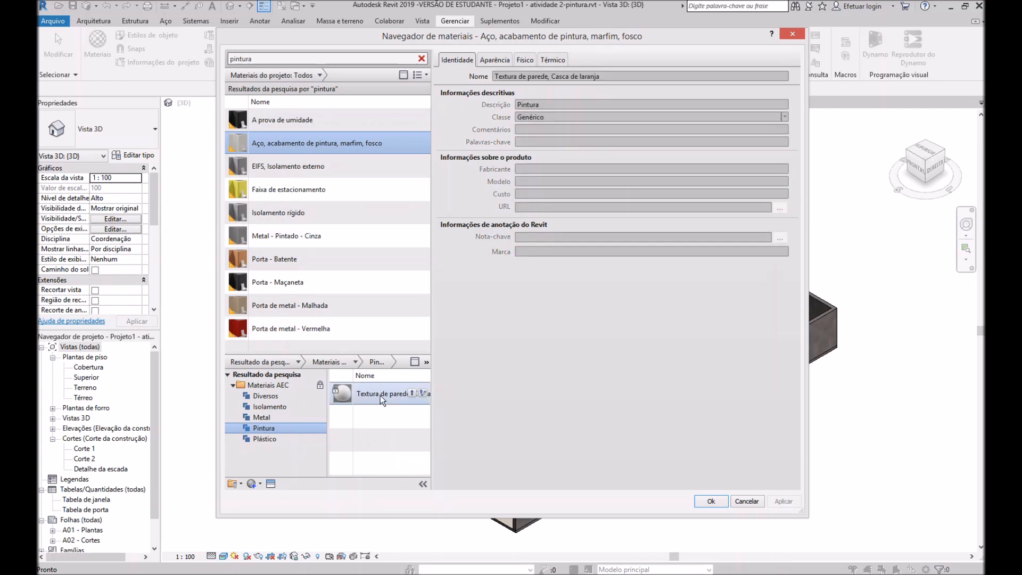
{"action": "left_click", "coordinate": [413, 394]}
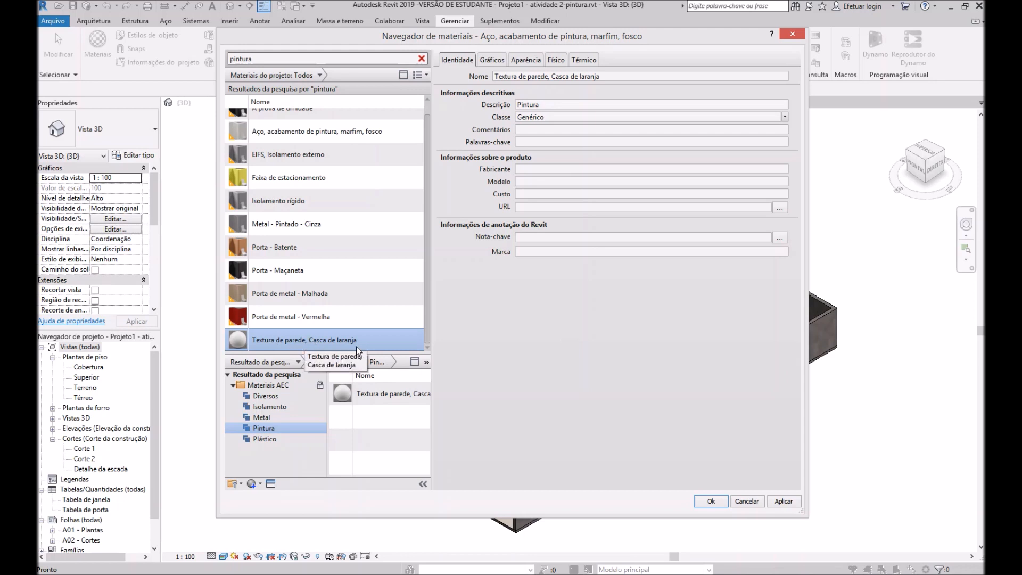
Duplicate the project material "Textura de parede, Casca de laranja" and name the copy "Pintura Textura acrílica"
{"action": "right_click", "coordinate": [283, 340]}
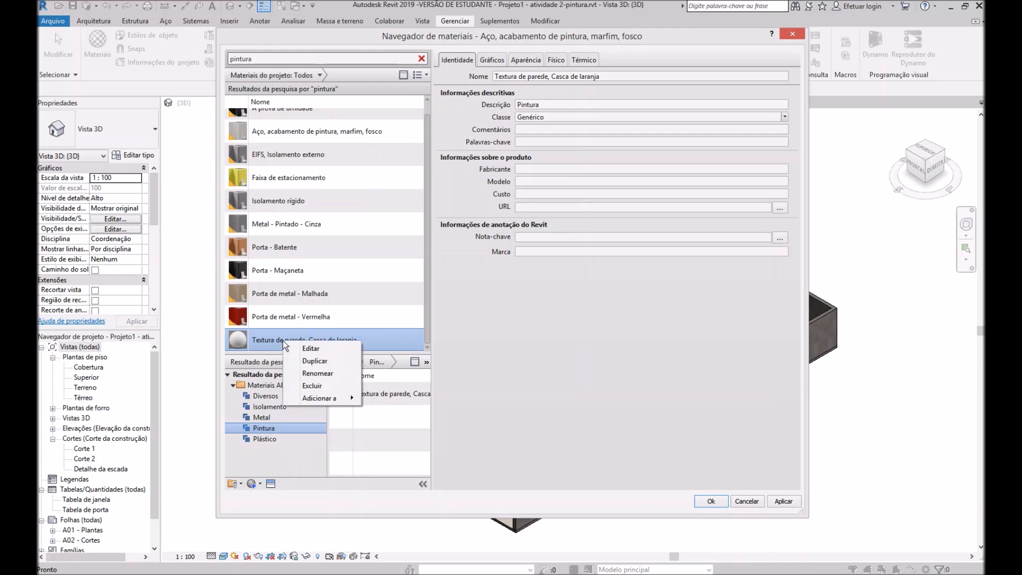
{"action": "left_click", "coordinate": [244, 347]}
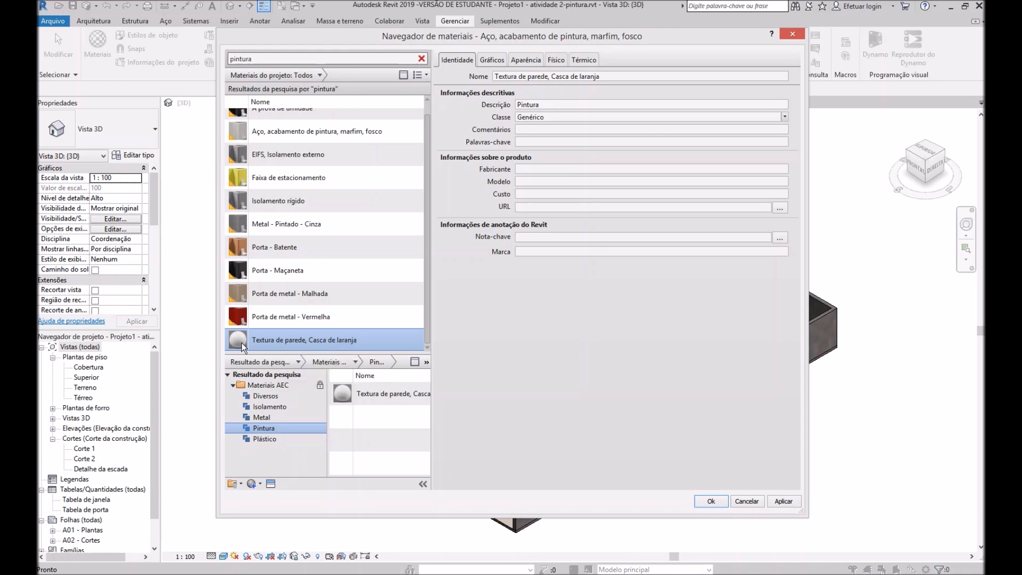
{"action": "right_click", "coordinate": [328, 337]}
{"action": "left_click", "coordinate": [353, 357]}
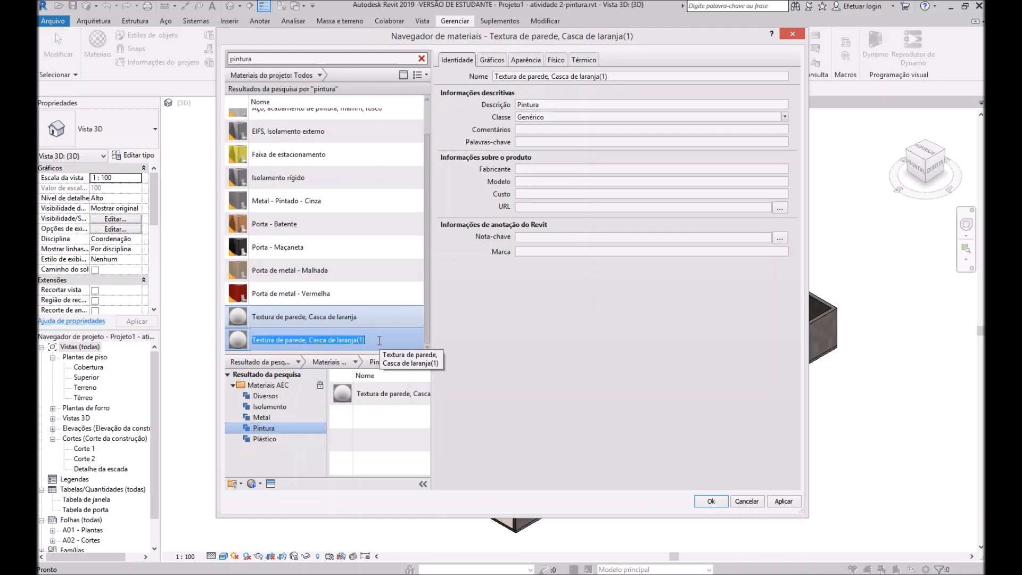
{"action": "type", "text": "Pintu"}
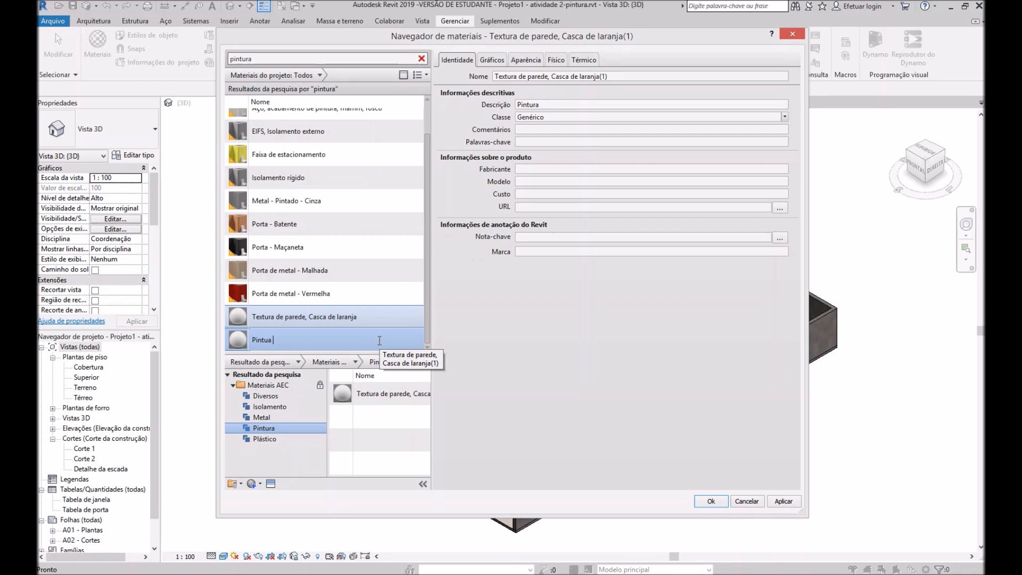
{"action": "type", "text": "ra Textura acrílica"}
{"action": "key", "text": "Return"}
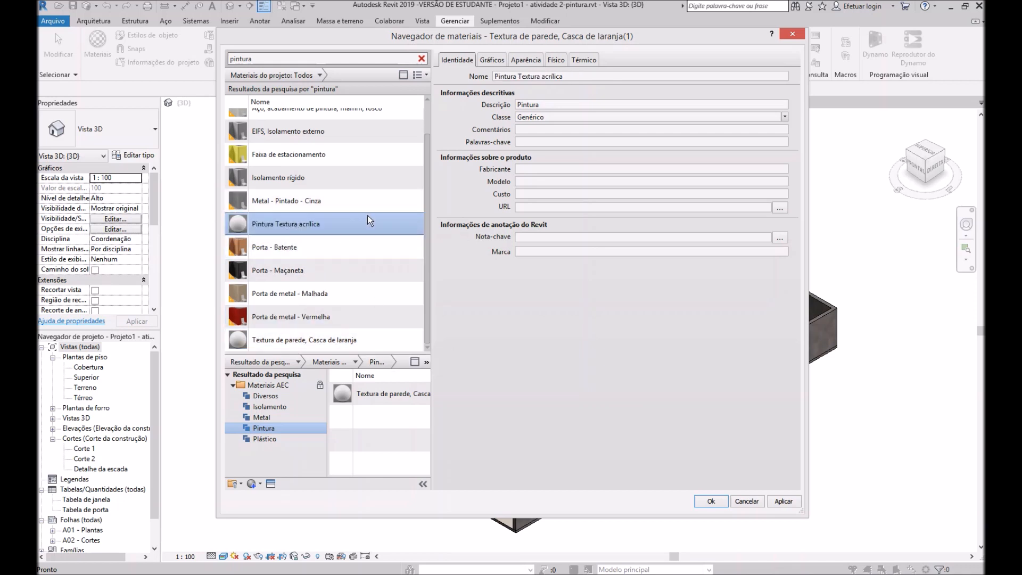
Make the shading of the material "Pintura Textura acrílica" use its render appearance
{"action": "left_click", "coordinate": [523, 58]}
{"action": "left_click", "coordinate": [557, 59]}
{"action": "left_click", "coordinate": [464, 61]}
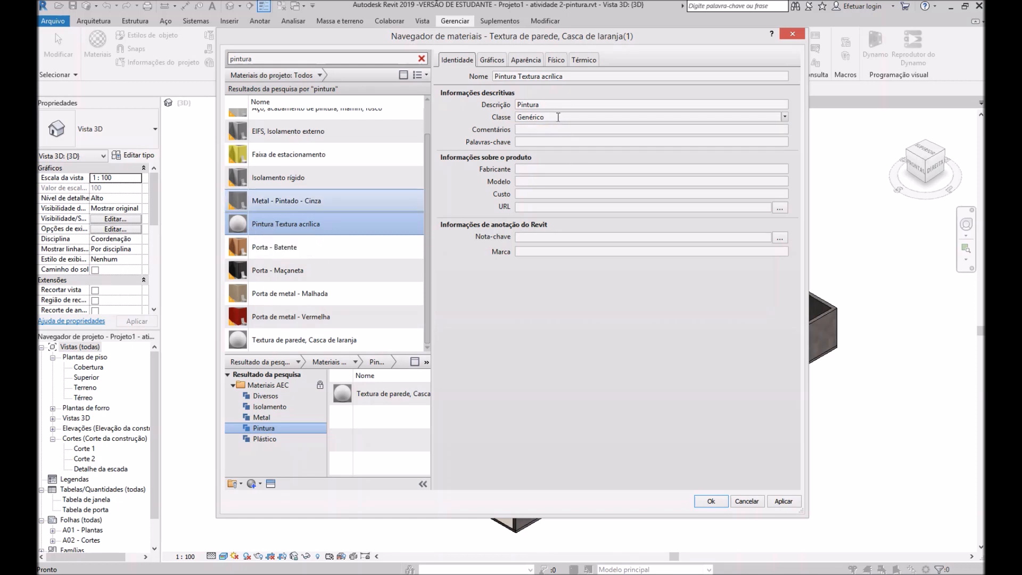
{"action": "left_click", "coordinate": [583, 74]}
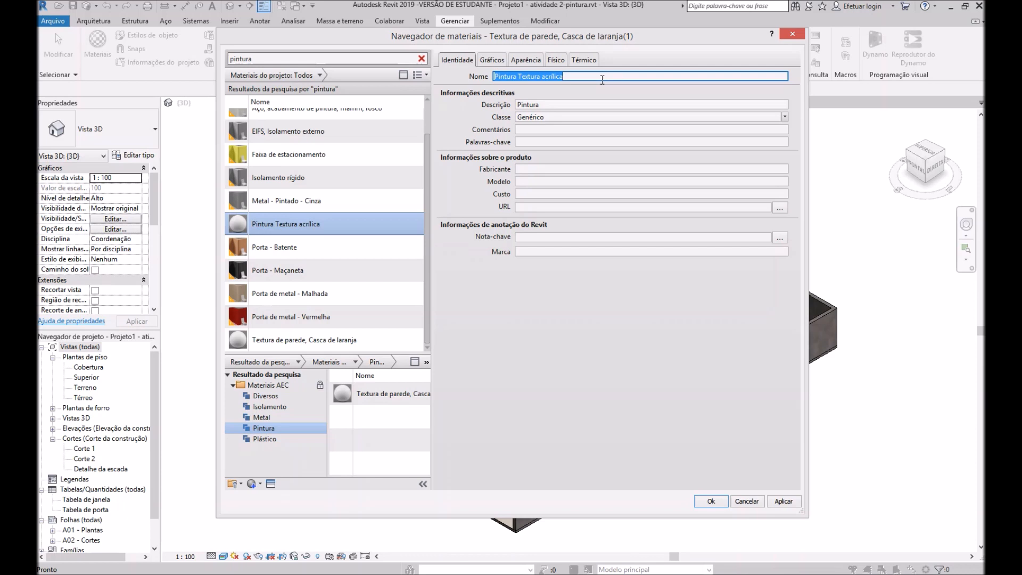
{"action": "left_click", "coordinate": [493, 62]}
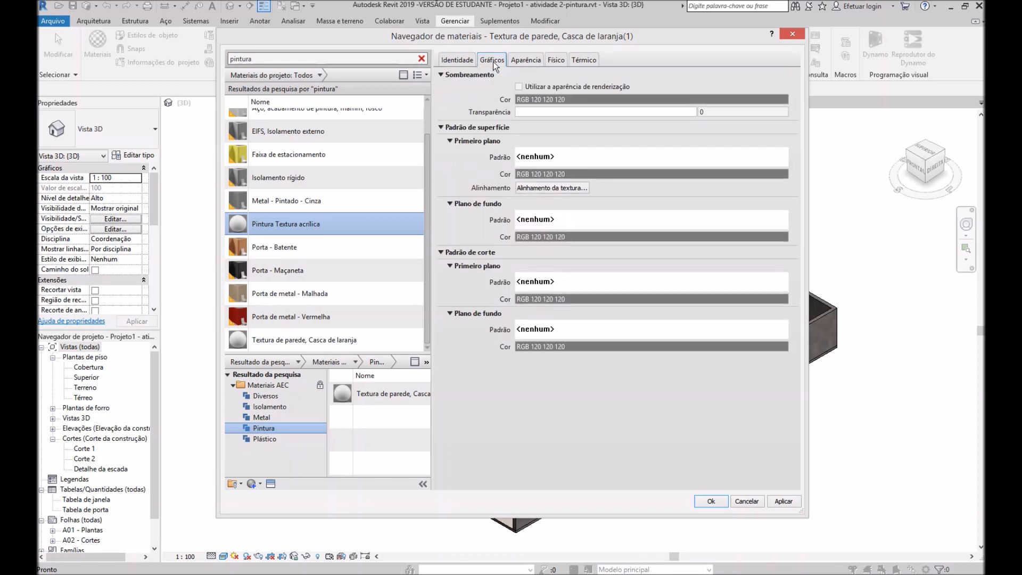
{"action": "left_click", "coordinate": [517, 87]}
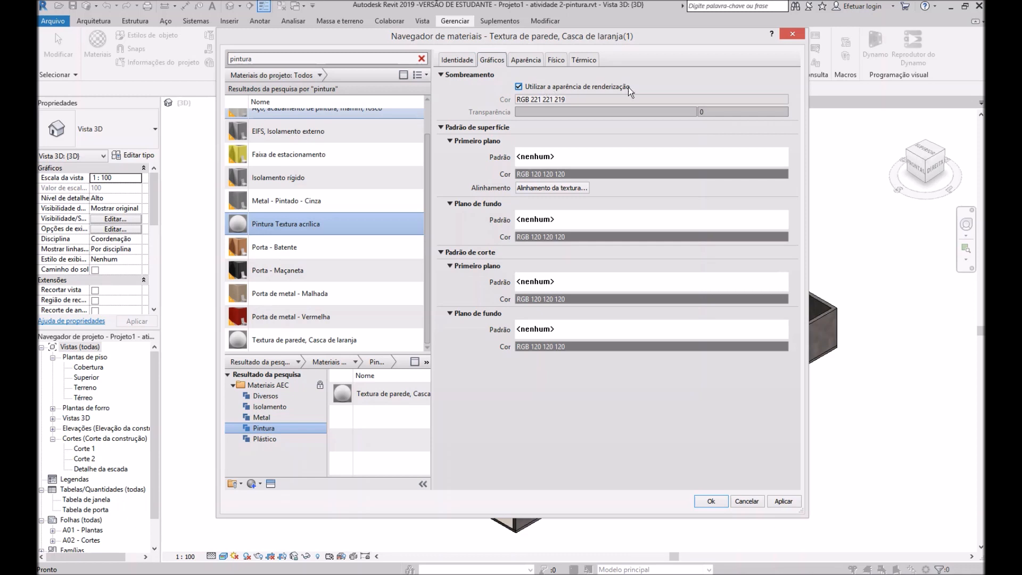
Change the appearance preview scene of "Pintura Textura acrílica" to Paredes
{"action": "left_click", "coordinate": [527, 61]}
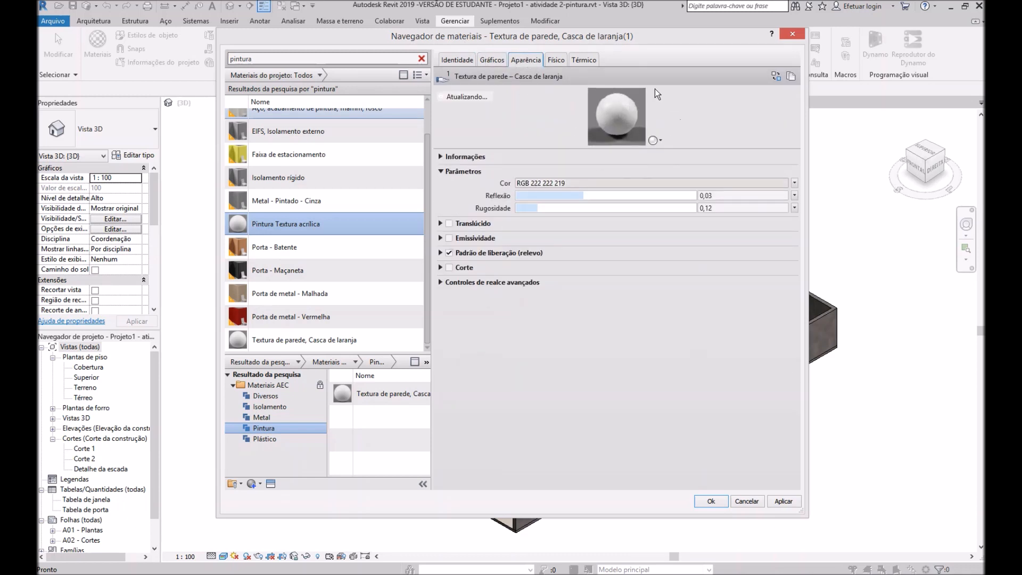
{"action": "left_click", "coordinate": [487, 61]}
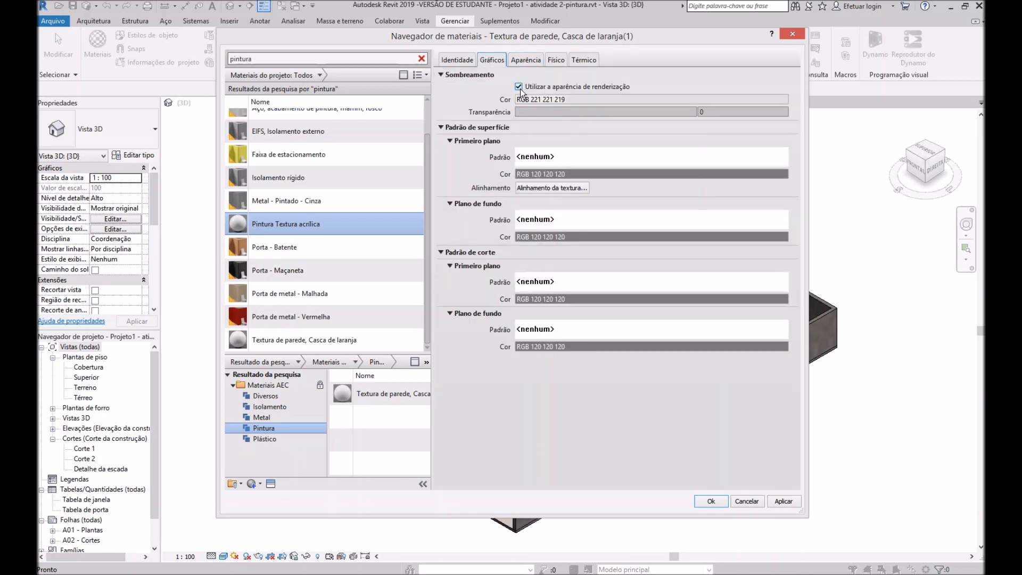
{"action": "left_click", "coordinate": [517, 60]}
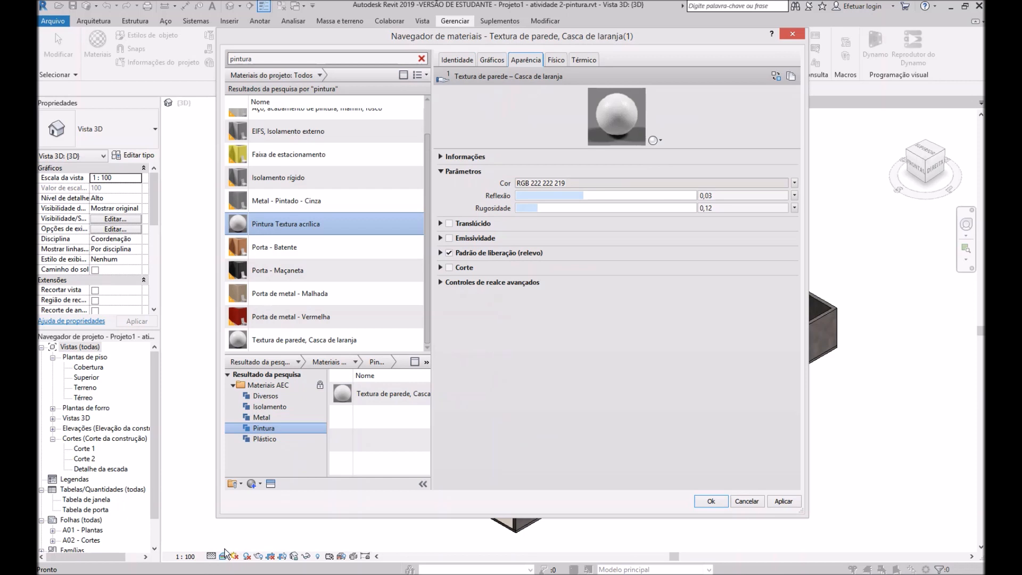
{"action": "left_click", "coordinate": [661, 141]}
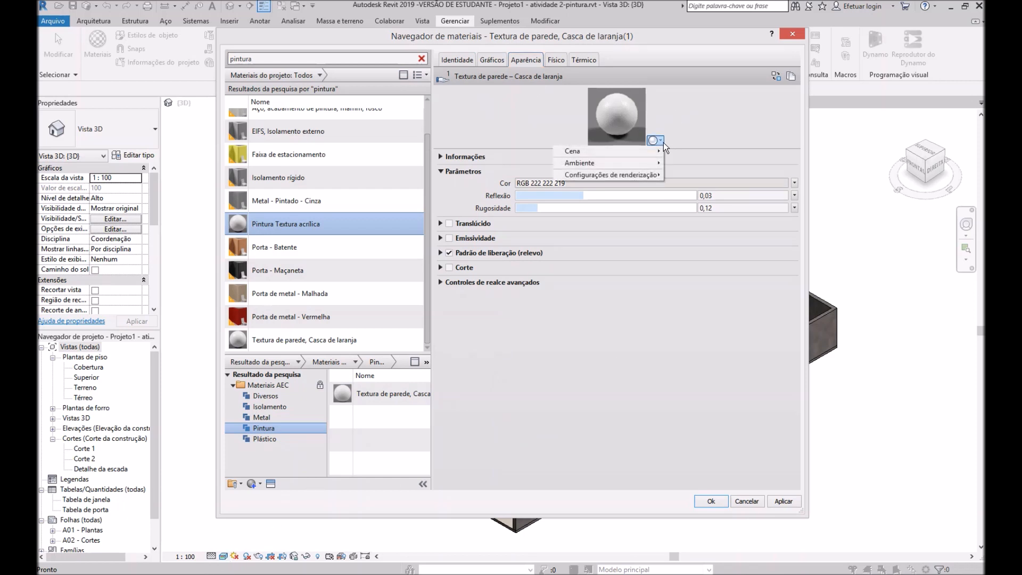
{"action": "mouse_move", "coordinate": [568, 155]}
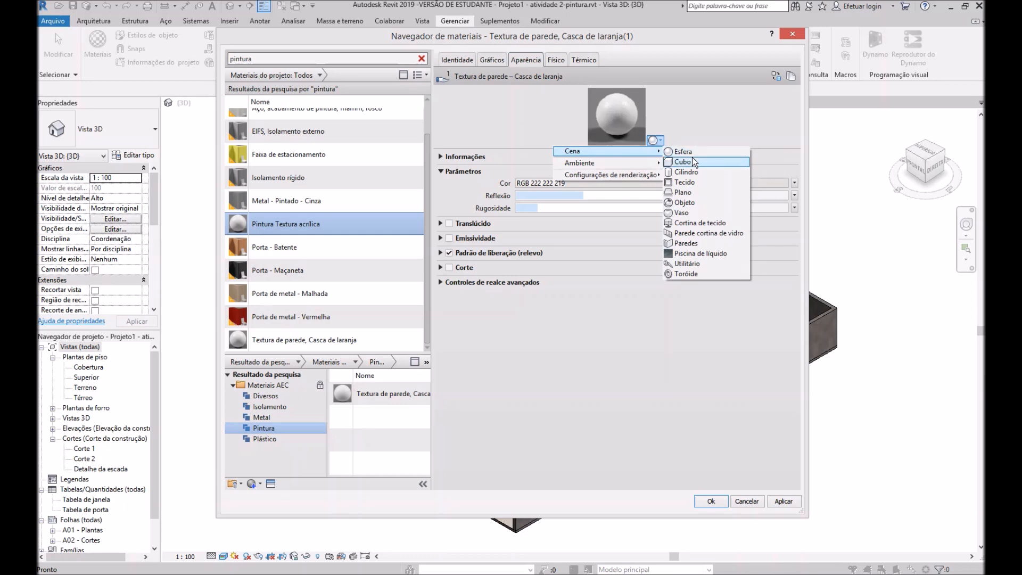
{"action": "left_click", "coordinate": [686, 245]}
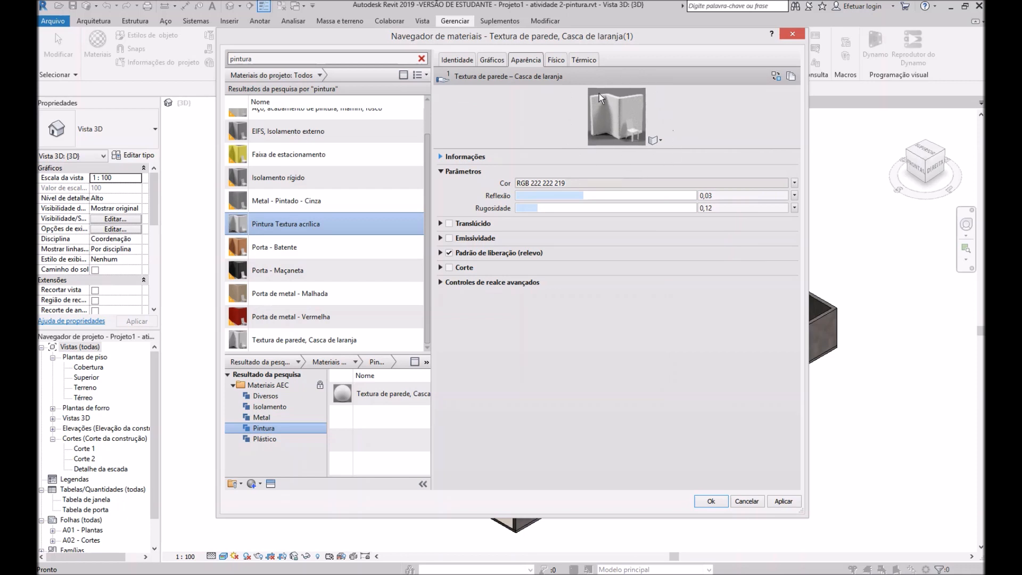
{"action": "scroll", "coordinate": [340, 143], "scroll_direction": "up", "scroll_amount": 1}
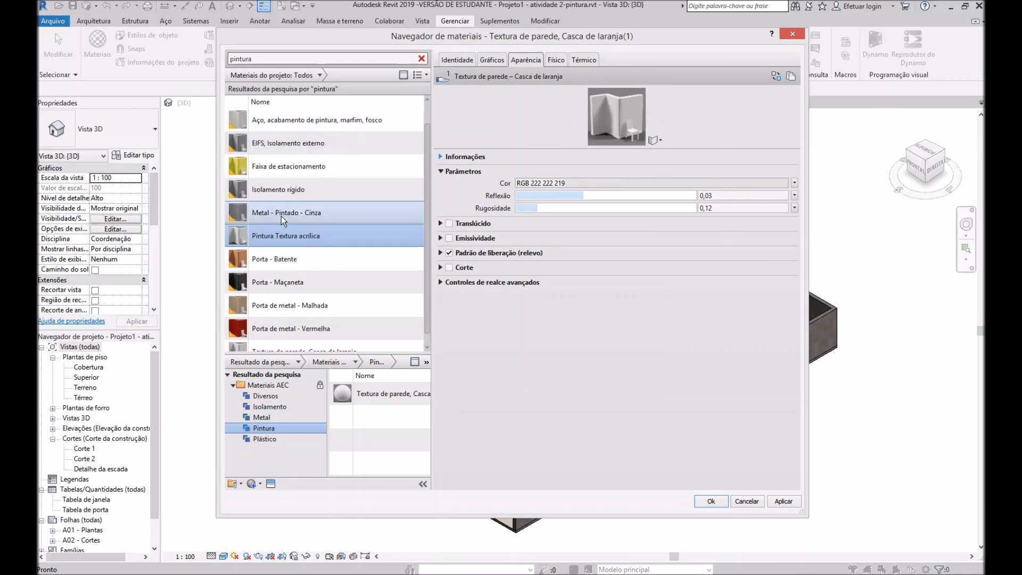
{"action": "left_click", "coordinate": [449, 253]}
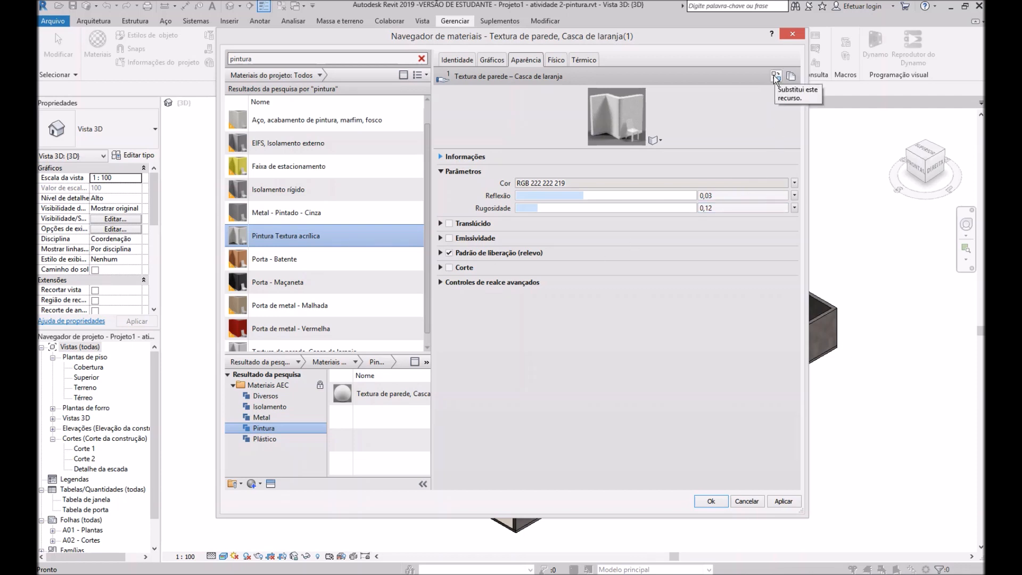
{"action": "left_click_drag", "start_coordinate": [685, 41], "coordinate": [749, 47]}
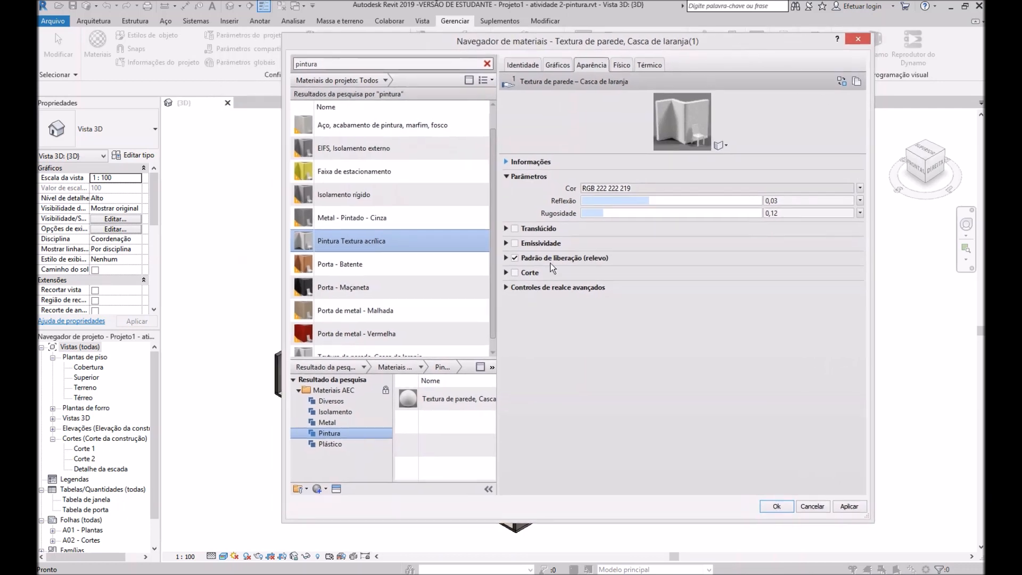
{"action": "scroll", "coordinate": [462, 325], "scroll_direction": "down", "scroll_amount": 1}
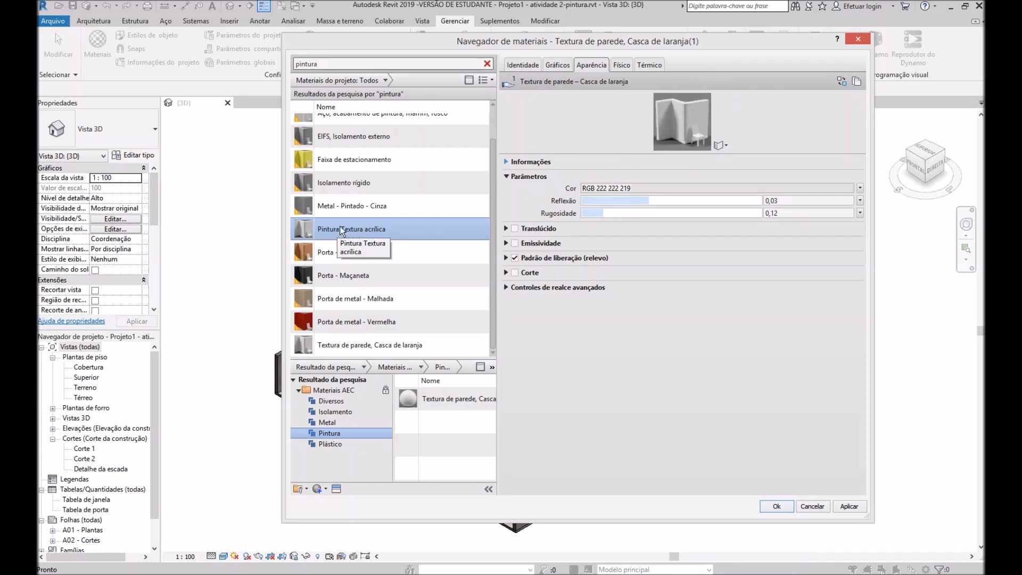
{"action": "scroll", "coordinate": [364, 154], "scroll_direction": "up", "scroll_amount": 1}
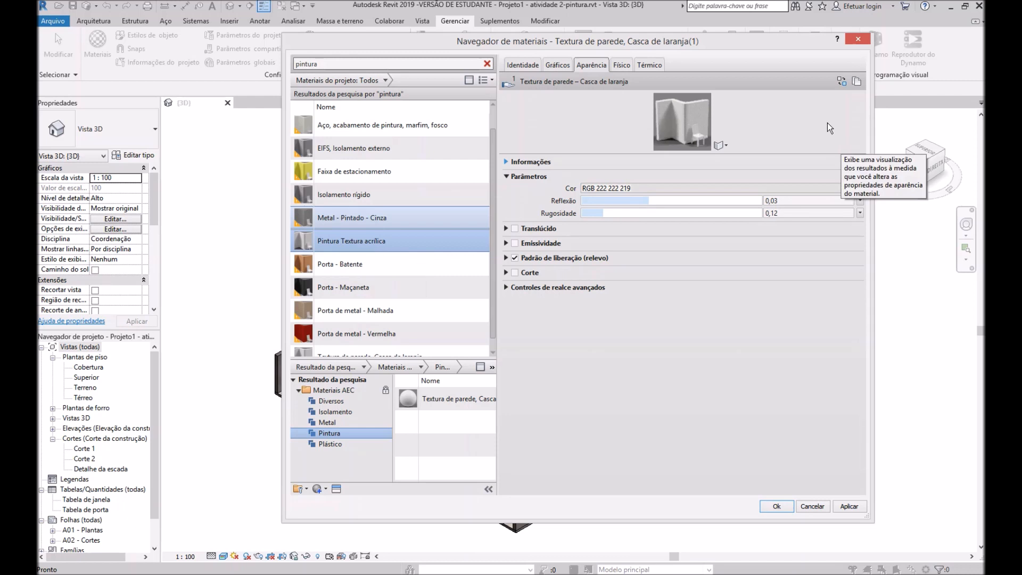
{"action": "left_click_drag", "start_coordinate": [777, 48], "coordinate": [850, 31]}
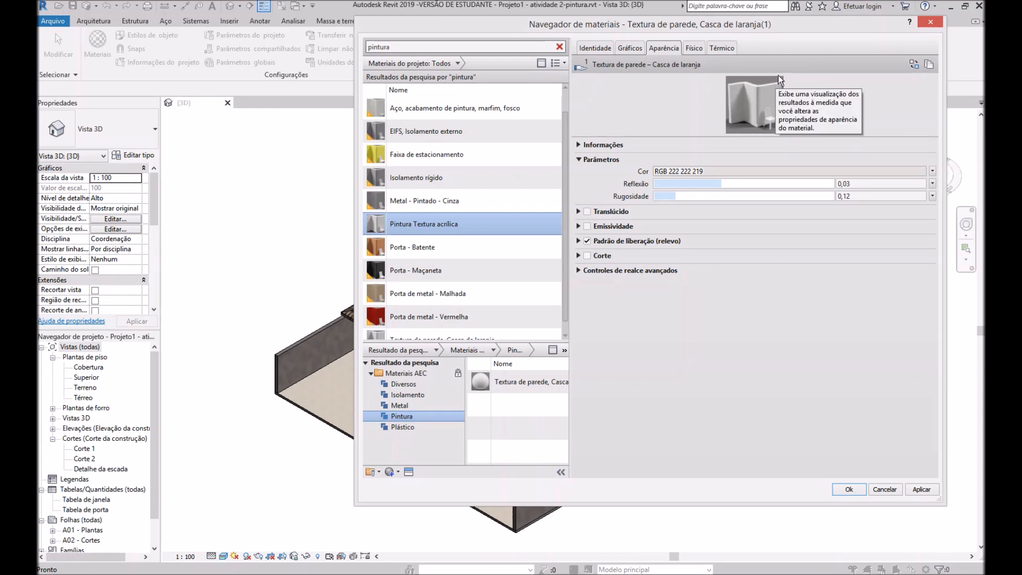
{"action": "scroll", "coordinate": [399, 235], "scroll_direction": "down", "scroll_amount": 1}
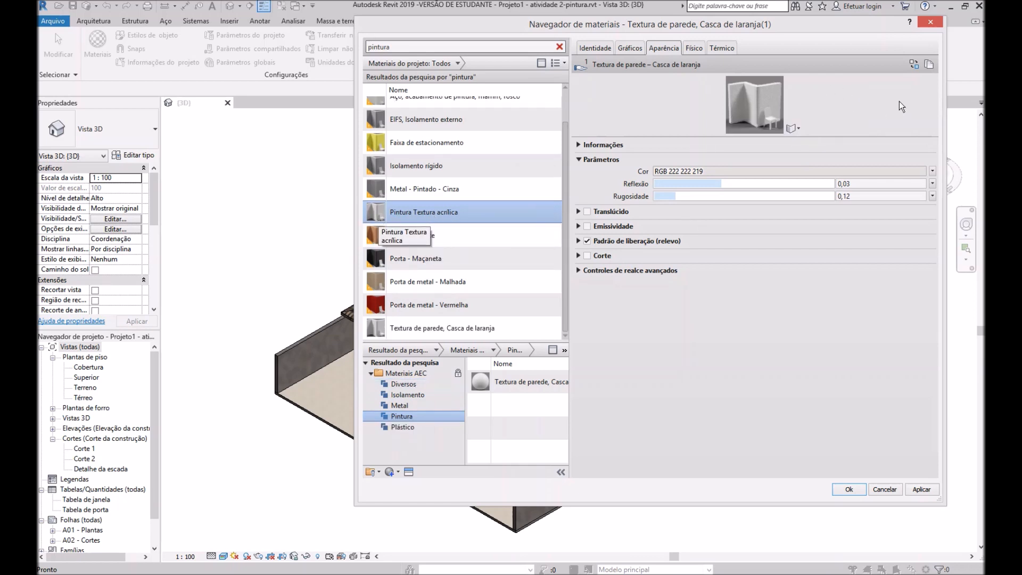
Start replacing the appearance asset of "Pintura Textura acrílica" and expand Biblioteca de aparência in the asset browser
{"action": "left_click", "coordinate": [915, 65]}
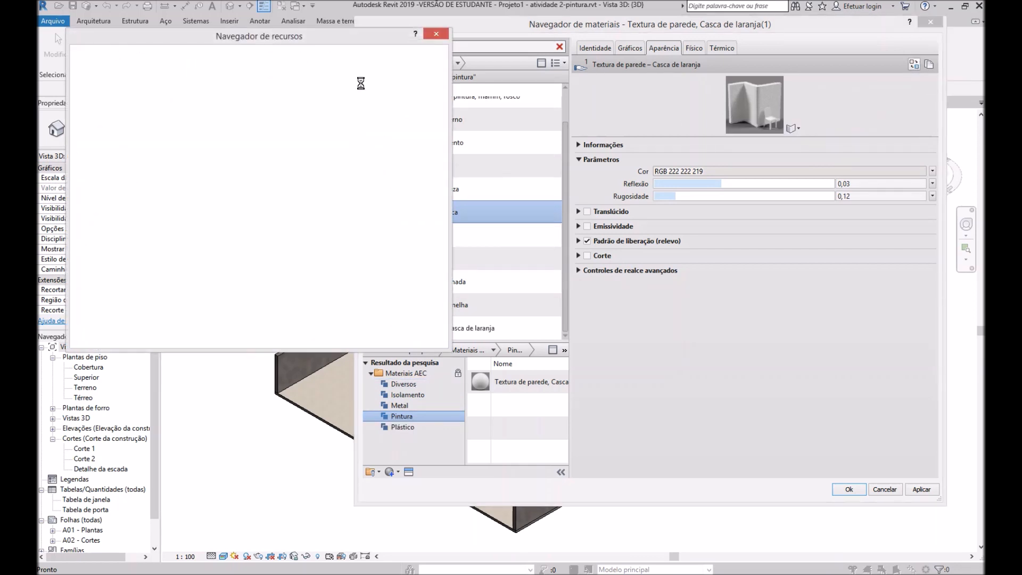
{"action": "left_click_drag", "start_coordinate": [323, 41], "coordinate": [366, 77]}
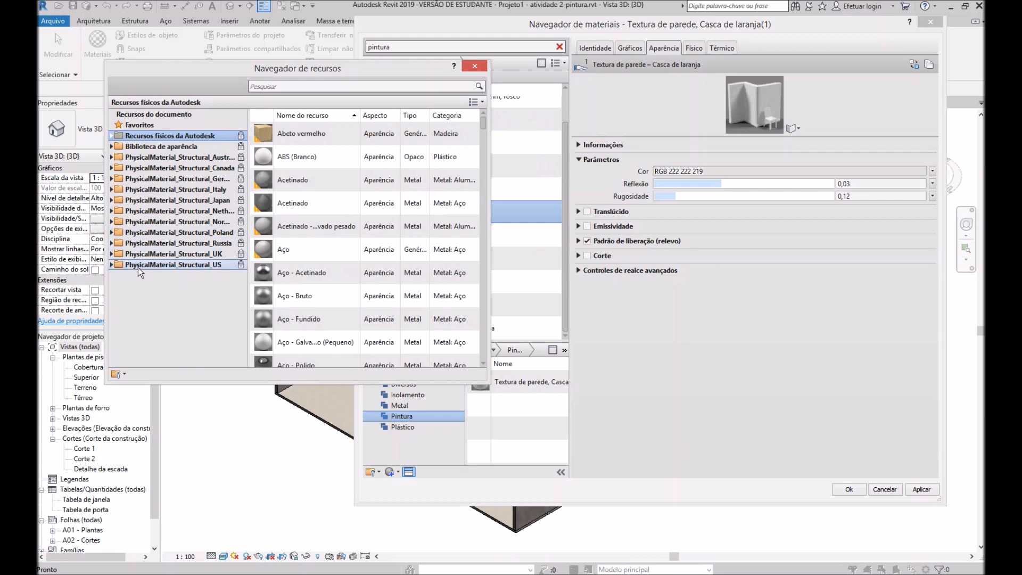
{"action": "left_click", "coordinate": [112, 148]}
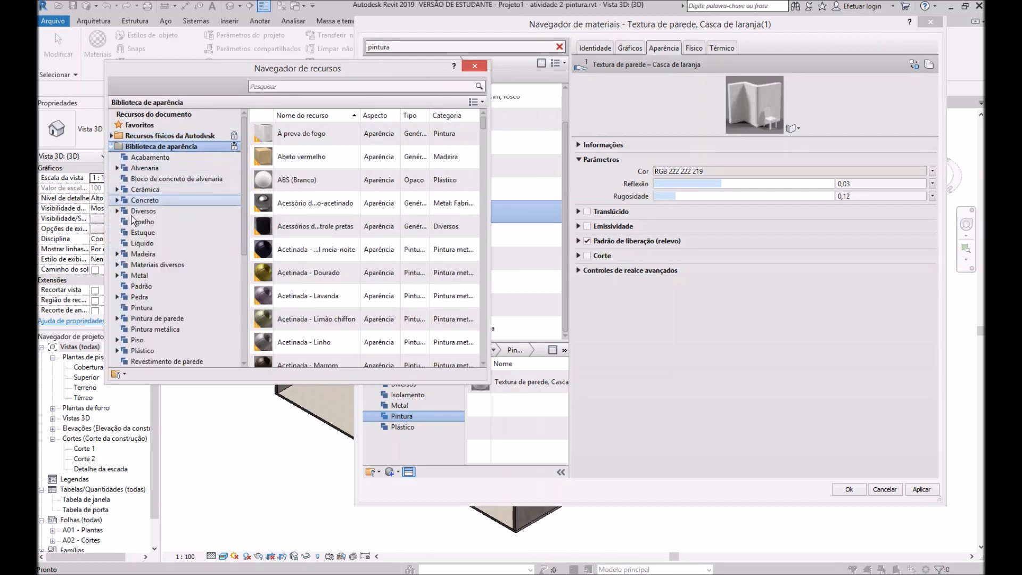
{"action": "scroll", "coordinate": [245, 239], "scroll_direction": "down", "scroll_amount": 3}
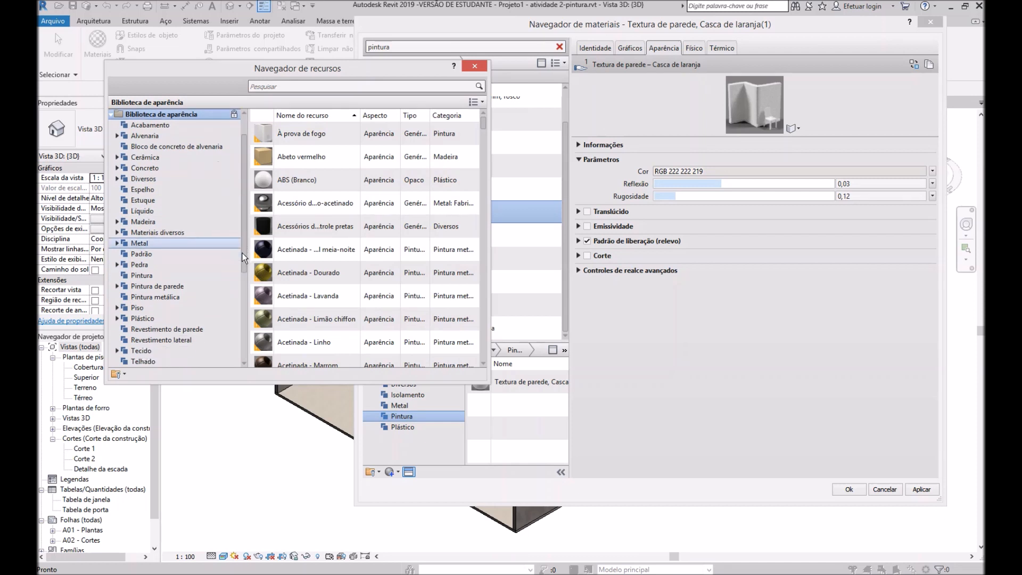
{"action": "scroll", "coordinate": [248, 250], "scroll_direction": "up", "scroll_amount": 2}
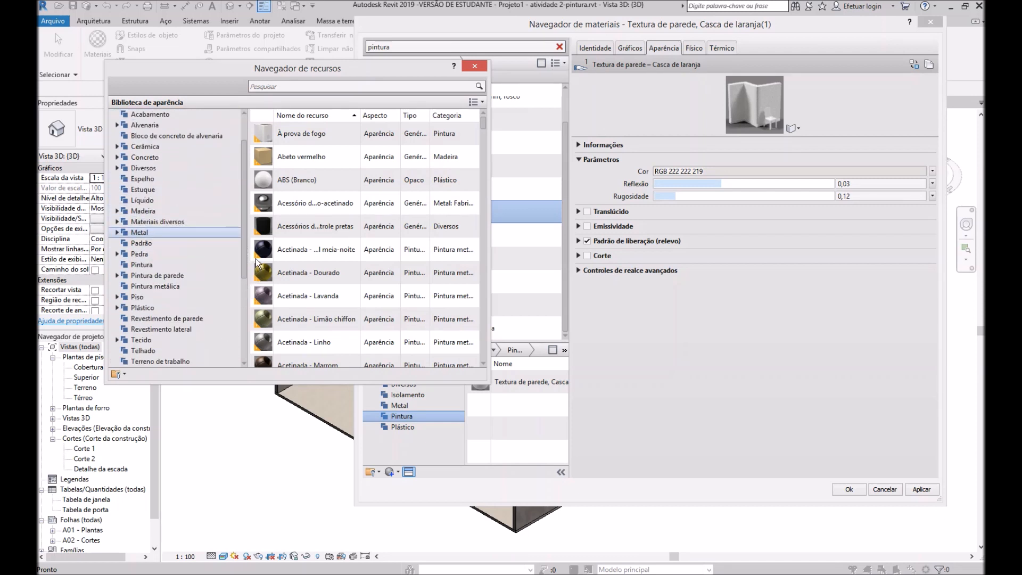
{"action": "scroll", "coordinate": [248, 226], "scroll_direction": "down", "scroll_amount": 2}
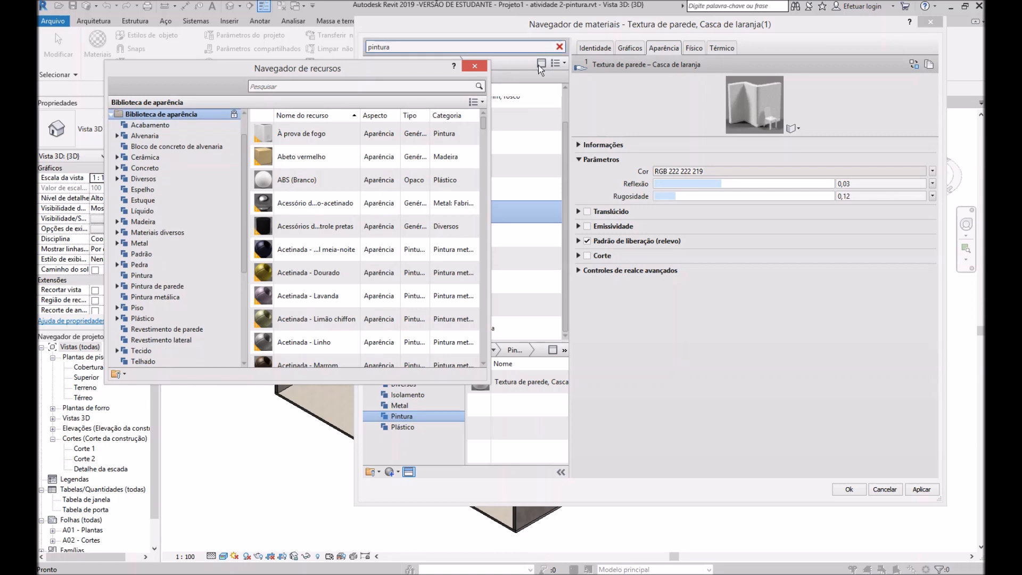
{"action": "left_click", "coordinate": [534, 30]}
{"action": "left_click_drag", "start_coordinate": [534, 29], "coordinate": [549, 30]}
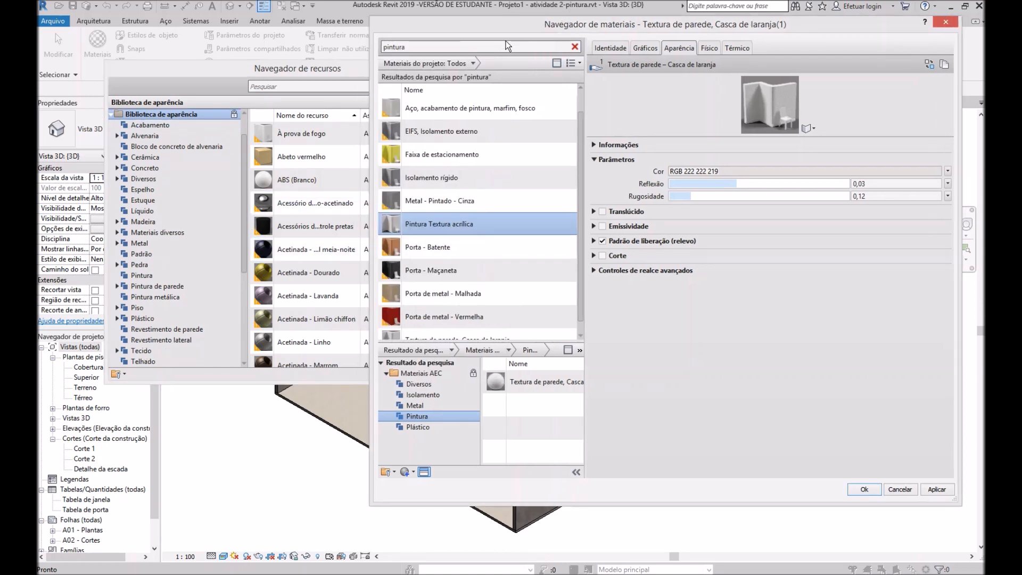
{"action": "left_click", "coordinate": [270, 76]}
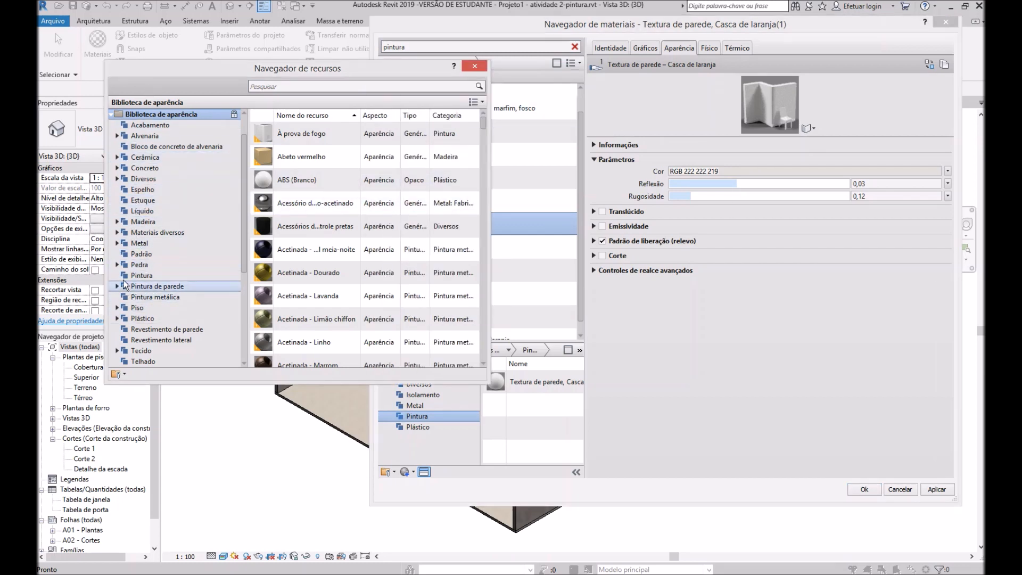
Replace the material's appearance with the asset "Bege claro" from the Fosca subcategory of Pintura de parede
{"action": "left_click", "coordinate": [144, 275]}
{"action": "left_click", "coordinate": [156, 290]}
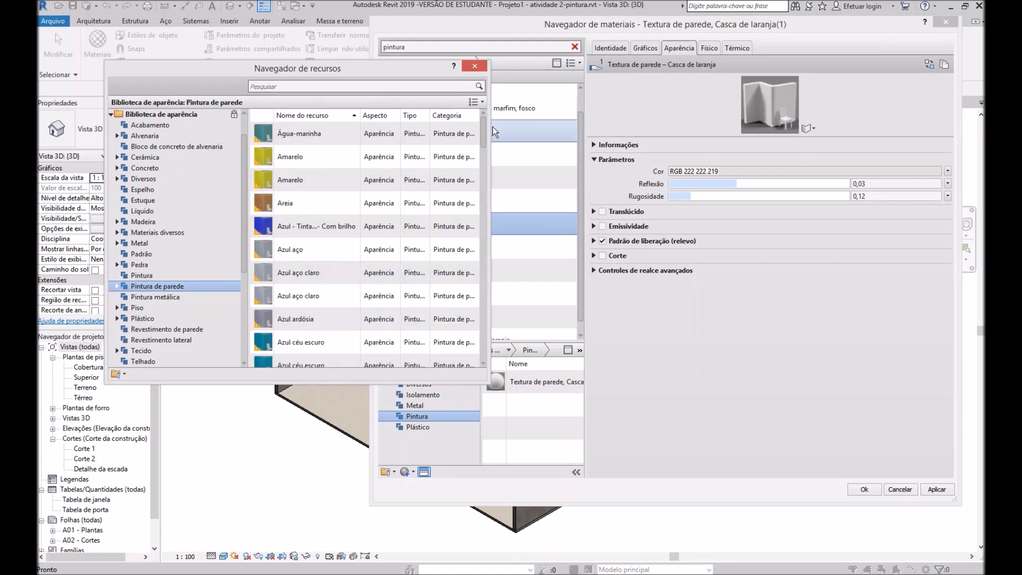
{"action": "mouse_move", "coordinate": [484, 146]}
{"action": "left_mouse_down"}
{"action": "mouse_move", "coordinate": [475, 357]}
{"action": "mouse_move", "coordinate": [477, 150]}
{"action": "left_mouse_up"}
{"action": "scroll", "coordinate": [448, 121], "scroll_direction": "up", "scroll_amount": 2}
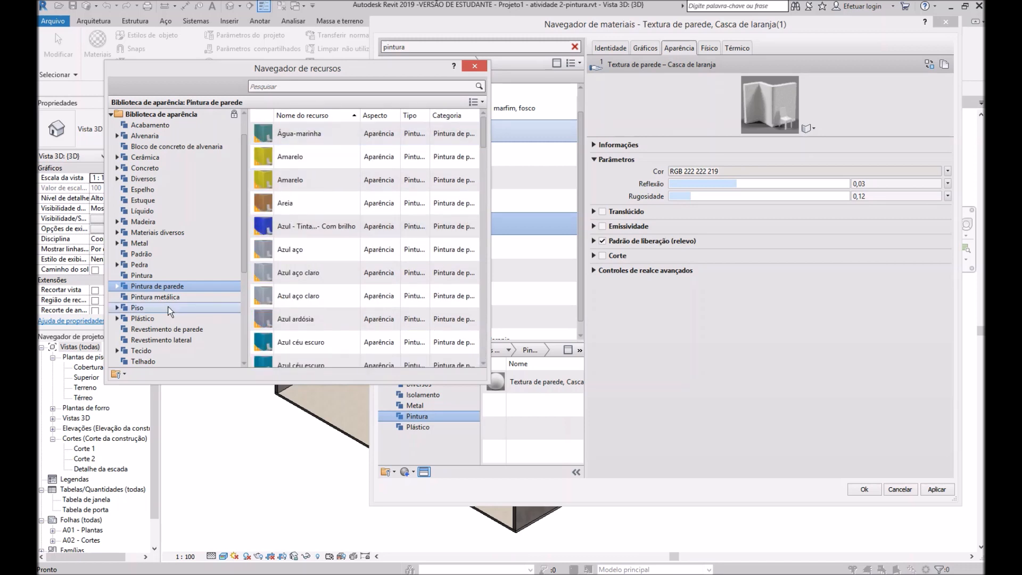
{"action": "left_click", "coordinate": [117, 288]}
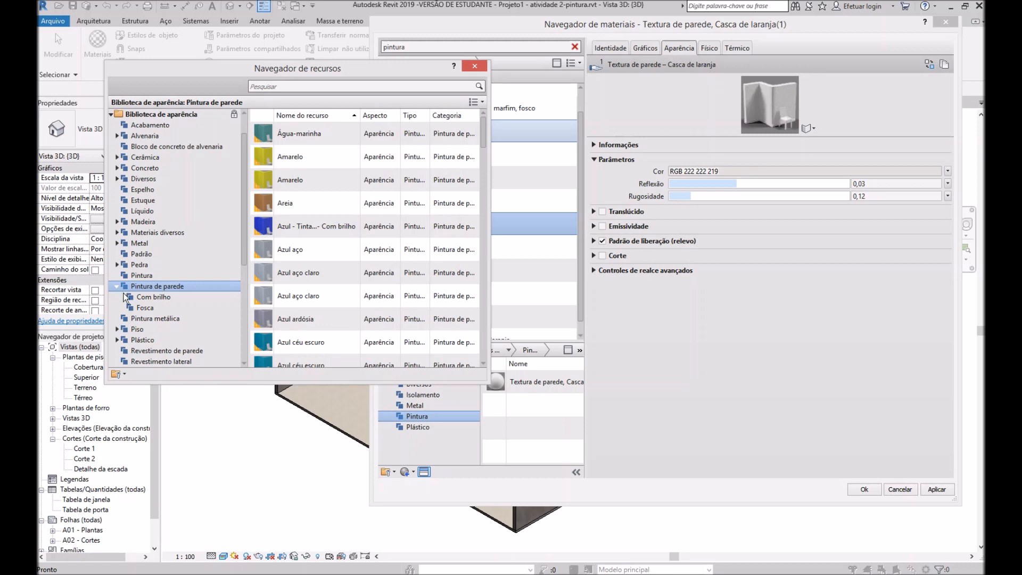
{"action": "left_click", "coordinate": [149, 307]}
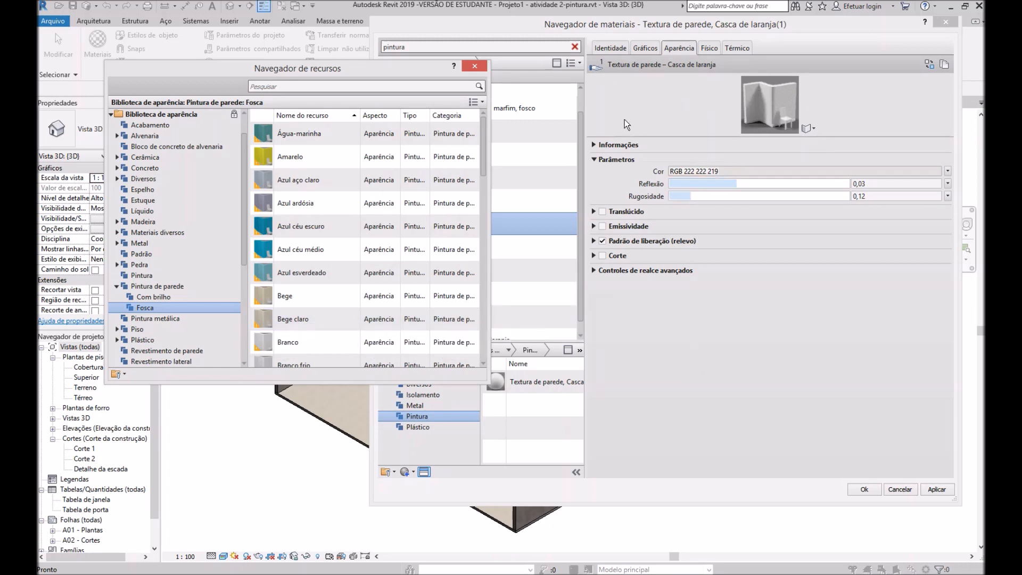
{"action": "left_click", "coordinate": [471, 316]}
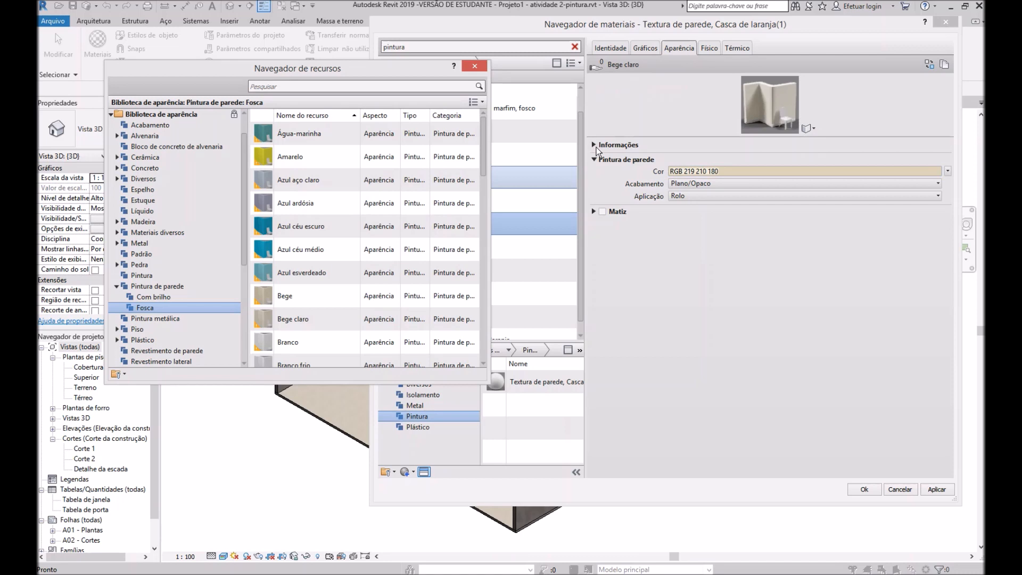
Set the description of the "Bege claro" appearance to "Material de pintura para exterior"
{"action": "left_click", "coordinate": [596, 147]}
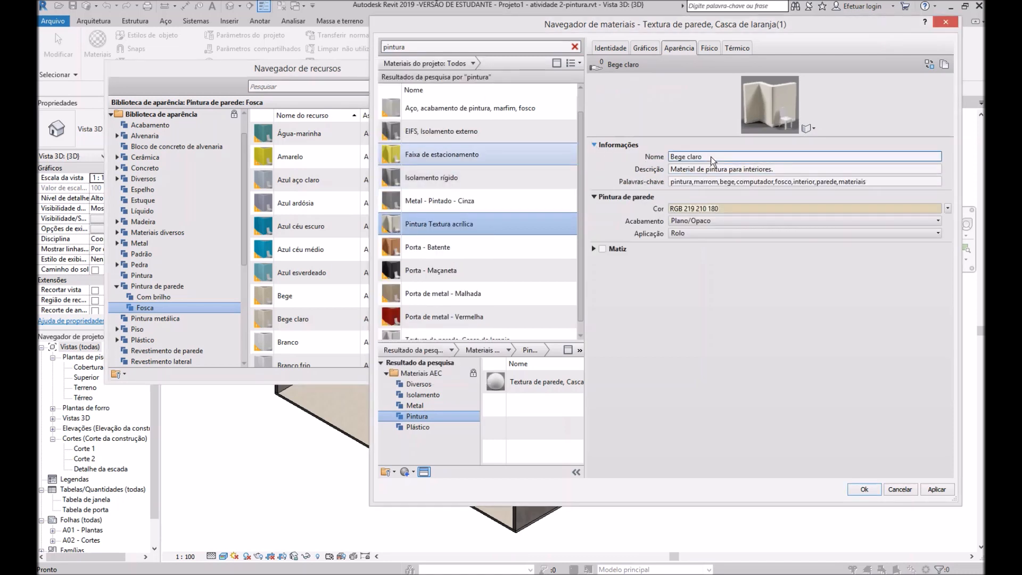
{"action": "left_click", "coordinate": [783, 170]}
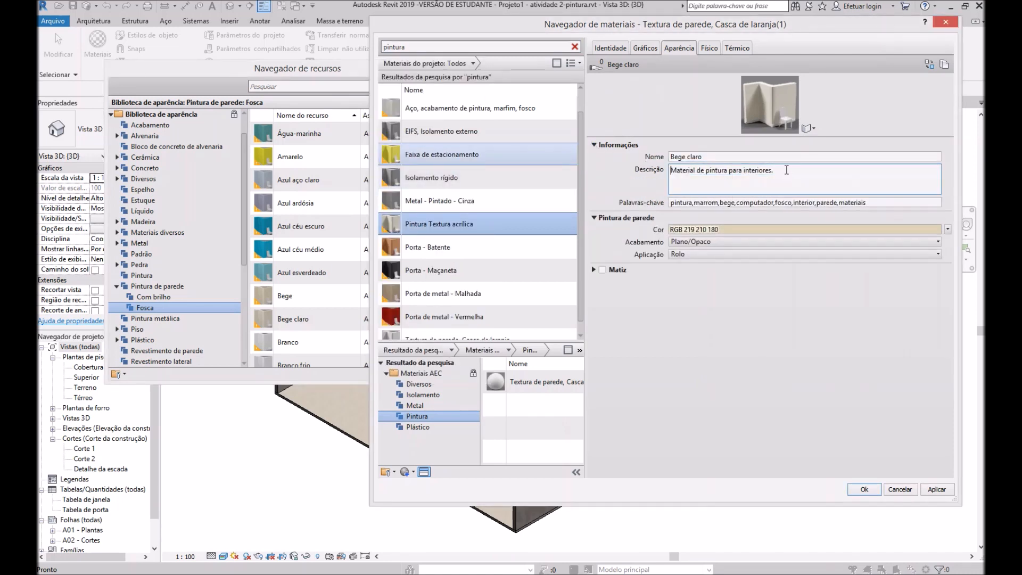
{"action": "left_click_drag", "start_coordinate": [745, 169], "coordinate": [909, 172]}
{"action": "key", "text": "BackSpace"}
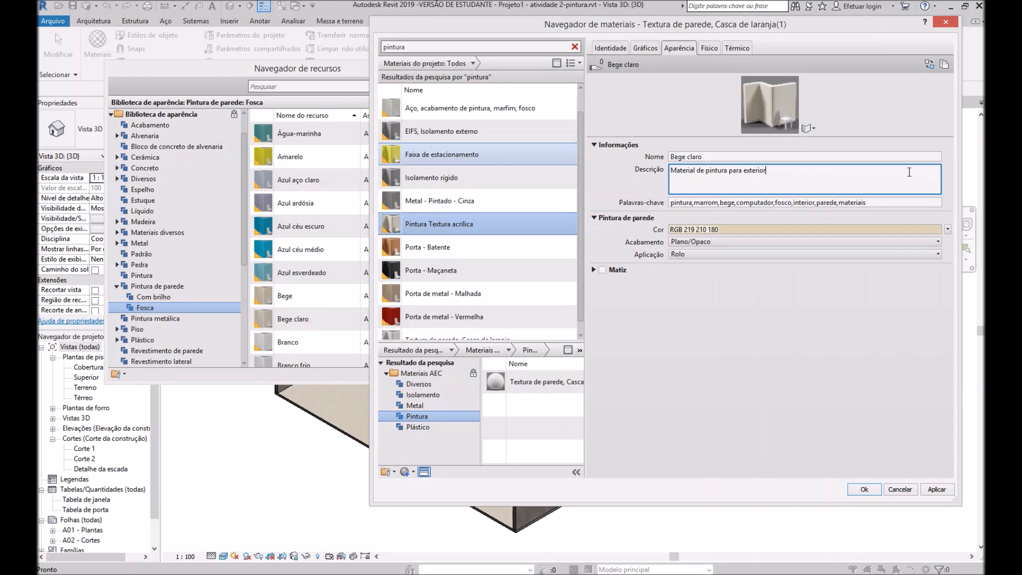
{"action": "left_click", "coordinate": [878, 205]}
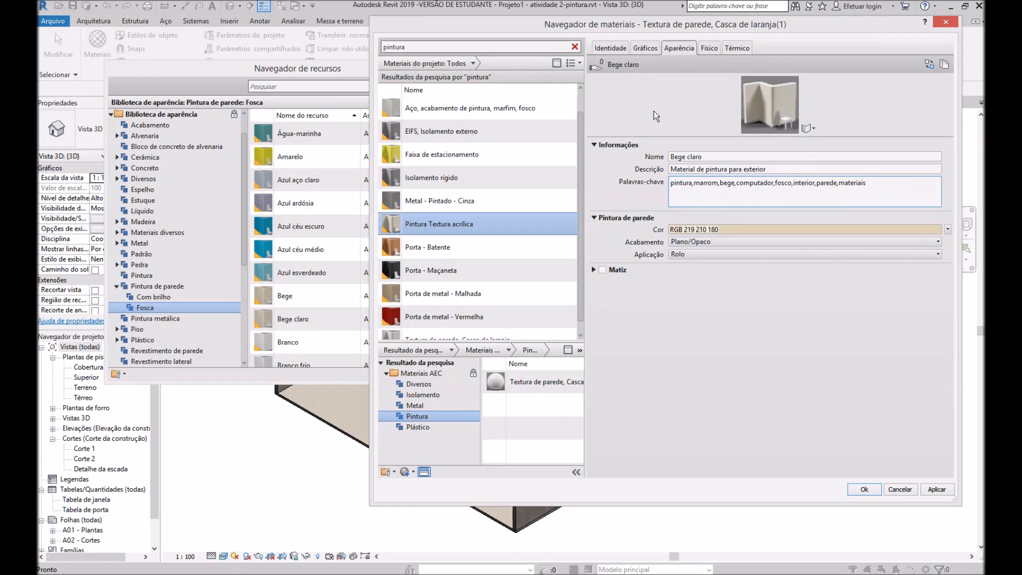
Review the graphics, appearance and identity properties of the material "Pintura Textura acrílica"
{"action": "left_click", "coordinate": [643, 48]}
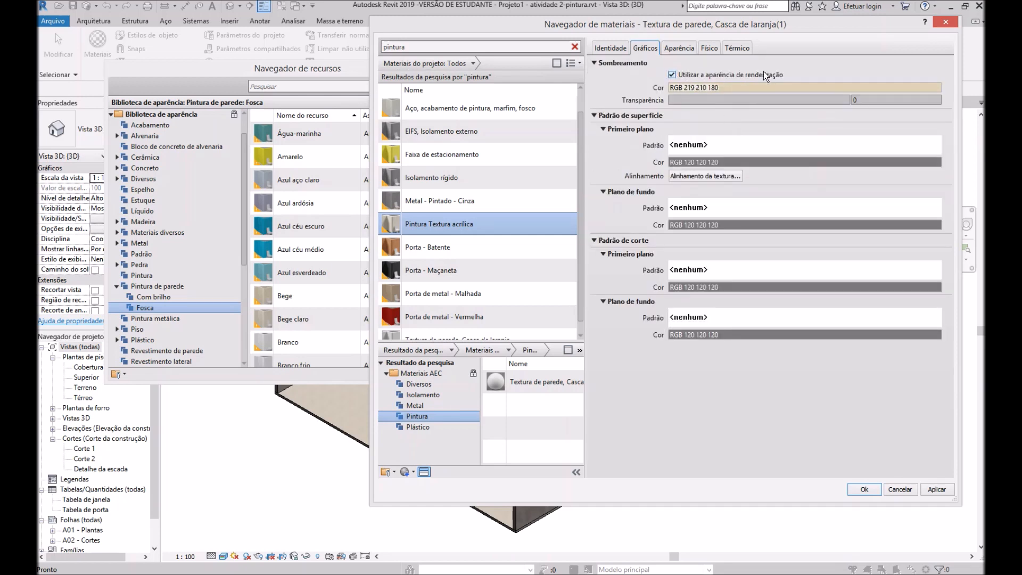
{"action": "left_click", "coordinate": [680, 48]}
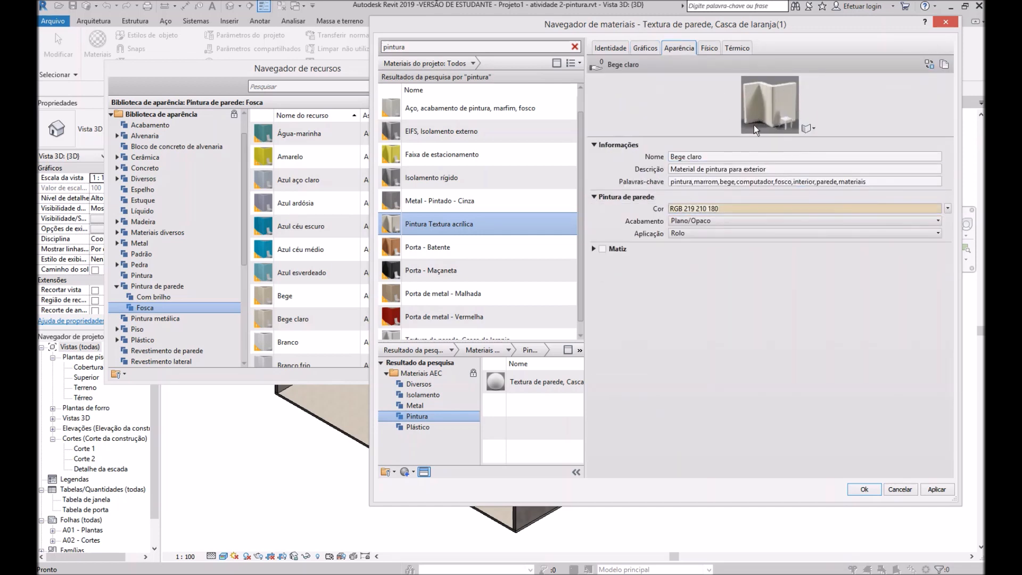
{"action": "left_click", "coordinate": [642, 50]}
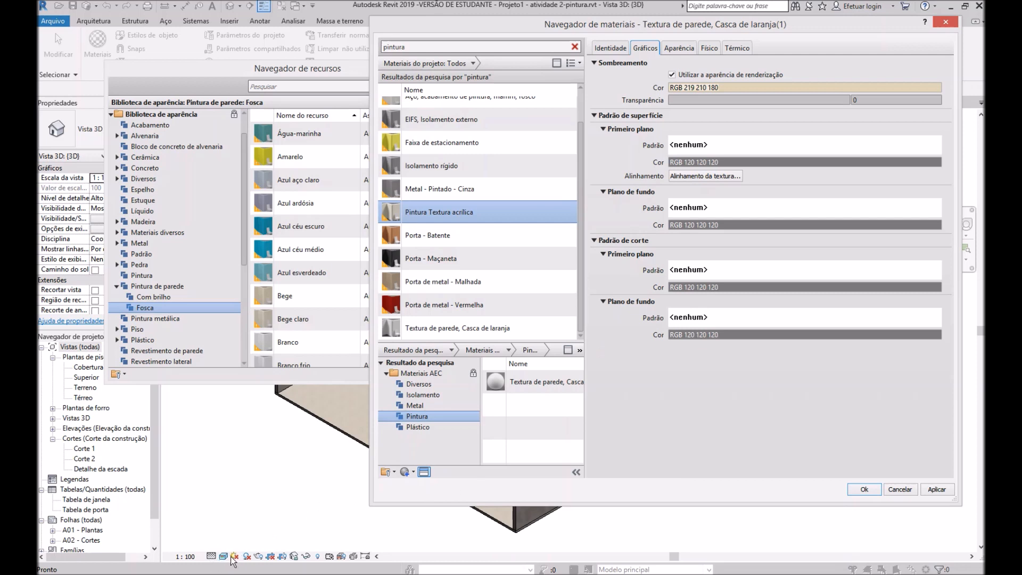
{"action": "left_click", "coordinate": [611, 48]}
{"action": "left_click", "coordinate": [692, 93]}
{"action": "left_click", "coordinate": [667, 64]}
{"action": "left_click", "coordinate": [731, 65]}
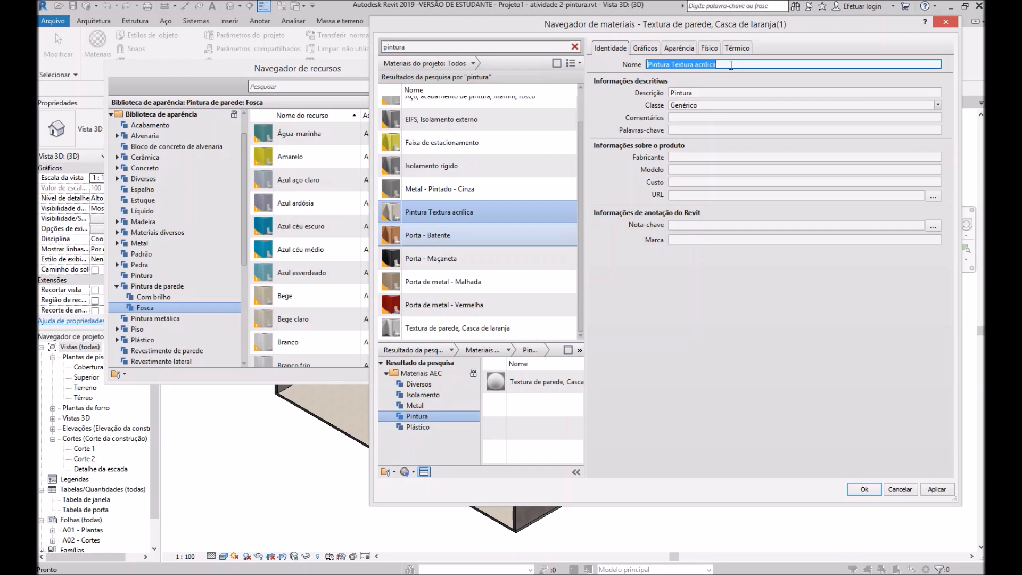
{"action": "left_click", "coordinate": [728, 66]}
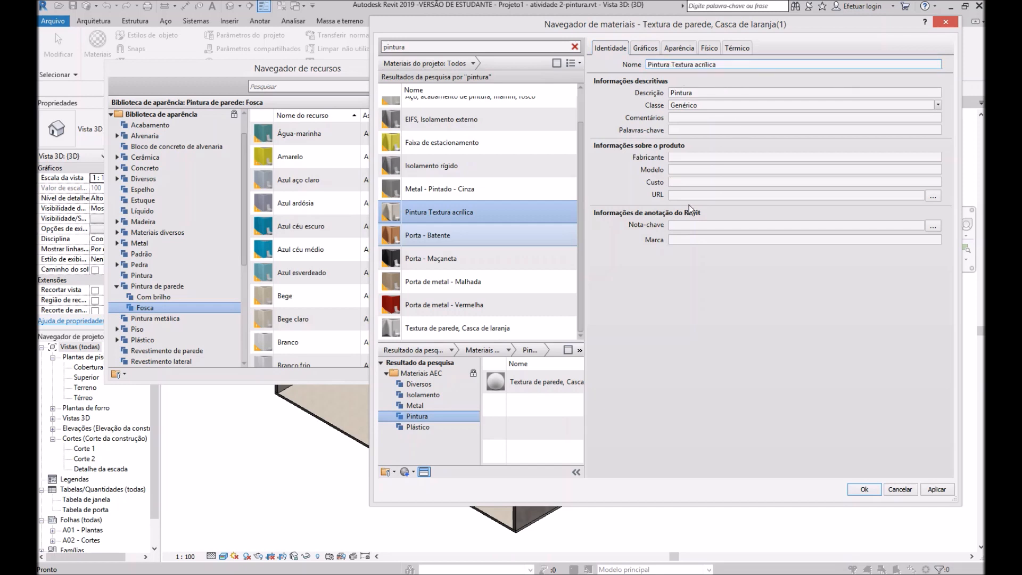
{"action": "left_click", "coordinate": [397, 216]}
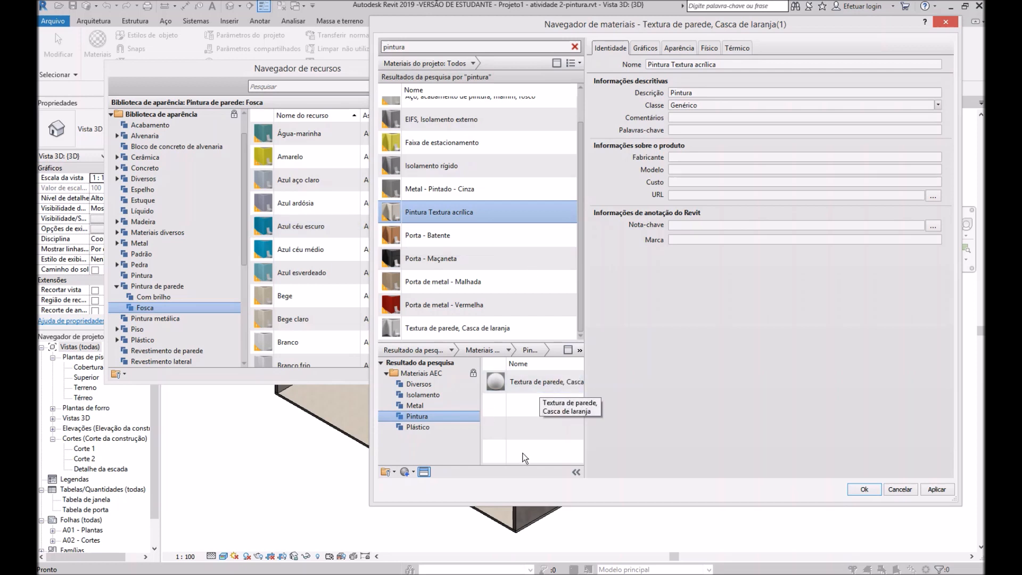
Add the material "Pintura" from the AEC Diversos category to the project materials
{"action": "left_click_drag", "start_coordinate": [551, 20], "coordinate": [475, 24]}
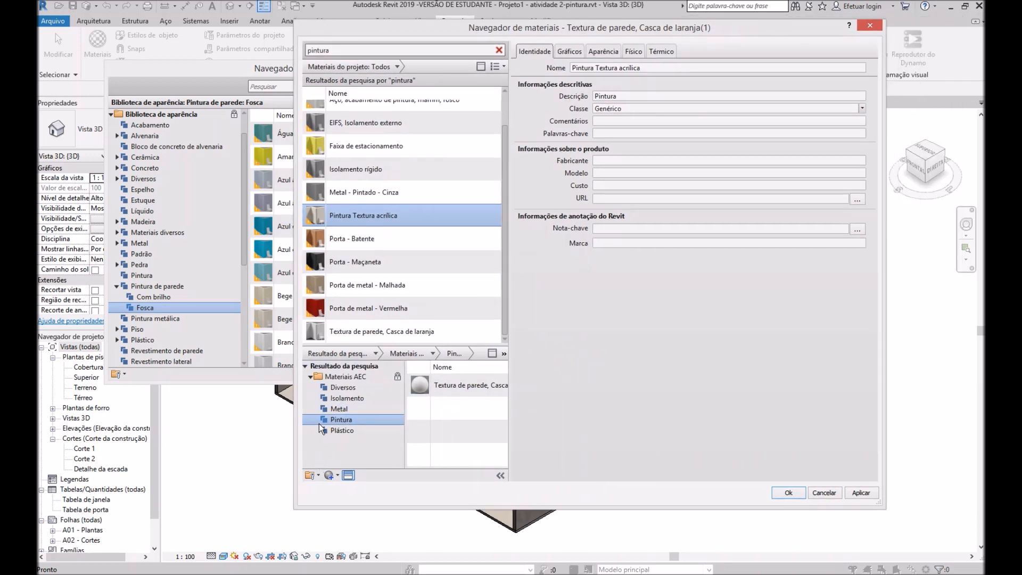
{"action": "left_click", "coordinate": [333, 390]}
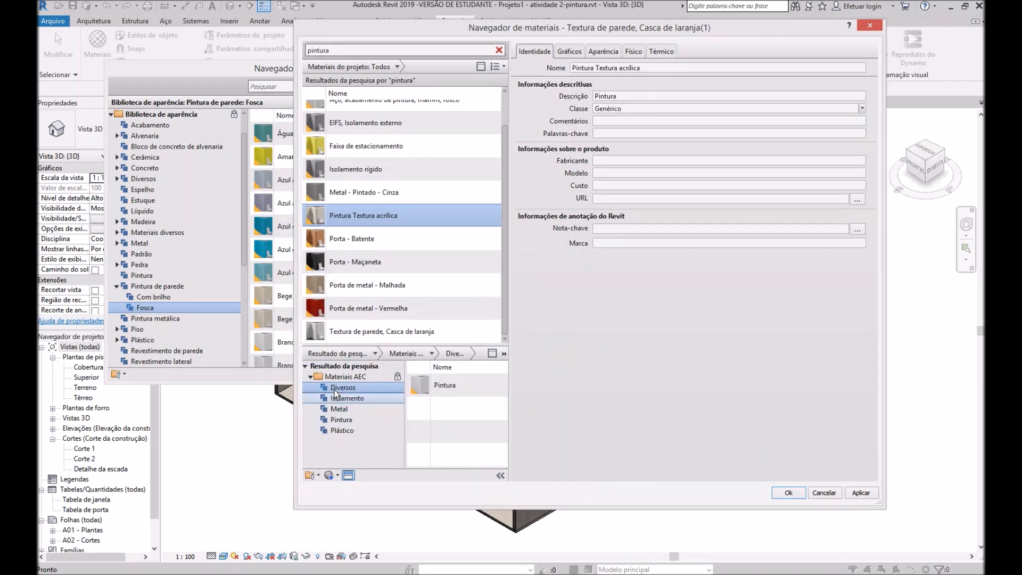
{"action": "left_click", "coordinate": [458, 385]}
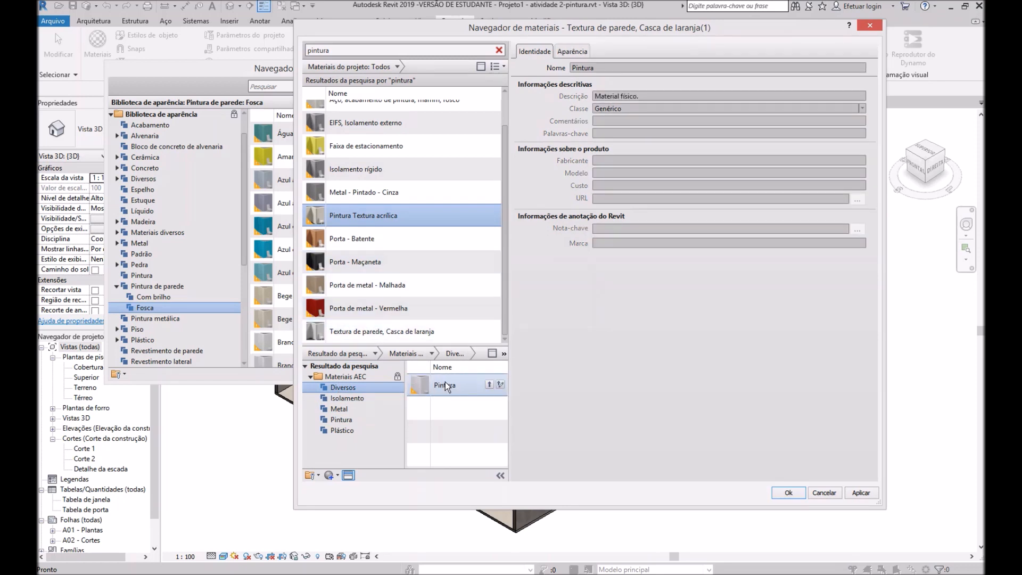
{"action": "left_click", "coordinate": [488, 388]}
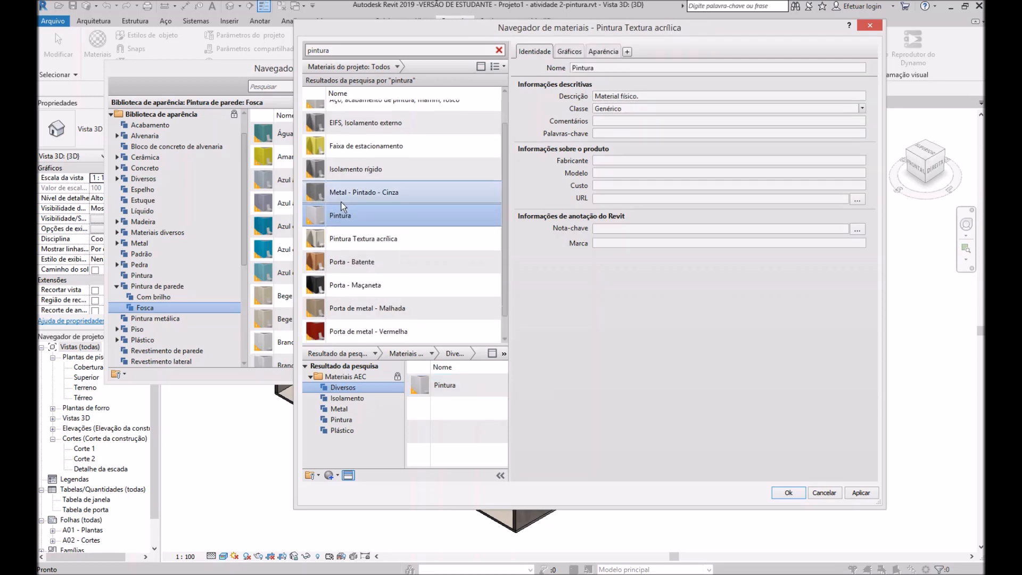
Duplicate the project material "Pintura" and name the copy "Pintura Látex PVA paredes"
{"action": "right_click", "coordinate": [359, 222]}
{"action": "left_click", "coordinate": [403, 241]}
{"action": "key", "text": "Return"}
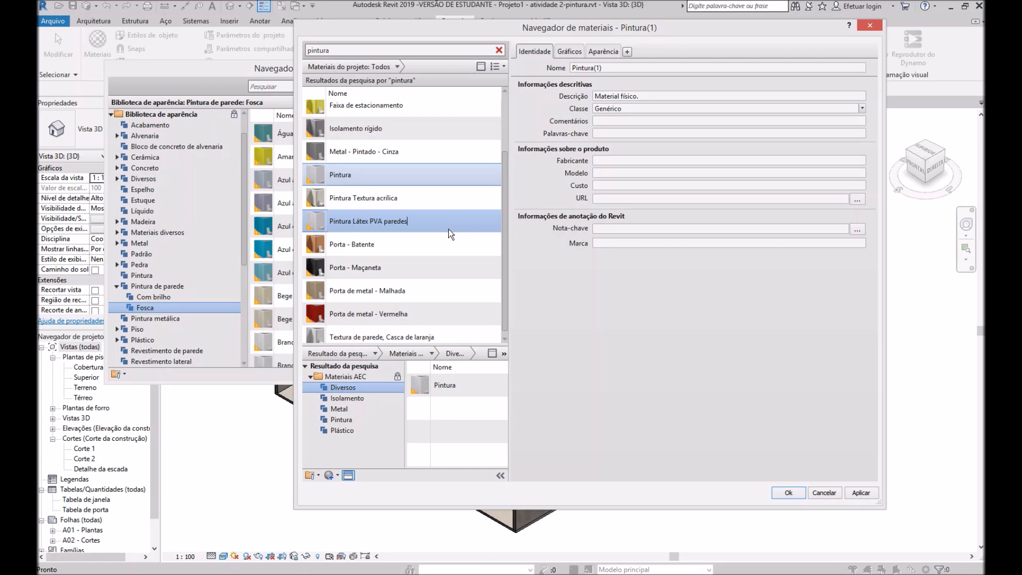
Duplicate the material "Pintura Látex PVA paredes" and name the copy "Pintura Látex PVA teto"
{"action": "key", "text": "Return"}
{"action": "right_click", "coordinate": [334, 200]}
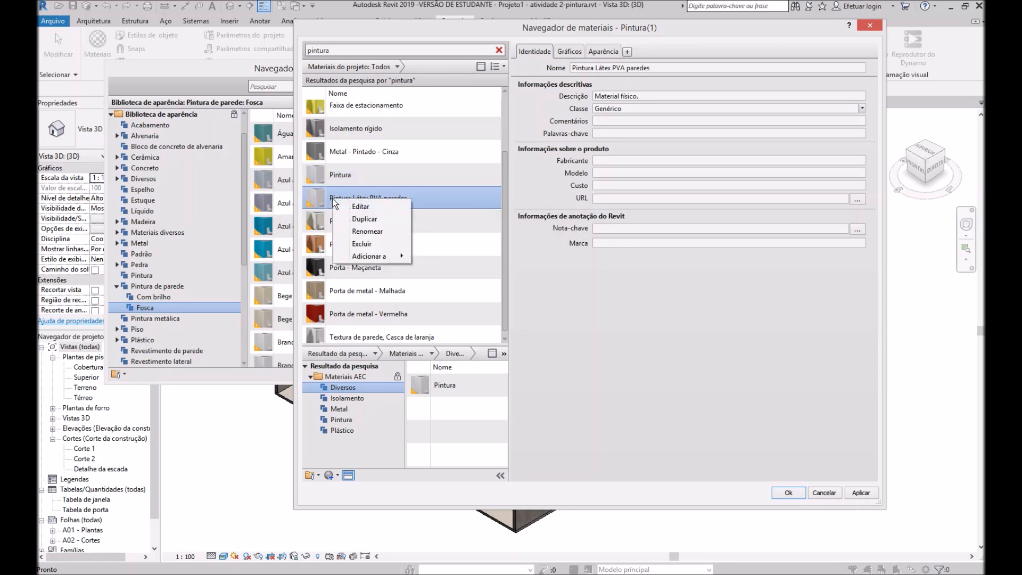
{"action": "left_click", "coordinate": [378, 219]}
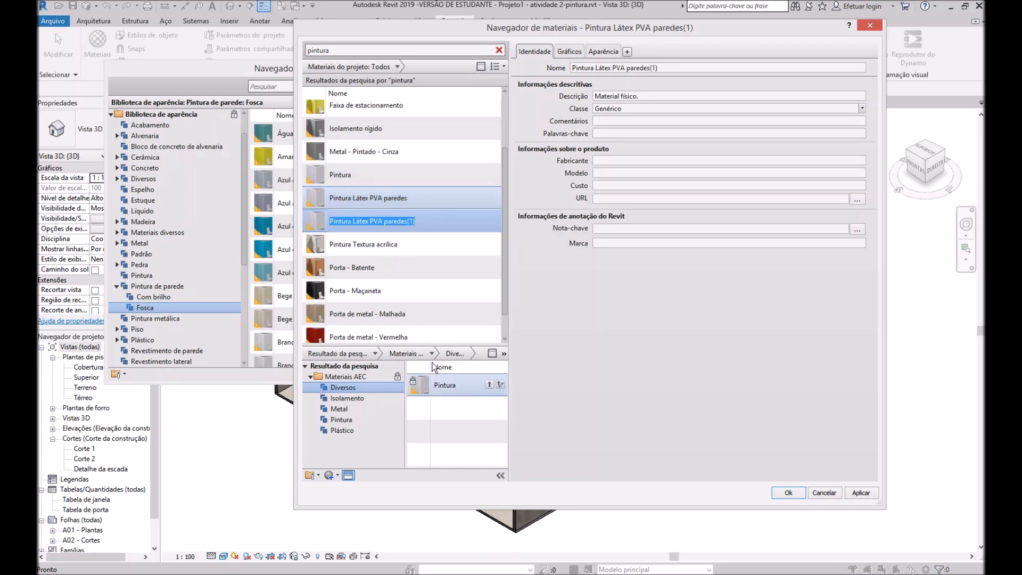
{"action": "key", "text": "End"}
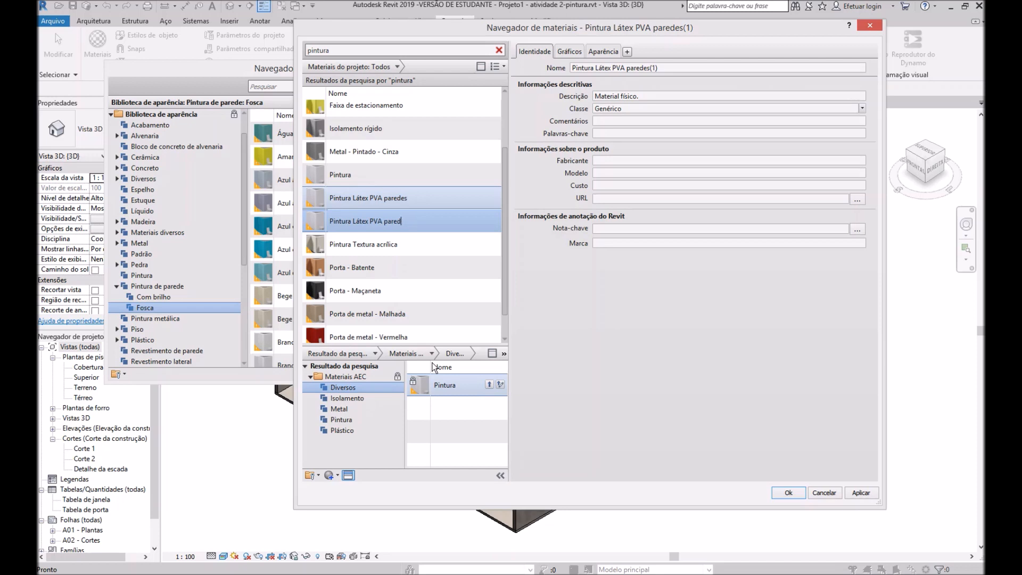
{"action": "key", "text": "Return"}
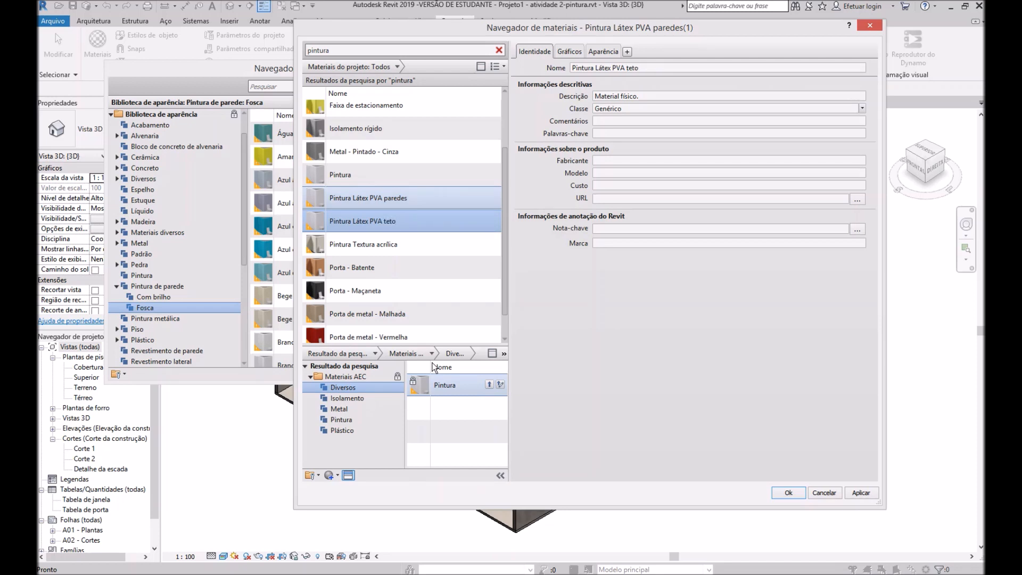
Enable the use of the render appearance for the shading of "Pintura Látex PVA paredes"
{"action": "left_click", "coordinate": [311, 197]}
{"action": "left_click", "coordinate": [569, 51]}
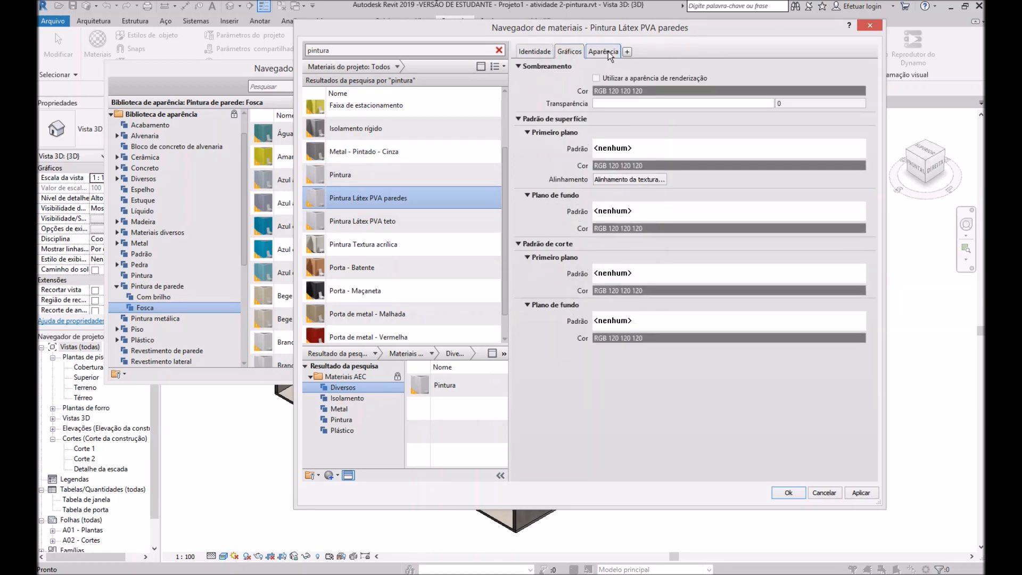
{"action": "left_click", "coordinate": [608, 51]}
{"action": "left_click", "coordinate": [568, 51]}
{"action": "left_click", "coordinate": [597, 78]}
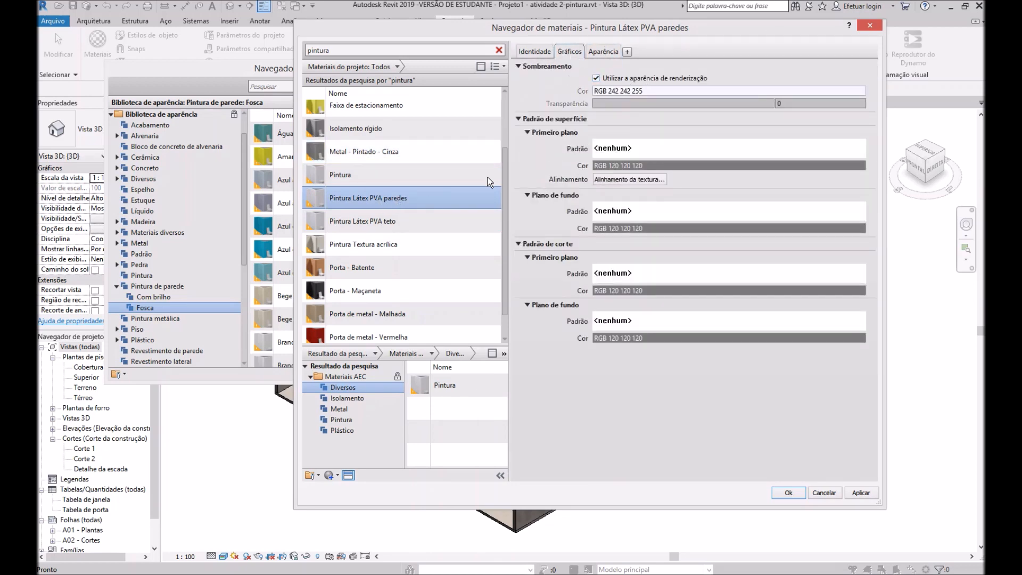
Replace the appearance of "Pintura Látex PVA paredes" with "Turquesa escuro" from the glossy wall paints (Com brilho) and check its graphics and identity
{"action": "left_click", "coordinate": [608, 49]}
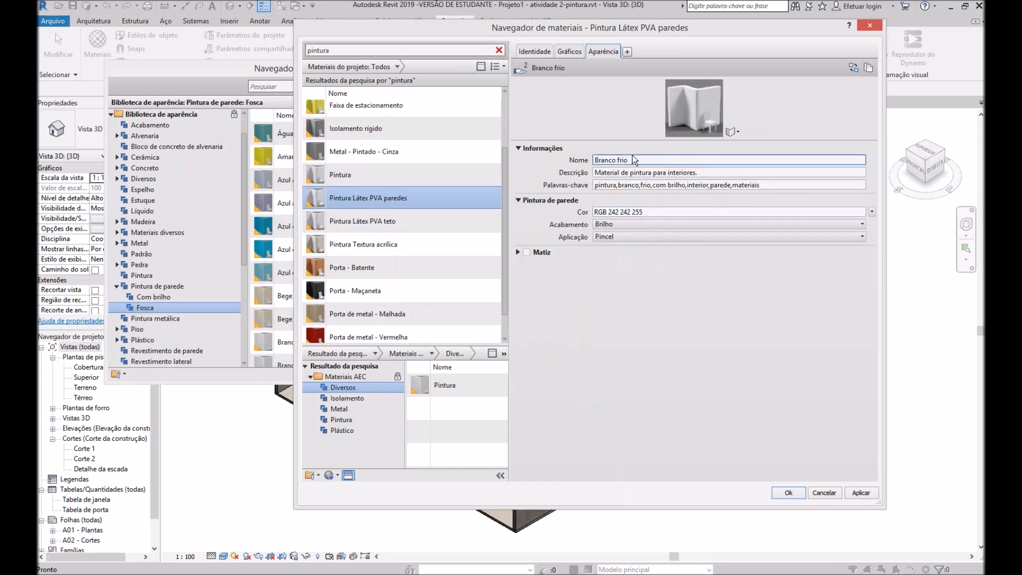
{"action": "left_click", "coordinate": [852, 68]}
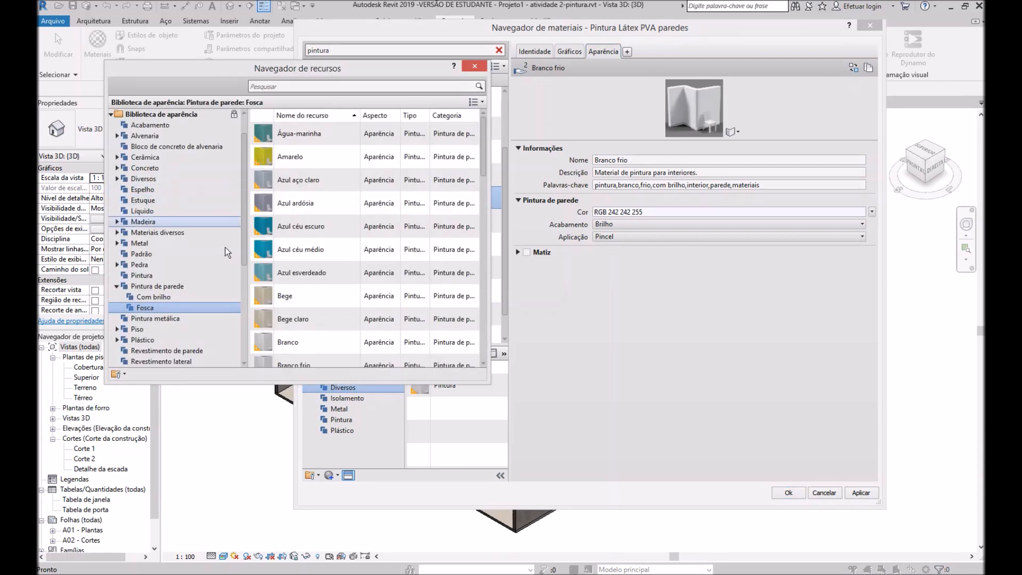
{"action": "left_click", "coordinate": [153, 297]}
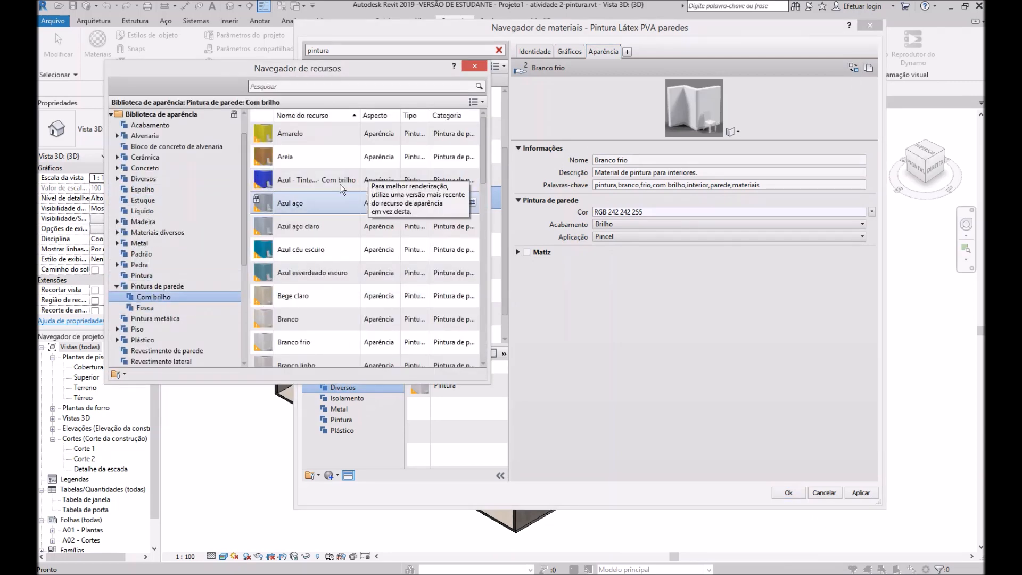
{"action": "scroll", "coordinate": [302, 287], "scroll_direction": "down", "scroll_amount": 1}
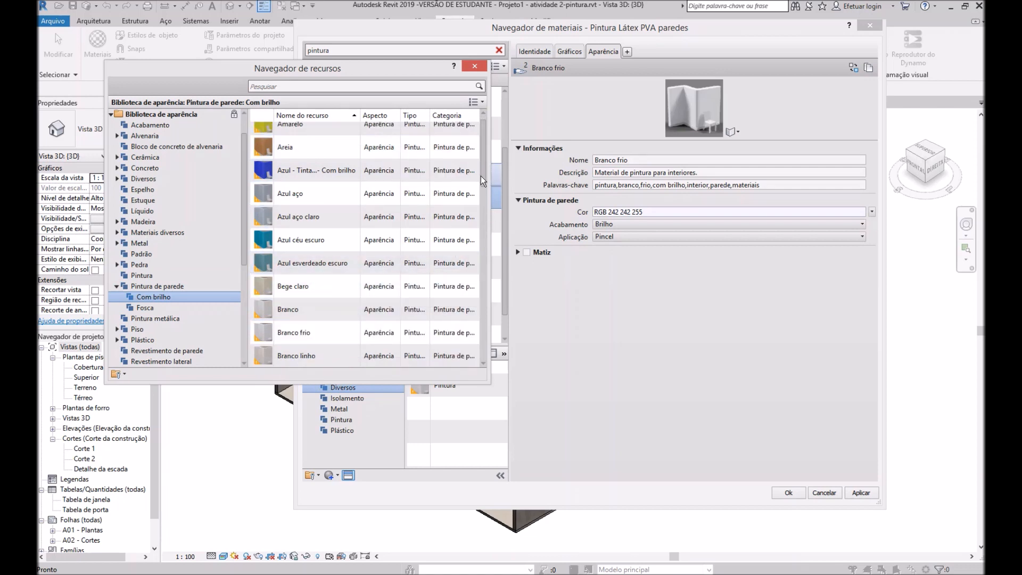
{"action": "scroll", "coordinate": [486, 197], "scroll_direction": "down", "scroll_amount": 2}
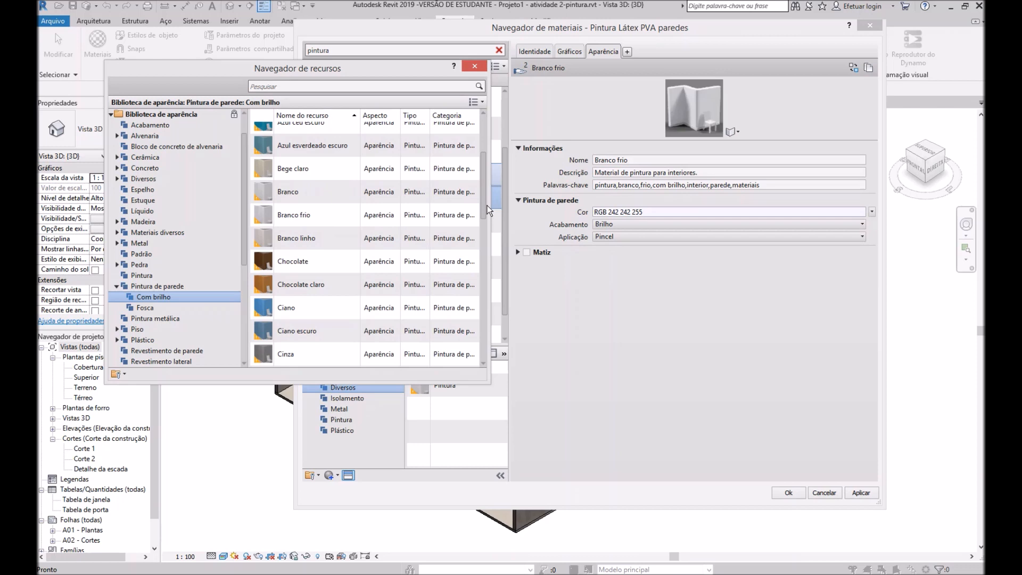
{"action": "left_click_drag", "start_coordinate": [487, 206], "coordinate": [492, 329]}
{"action": "scroll", "coordinate": [422, 333], "scroll_direction": "down", "scroll_amount": 1}
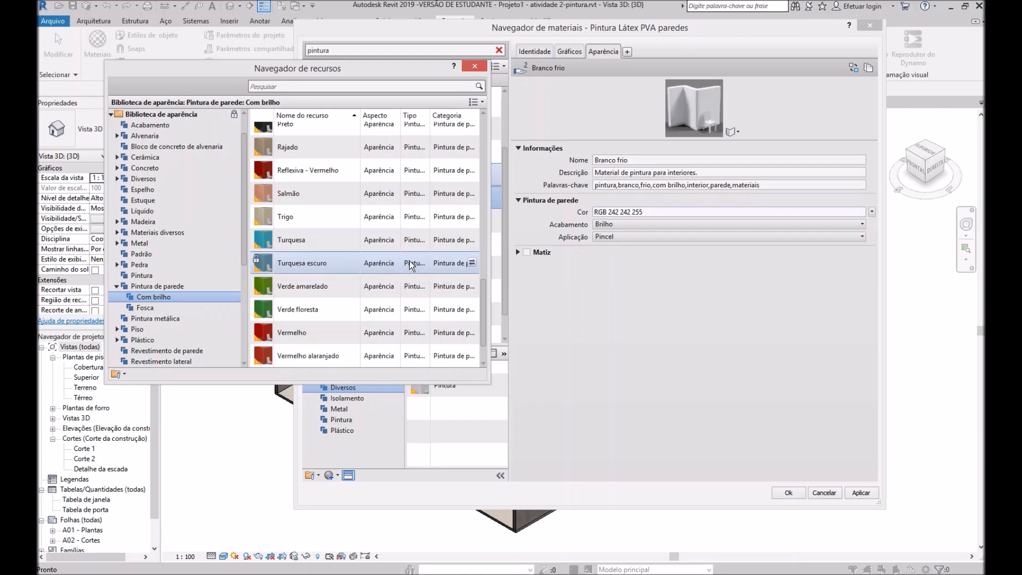
{"action": "left_click", "coordinate": [472, 263]}
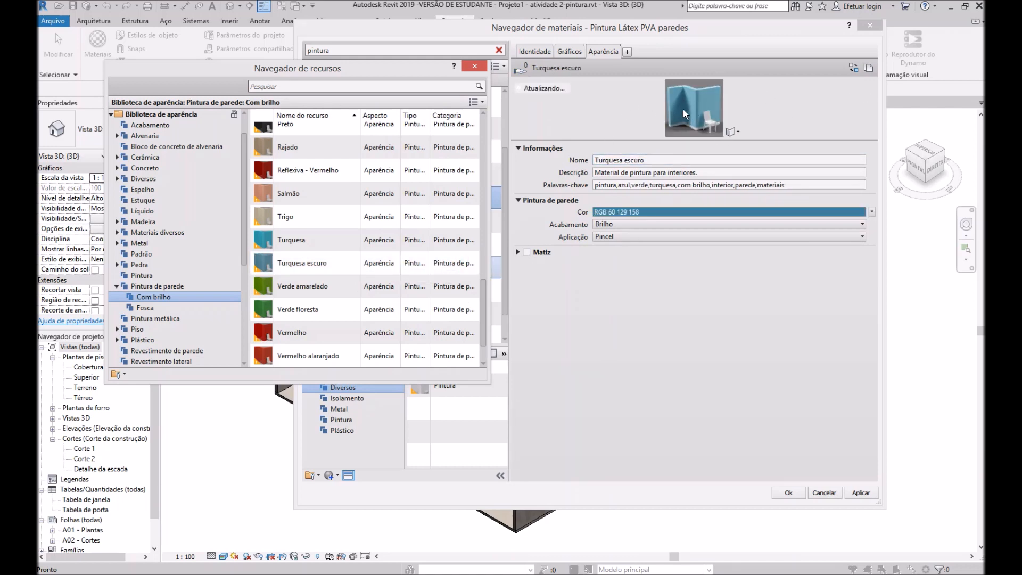
{"action": "left_click", "coordinate": [570, 51]}
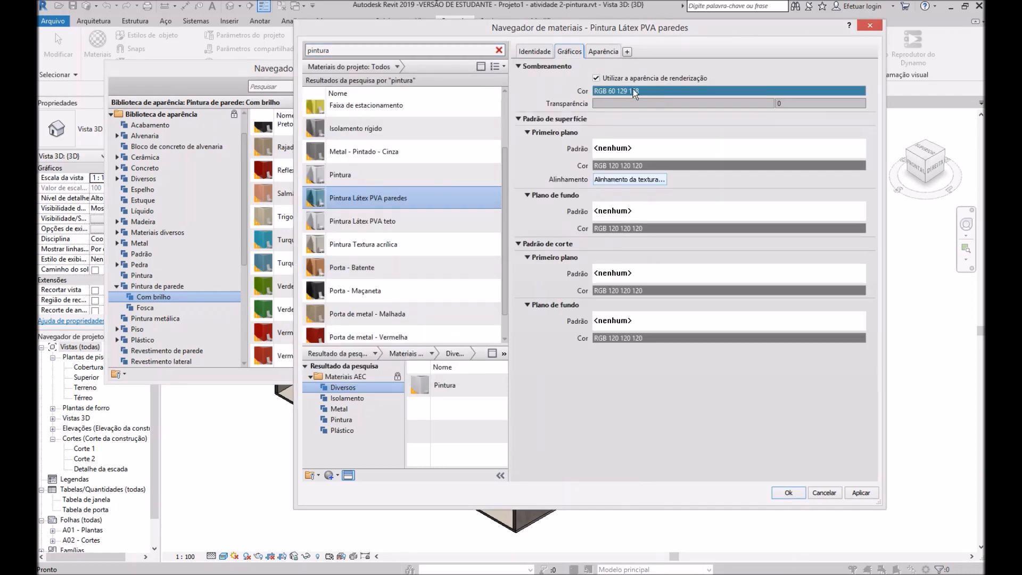
{"action": "left_click", "coordinate": [535, 52]}
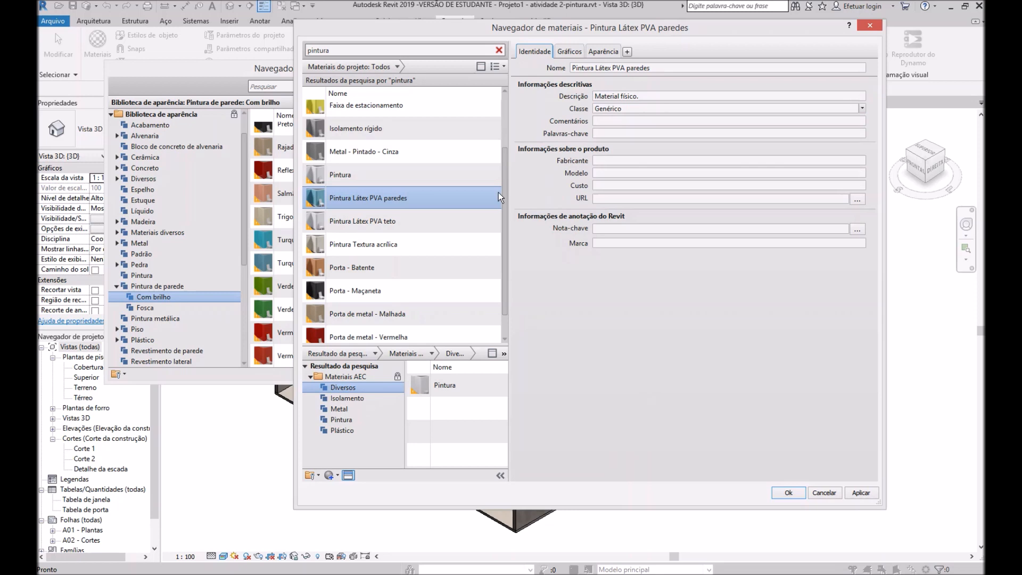
Enable the use of the render appearance for the shading of "Pintura Látex PVA teto"
{"action": "left_click", "coordinate": [360, 215]}
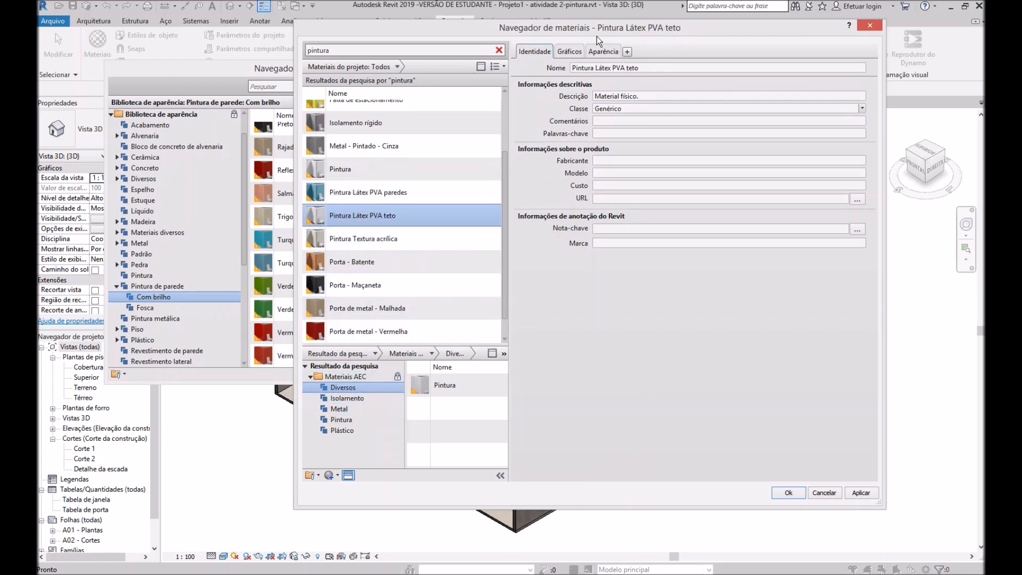
{"action": "left_click", "coordinate": [568, 51]}
{"action": "left_click", "coordinate": [596, 79]}
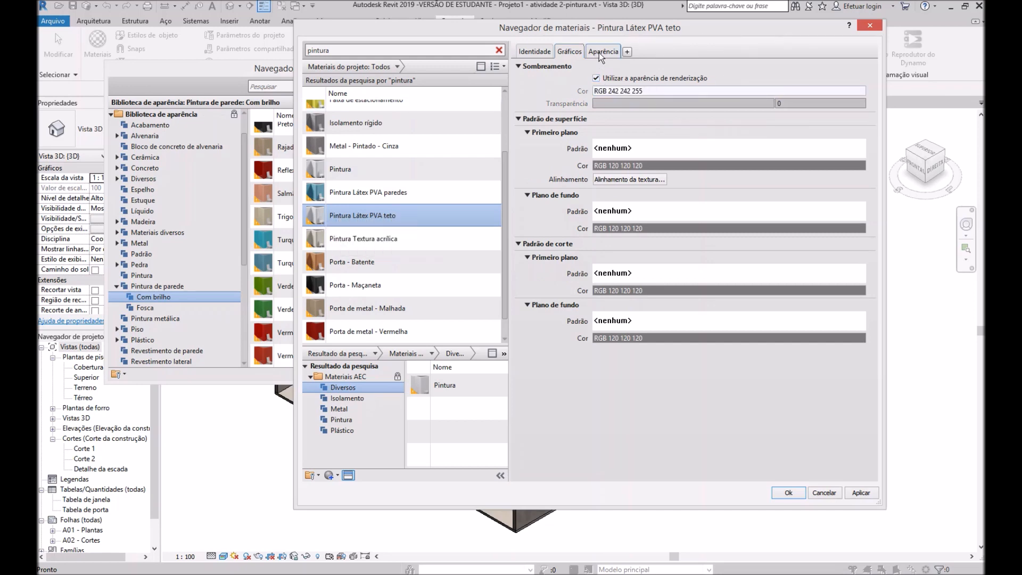
Replace the appearance of "Pintura Látex PVA teto" with "Amarelo" from the glossy wall paints (Com brilho) and check its graphics and identity
{"action": "left_click", "coordinate": [601, 52]}
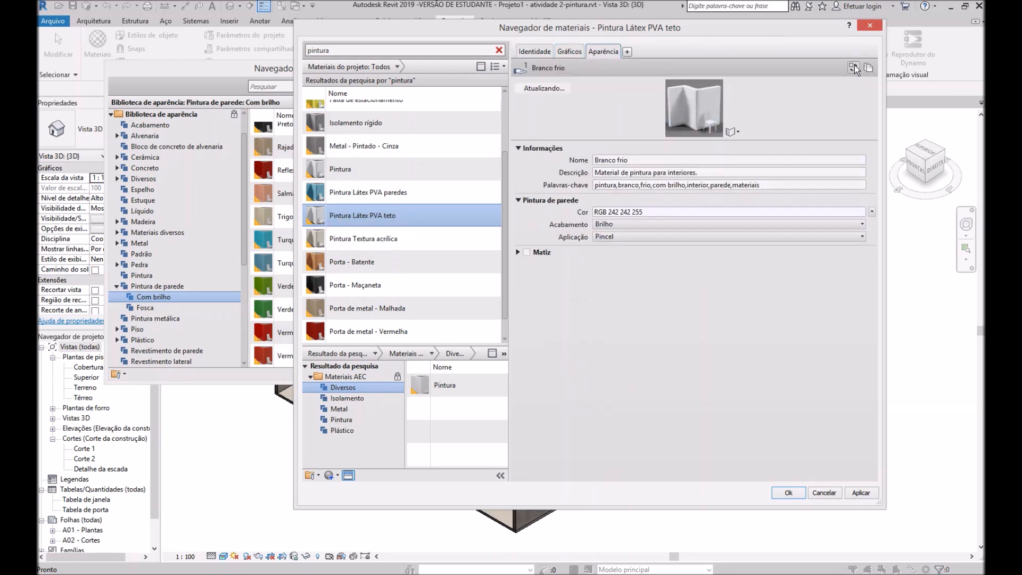
{"action": "left_click", "coordinate": [853, 69]}
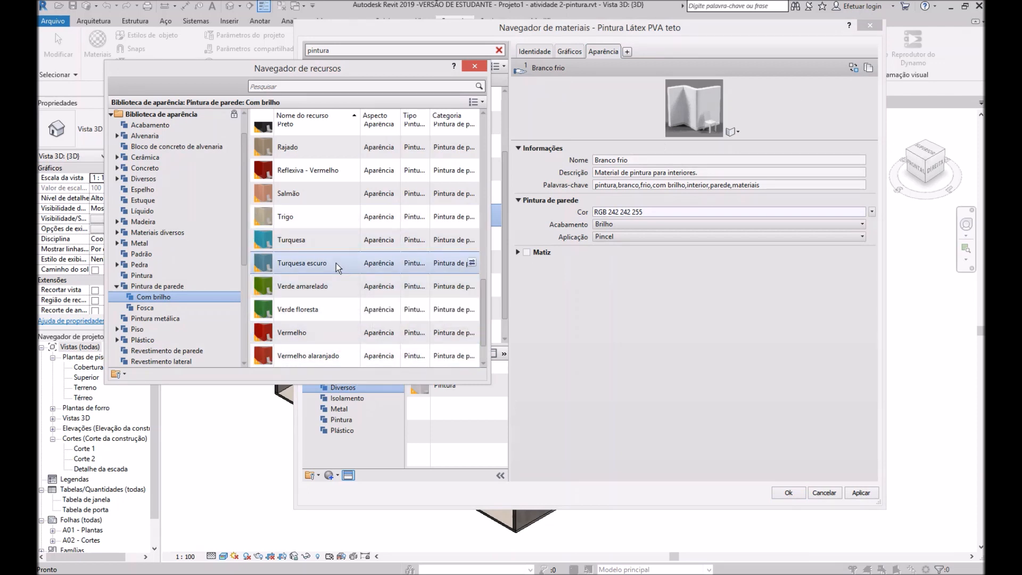
{"action": "scroll", "coordinate": [334, 284], "scroll_direction": "up", "scroll_amount": 5}
{"action": "scroll", "coordinate": [334, 277], "scroll_direction": "up", "scroll_amount": 4}
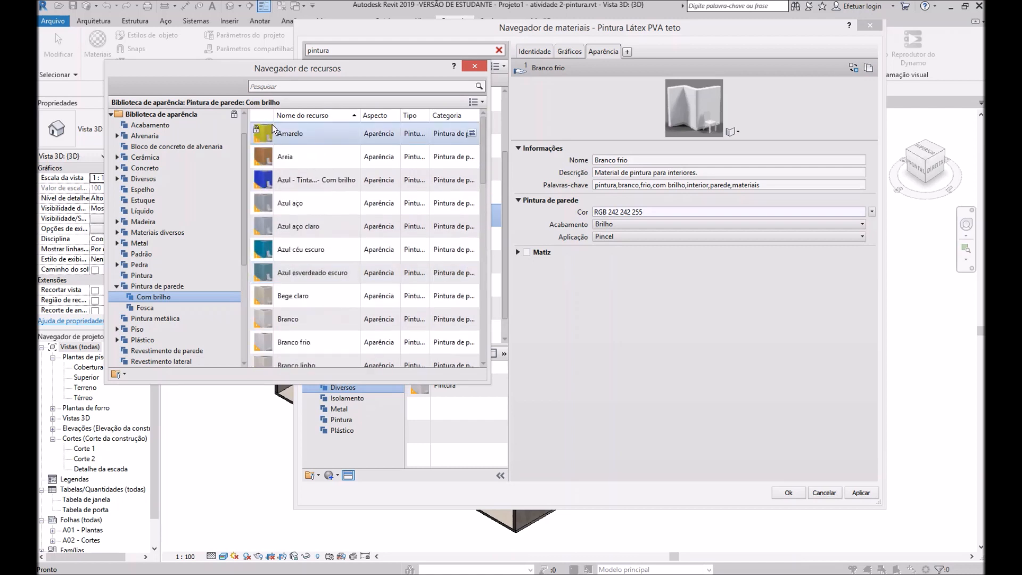
{"action": "left_click", "coordinate": [470, 135]}
{"action": "left_click", "coordinate": [621, 109]}
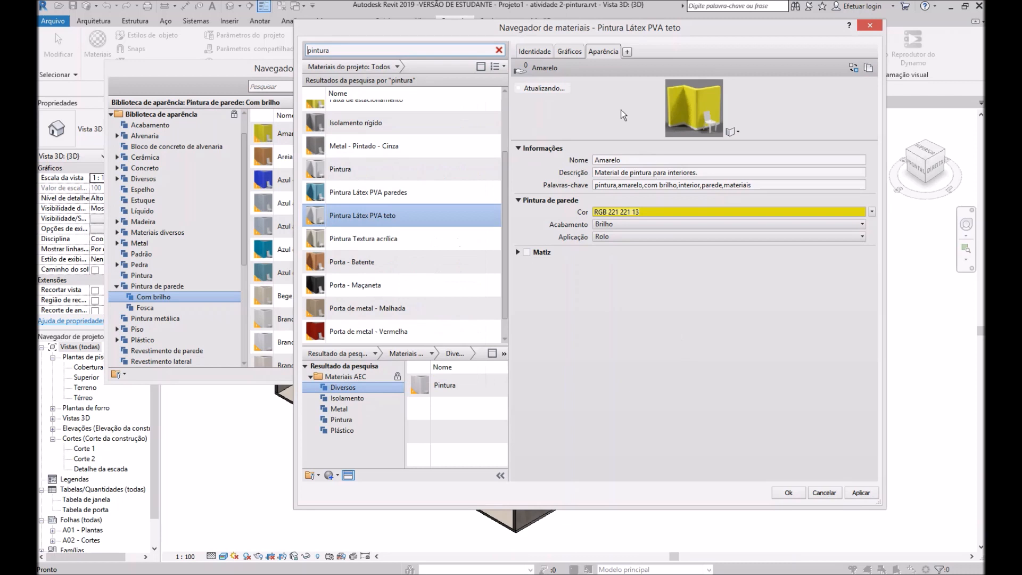
{"action": "left_click", "coordinate": [578, 54]}
{"action": "left_click", "coordinate": [529, 51]}
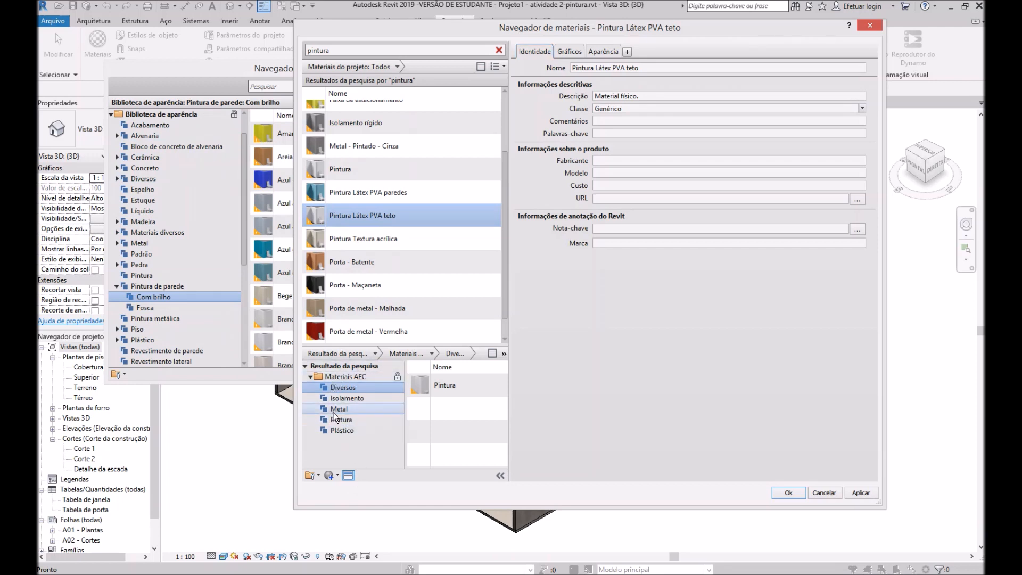
Search the project materials and the AEC library for "azulejo"
{"action": "scroll", "coordinate": [394, 146], "scroll_direction": "up", "scroll_amount": 1}
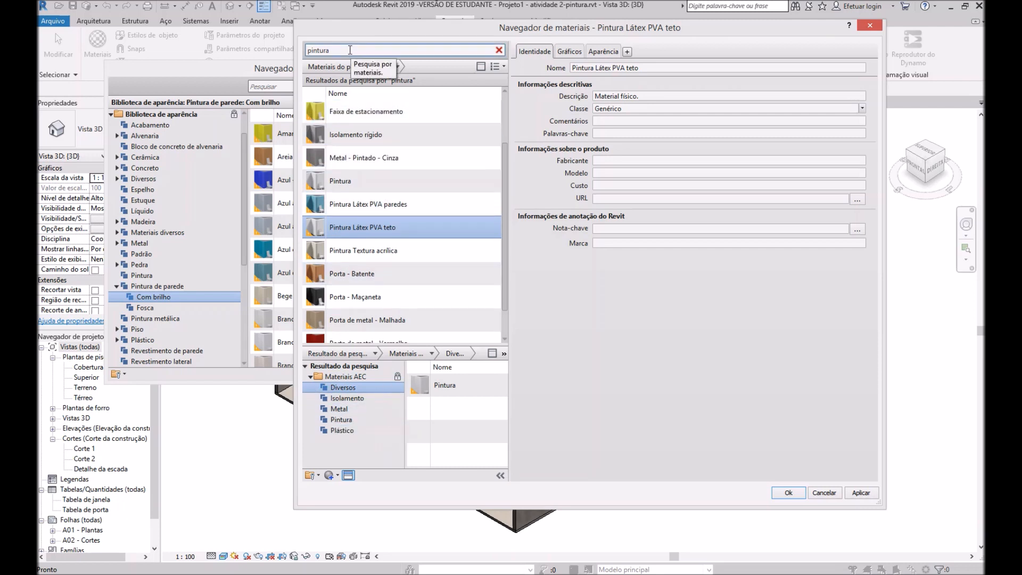
{"action": "left_click", "coordinate": [345, 376]}
{"action": "double_click", "coordinate": [341, 49]}
{"action": "type", "text": "azulejo"}
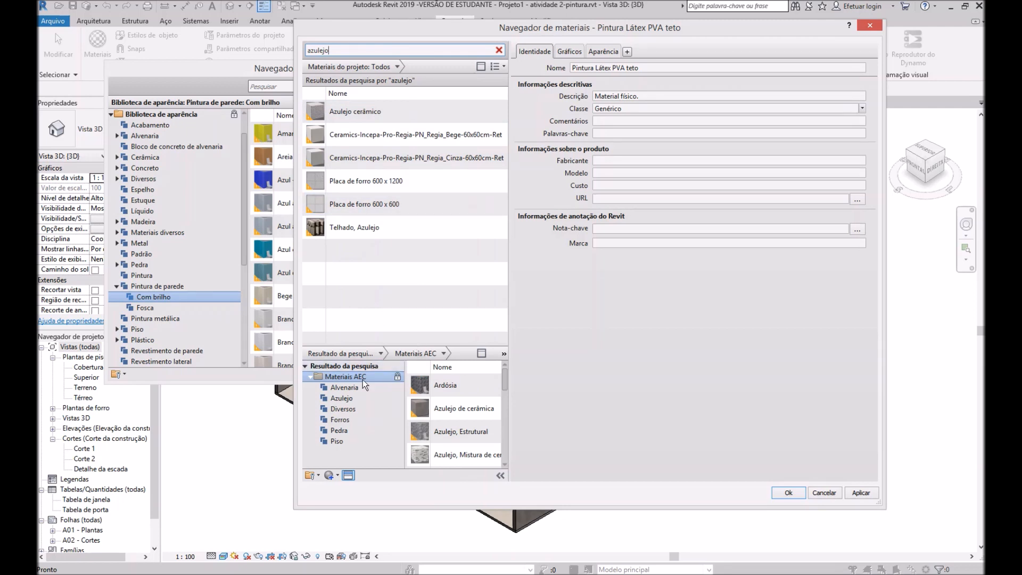
{"action": "left_click", "coordinate": [310, 376]}
{"action": "left_click", "coordinate": [309, 377]}
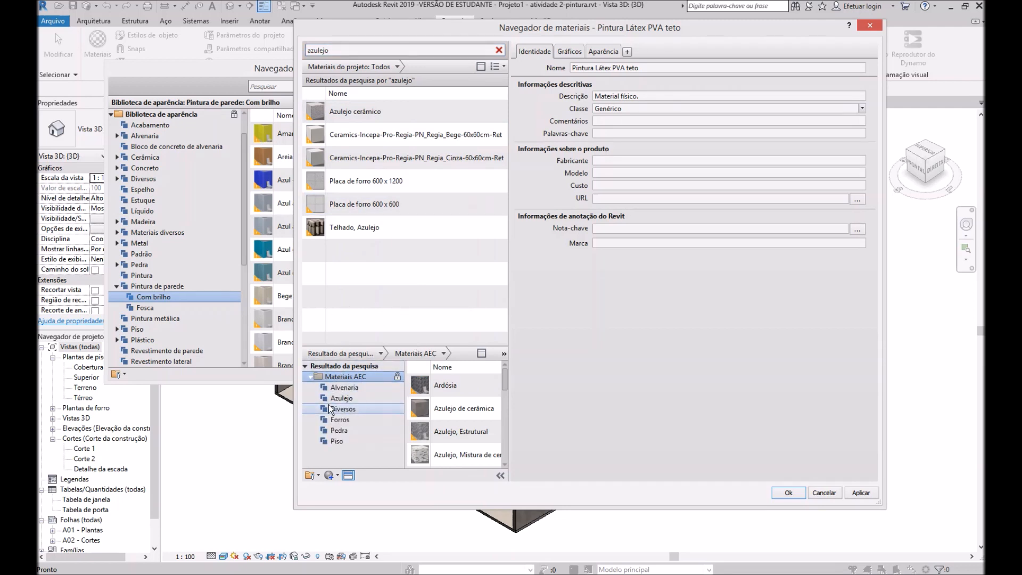
Add the material "laje, Azulejos 25 x 25" from the AEC Azulejo category to the project materials
{"action": "left_click", "coordinate": [339, 398]}
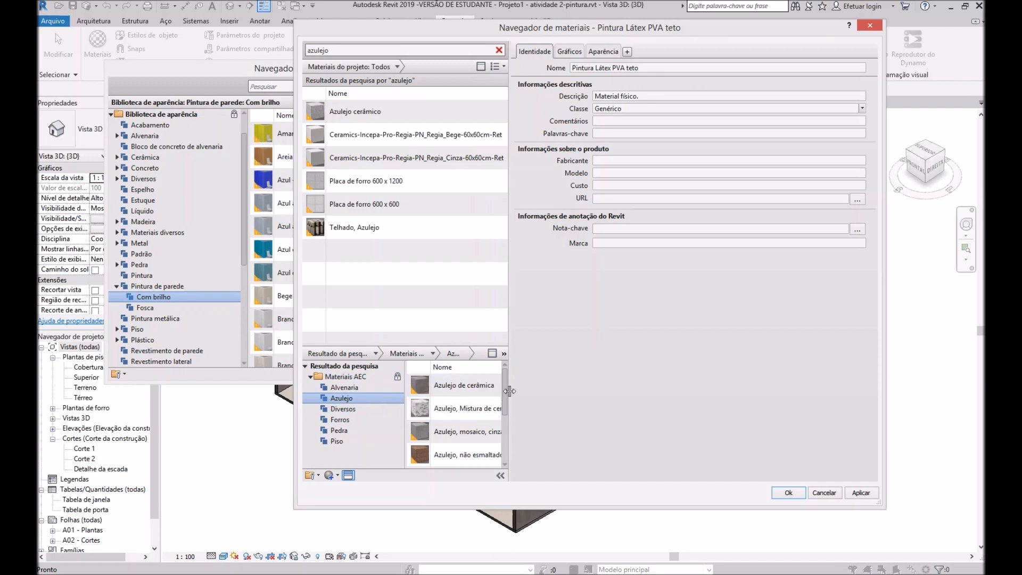
{"action": "left_click_drag", "start_coordinate": [506, 391], "coordinate": [508, 460]}
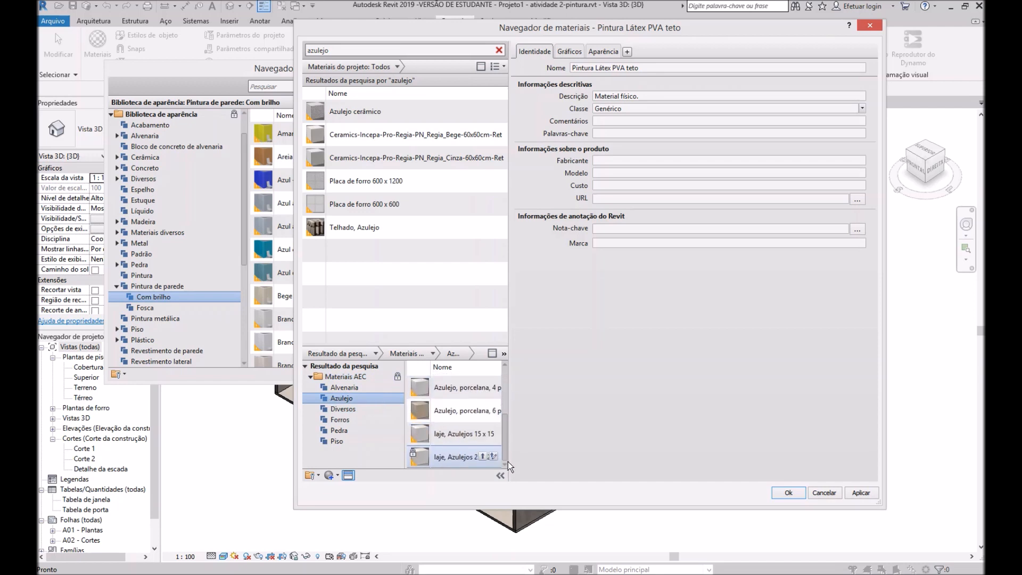
{"action": "scroll", "coordinate": [433, 418], "scroll_direction": "up", "scroll_amount": 1}
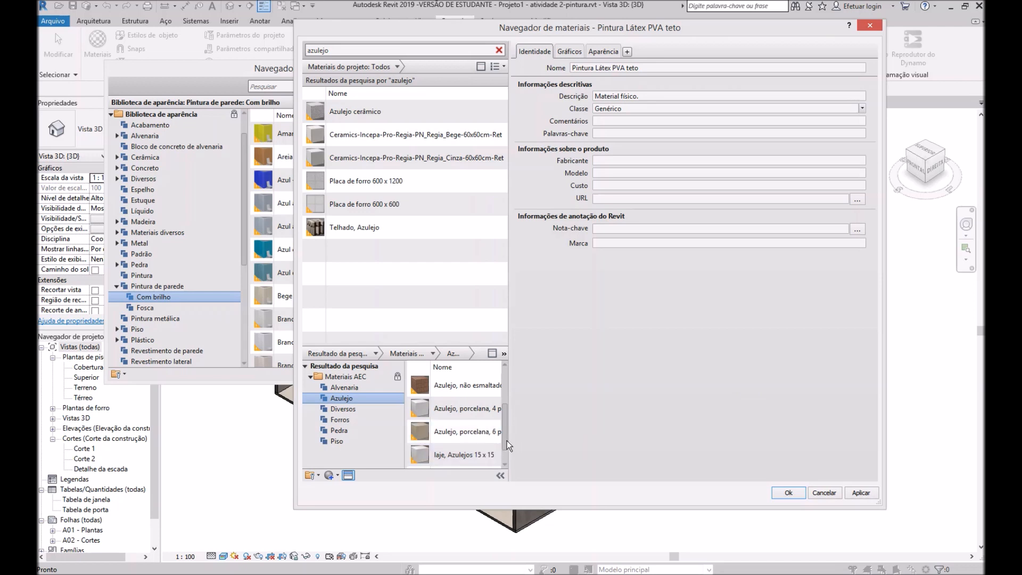
{"action": "left_click_drag", "start_coordinate": [507, 439], "coordinate": [508, 464]}
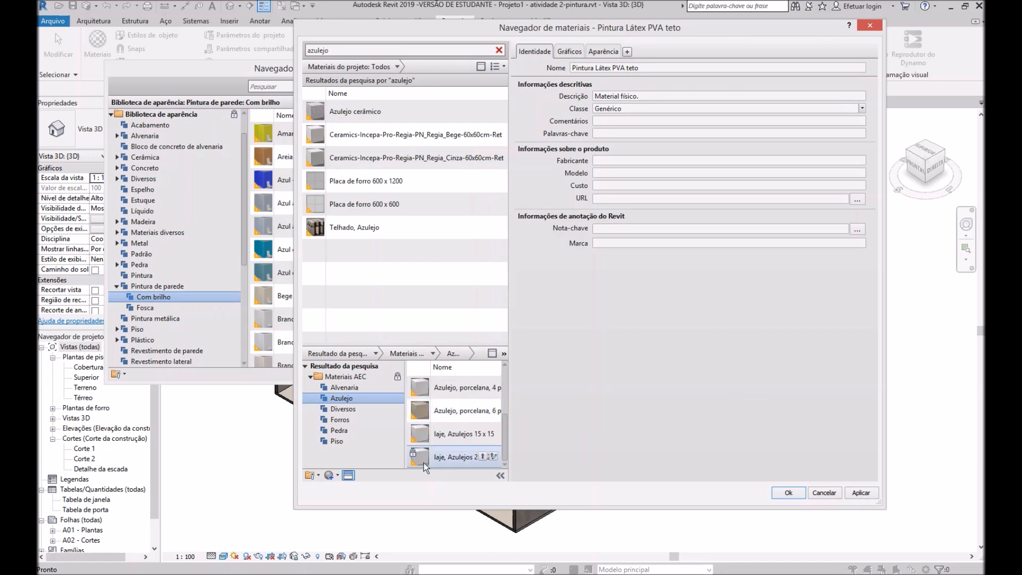
{"action": "left_click", "coordinate": [443, 458]}
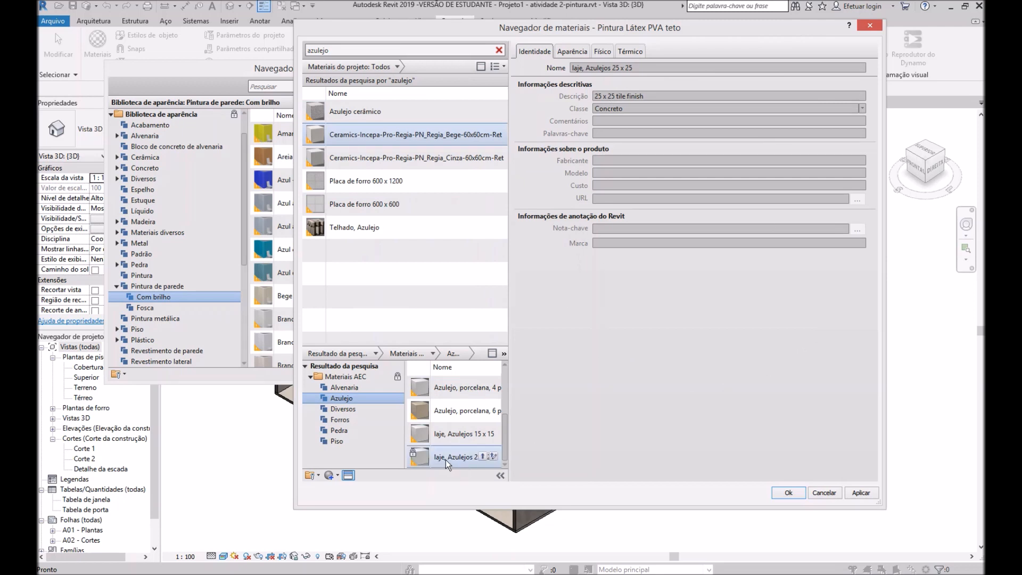
{"action": "left_click", "coordinate": [482, 456]}
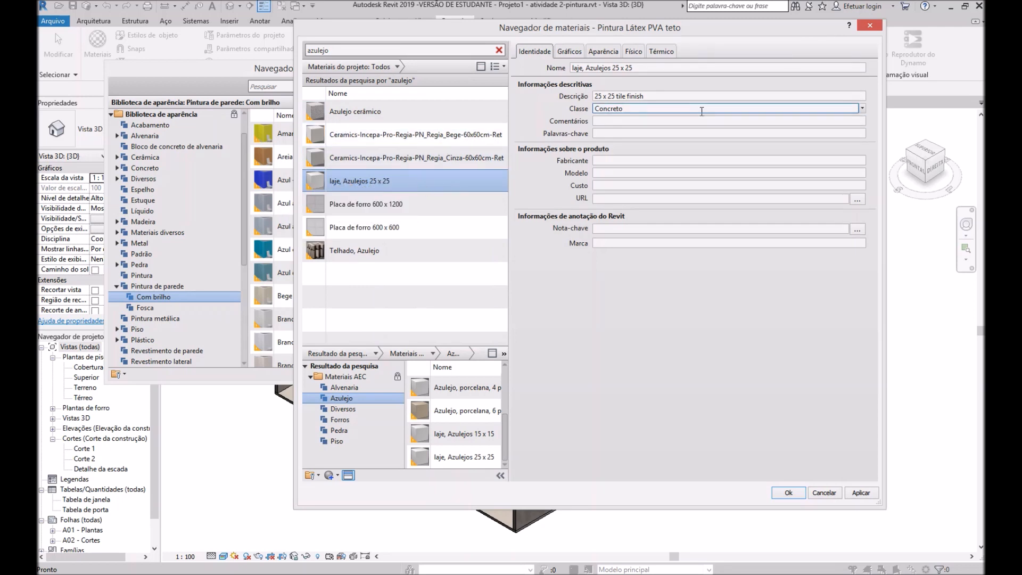
Rename the added tile material as "Azulejos 20 x 20"
{"action": "left_click", "coordinate": [586, 68]}
{"action": "left_click", "coordinate": [586, 68]}
{"action": "left_click_drag", "start_coordinate": [586, 68], "coordinate": [471, 74]}
{"action": "key", "text": "Delete"}
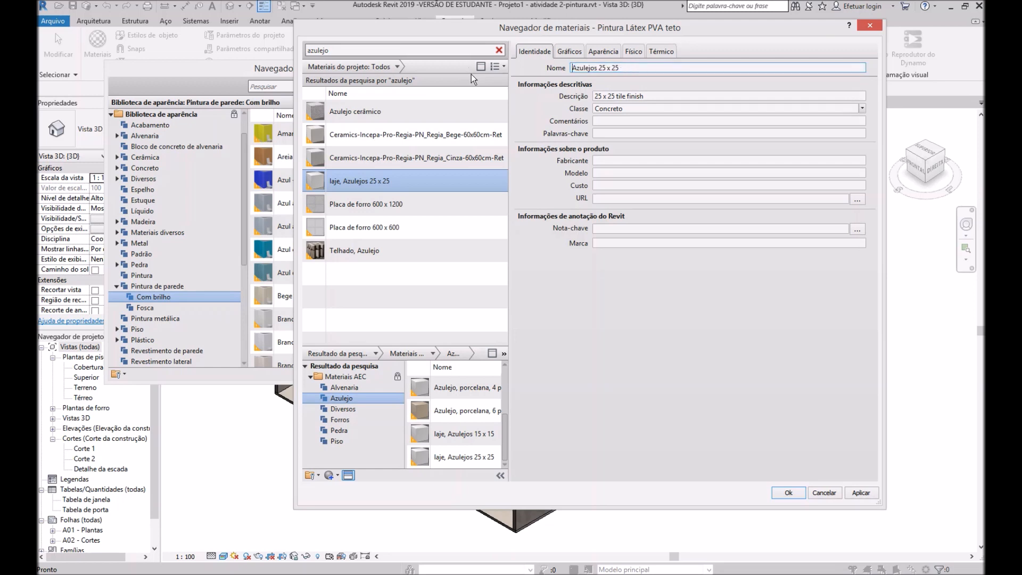
{"action": "key", "text": "BackSpace"}
{"action": "type", "text": "0"}
{"action": "key", "text": "End"}
{"action": "key", "text": "BackSpace"}
{"action": "type", "text": "0"}
{"action": "left_click", "coordinate": [578, 55]}
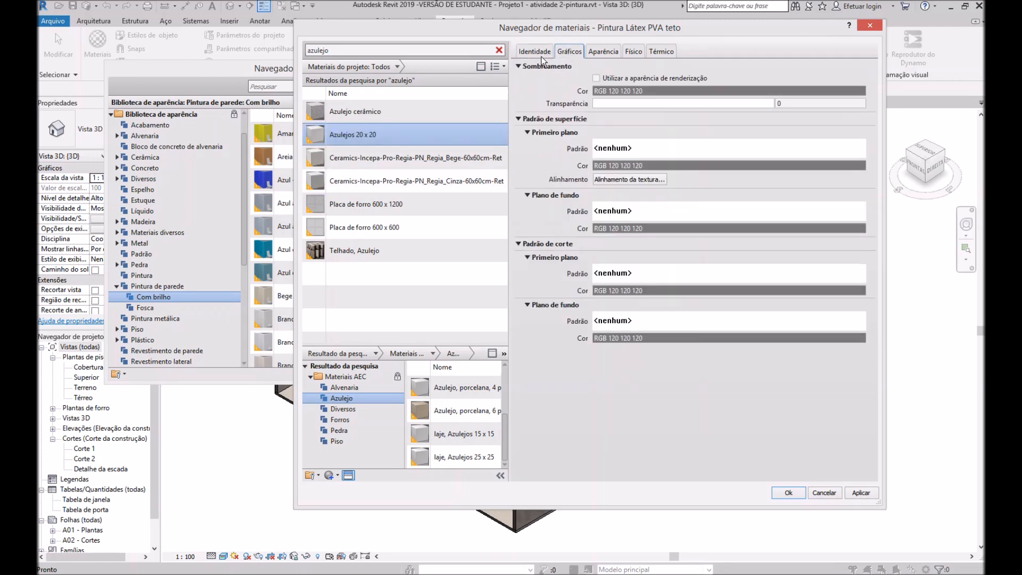
Set the description of "Azulejos 20 x 20" to "20 x 20 tile finish" and open its graphics properties
{"action": "left_click", "coordinate": [534, 52]}
{"action": "left_click", "coordinate": [603, 99]}
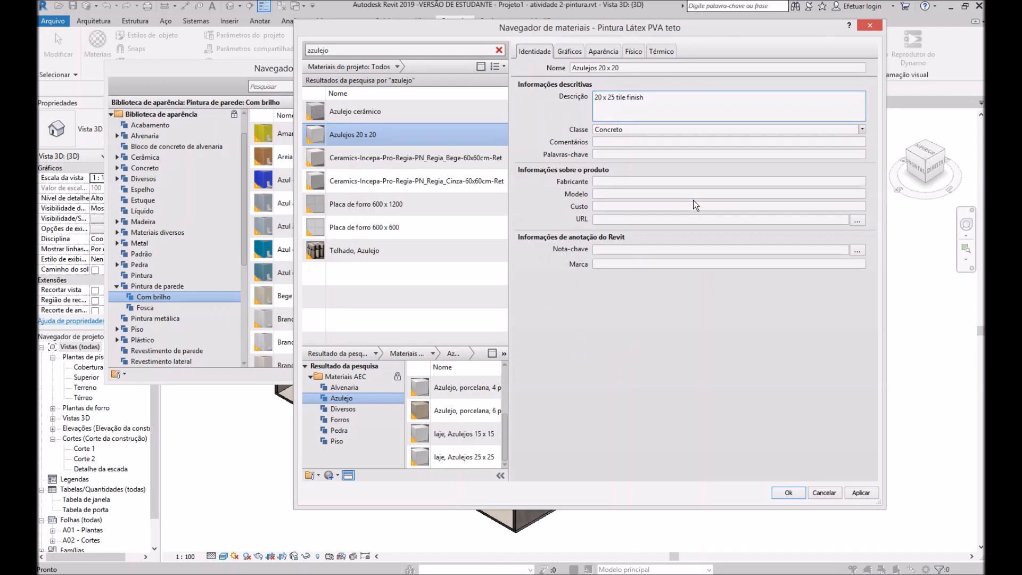
{"action": "key", "text": "Delete"}
{"action": "type", "text": "0"}
{"action": "left_click", "coordinate": [567, 52]}
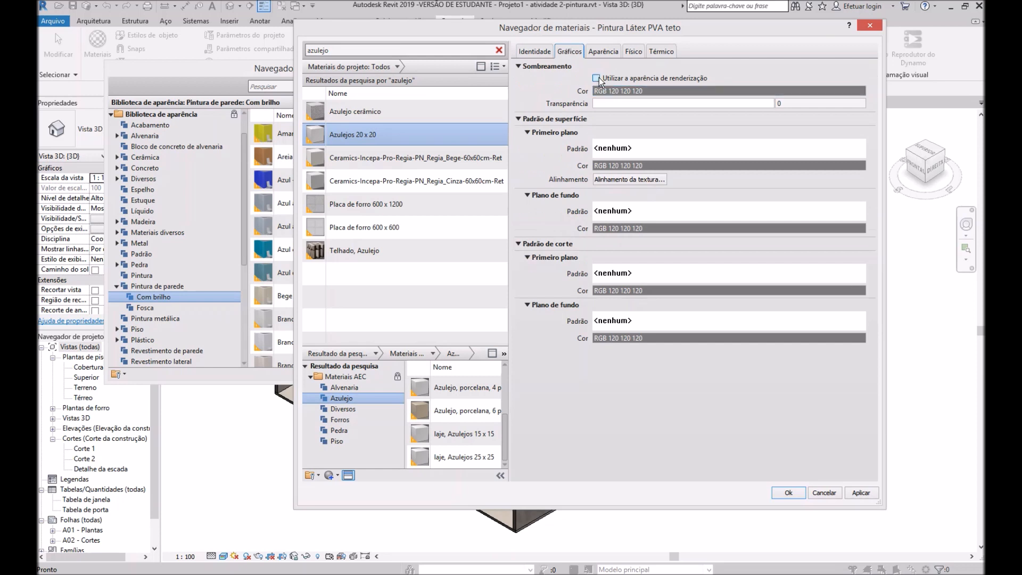
Set the shading of "Azulejos 20 x 20" to use the render appearance and open its appearance properties
{"action": "left_click", "coordinate": [596, 78]}
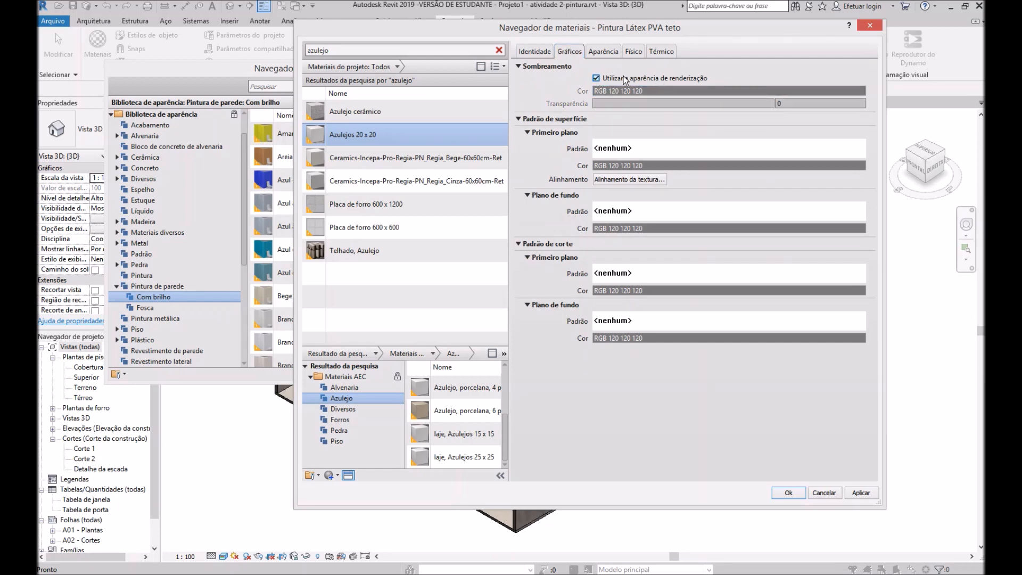
{"action": "left_click", "coordinate": [609, 50]}
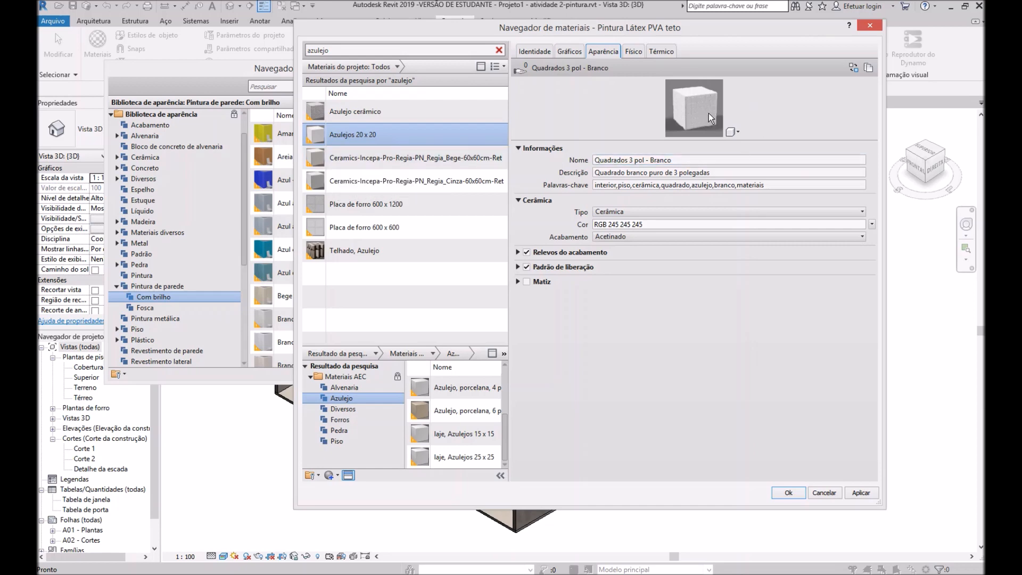
Browse the Azulejo, Azulejos and Porcelana ceramic appearances in the appearance library for the 20 x 20 tile material
{"action": "left_click", "coordinate": [853, 64]}
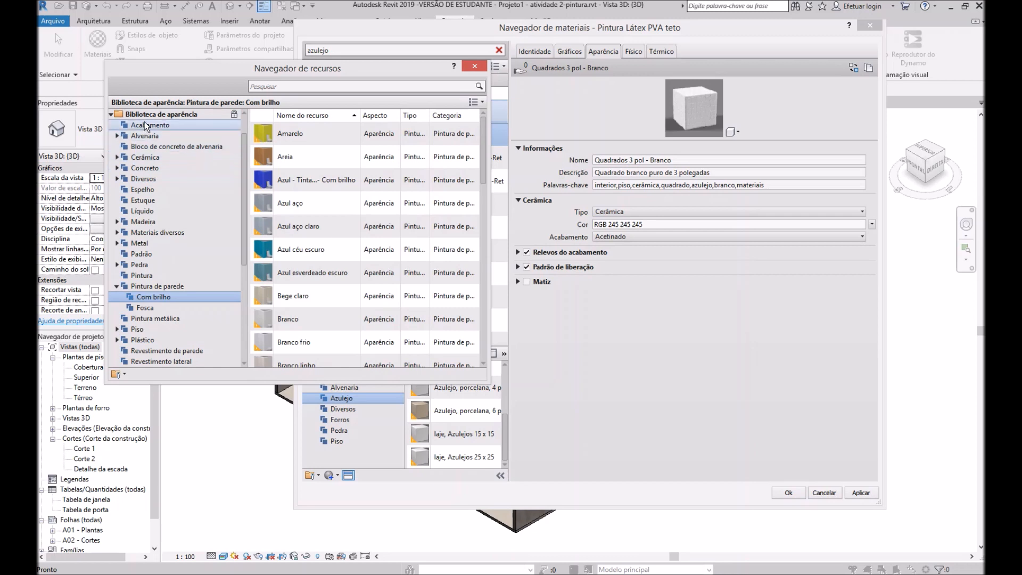
{"action": "left_click", "coordinate": [142, 158]}
{"action": "left_click", "coordinate": [117, 158]}
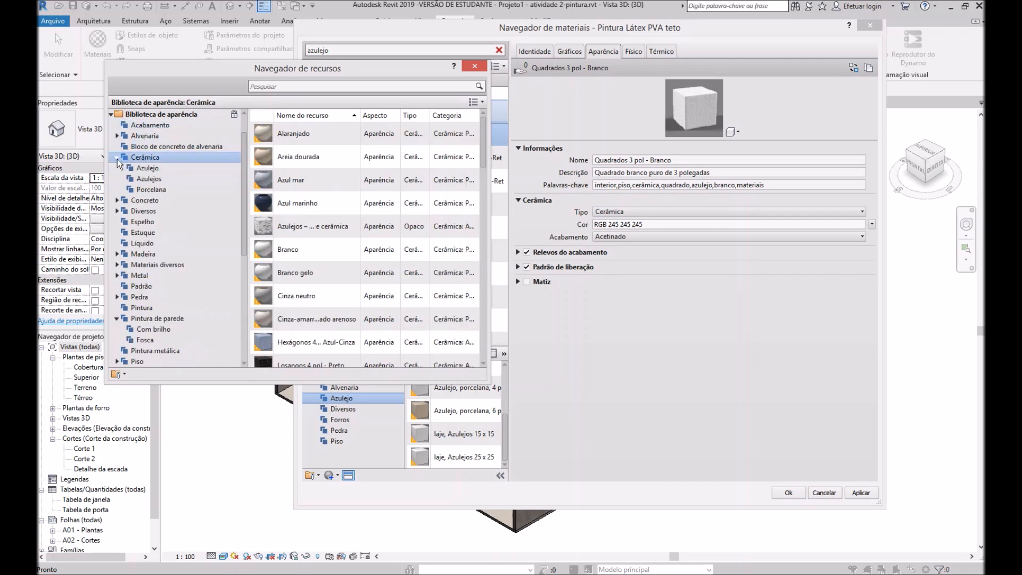
{"action": "left_click", "coordinate": [143, 168]}
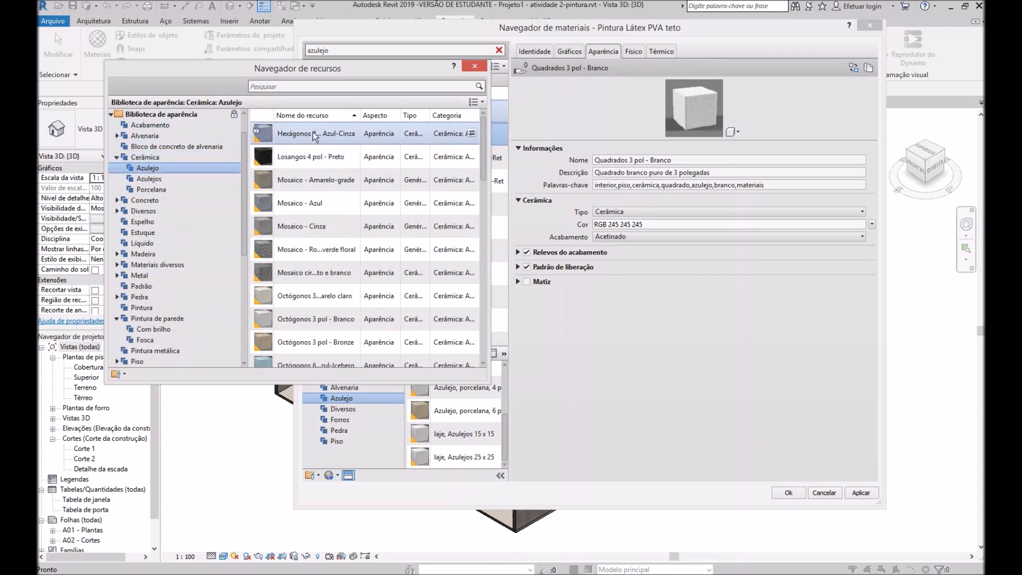
{"action": "left_click", "coordinate": [150, 179]}
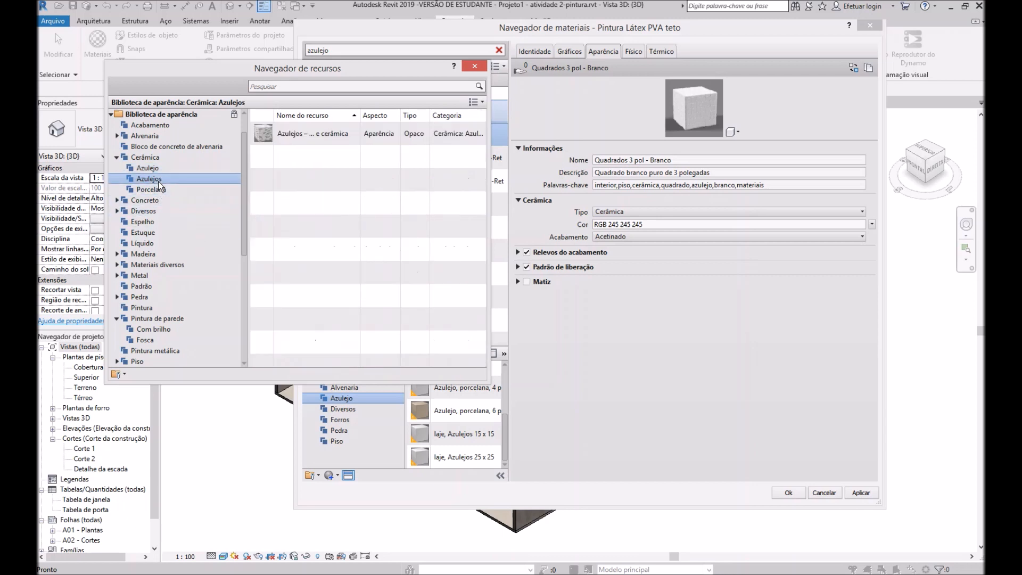
{"action": "left_click", "coordinate": [150, 189]}
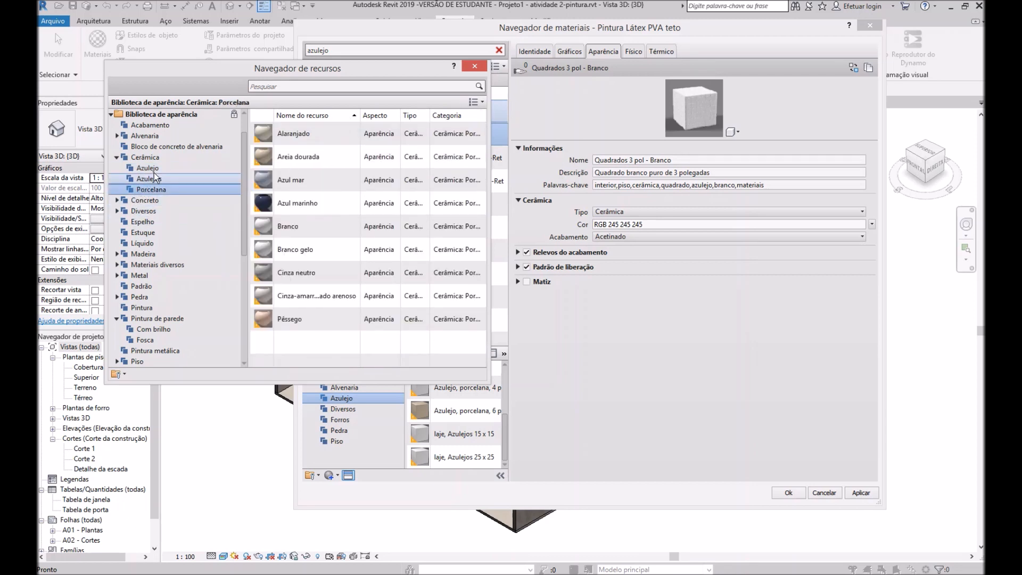
{"action": "left_click", "coordinate": [155, 171]}
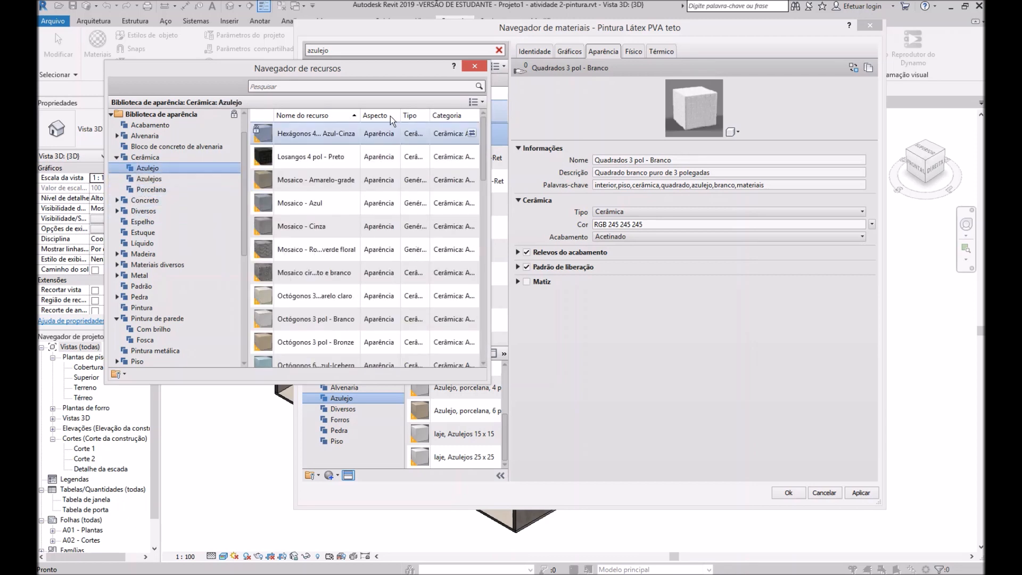
{"action": "left_click", "coordinate": [160, 189]}
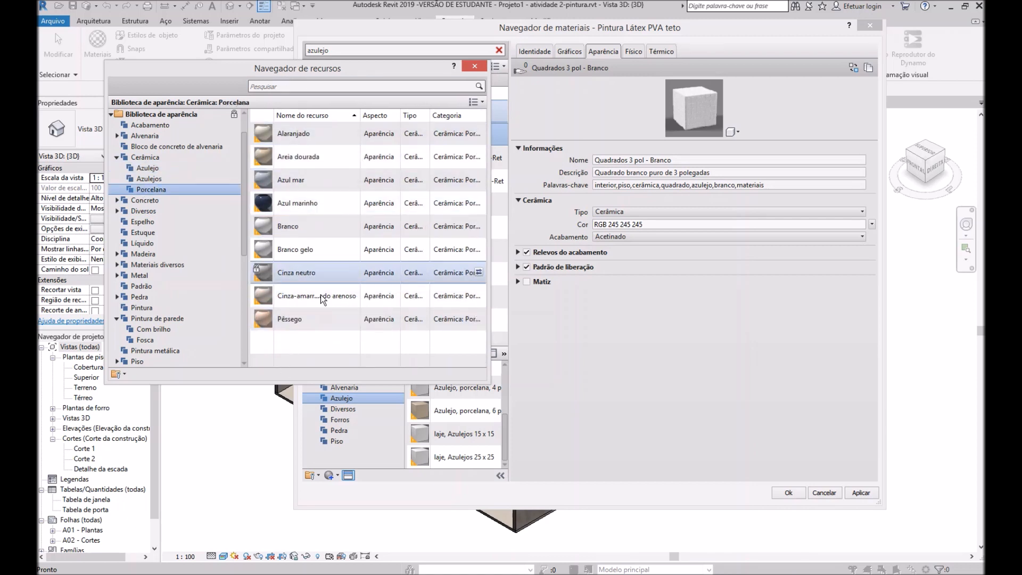
{"action": "left_click", "coordinate": [148, 168]}
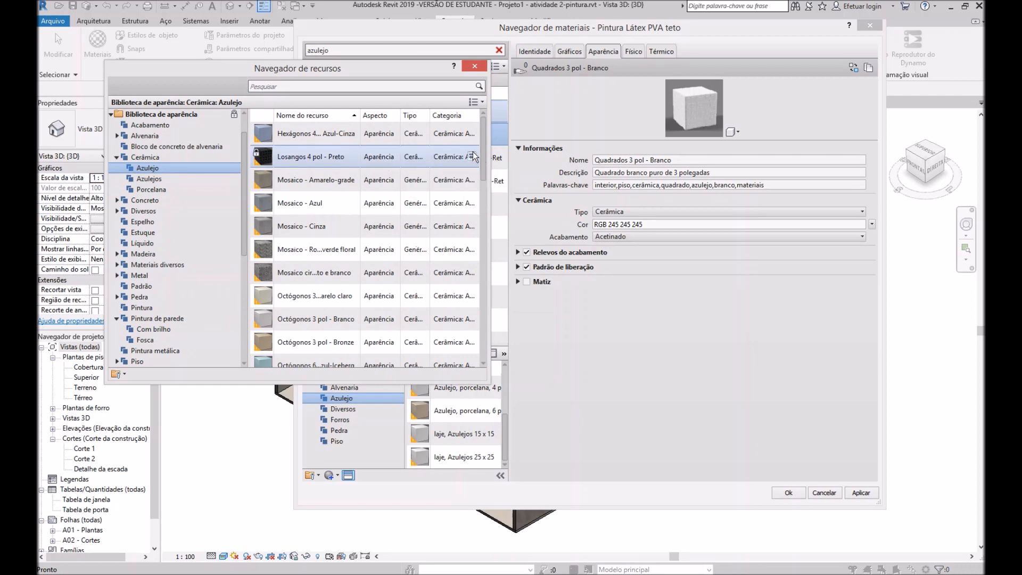
{"action": "left_click_drag", "start_coordinate": [484, 156], "coordinate": [476, 261]}
{"action": "scroll", "coordinate": [359, 219], "scroll_direction": "up", "scroll_amount": 3}
{"action": "scroll", "coordinate": [357, 219], "scroll_direction": "up", "scroll_amount": 3}
{"action": "scroll", "coordinate": [311, 173], "scroll_direction": "up", "scroll_amount": 3}
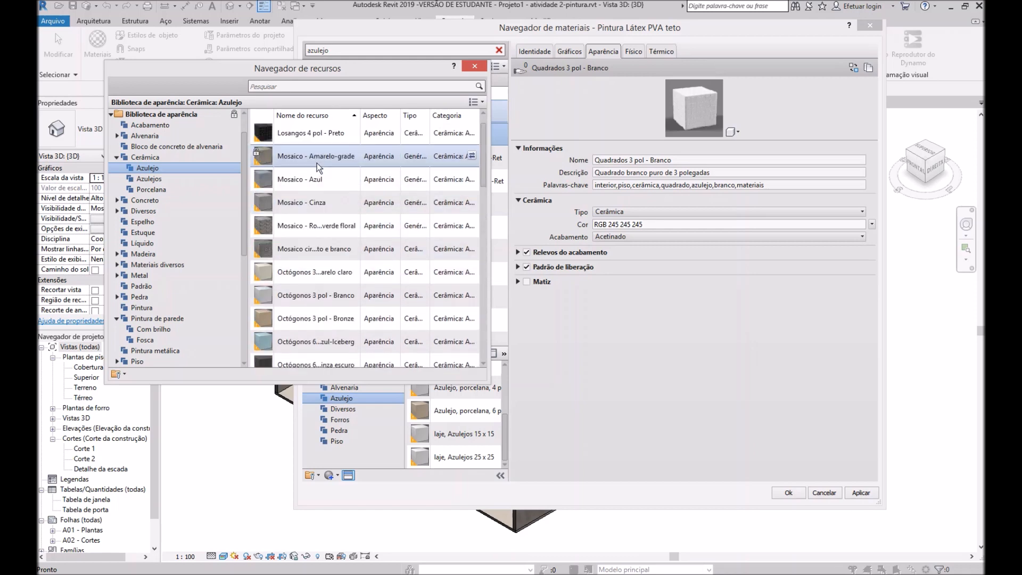
{"action": "scroll", "coordinate": [319, 208], "scroll_direction": "down", "scroll_amount": 8}
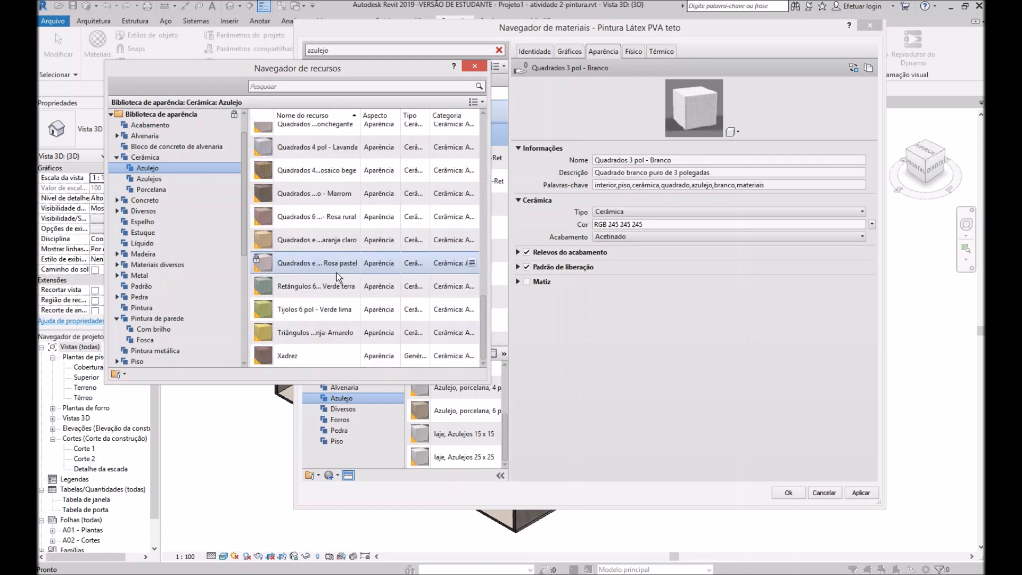
{"action": "scroll", "coordinate": [256, 319], "scroll_direction": "up", "scroll_amount": 5}
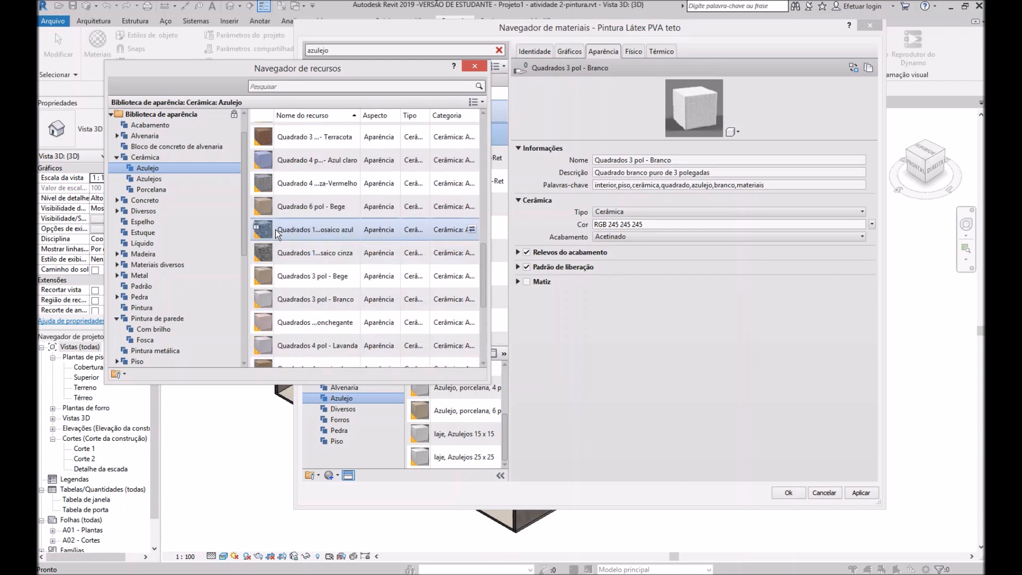
{"action": "scroll", "coordinate": [261, 359], "scroll_direction": "down", "scroll_amount": 1}
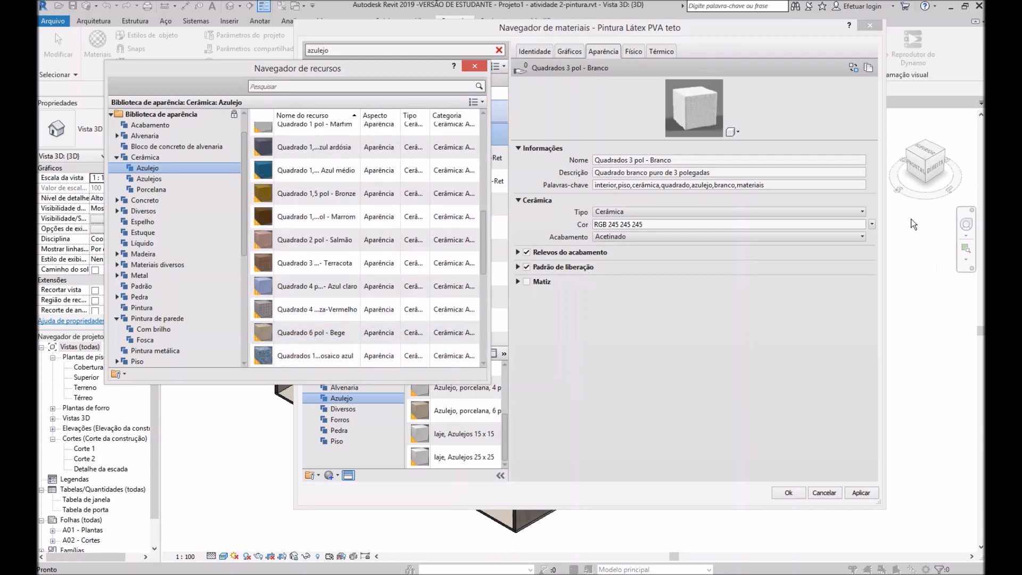
{"action": "left_click", "coordinate": [474, 66]}
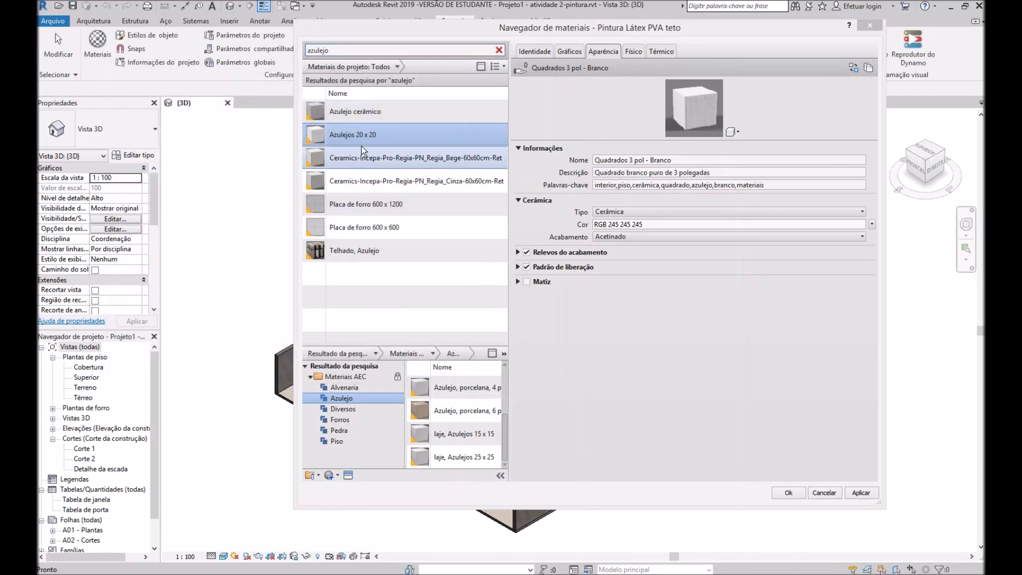
{"action": "left_click", "coordinate": [409, 141]}
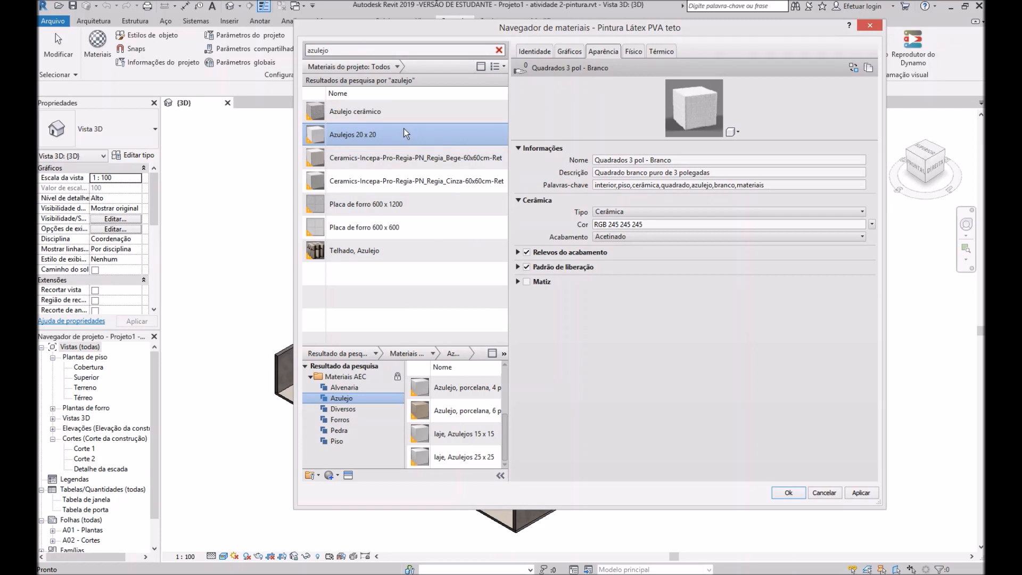
Search the project materials for "pintura", review the wall, ceiling and acrylic texture paint appearances, and apply the material changes
{"action": "double_click", "coordinate": [339, 50]}
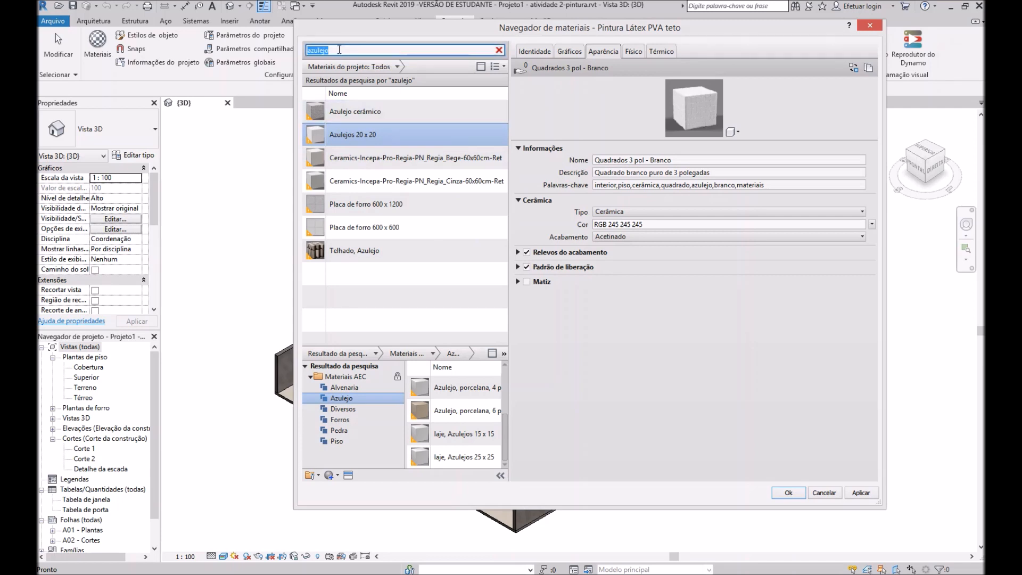
{"action": "type", "text": "pintura"}
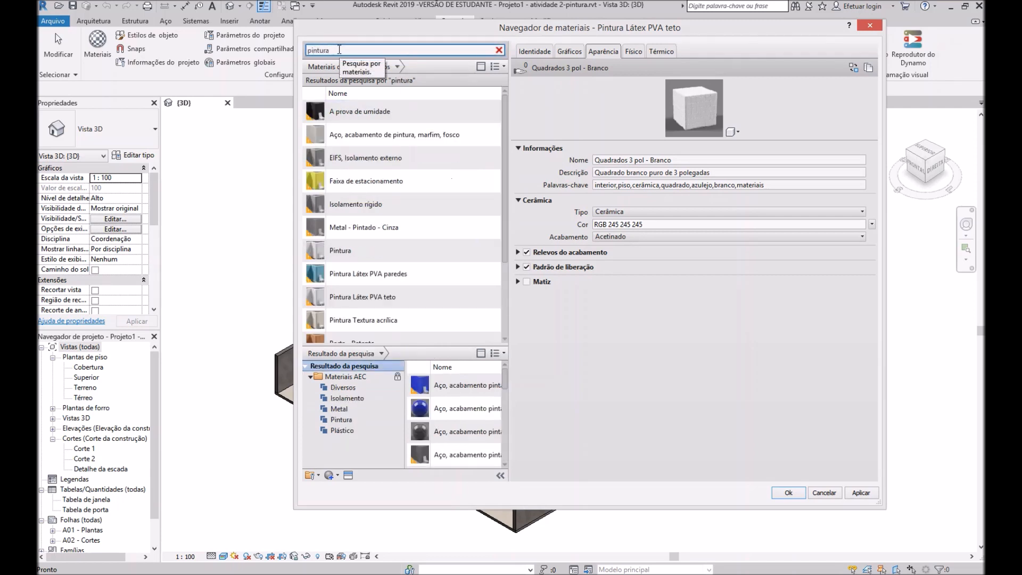
{"action": "left_click", "coordinate": [403, 274]}
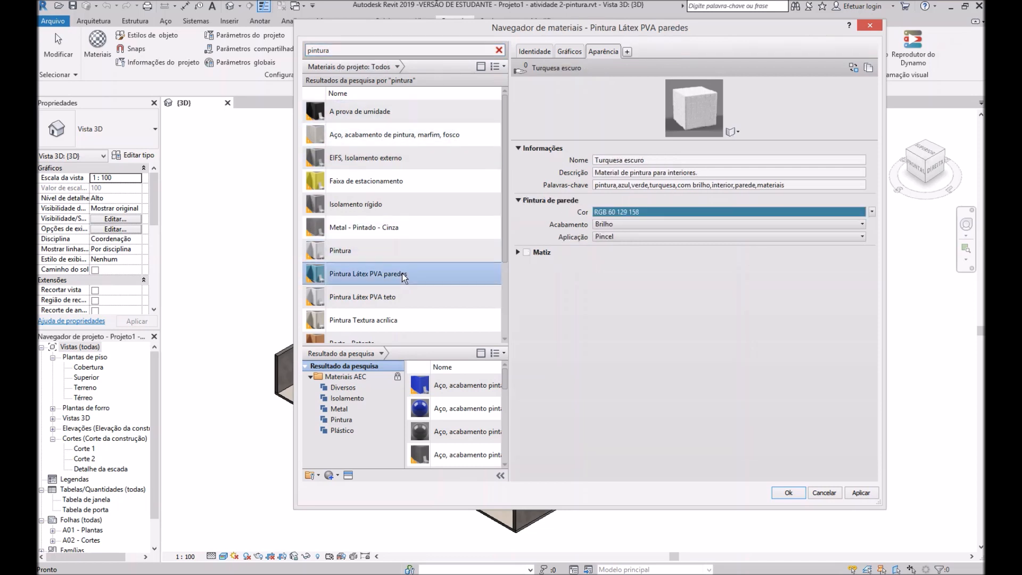
{"action": "scroll", "coordinate": [403, 239], "scroll_direction": "down", "scroll_amount": 3}
{"action": "left_click", "coordinate": [403, 195]}
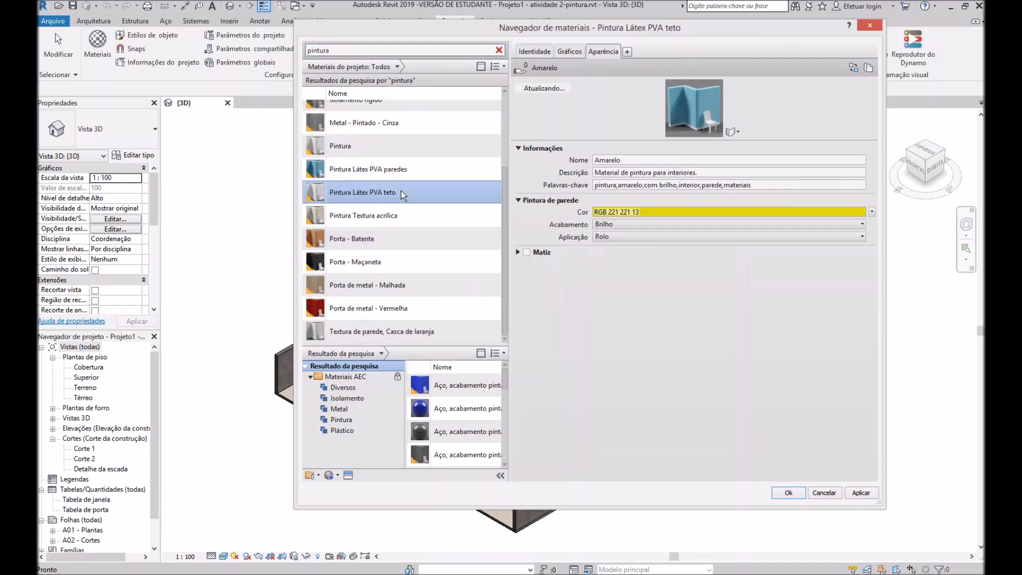
{"action": "left_click", "coordinate": [379, 221]}
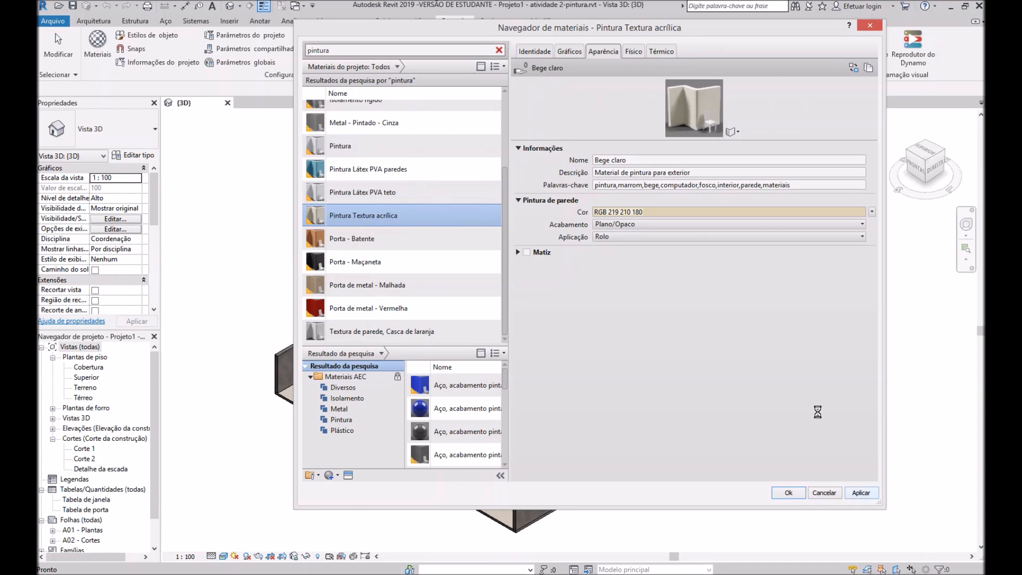
{"action": "left_click", "coordinate": [858, 493]}
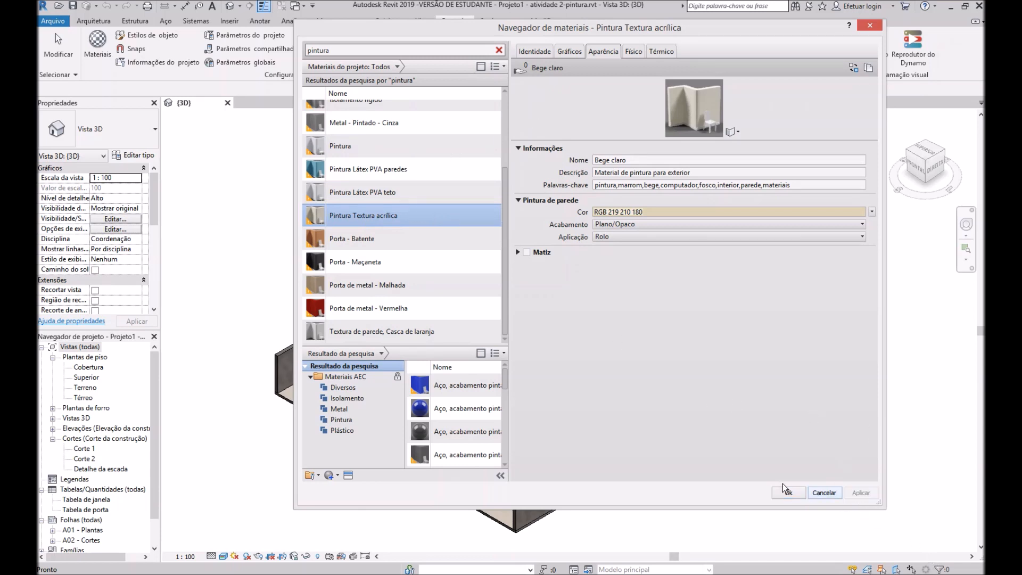
Check the appearances of "Pintura Látex PVA teto" and "Pintura Látex PVA paredes", and accept the material browser
{"action": "left_click", "coordinate": [373, 192]}
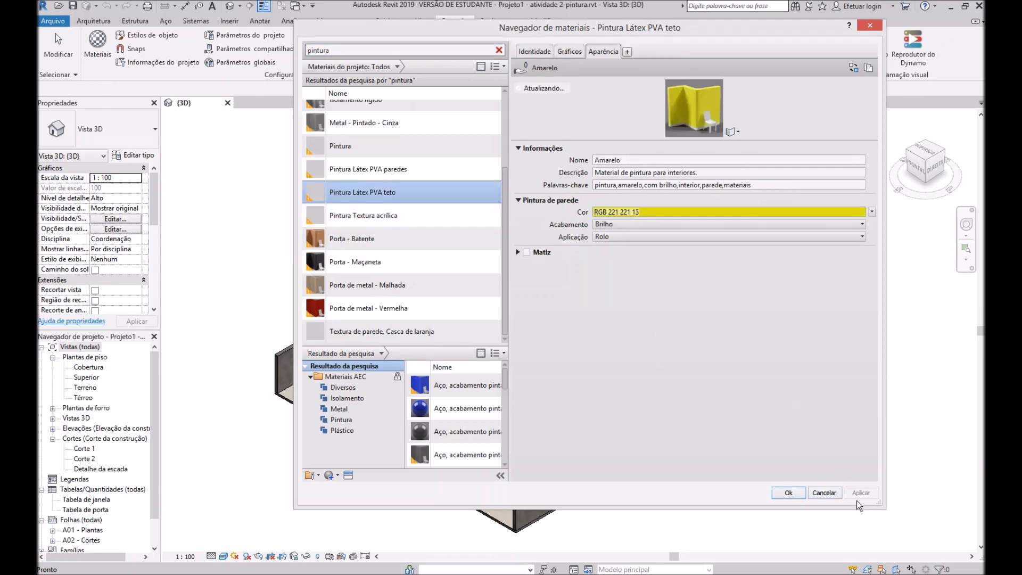
{"action": "left_click", "coordinate": [495, 169]}
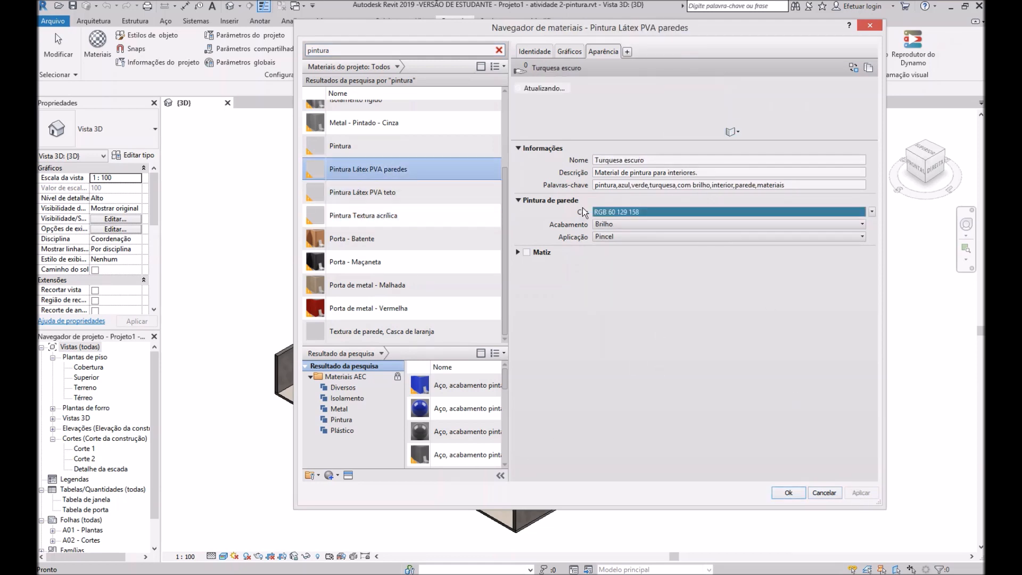
{"action": "scroll", "coordinate": [411, 177], "scroll_direction": "up", "scroll_amount": 1}
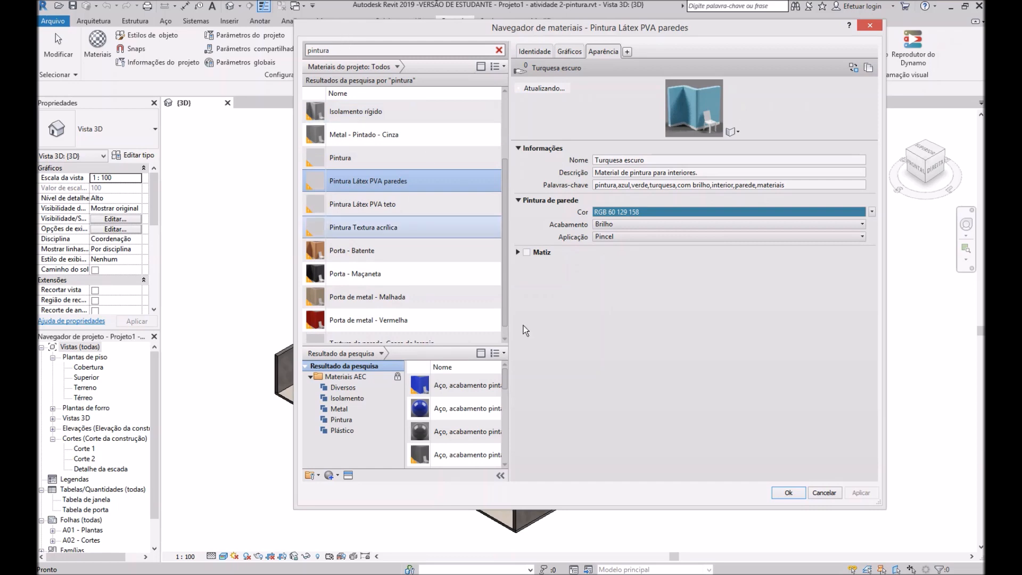
{"action": "left_click", "coordinate": [788, 492]}
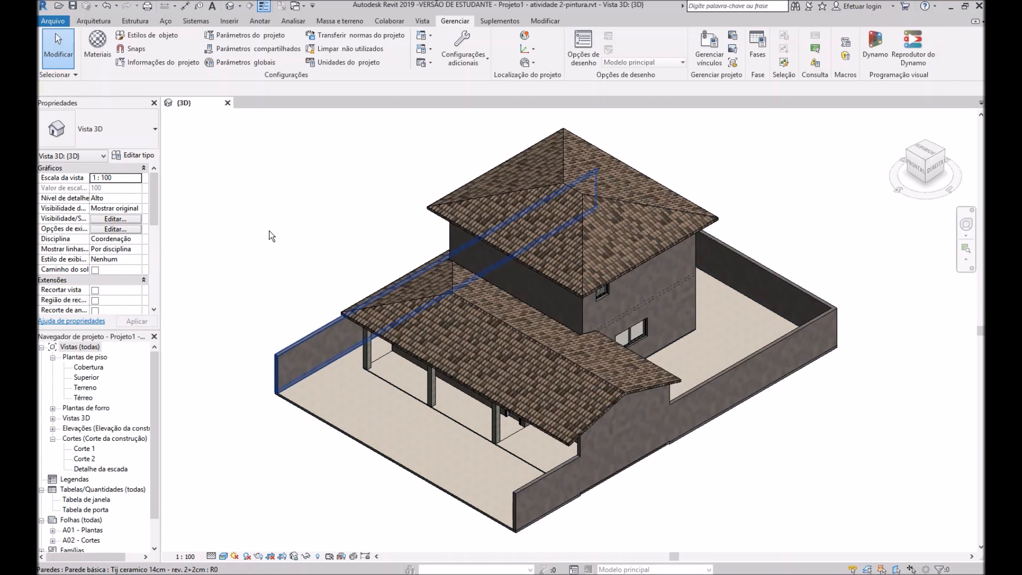
Temporarily isolate the walls category in the 3D view using the boundary wall, and clear the selection
{"action": "left_click", "coordinate": [271, 236]}
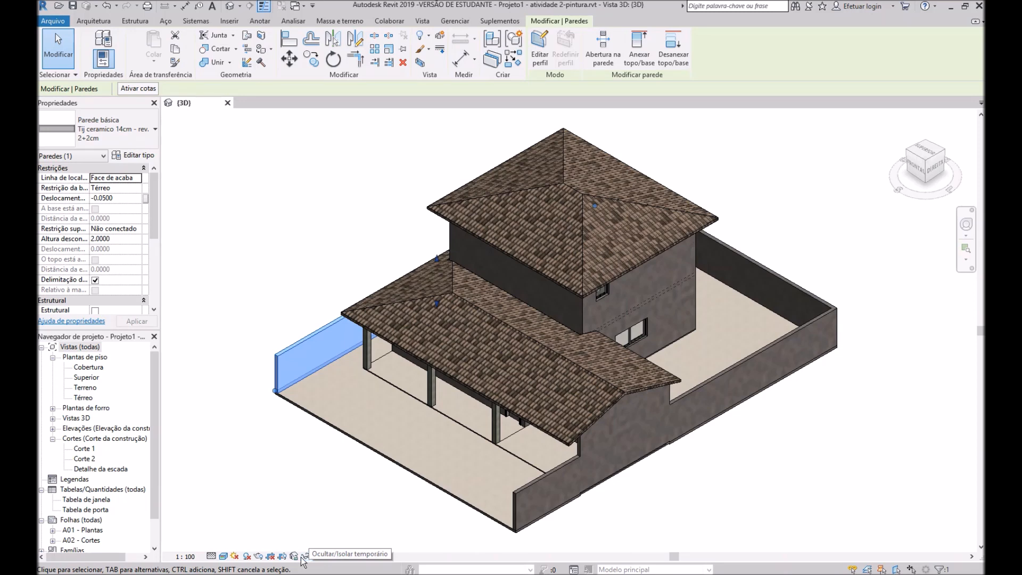
{"action": "left_click", "coordinate": [306, 557]}
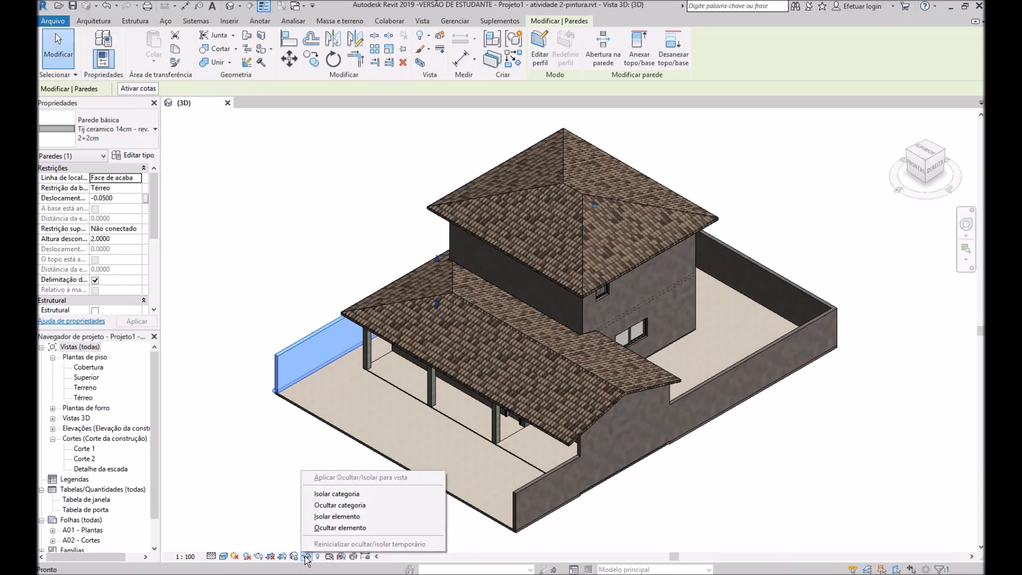
{"action": "left_click", "coordinate": [337, 497]}
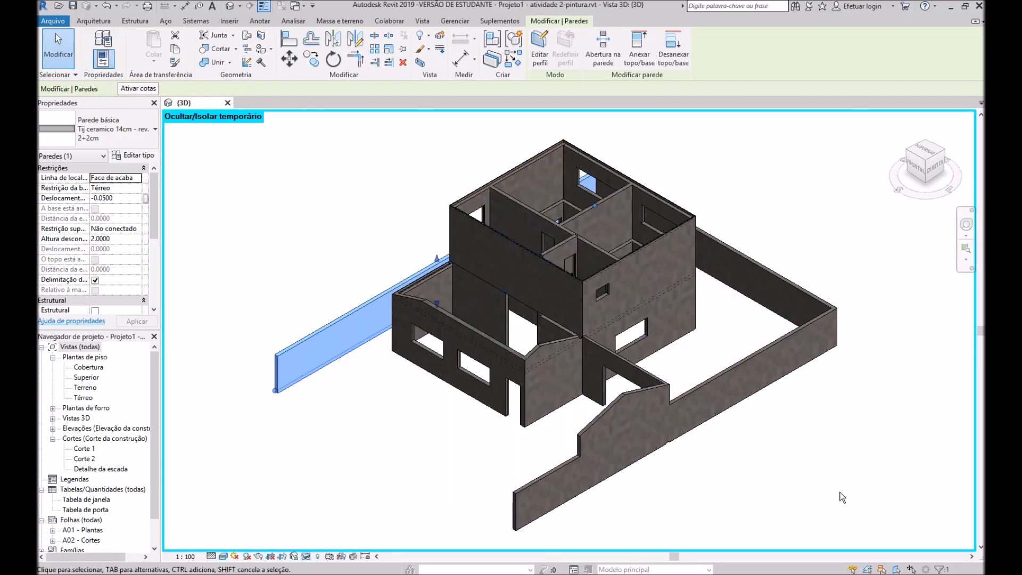
{"action": "left_click", "coordinate": [842, 497]}
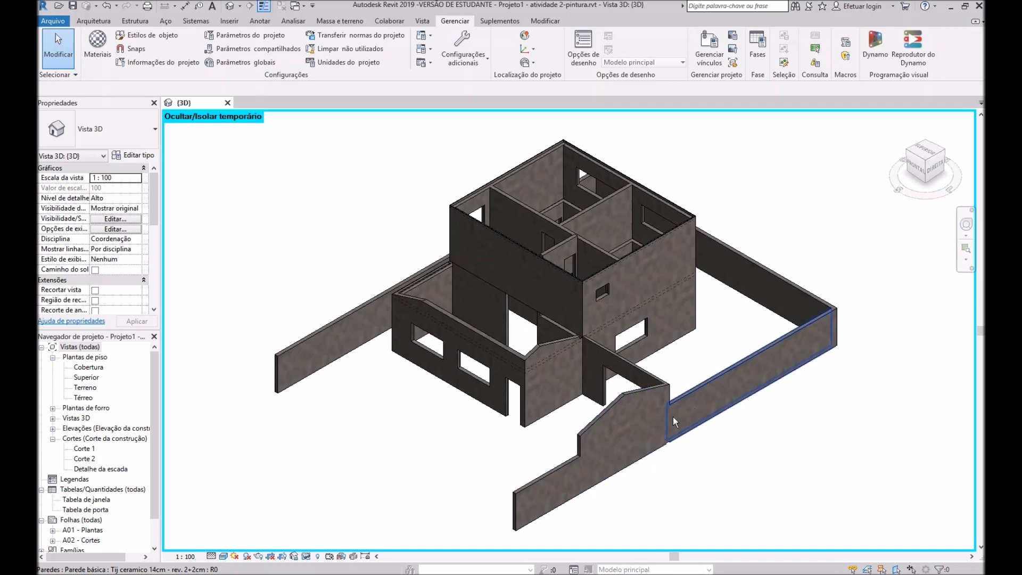
Reopen the project materials, check the graphics properties of "Pintura Textura acrílica", and close the material browser
{"action": "left_click", "coordinate": [97, 45]}
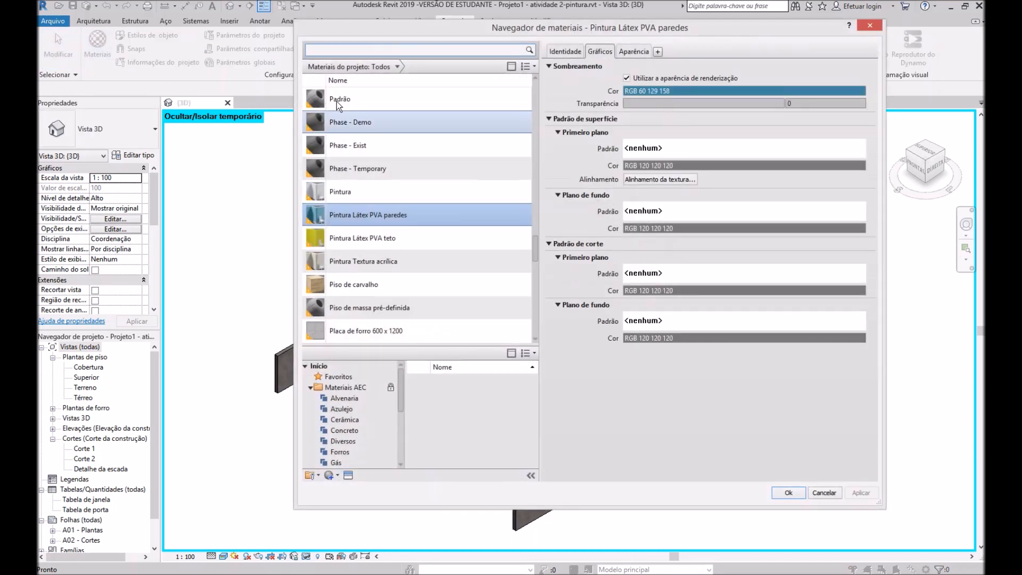
{"action": "left_click", "coordinate": [332, 49]}
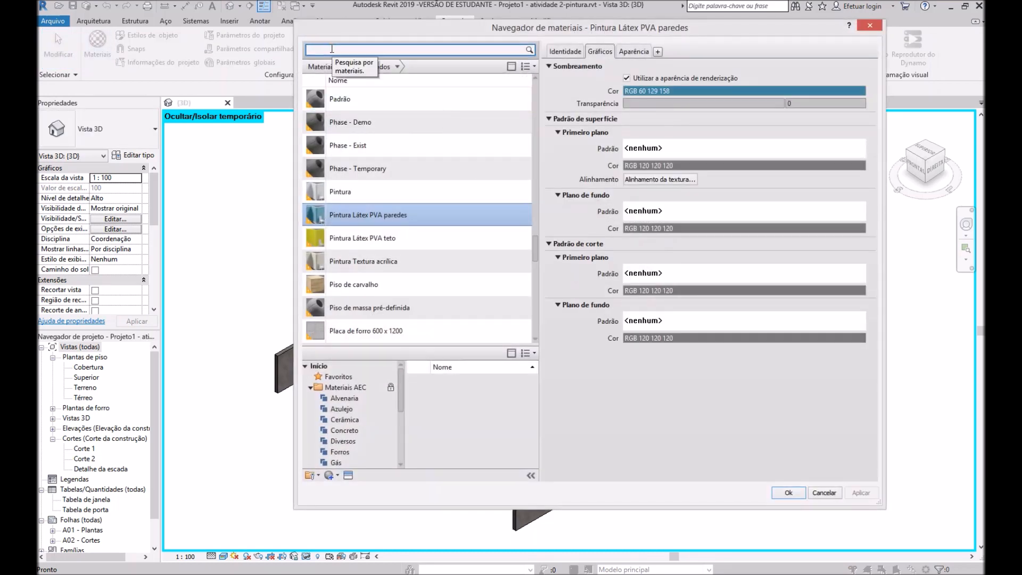
{"action": "left_click", "coordinate": [373, 284]}
{"action": "left_click", "coordinate": [385, 266]}
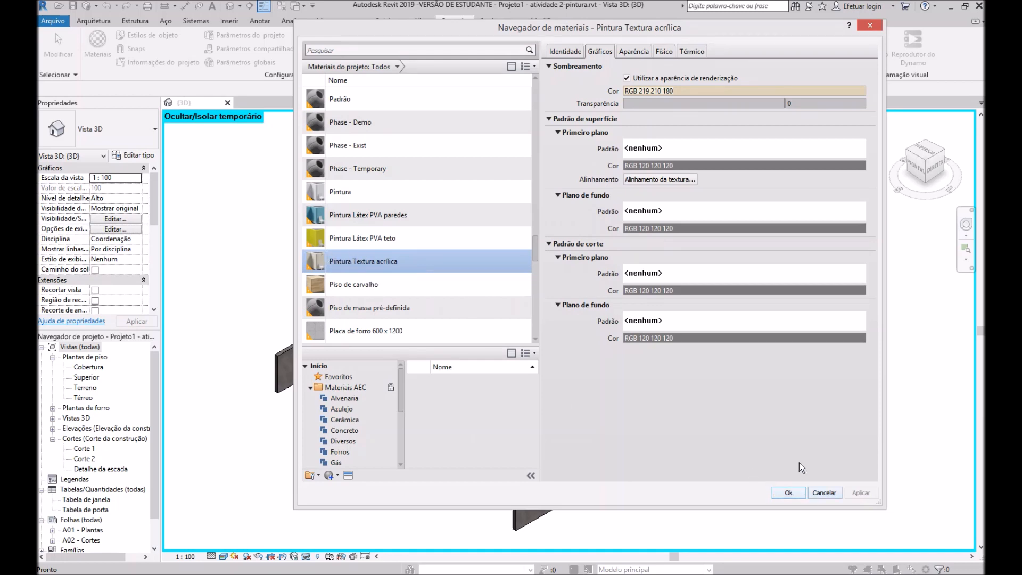
{"action": "left_click", "coordinate": [788, 492]}
{"action": "left_click", "coordinate": [546, 22]}
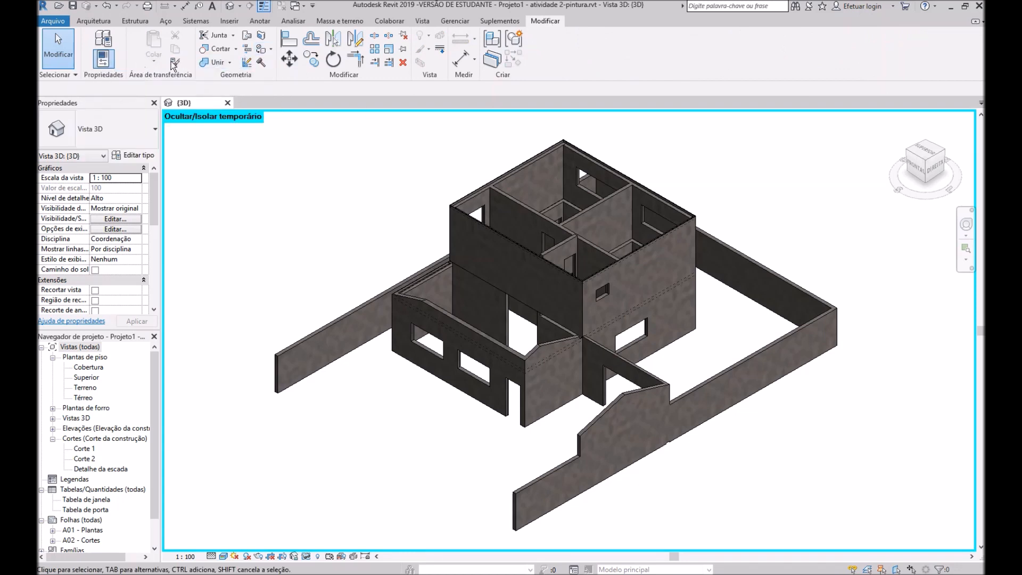
{"action": "left_click", "coordinate": [272, 50]}
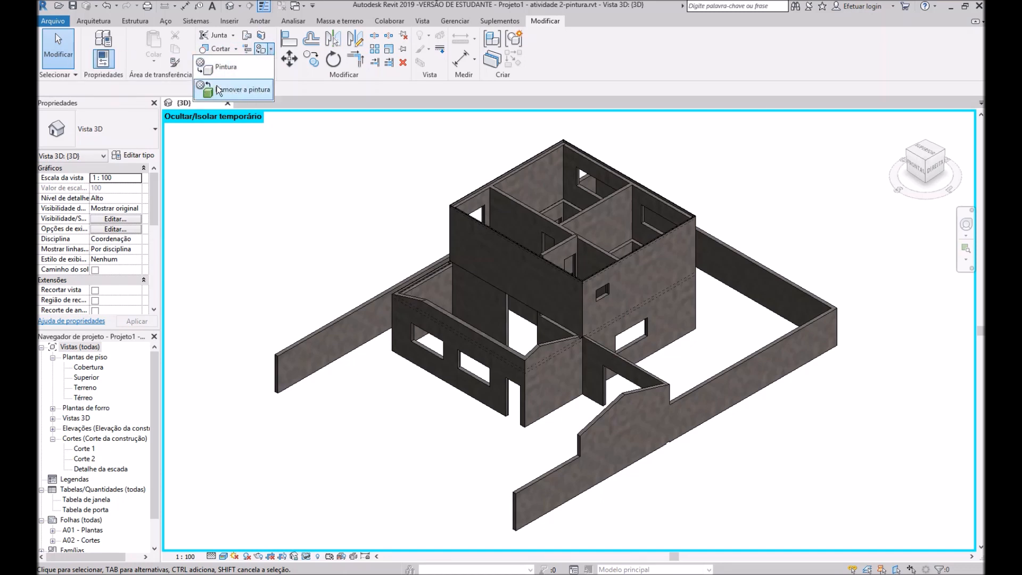
{"action": "left_click", "coordinate": [237, 90]}
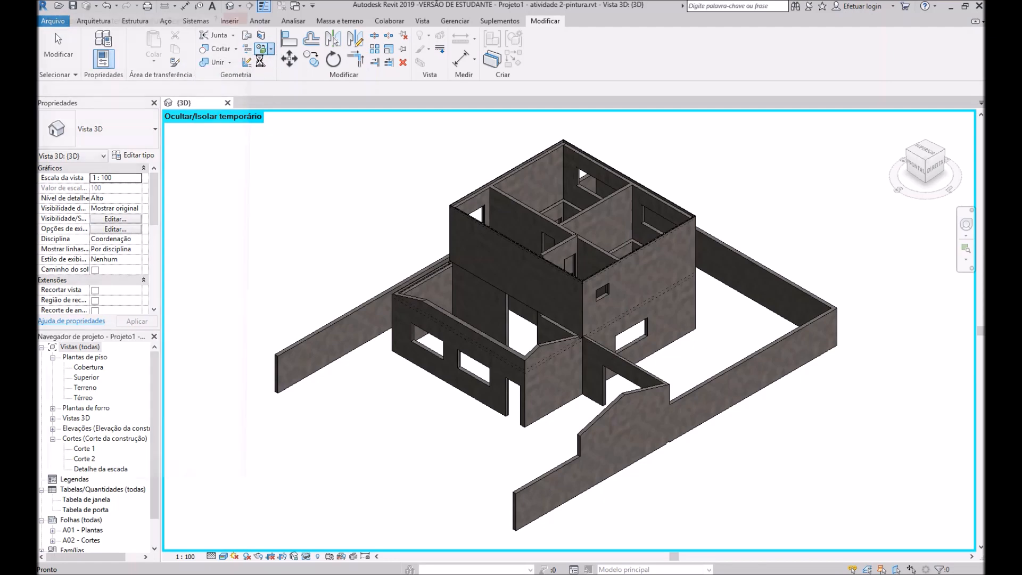
{"action": "left_click", "coordinate": [261, 49]}
{"action": "key", "text": "Escape"}
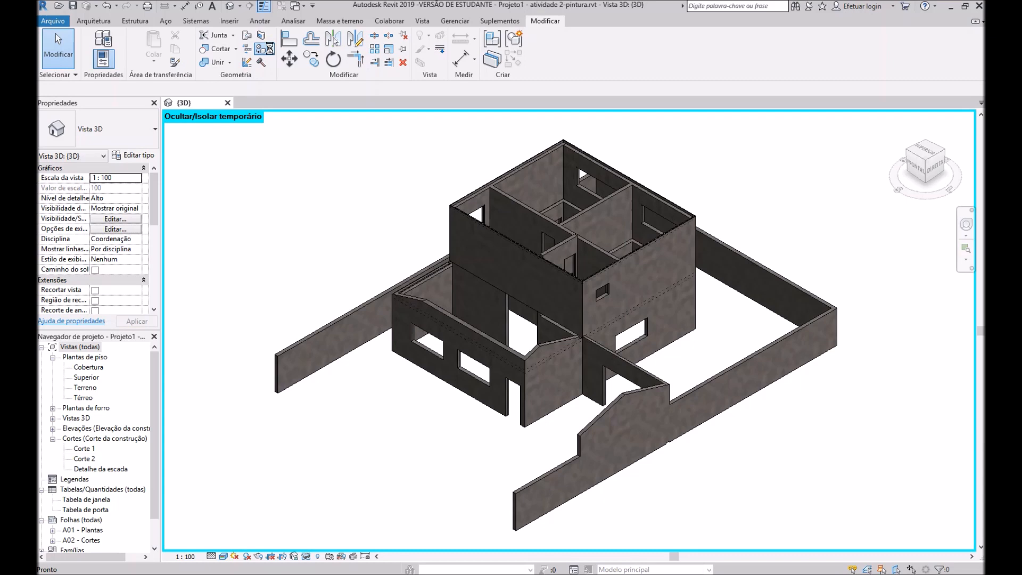
{"action": "left_click", "coordinate": [262, 48]}
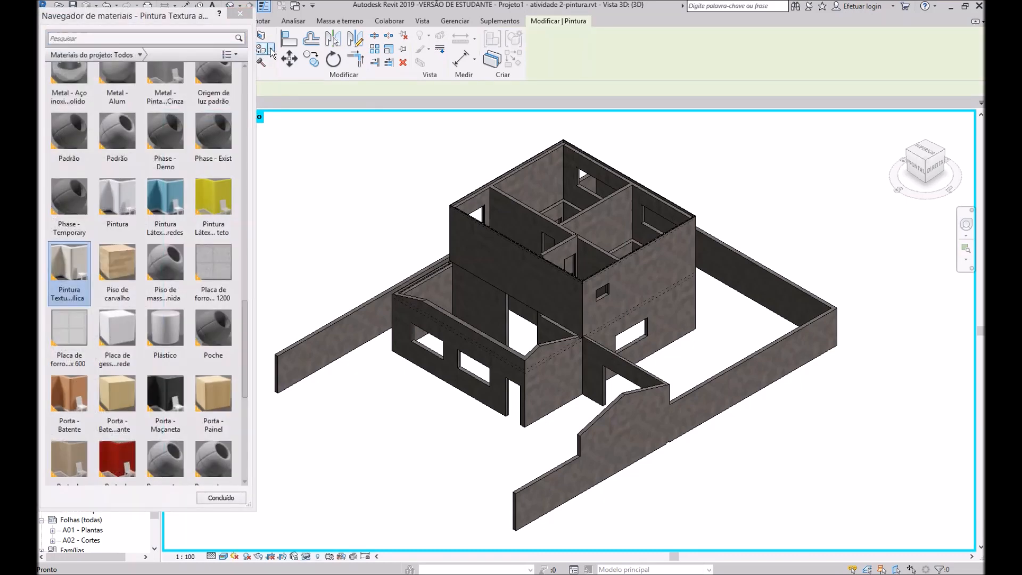
{"action": "left_click", "coordinate": [242, 15]}
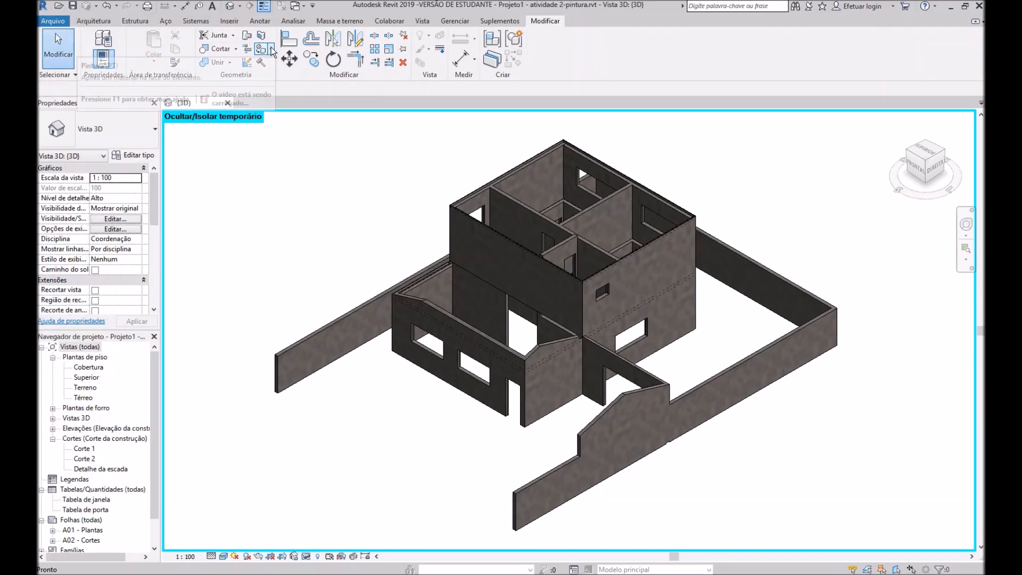
{"action": "left_click", "coordinate": [270, 50]}
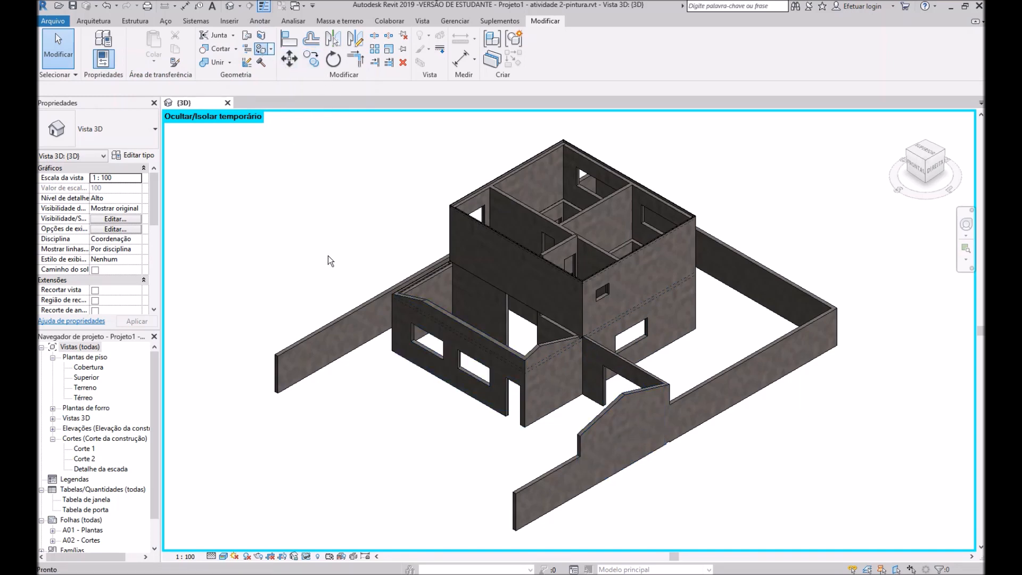
Start the Paint tool, search its materials for "pintura", and choose "Pintura Textura acrílica"
{"action": "key", "text": "p"}
{"action": "key", "text": "t"}
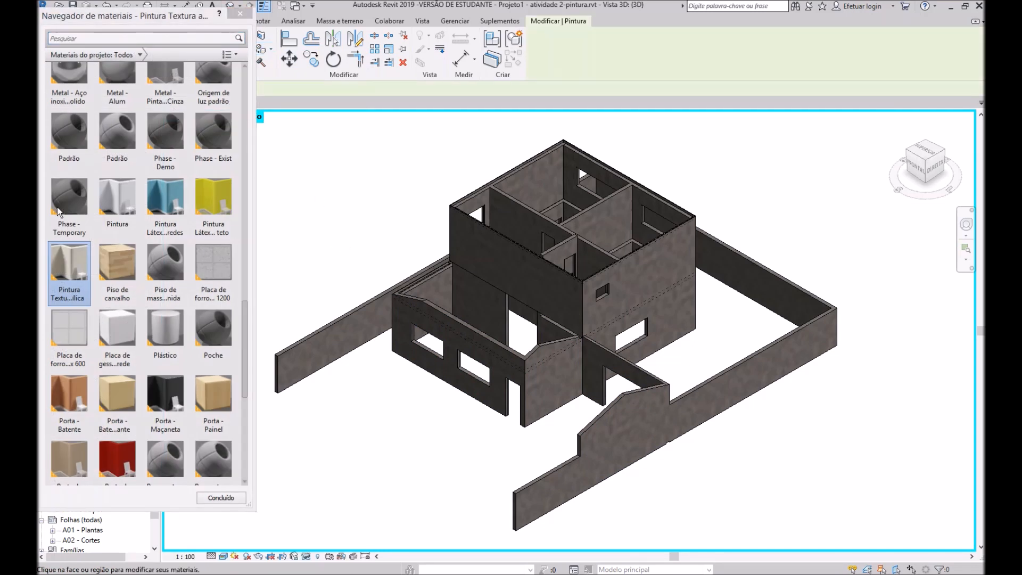
{"action": "scroll", "coordinate": [59, 212], "scroll_direction": "up", "scroll_amount": 1}
{"action": "left_click", "coordinate": [76, 38]}
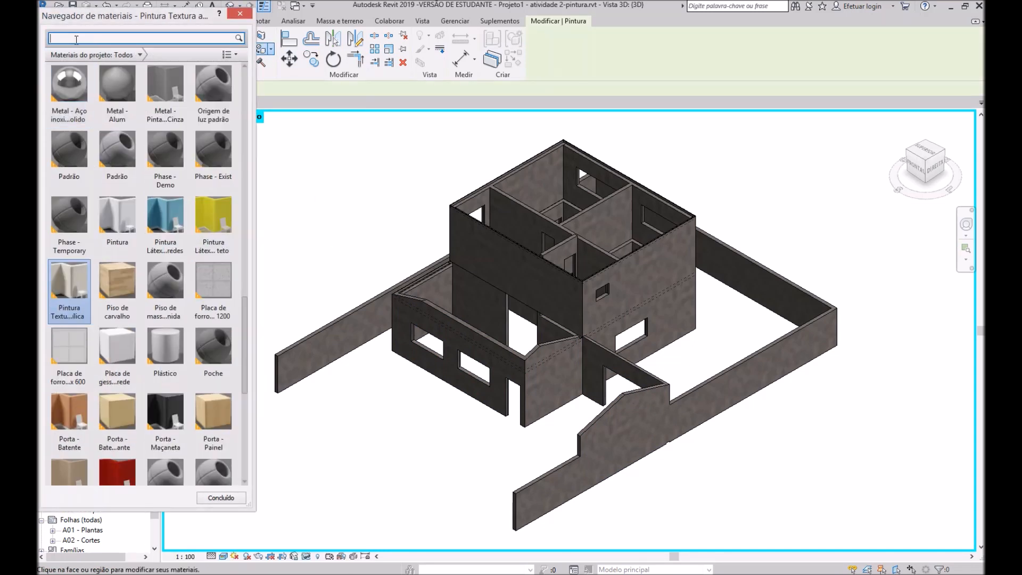
{"action": "type", "text": "pintura"}
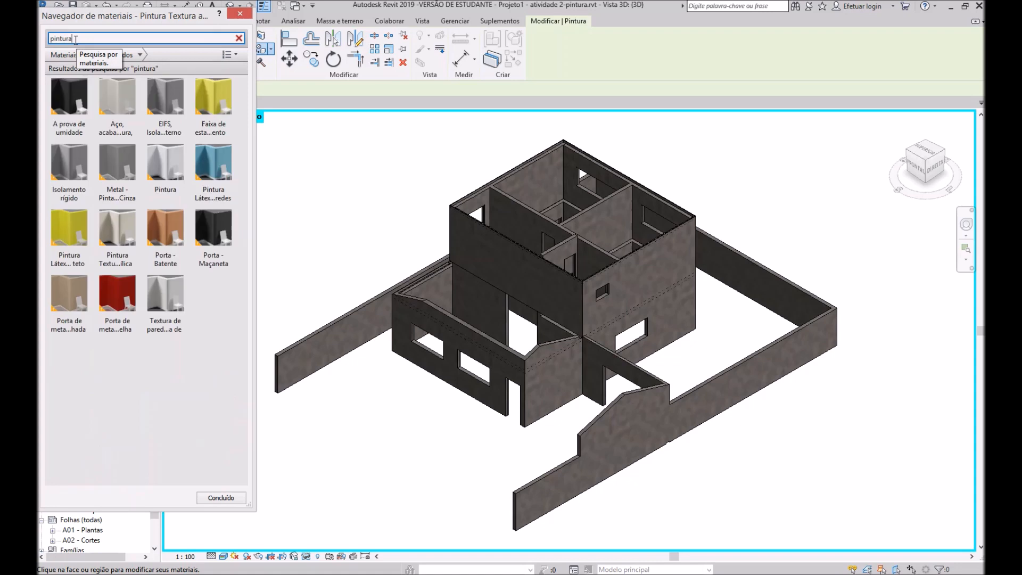
{"action": "left_click", "coordinate": [161, 299]}
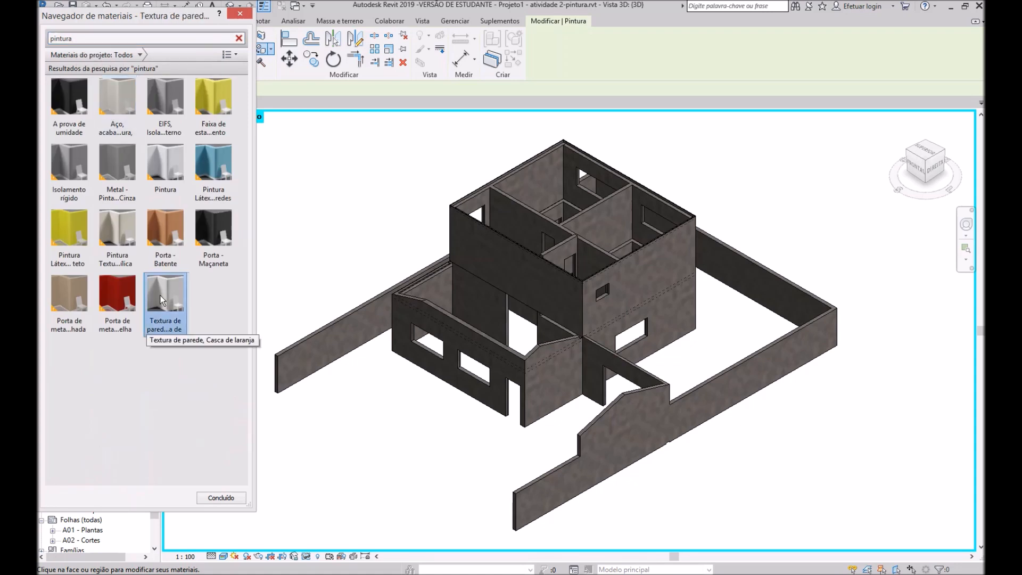
{"action": "left_click", "coordinate": [115, 234]}
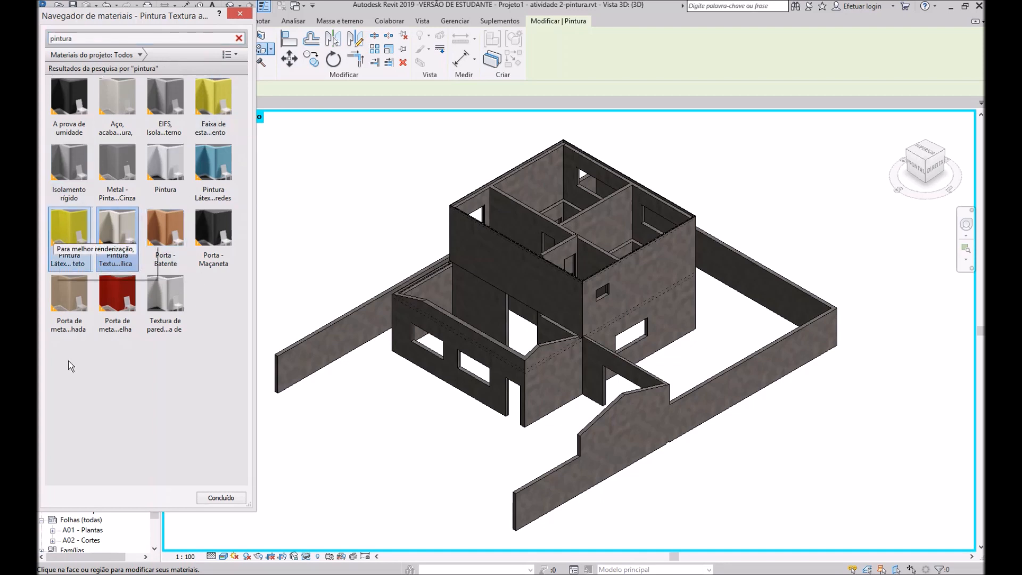
Paint the visible long faces of both side boundary walls with Pintura Textura acrílica, including the stepped front section
{"action": "left_click", "coordinate": [557, 484]}
{"action": "left_click", "coordinate": [630, 437]}
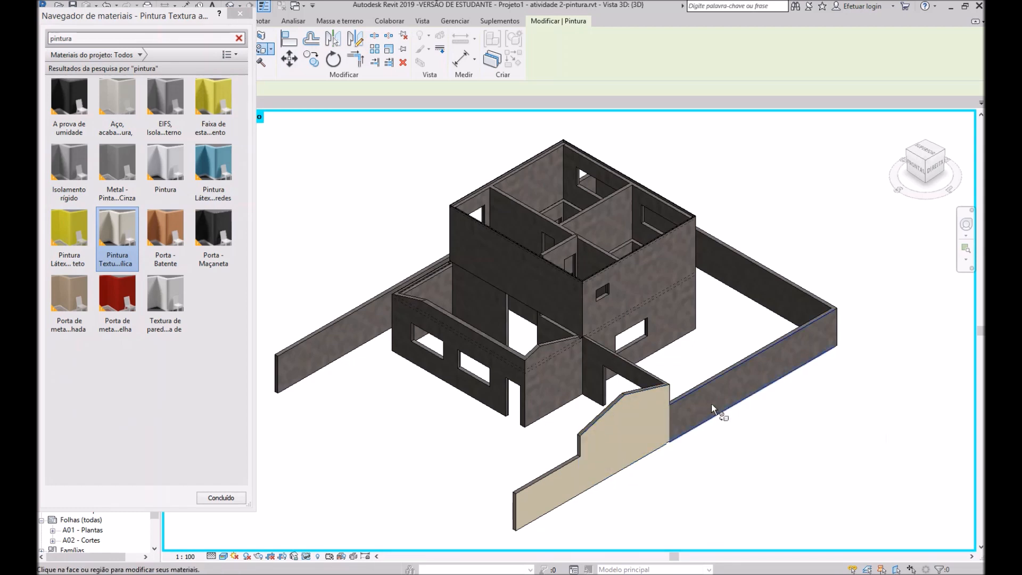
{"action": "left_click", "coordinate": [711, 403]}
{"action": "left_click", "coordinate": [314, 364]}
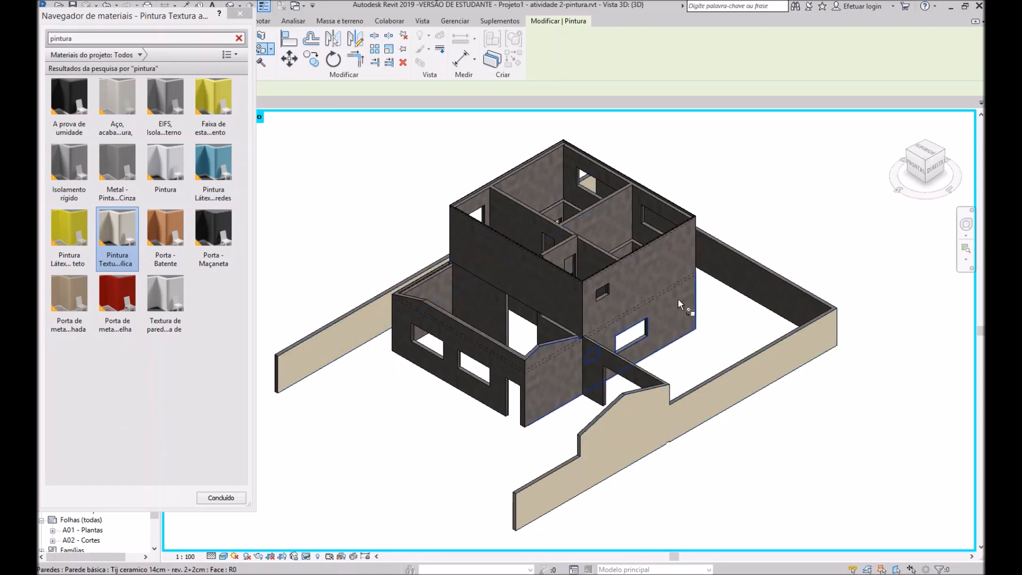
Paint the house's side and front exterior walls on both storeys and the inner face of the rear boundary wall with the acrylic texture
{"action": "left_click", "coordinate": [645, 270]}
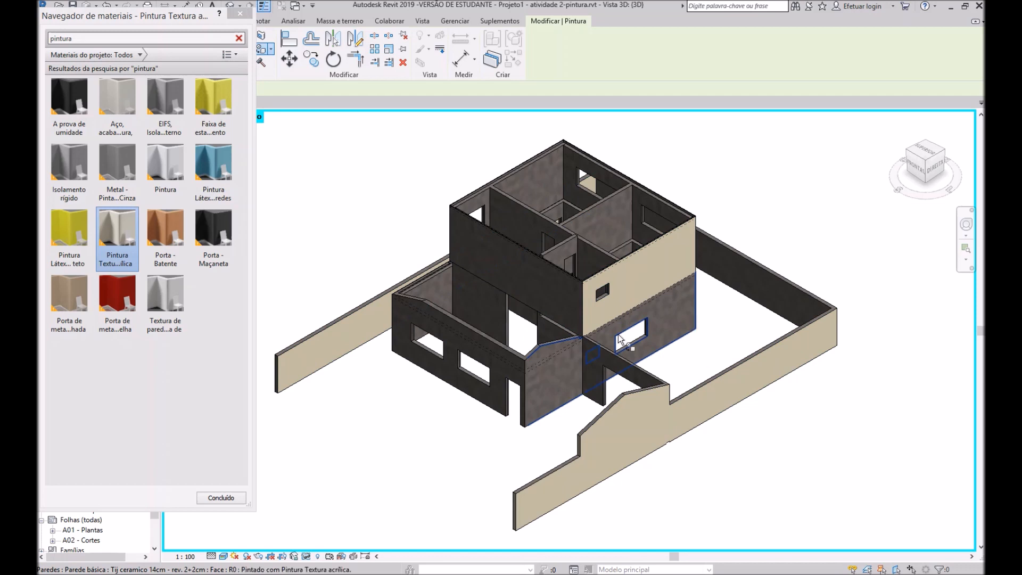
{"action": "left_click", "coordinate": [673, 317]}
{"action": "left_click", "coordinate": [486, 351]}
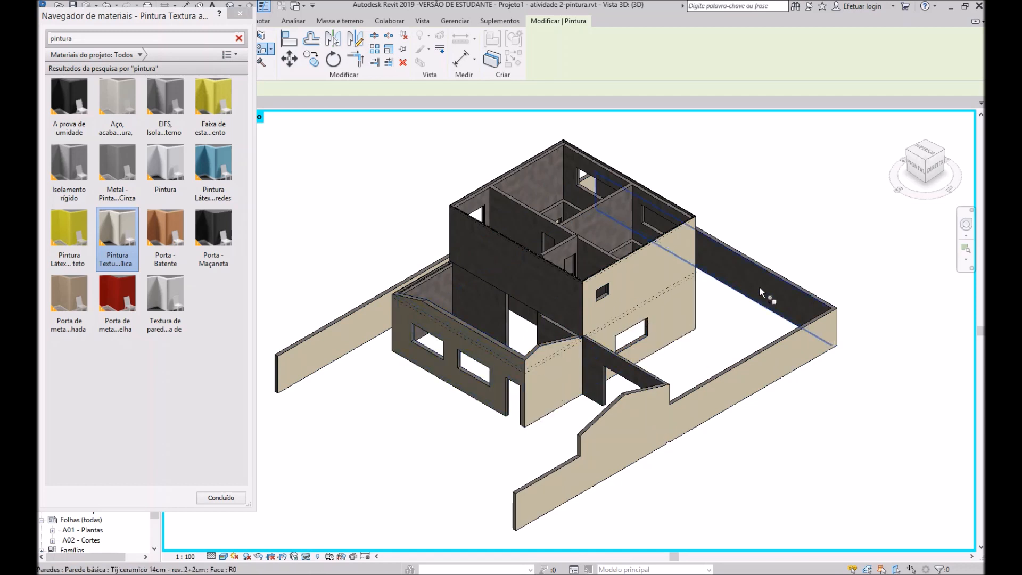
{"action": "left_click", "coordinate": [759, 286]}
{"action": "left_click", "coordinate": [542, 284]}
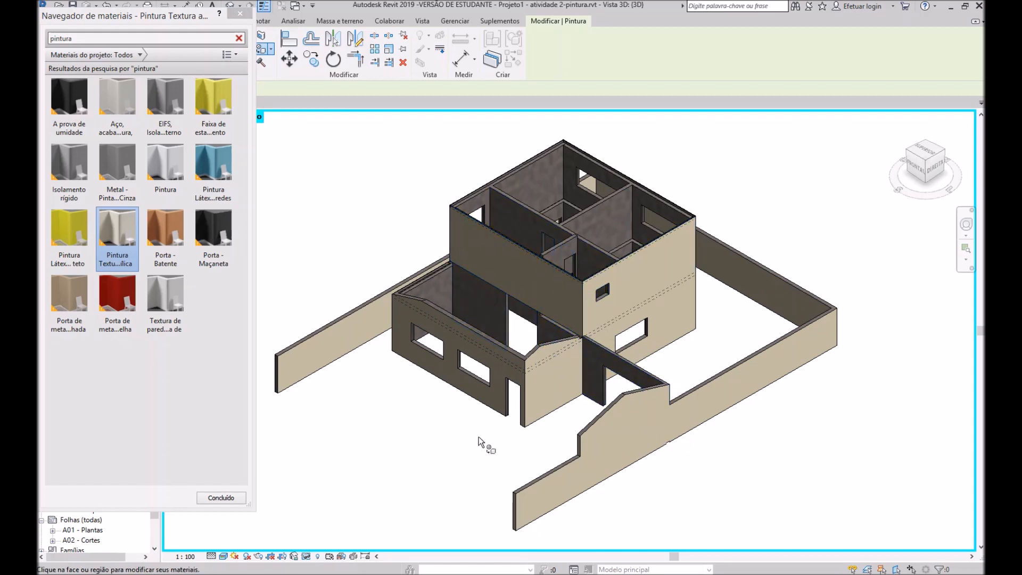
Paint the house's rear and opposite side exterior walls and the remaining boundary wall faces with the acrylic texture
{"action": "mouse_move", "coordinate": [403, 426]}
{"action": "middle_mouse_down", "text": "shift"}
{"action": "mouse_move", "coordinate": [711, 438]}
{"action": "mouse_move", "coordinate": [526, 419]}
{"action": "mouse_move", "coordinate": [555, 441]}
{"action": "mouse_move", "coordinate": [598, 405]}
{"action": "middle_mouse_up", "text": "shift"}
{"action": "left_click", "coordinate": [570, 395]}
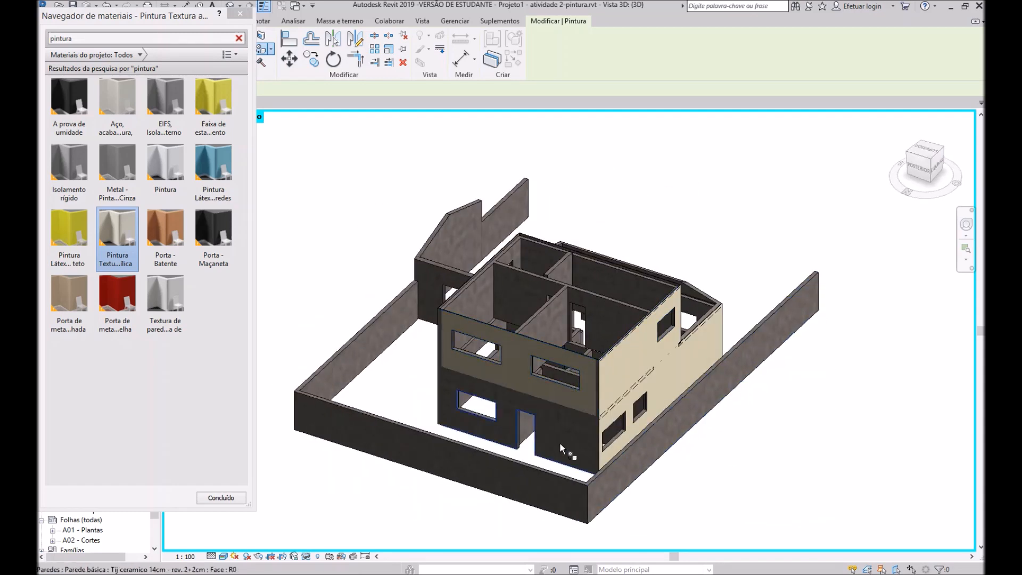
{"action": "left_click", "coordinate": [560, 443]}
{"action": "mouse_move", "coordinate": [434, 439]}
{"action": "middle_mouse_down", "text": "shift"}
{"action": "mouse_move", "coordinate": [598, 452]}
{"action": "mouse_move", "coordinate": [595, 438]}
{"action": "mouse_move", "coordinate": [577, 471]}
{"action": "mouse_move", "coordinate": [480, 436]}
{"action": "mouse_move", "coordinate": [468, 475]}
{"action": "mouse_move", "coordinate": [401, 484]}
{"action": "mouse_move", "coordinate": [697, 479]}
{"action": "mouse_move", "coordinate": [596, 479]}
{"action": "middle_mouse_up", "text": "shift"}
{"action": "left_click", "coordinate": [578, 471]}
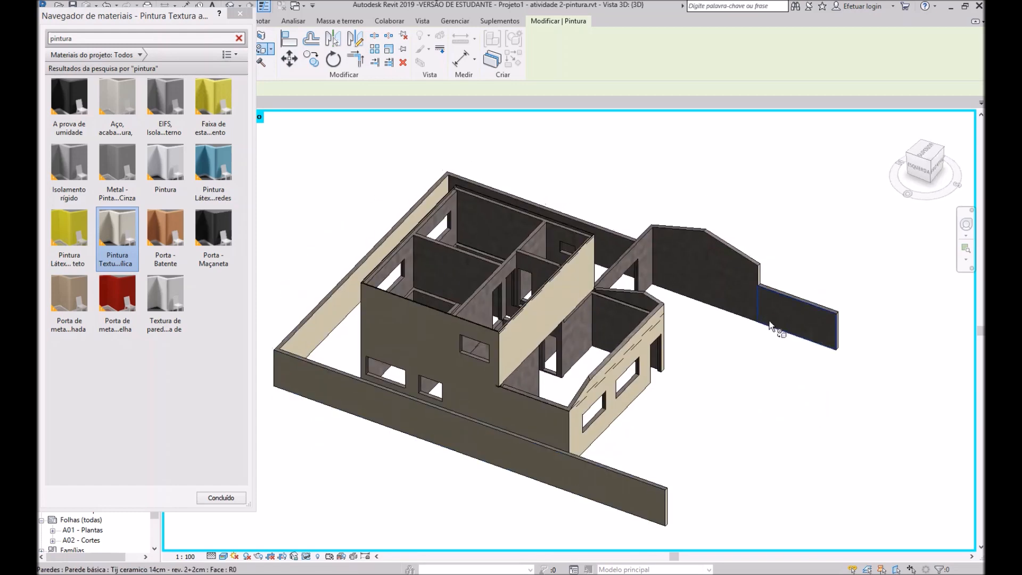
{"action": "mouse_move", "coordinate": [630, 366]}
{"action": "middle_mouse_down", "text": "shift"}
{"action": "mouse_move", "coordinate": [648, 429]}
{"action": "mouse_move", "coordinate": [432, 355]}
{"action": "middle_mouse_up", "text": "shift"}
{"action": "left_click", "coordinate": [358, 314]}
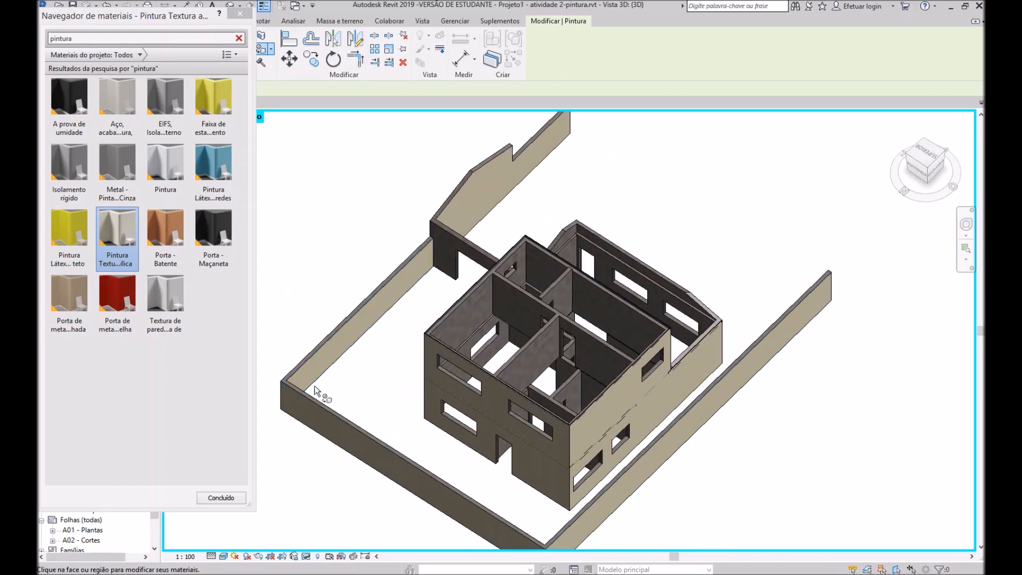
Examine the painted exterior and the garage entrance wall from several sides, and finish the Paint command
{"action": "mouse_move", "coordinate": [319, 391]}
{"action": "middle_mouse_down", "text": "shift"}
{"action": "mouse_move", "coordinate": [468, 373]}
{"action": "mouse_move", "coordinate": [657, 314]}
{"action": "mouse_move", "coordinate": [750, 330]}
{"action": "middle_mouse_up", "text": "shift"}
{"action": "middle_click_drag", "start_coordinate": [397, 438], "coordinate": [497, 460], "text": "shift"}
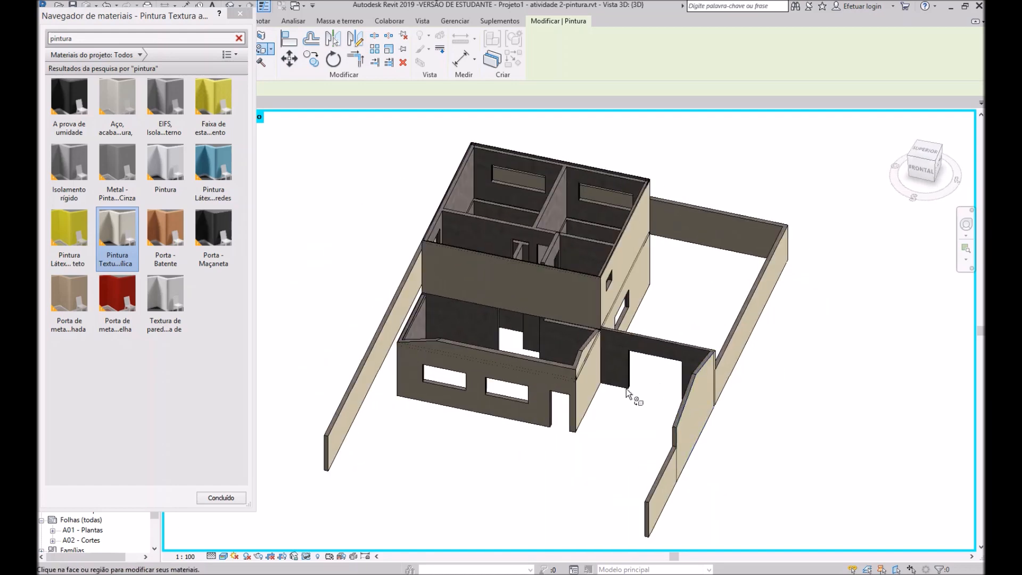
{"action": "scroll", "coordinate": [638, 396], "scroll_direction": "up", "scroll_amount": 4}
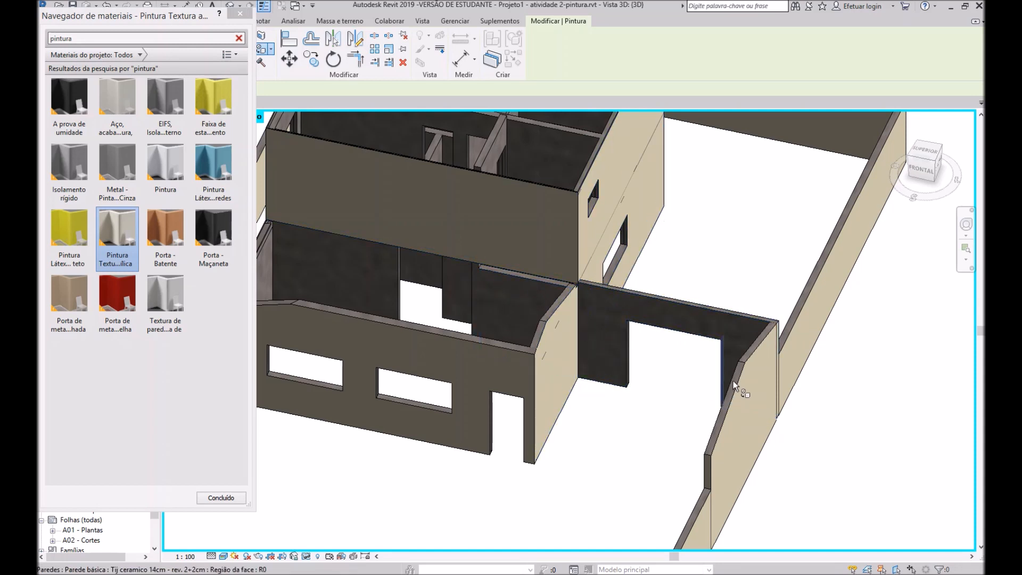
{"action": "middle_click_drag", "start_coordinate": [818, 419], "coordinate": [511, 470], "text": "shift"}
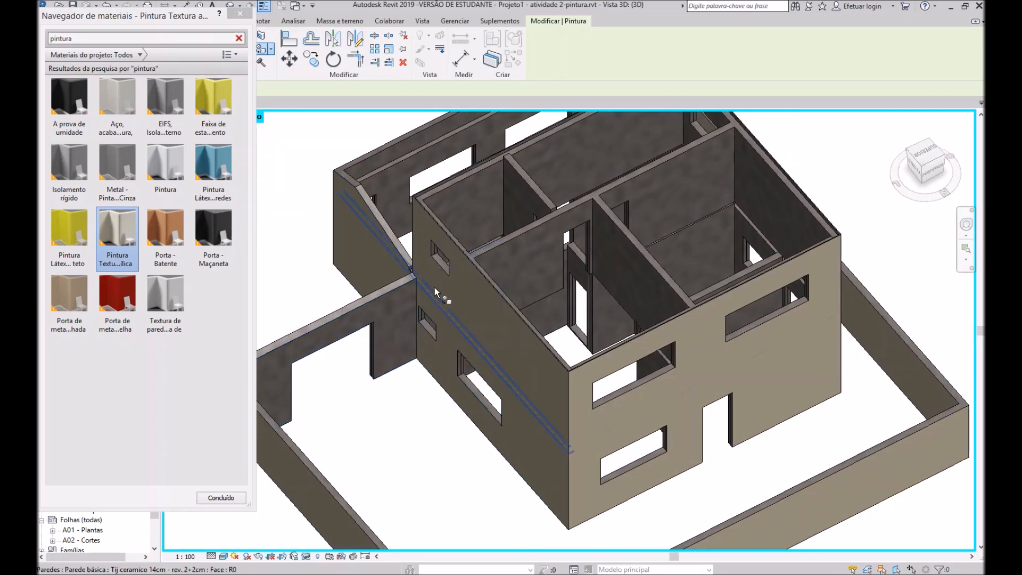
{"action": "middle_click_drag", "start_coordinate": [530, 351], "coordinate": [519, 360], "text": "shift"}
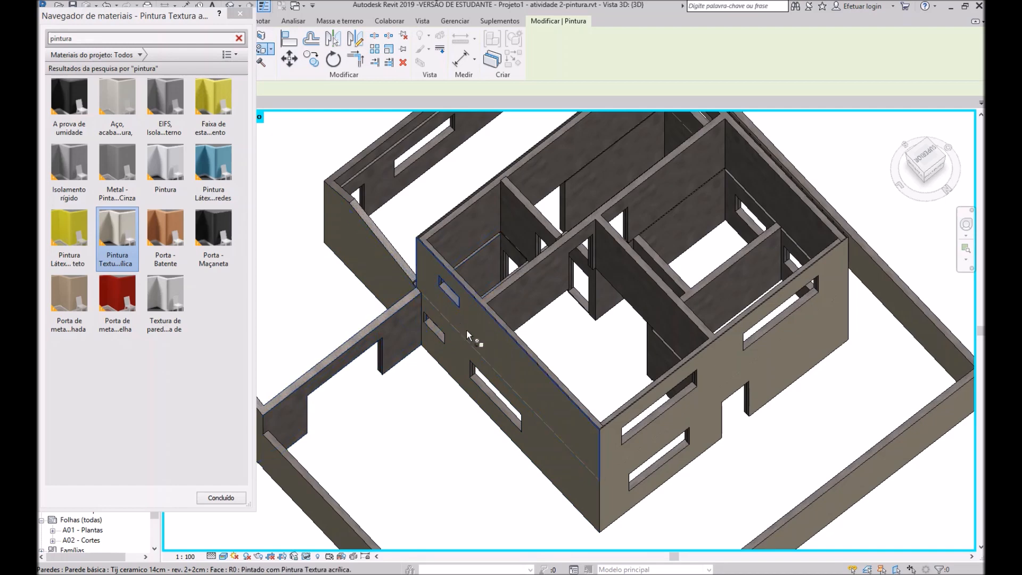
{"action": "left_click", "coordinate": [220, 497]}
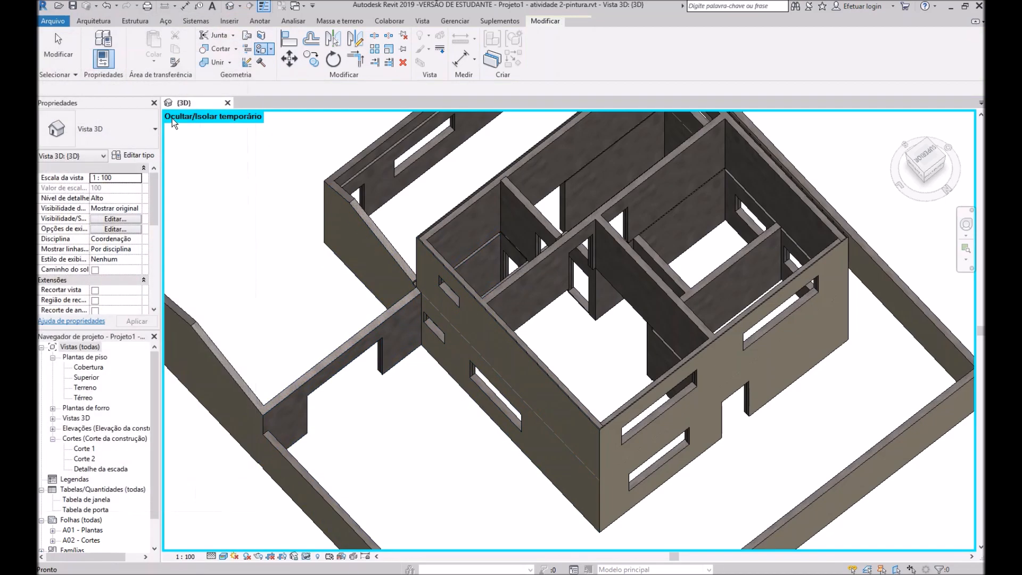
{"action": "key", "text": "Escape"}
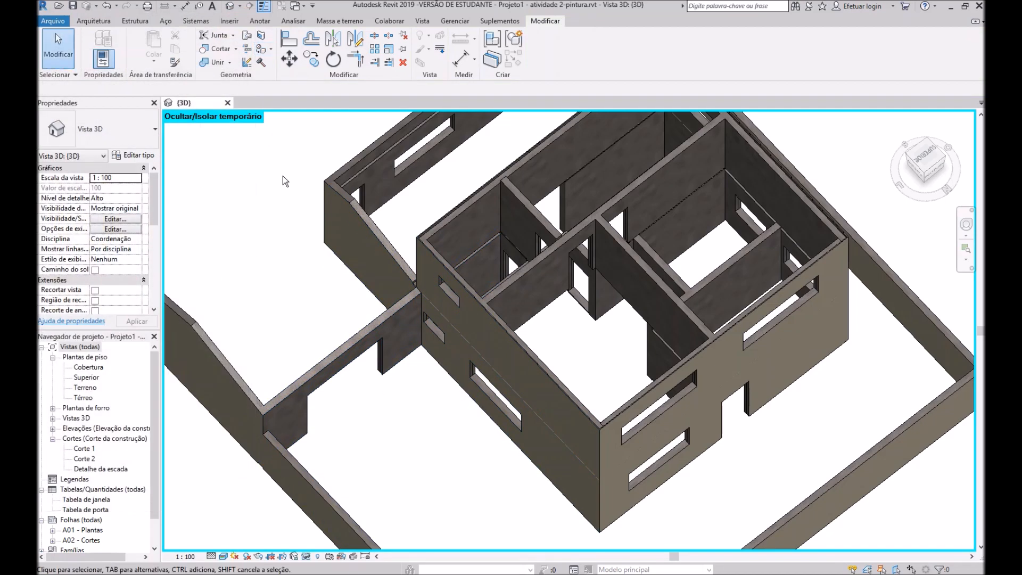
In the Térreo floor plan, split the wall below the lavabo where it extends past the exterior wall toward the garage doors
{"action": "double_click", "coordinate": [87, 398]}
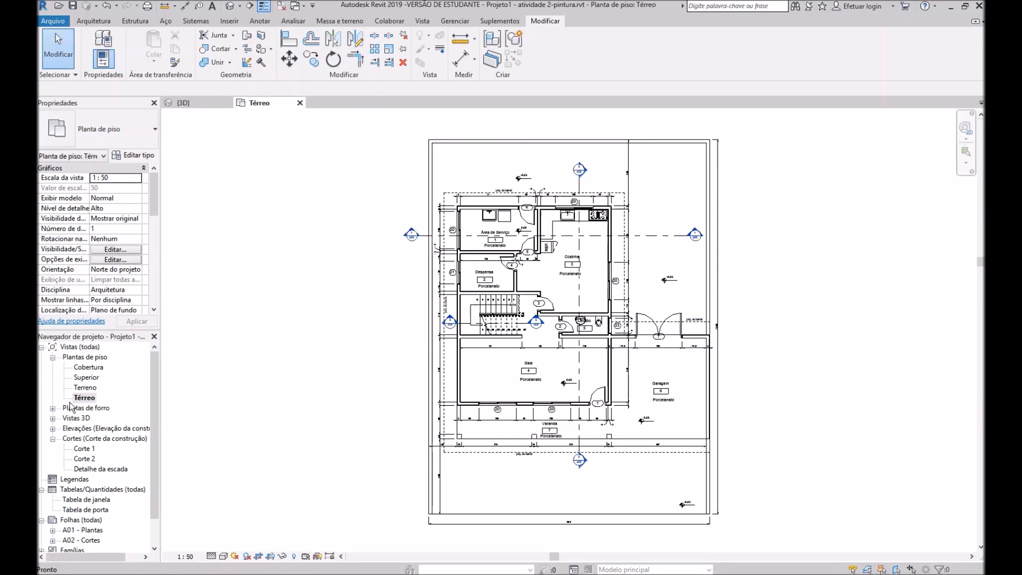
{"action": "scroll", "coordinate": [615, 336], "scroll_direction": "up", "scroll_amount": 8}
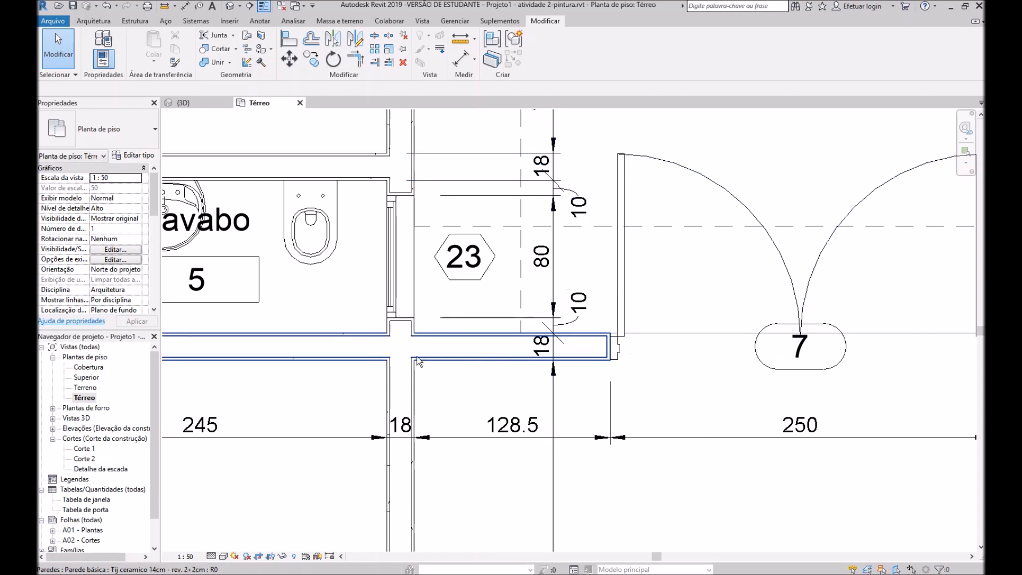
{"action": "left_click", "coordinate": [337, 352]}
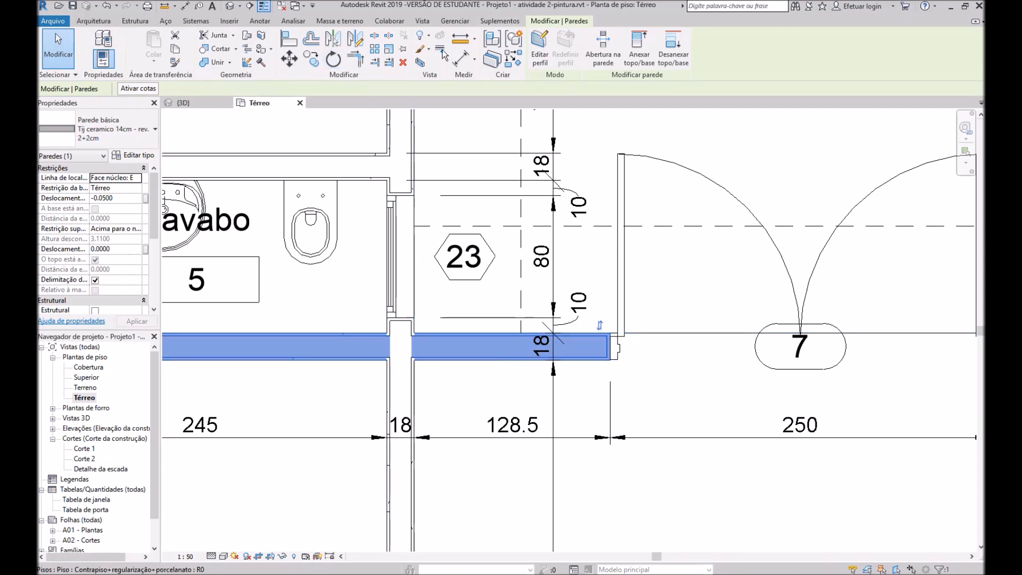
{"action": "left_click", "coordinate": [374, 41]}
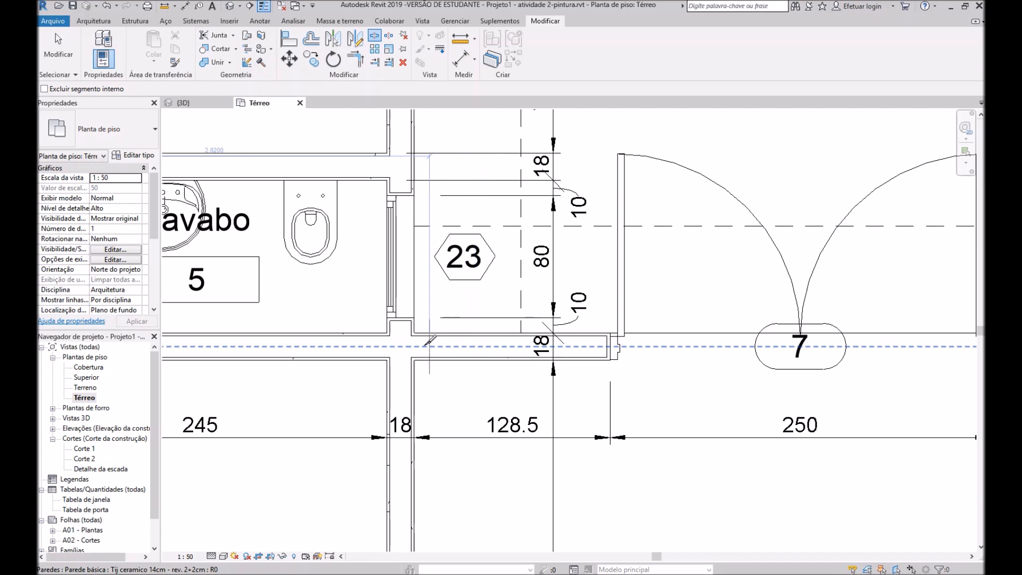
{"action": "left_click", "coordinate": [401, 346]}
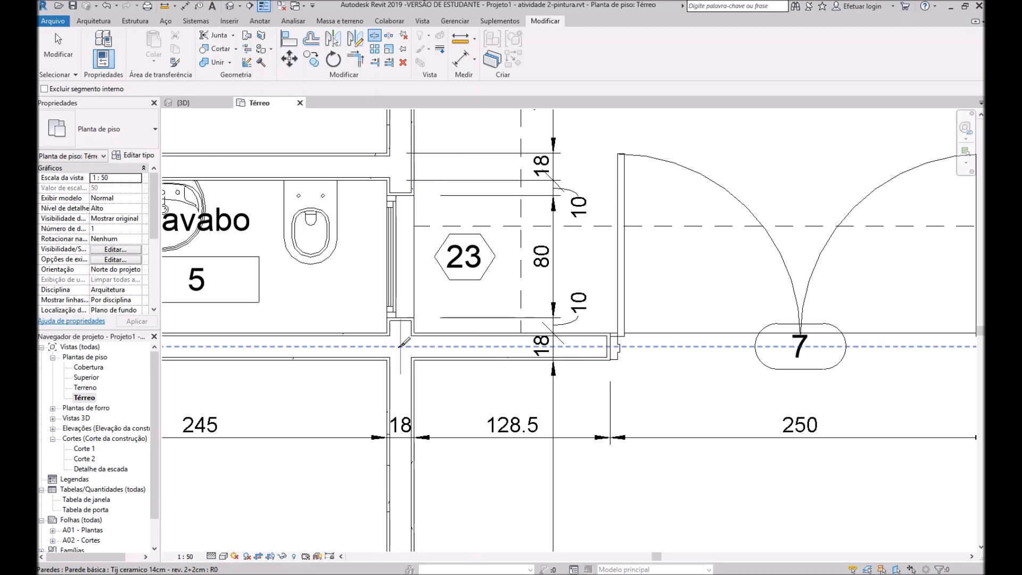
{"action": "left_click", "coordinate": [424, 345]}
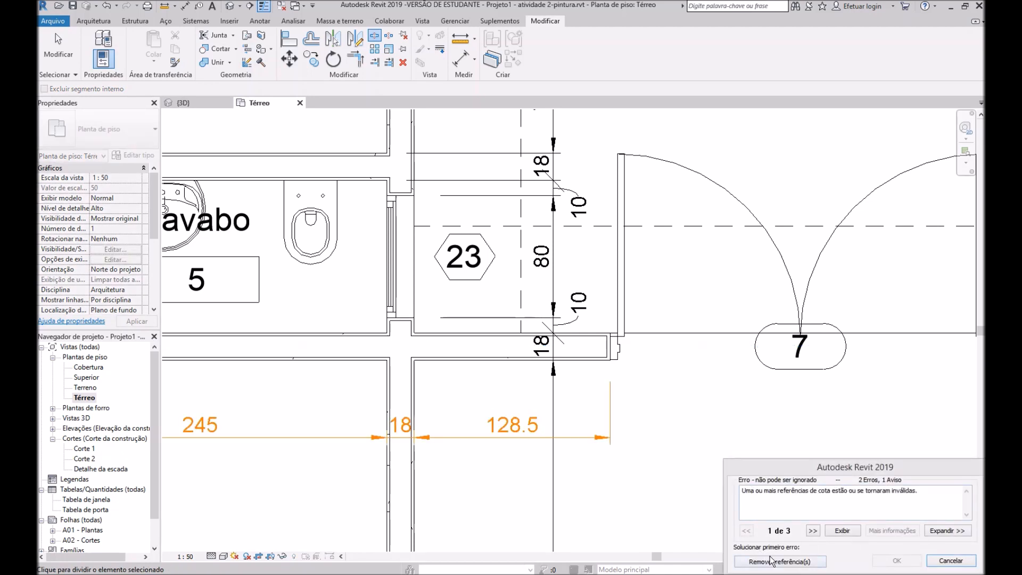
Resolve the wall split by removing the invalid dimension references and unjoining the elements, and end the split command
{"action": "left_click", "coordinate": [780, 562]}
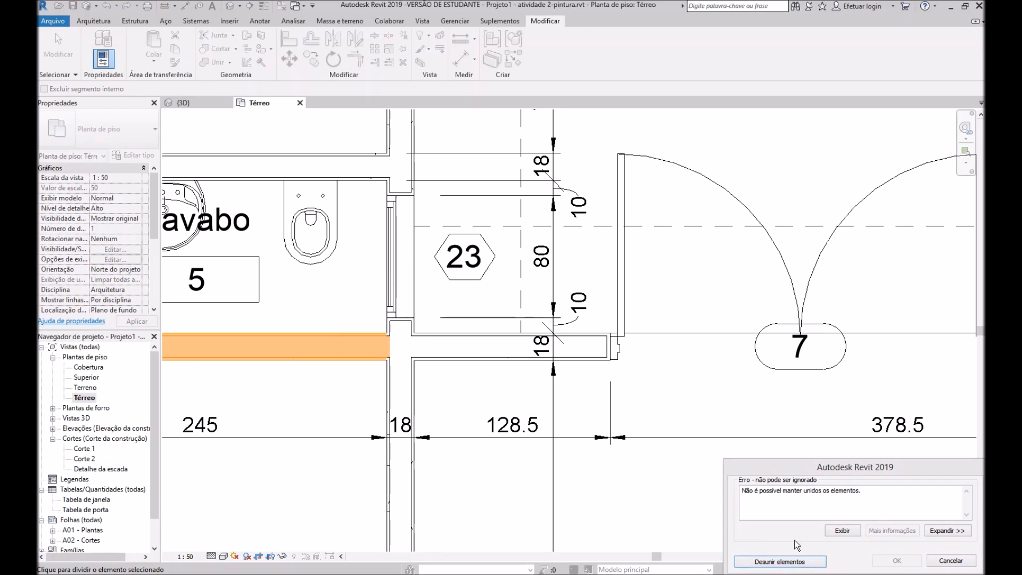
{"action": "left_click", "coordinate": [789, 563]}
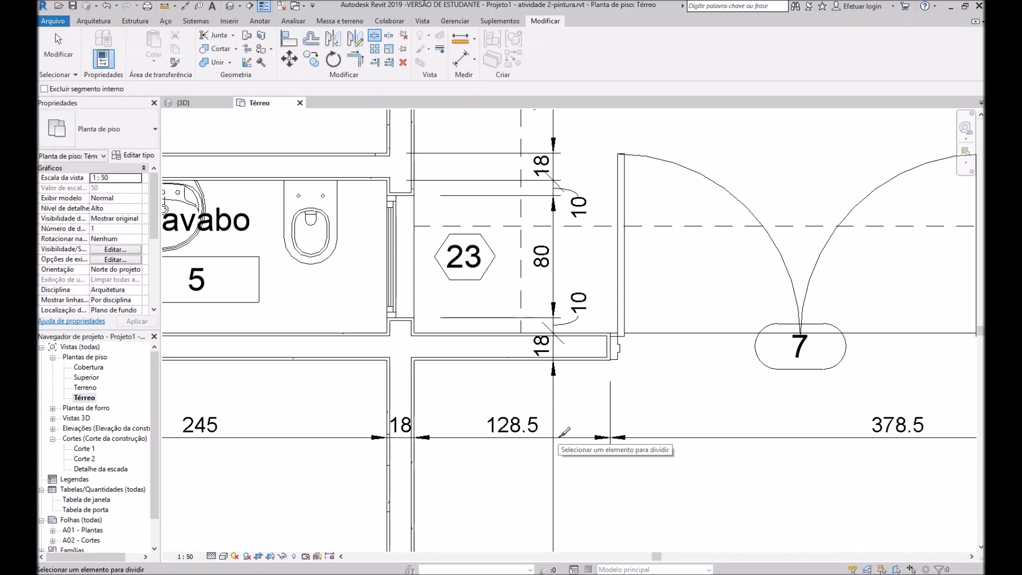
{"action": "key", "text": "Escape"}
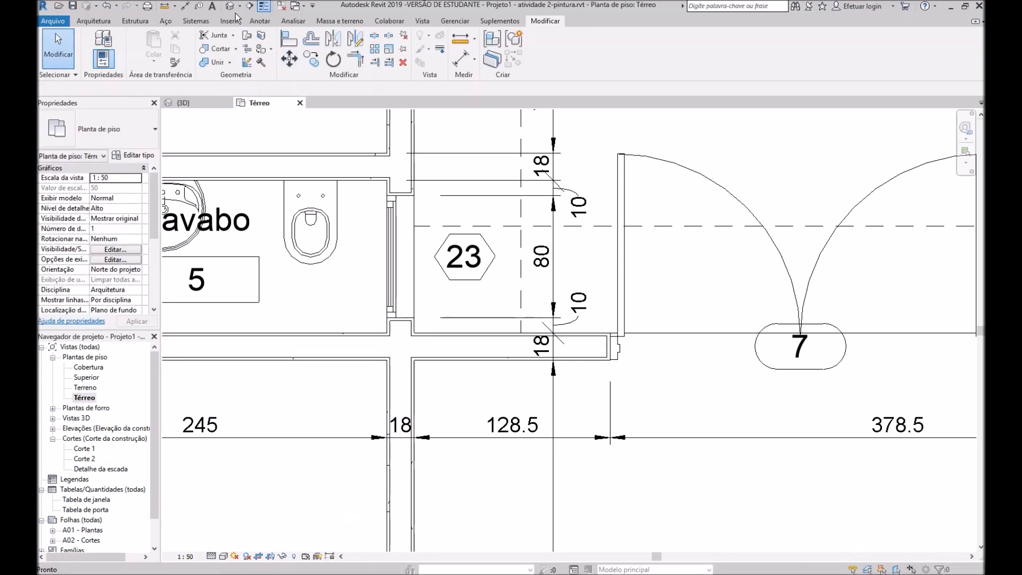
In the 3D view, paint the faces of the split garage entrance wall with the Pintura Textura acrílica material, and finish the Paint command
{"action": "left_click", "coordinate": [228, 9]}
{"action": "middle_click_drag", "start_coordinate": [525, 481], "coordinate": [415, 426], "text": "shift"}
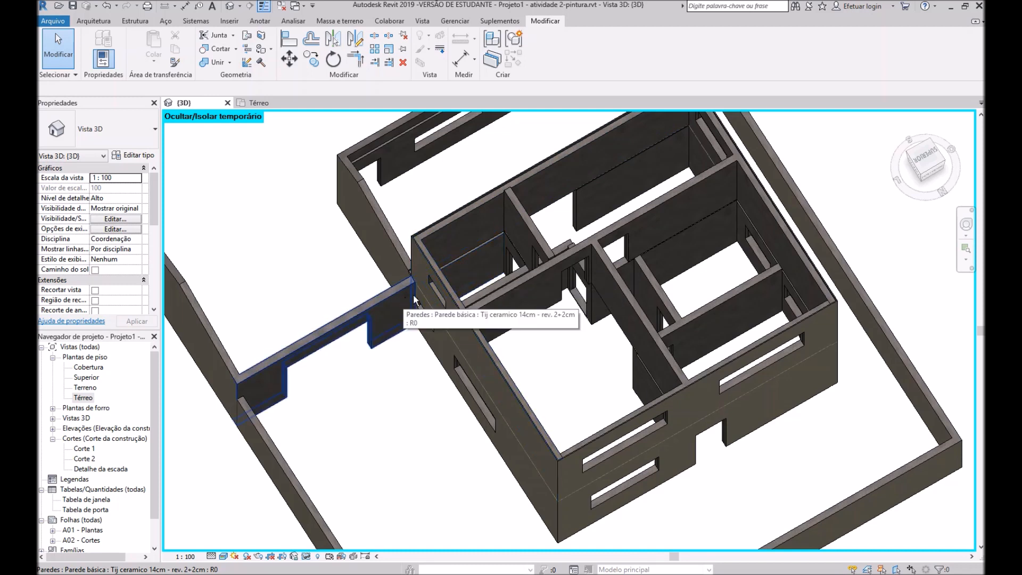
{"action": "left_click", "coordinate": [258, 51]}
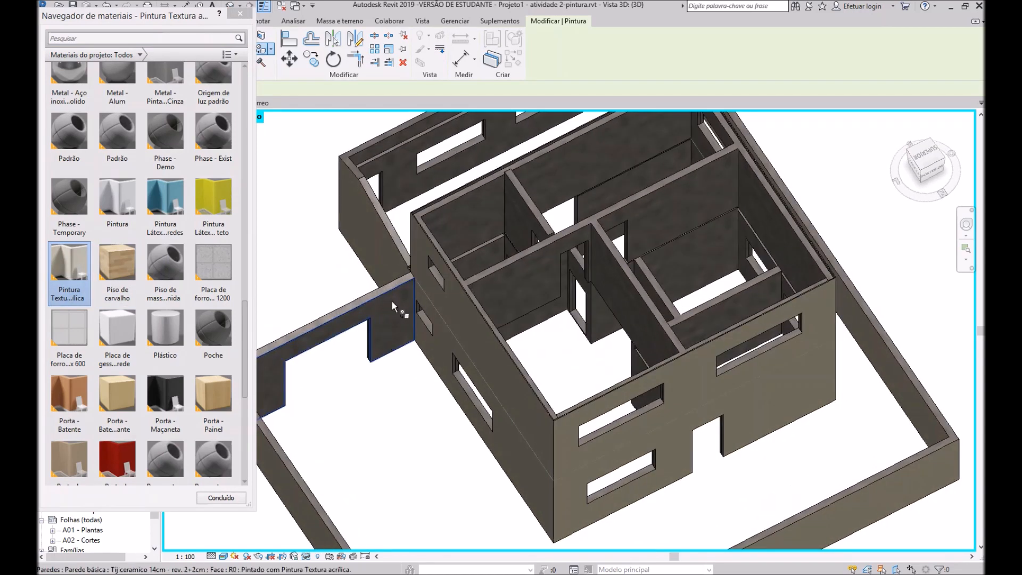
{"action": "left_click", "coordinate": [386, 297]}
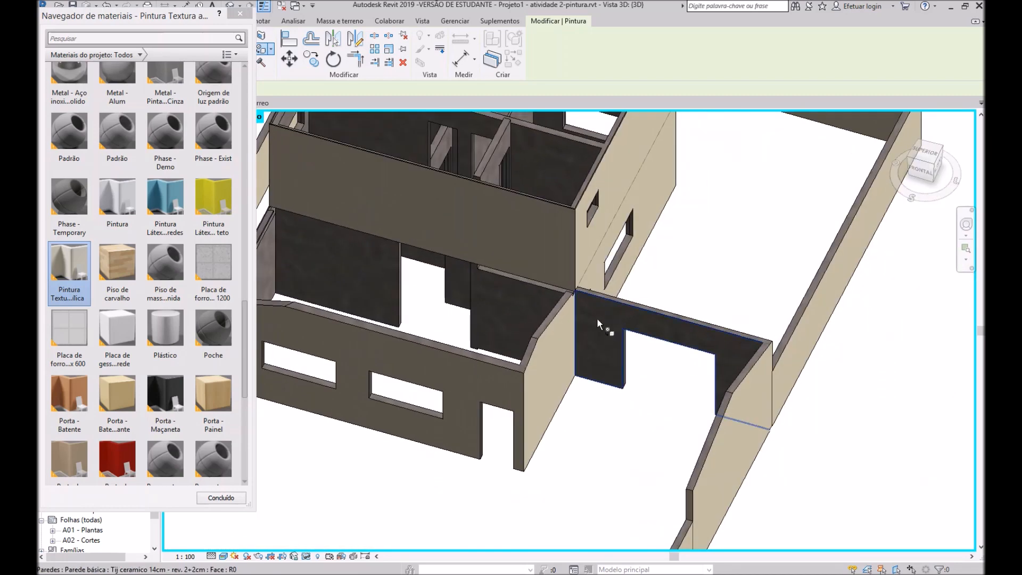
{"action": "left_click", "coordinate": [599, 363]}
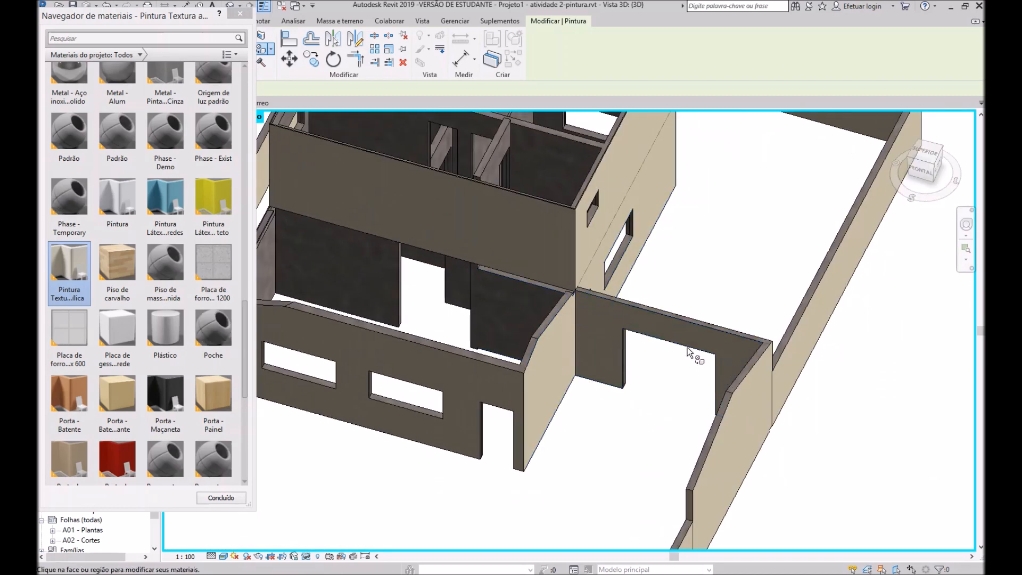
{"action": "scroll", "coordinate": [793, 302], "scroll_direction": "down", "scroll_amount": 4}
{"action": "mouse_move", "coordinate": [548, 386]}
{"action": "middle_mouse_down", "text": "shift"}
{"action": "mouse_move", "coordinate": [766, 326]}
{"action": "mouse_move", "coordinate": [767, 337]}
{"action": "mouse_move", "coordinate": [725, 360]}
{"action": "mouse_move", "coordinate": [761, 365]}
{"action": "mouse_move", "coordinate": [481, 343]}
{"action": "mouse_move", "coordinate": [527, 336]}
{"action": "mouse_move", "coordinate": [485, 399]}
{"action": "mouse_move", "coordinate": [461, 391]}
{"action": "middle_mouse_up", "text": "shift"}
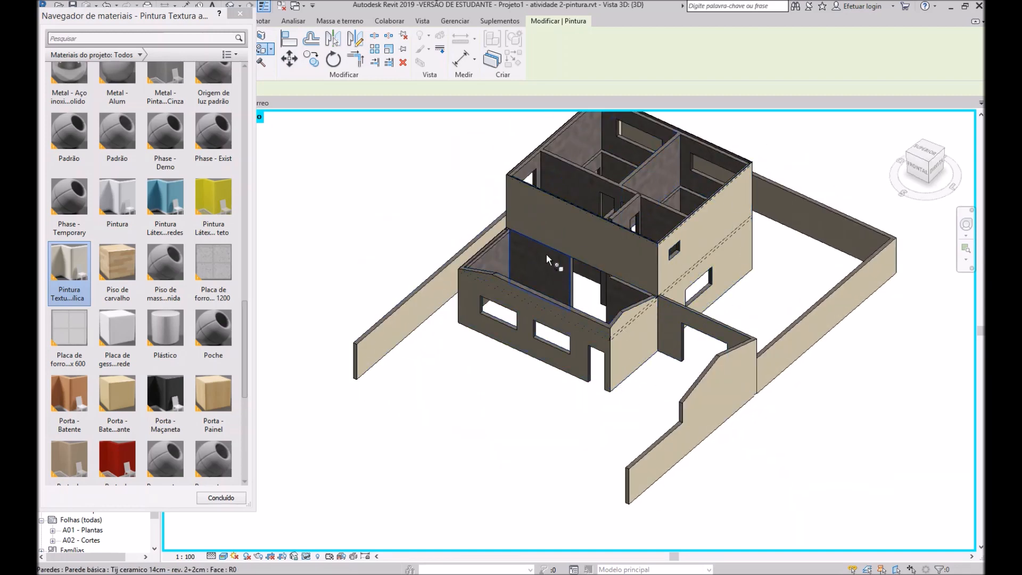
{"action": "key", "text": "Escape"}
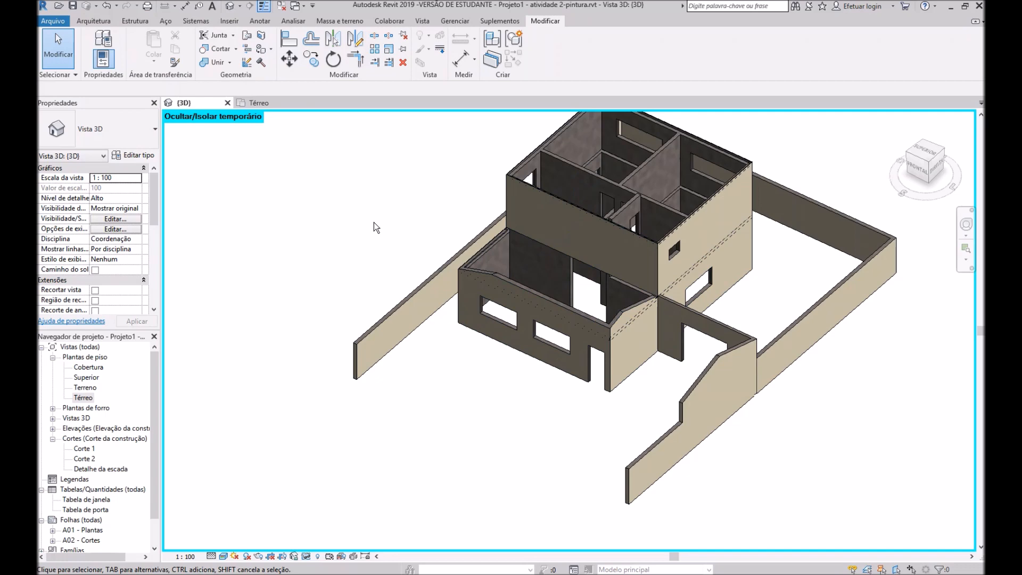
{"action": "scroll", "coordinate": [561, 371], "scroll_direction": "down", "scroll_amount": 2}
{"action": "middle_click_drag", "start_coordinate": [561, 367], "coordinate": [368, 374]}
{"action": "scroll", "coordinate": [371, 378], "scroll_direction": "up", "scroll_amount": 4}
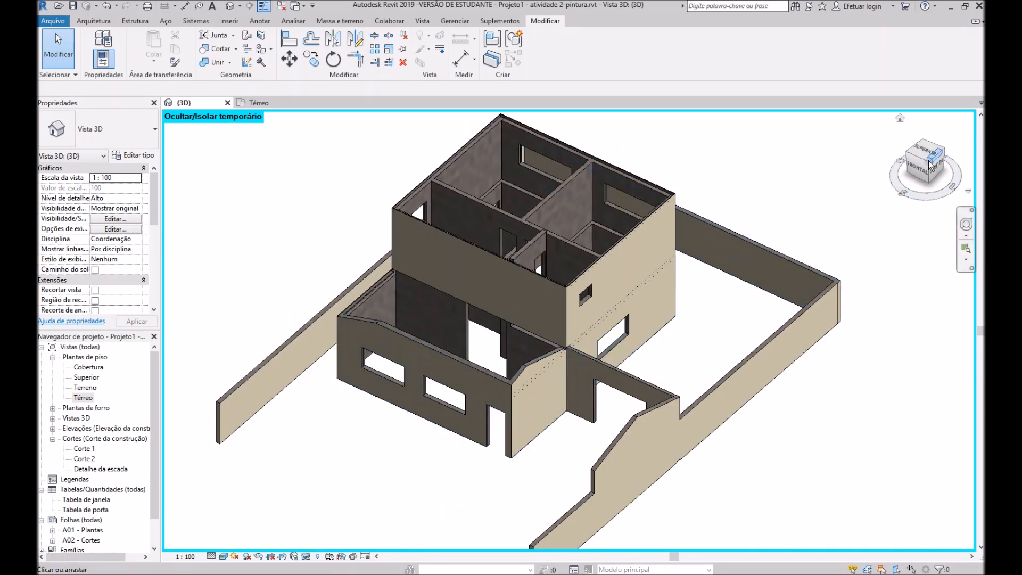
{"action": "left_click", "coordinate": [950, 152]}
{"action": "scroll", "coordinate": [928, 173], "scroll_direction": "up", "scroll_amount": 4}
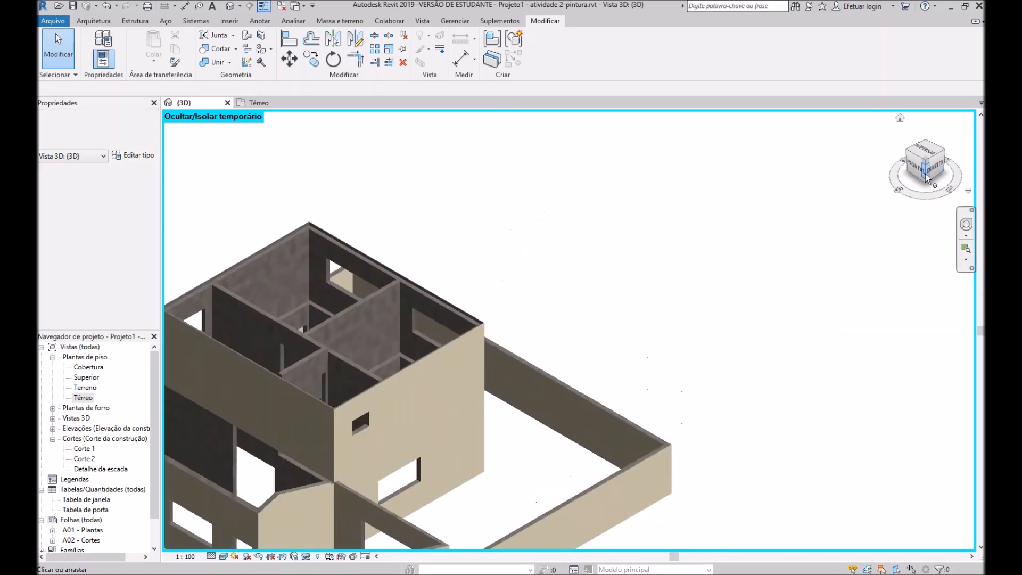
{"action": "middle_click_drag", "start_coordinate": [498, 366], "coordinate": [680, 271]}
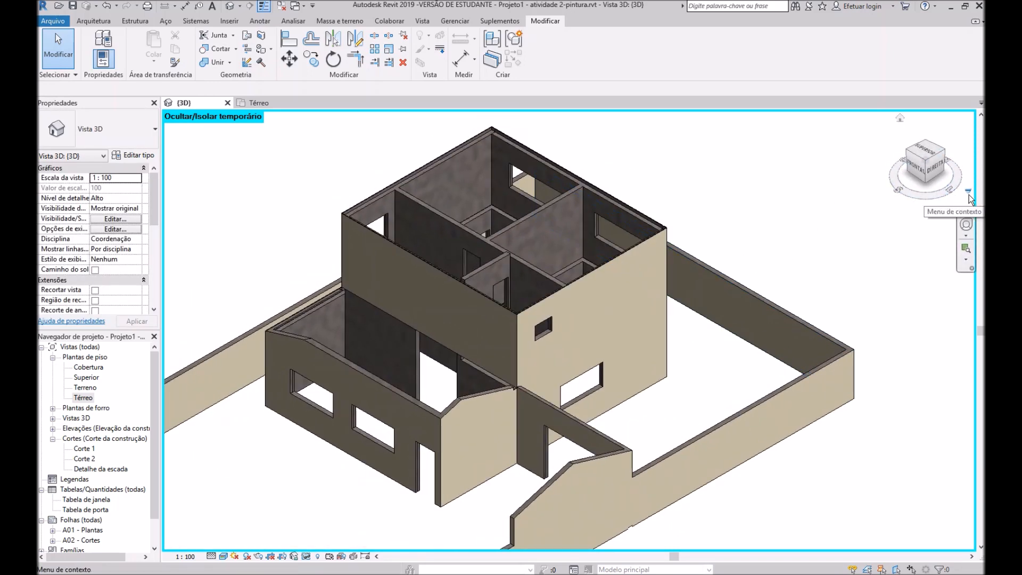
{"action": "left_click", "coordinate": [968, 193]}
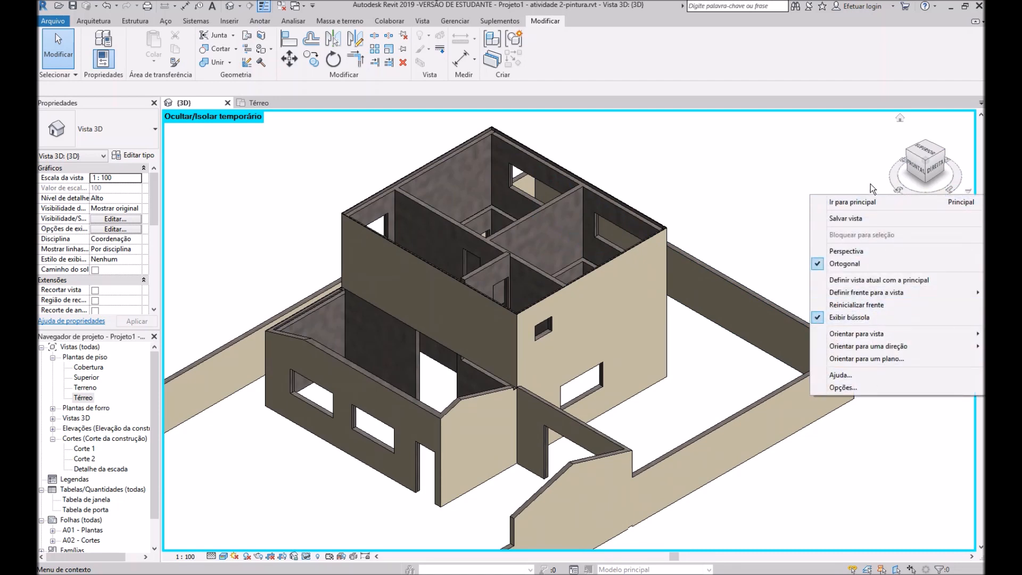
{"action": "mouse_move", "coordinate": [854, 334]}
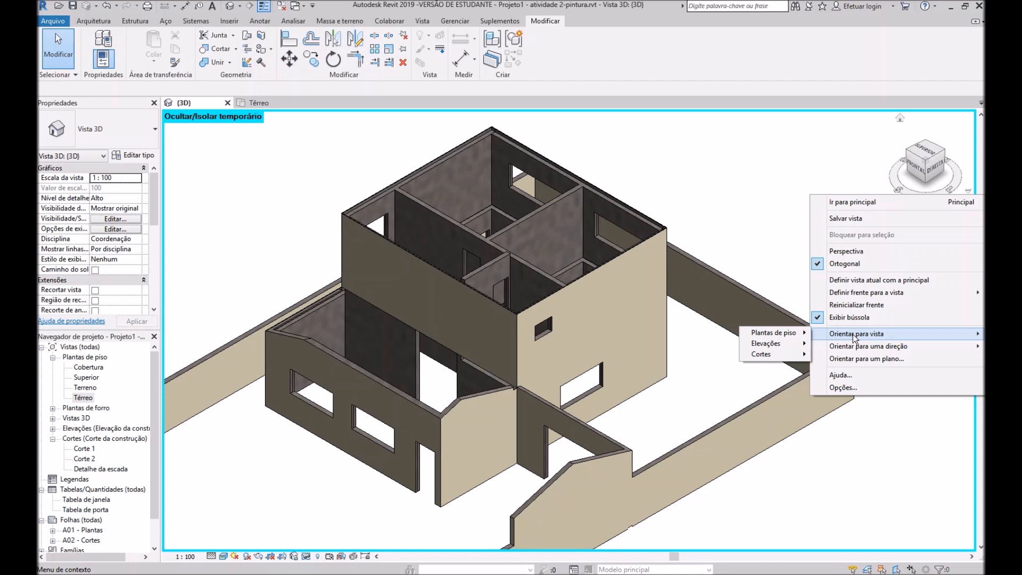
{"action": "mouse_move", "coordinate": [776, 337]}
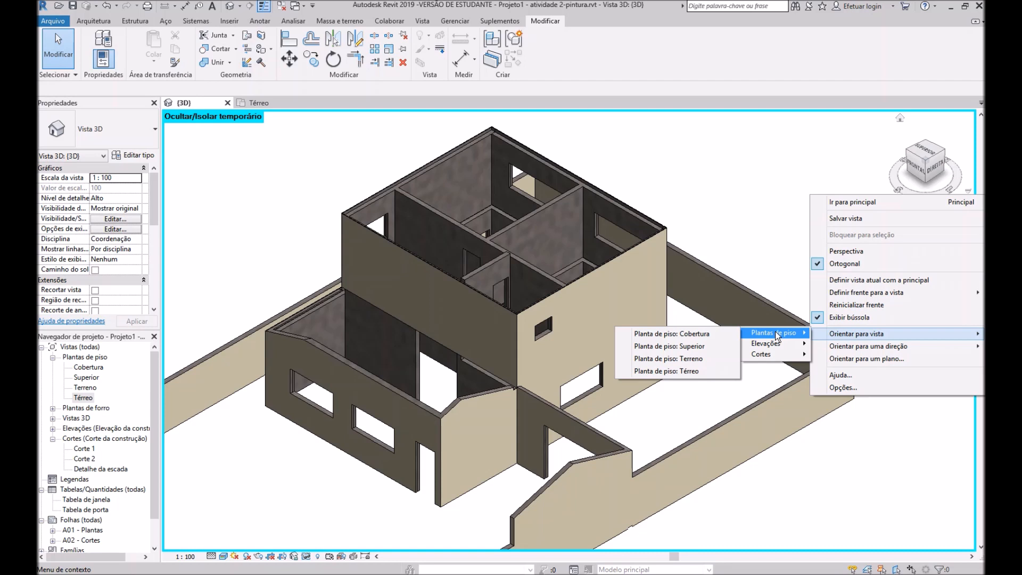
{"action": "left_click", "coordinate": [877, 170]}
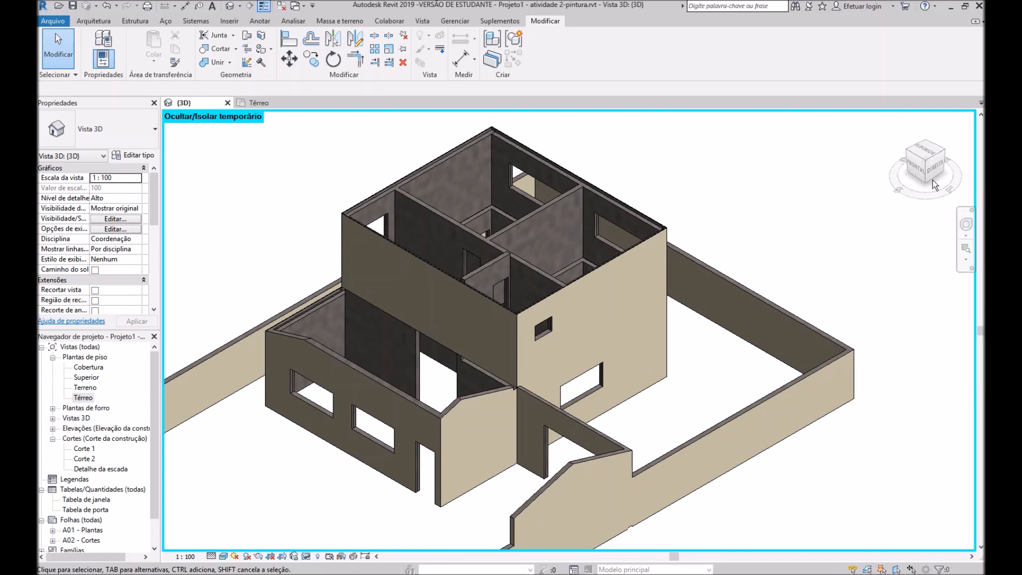
Orient the 3D view to the Térreo floor plan to cut the house at that level, and restore an isometric angle
{"action": "left_click", "coordinate": [968, 194]}
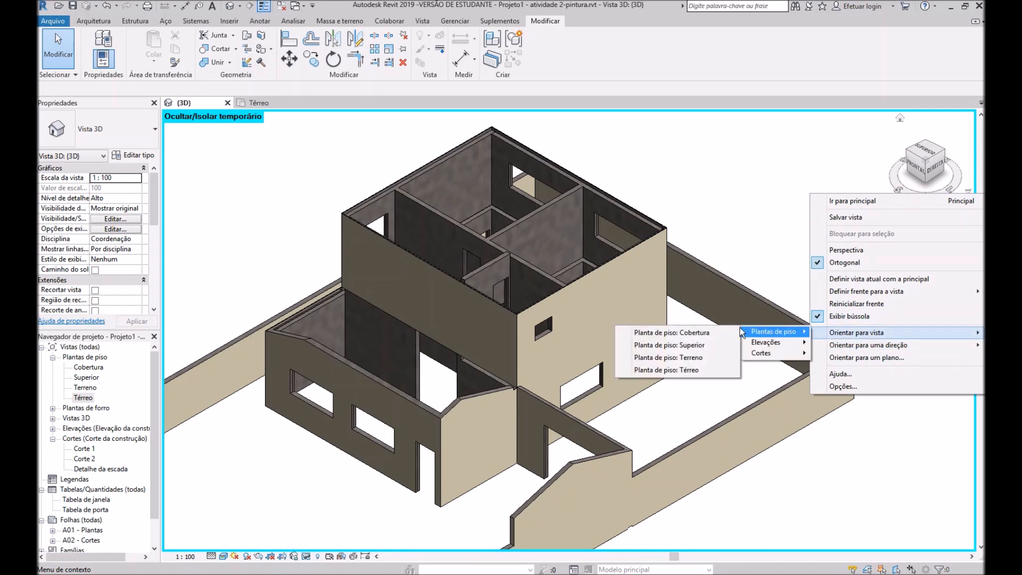
{"action": "left_click", "coordinate": [689, 370]}
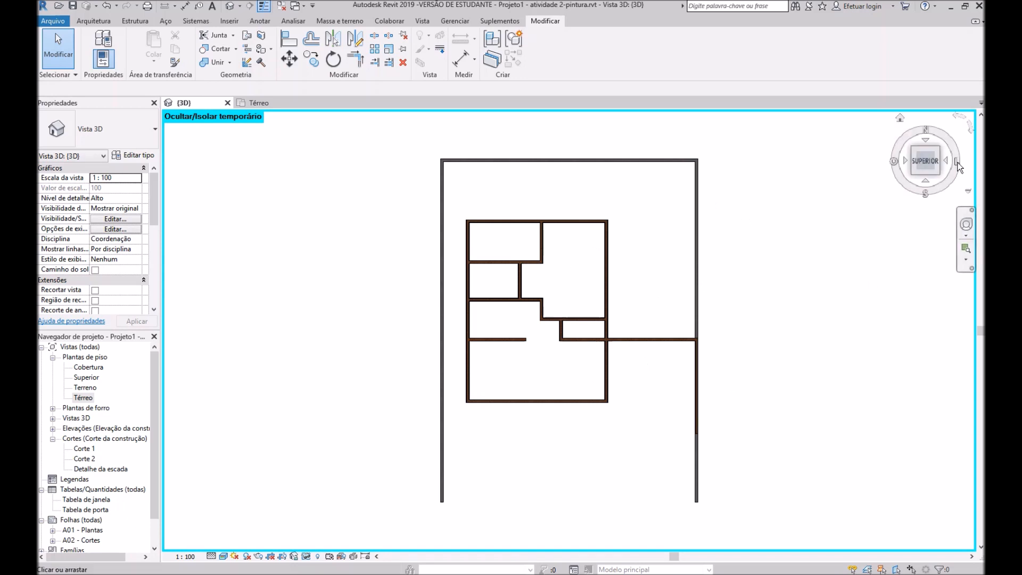
{"action": "left_click", "coordinate": [937, 175]}
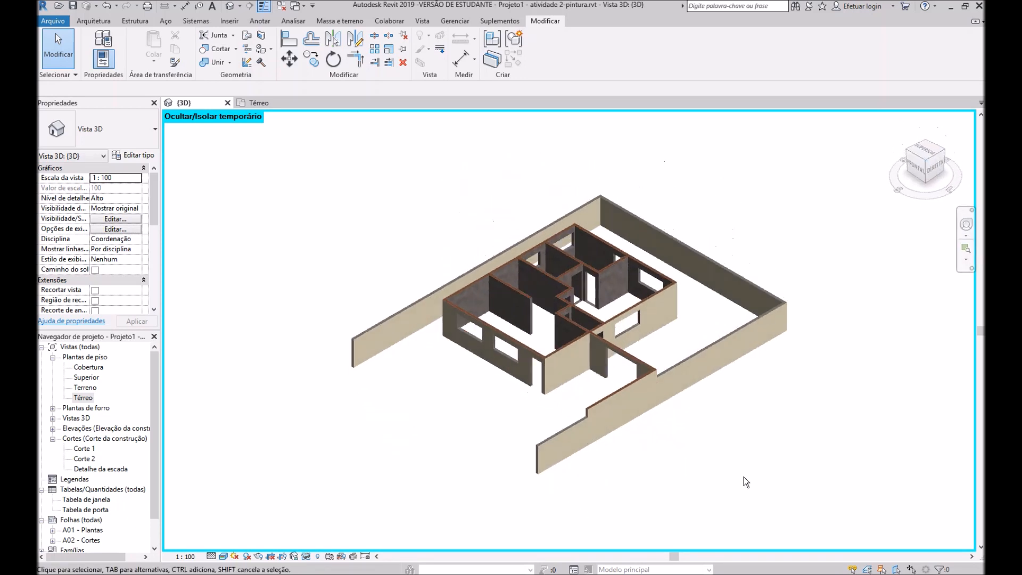
{"action": "scroll", "coordinate": [620, 319], "scroll_direction": "up", "scroll_amount": 5}
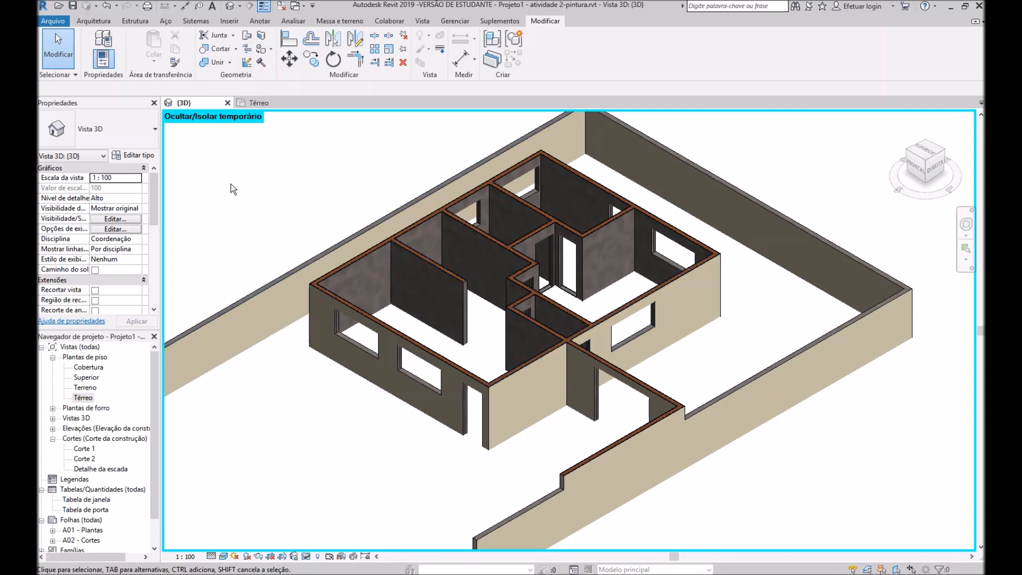
Check the view range settings of the Térreo floor plan, and return to the 3D view
{"action": "left_click_drag", "start_coordinate": [156, 202], "coordinate": [157, 248]}
{"action": "double_click", "coordinate": [83, 398]}
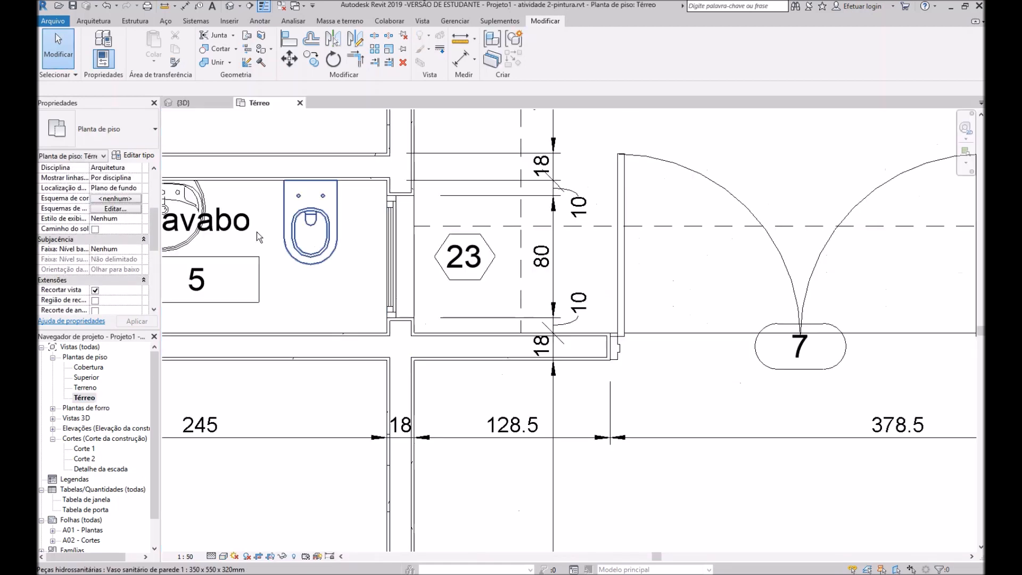
{"action": "scroll", "coordinate": [158, 223], "scroll_direction": "down", "scroll_amount": 2}
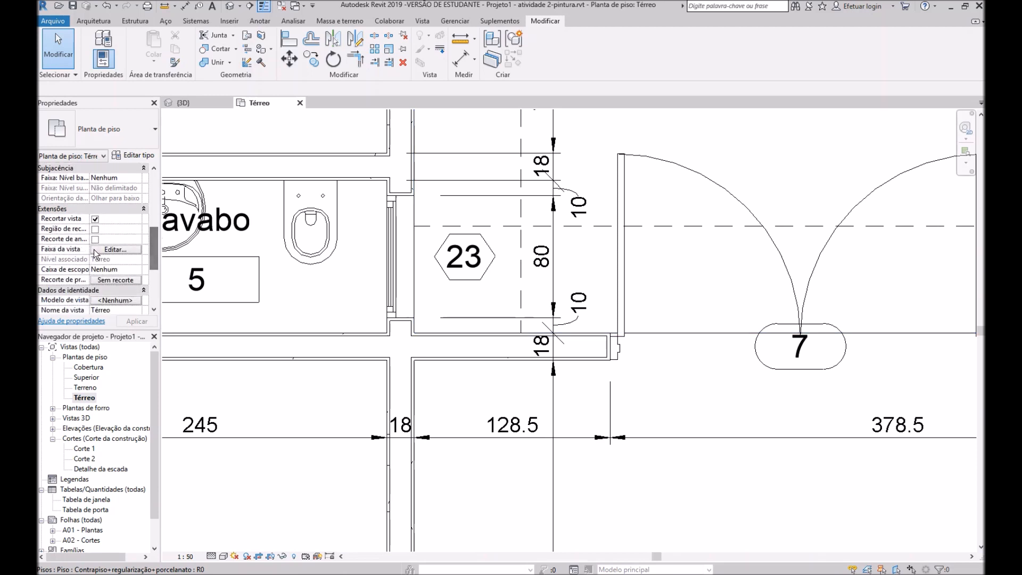
{"action": "left_click", "coordinate": [115, 249]}
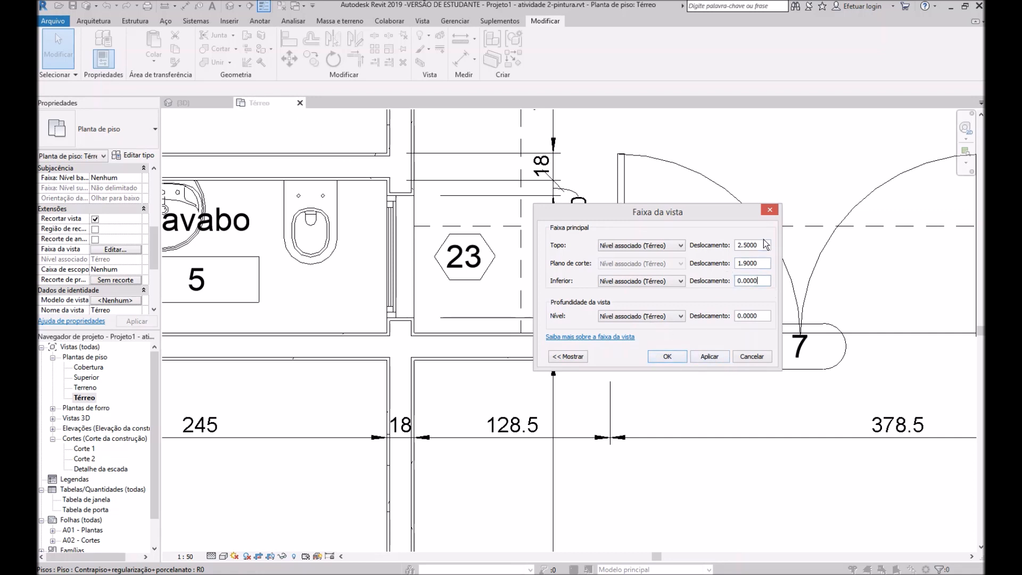
{"action": "left_click", "coordinate": [708, 359]}
{"action": "left_click", "coordinate": [668, 362]}
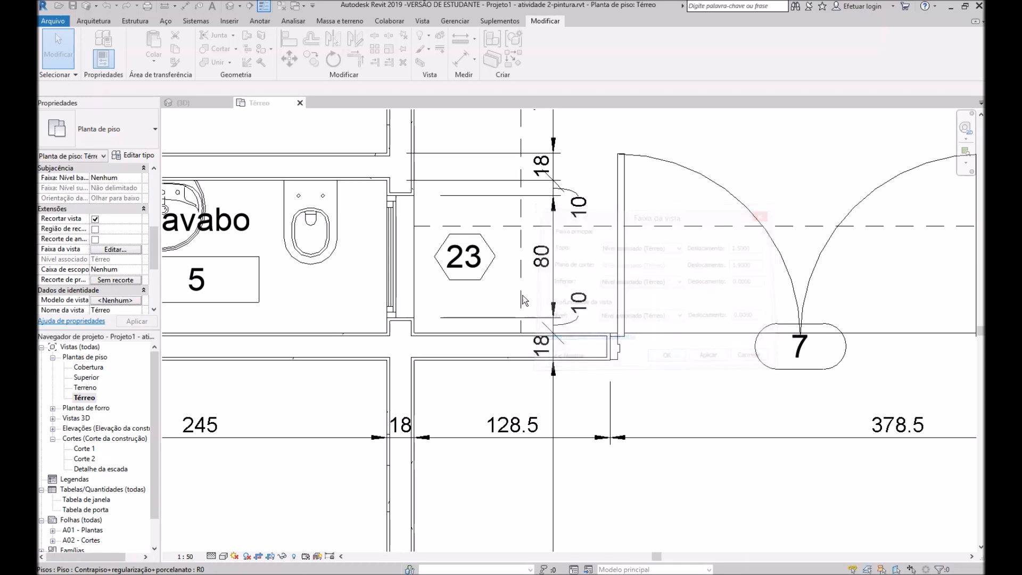
{"action": "left_click", "coordinate": [190, 107]}
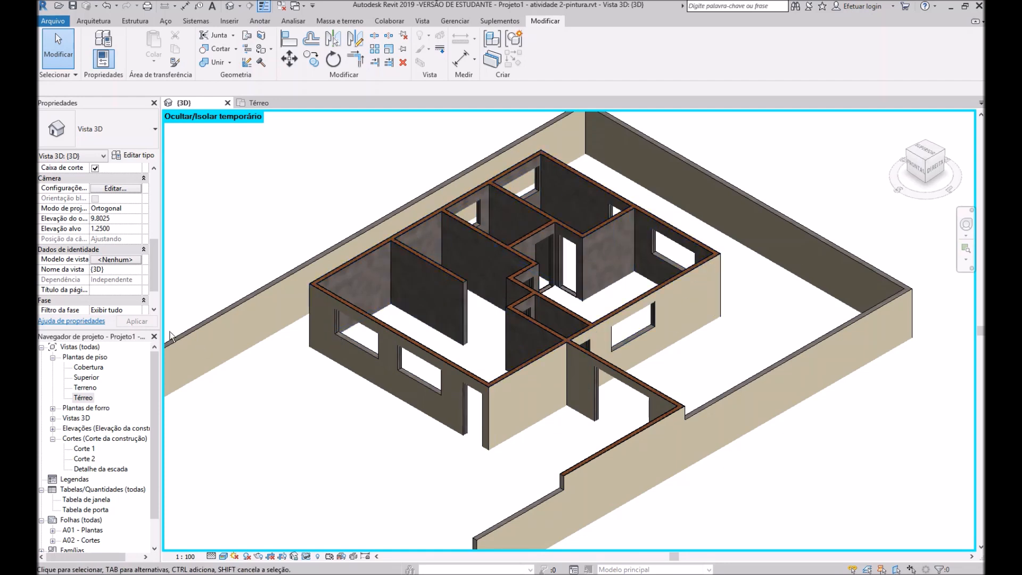
Find Pintura Látex PVA paredes by searching the materials for "pintura", and paint the lavabo's outer wall and the freestanding partition's living-room face with it
{"action": "left_click", "coordinate": [265, 52]}
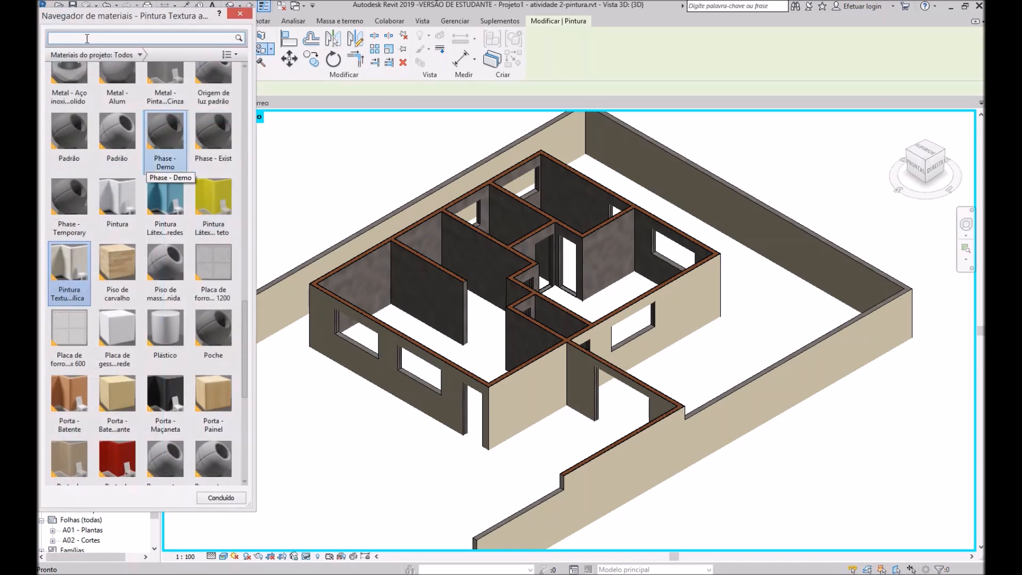
{"action": "type", "text": "pintura"}
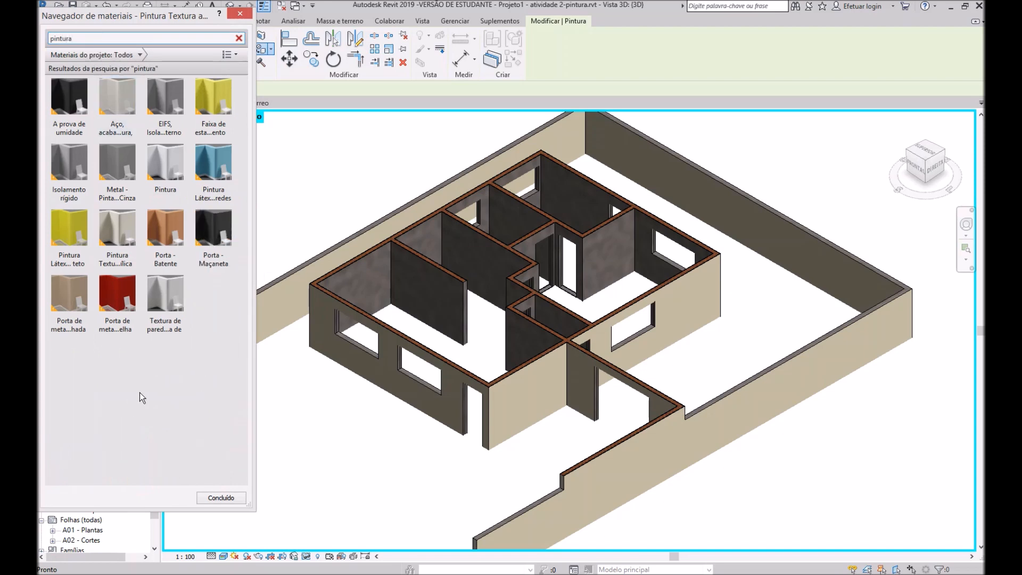
{"action": "left_click", "coordinate": [213, 158]}
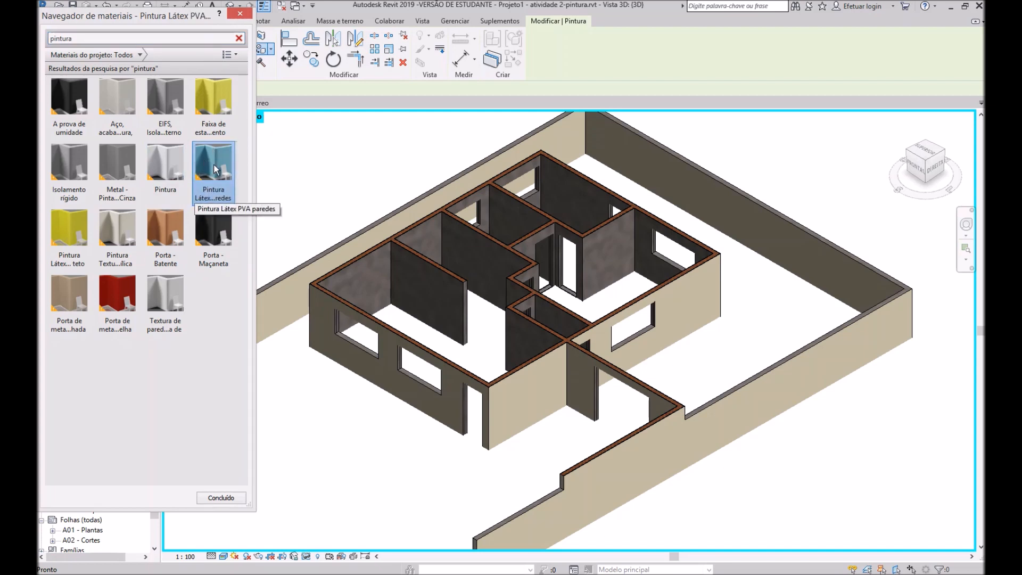
{"action": "left_click", "coordinate": [523, 334]}
{"action": "scroll", "coordinate": [665, 334], "scroll_direction": "up", "scroll_amount": 3}
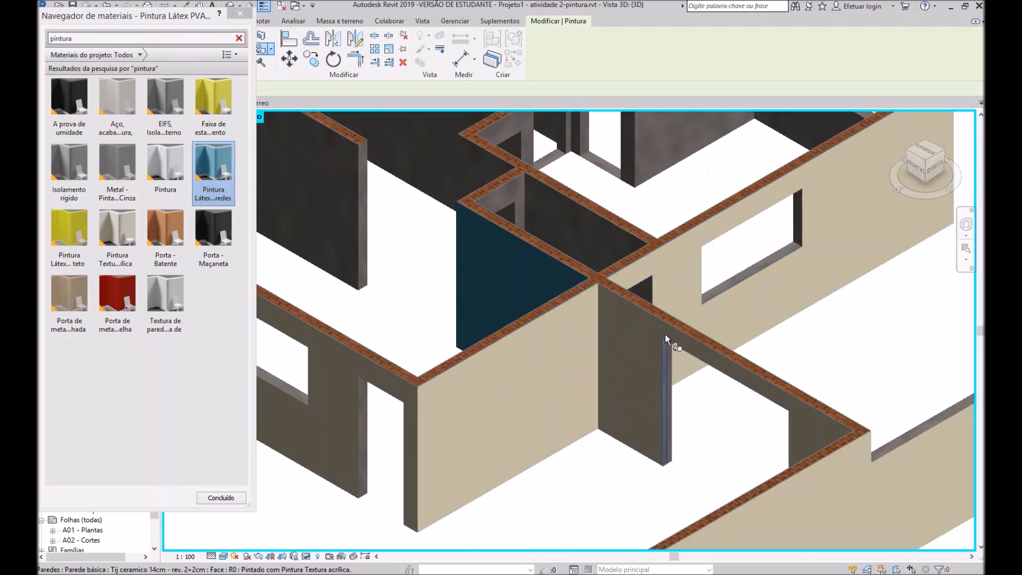
{"action": "middle_click_drag", "start_coordinate": [438, 303], "coordinate": [598, 387]}
{"action": "left_click", "coordinate": [564, 334]}
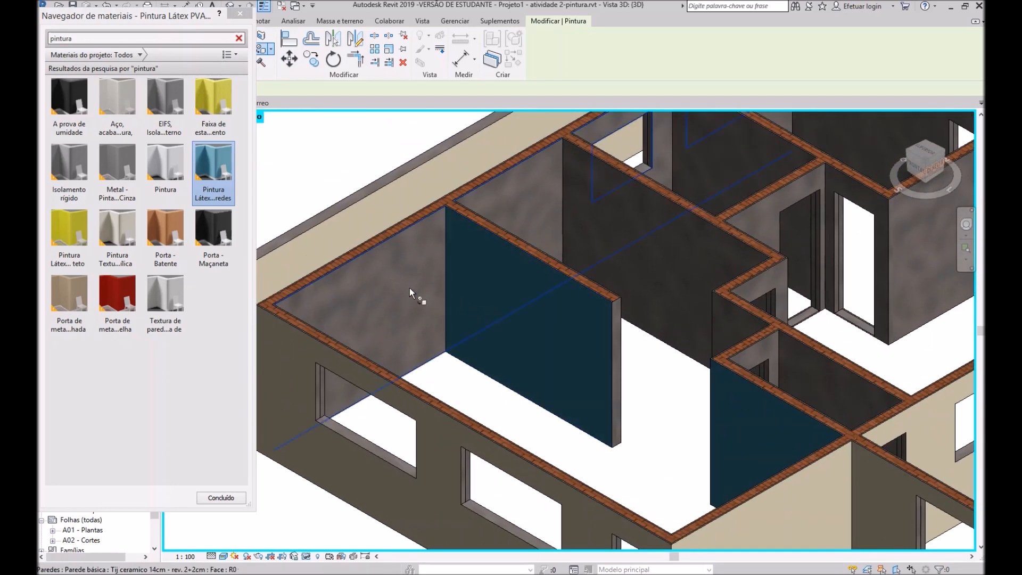
Paint the long interior wall face behind the freestanding partition with Pintura Látex PVA paredes
{"action": "scroll", "coordinate": [407, 288], "scroll_direction": "down", "scroll_amount": 5}
{"action": "scroll", "coordinate": [422, 312], "scroll_direction": "up", "scroll_amount": 3}
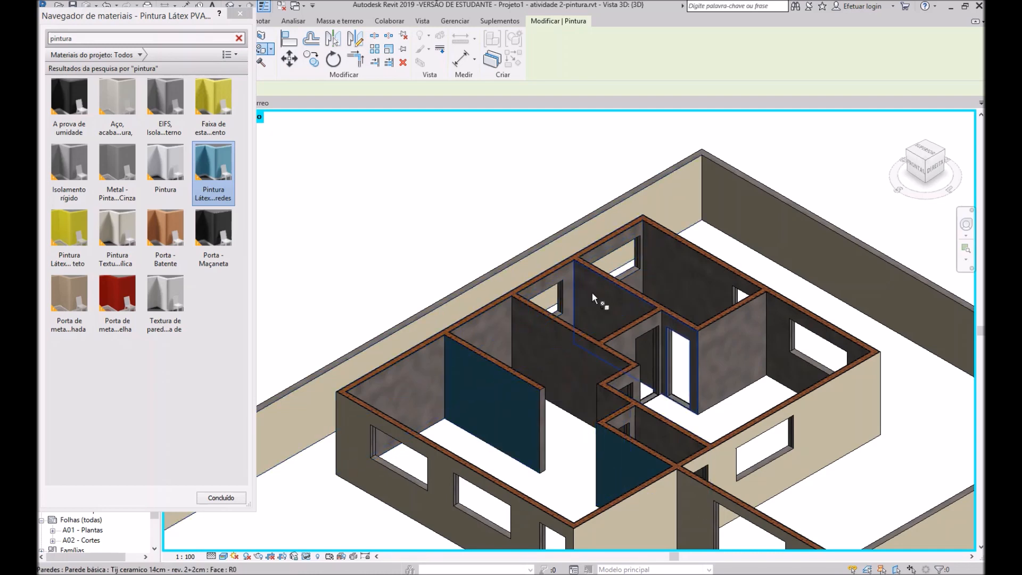
{"action": "scroll", "coordinate": [620, 301], "scroll_direction": "up", "scroll_amount": 3}
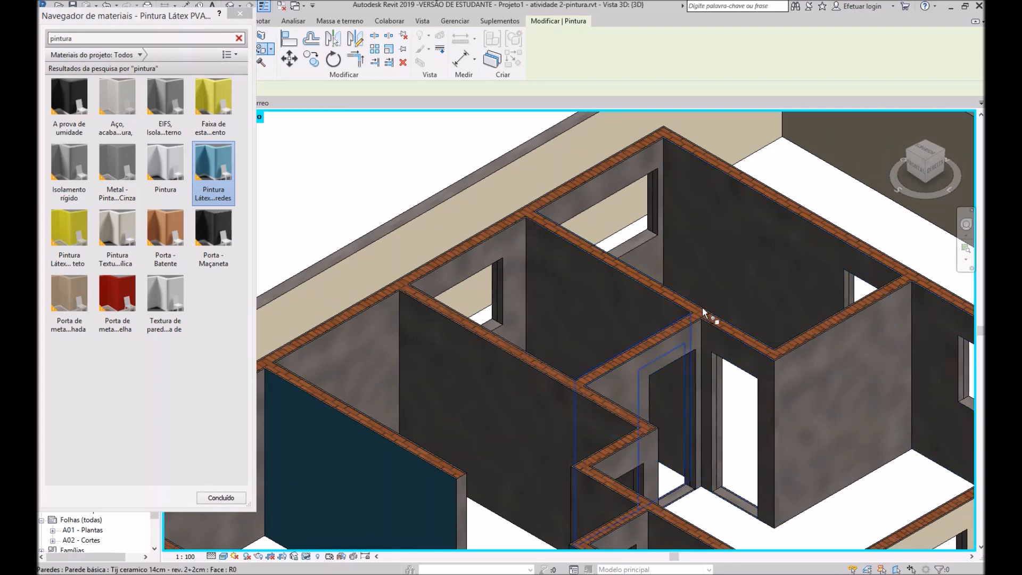
{"action": "mouse_move", "coordinate": [467, 417]}
{"action": "middle_mouse_down", "text": "shift"}
{"action": "mouse_move", "coordinate": [612, 421]}
{"action": "mouse_move", "coordinate": [668, 440]}
{"action": "mouse_move", "coordinate": [672, 148]}
{"action": "middle_mouse_up", "text": "shift"}
{"action": "scroll", "coordinate": [691, 359], "scroll_direction": "down", "scroll_amount": 2}
{"action": "middle_click_drag", "start_coordinate": [540, 387], "coordinate": [810, 355], "text": "shift"}
{"action": "left_click", "coordinate": [821, 263]}
{"action": "mouse_move", "coordinate": [581, 384]}
{"action": "middle_mouse_down", "text": "shift"}
{"action": "mouse_move", "coordinate": [689, 431]}
{"action": "mouse_move", "coordinate": [559, 436]}
{"action": "mouse_move", "coordinate": [553, 447]}
{"action": "mouse_move", "coordinate": [450, 426]}
{"action": "middle_mouse_up", "text": "shift"}
{"action": "scroll", "coordinate": [461, 356], "scroll_direction": "up", "scroll_amount": 2}
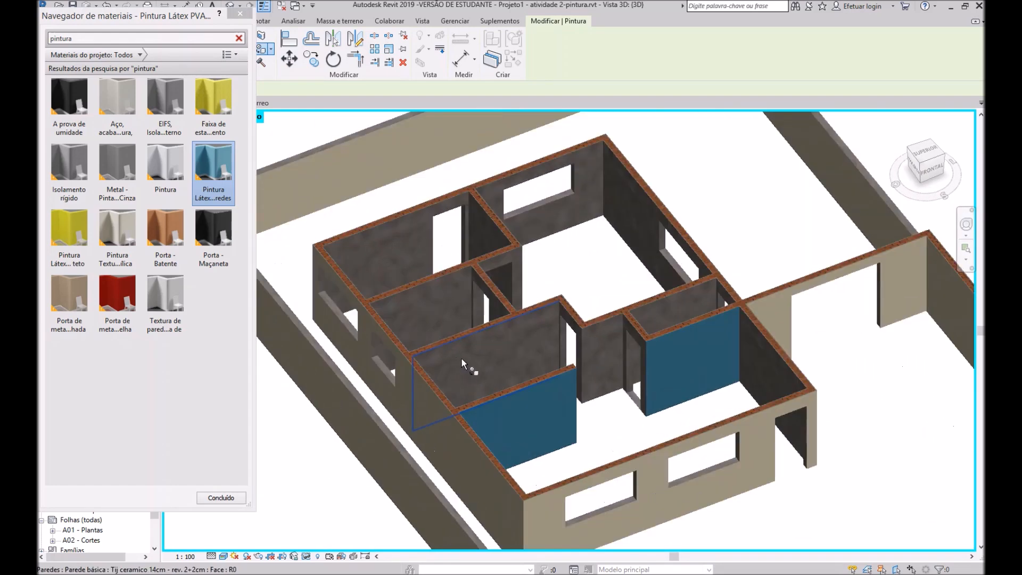
{"action": "left_click", "coordinate": [506, 354]}
Paint the door wall next to the partition and the lavabo's door wall with Pintura Látex PVA paredes
{"action": "scroll", "coordinate": [566, 367], "scroll_direction": "up", "scroll_amount": 2}
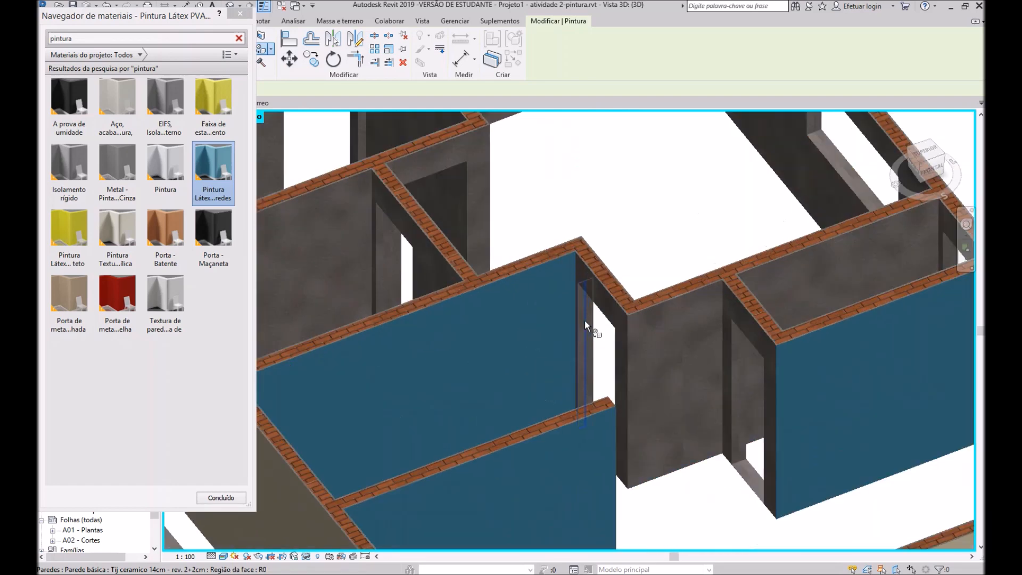
{"action": "middle_click_drag", "start_coordinate": [572, 419], "coordinate": [629, 330], "text": "shift"}
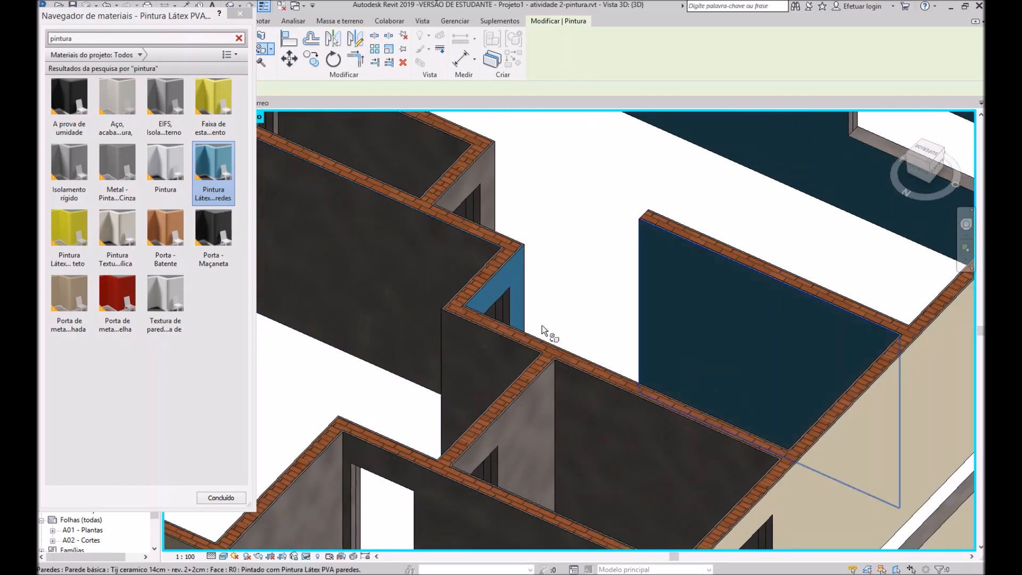
{"action": "scroll", "coordinate": [442, 338], "scroll_direction": "down", "scroll_amount": 3}
{"action": "mouse_move", "coordinate": [636, 367]}
{"action": "middle_mouse_down", "text": "shift"}
{"action": "mouse_move", "coordinate": [451, 404]}
{"action": "mouse_move", "coordinate": [407, 375]}
{"action": "middle_mouse_up", "text": "shift"}
{"action": "middle_click_drag", "start_coordinate": [337, 361], "coordinate": [427, 365]}
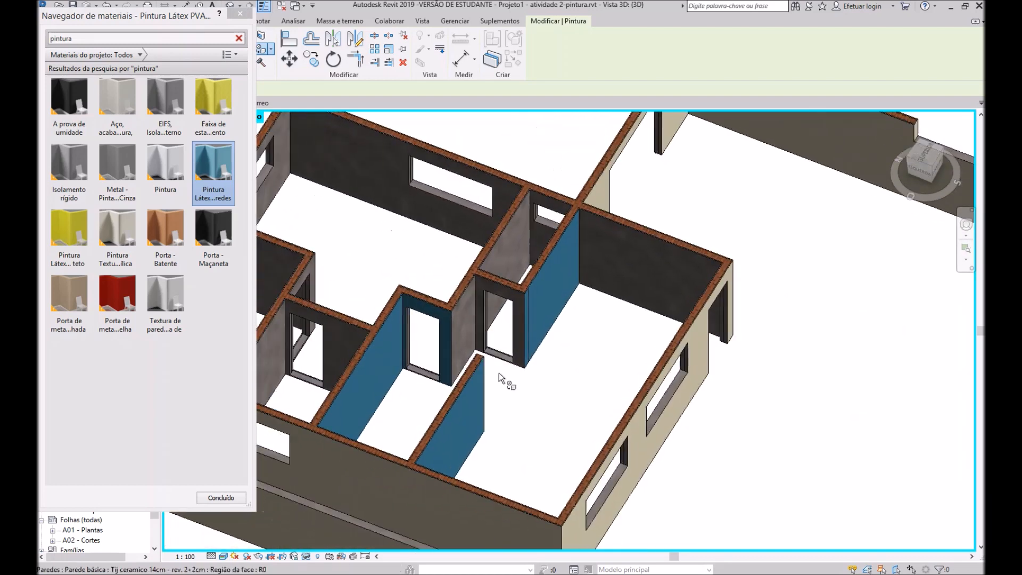
{"action": "middle_click_drag", "start_coordinate": [546, 388], "coordinate": [486, 400], "text": "shift"}
{"action": "scroll", "coordinate": [444, 261], "scroll_direction": "up", "scroll_amount": 2}
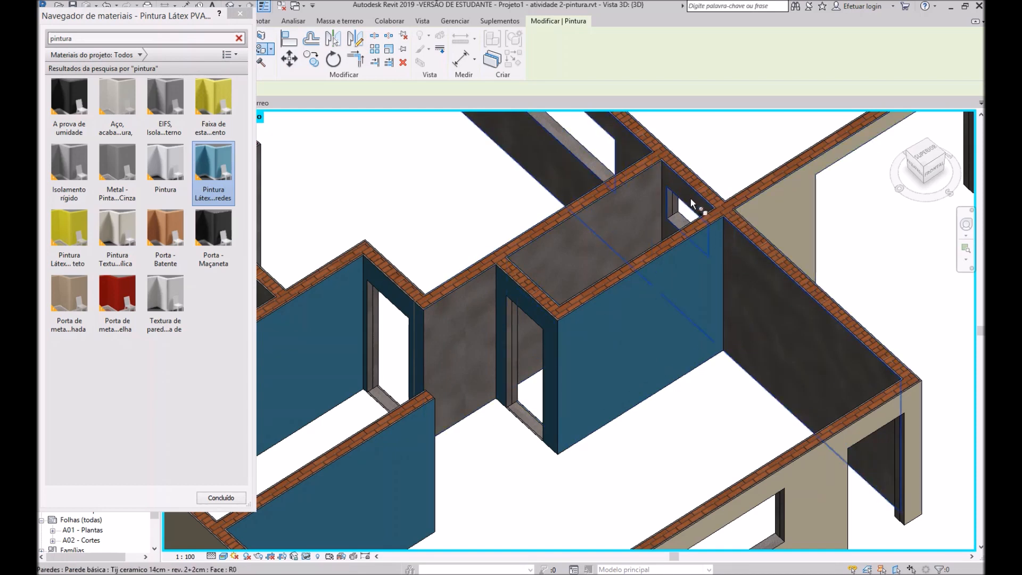
{"action": "middle_click_drag", "start_coordinate": [692, 204], "coordinate": [774, 342]}
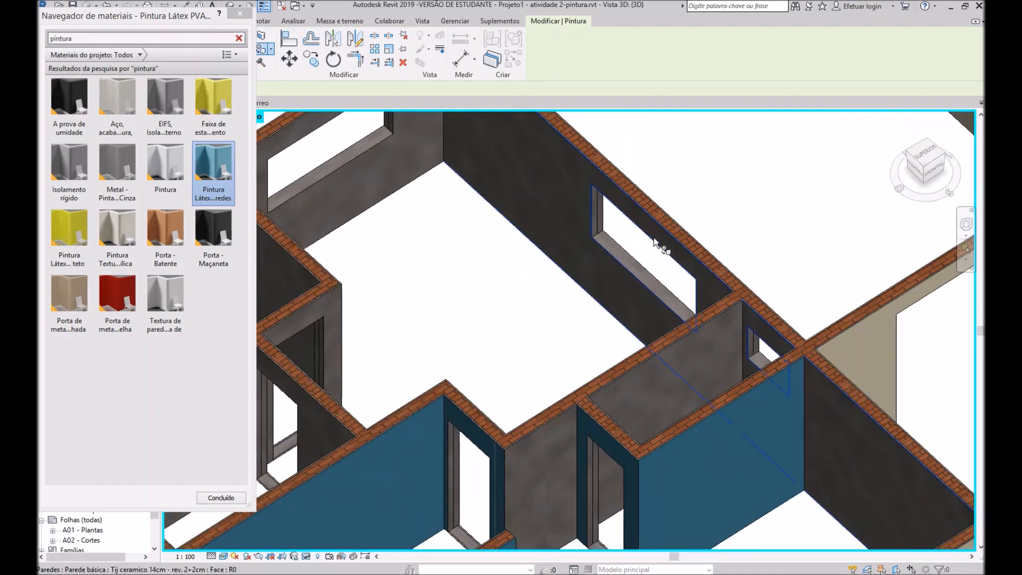
Finish painting and open the Térreo floor plan at the junction between the lavabo, the sala and the outer wall
{"action": "scroll", "coordinate": [730, 328], "scroll_direction": "down", "scroll_amount": 4}
{"action": "mouse_move", "coordinate": [535, 382]}
{"action": "middle_mouse_down", "text": "shift"}
{"action": "mouse_move", "coordinate": [580, 408]}
{"action": "mouse_move", "coordinate": [481, 407]}
{"action": "mouse_move", "coordinate": [383, 378]}
{"action": "mouse_move", "coordinate": [375, 361]}
{"action": "mouse_move", "coordinate": [561, 388]}
{"action": "mouse_move", "coordinate": [679, 392]}
{"action": "mouse_move", "coordinate": [599, 406]}
{"action": "mouse_move", "coordinate": [441, 387]}
{"action": "middle_mouse_up", "text": "shift"}
{"action": "left_click", "coordinate": [225, 498]}
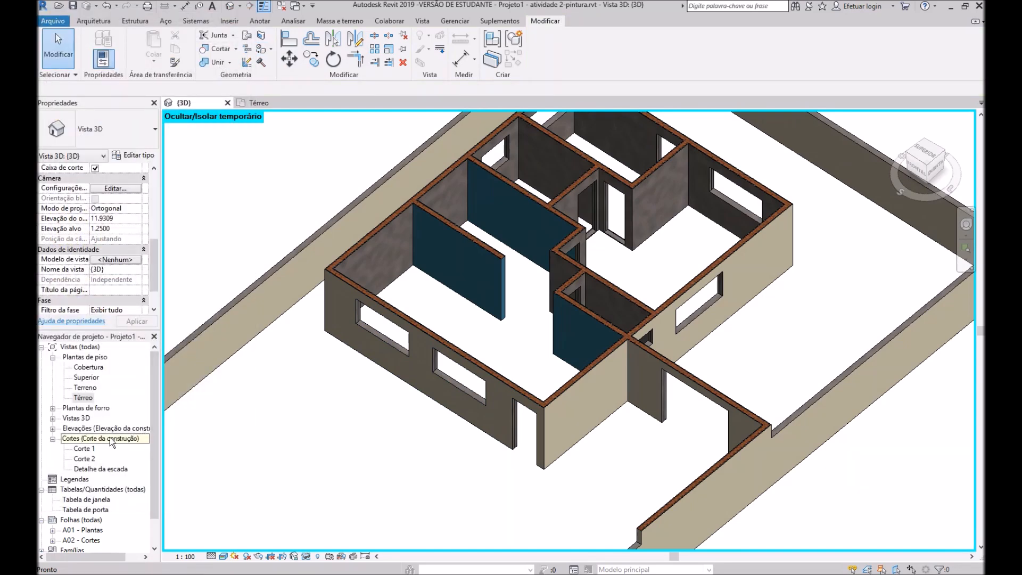
{"action": "left_click", "coordinate": [82, 398]}
{"action": "double_click", "coordinate": [83, 397]}
{"action": "scroll", "coordinate": [612, 250], "scroll_direction": "down", "scroll_amount": 5}
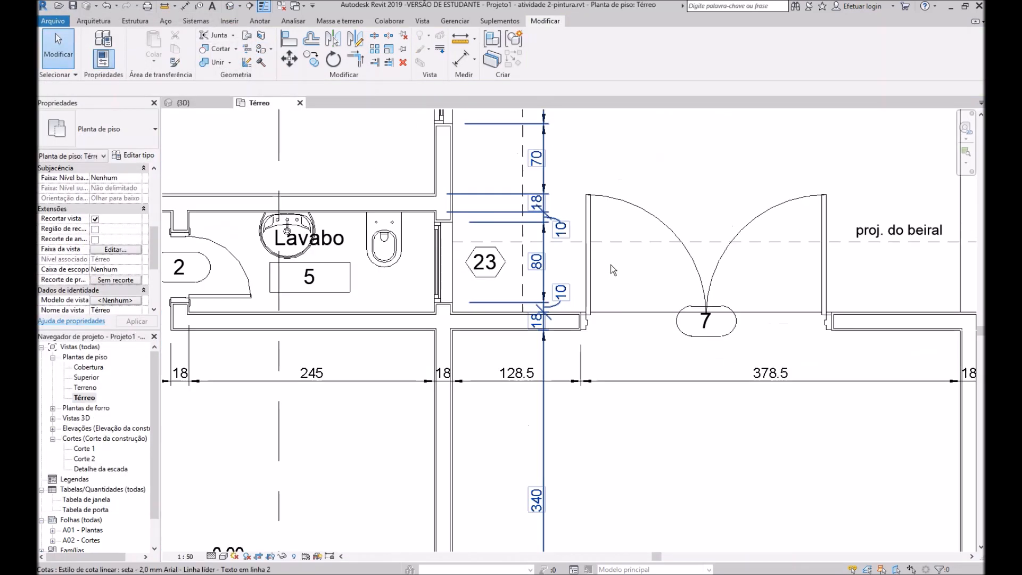
{"action": "scroll", "coordinate": [500, 295], "scroll_direction": "up", "scroll_amount": 6}
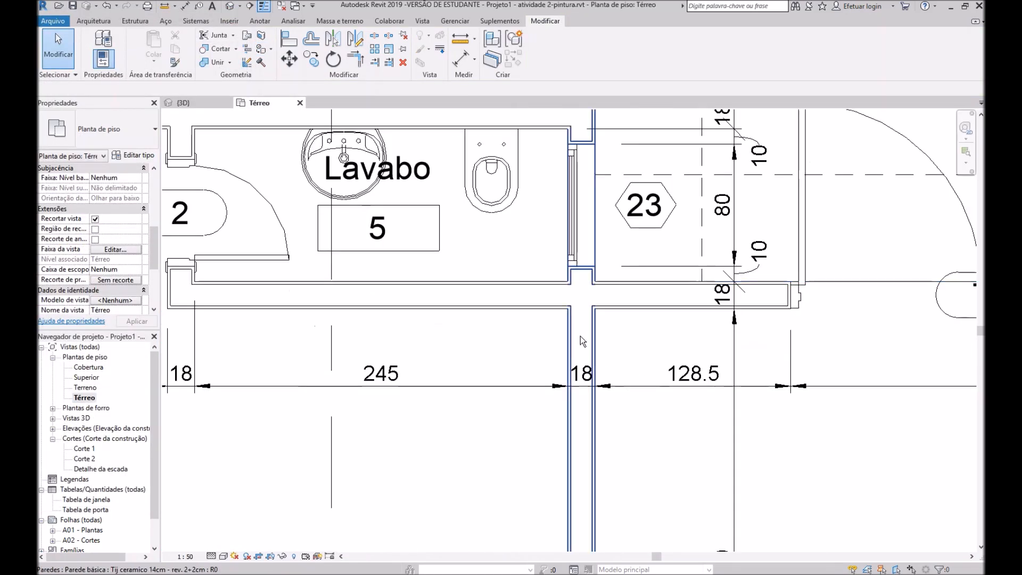
Split the outer wall where the lavabo and sala meet, detach its missing targets, and check the two separate segments
{"action": "left_click", "coordinate": [376, 34]}
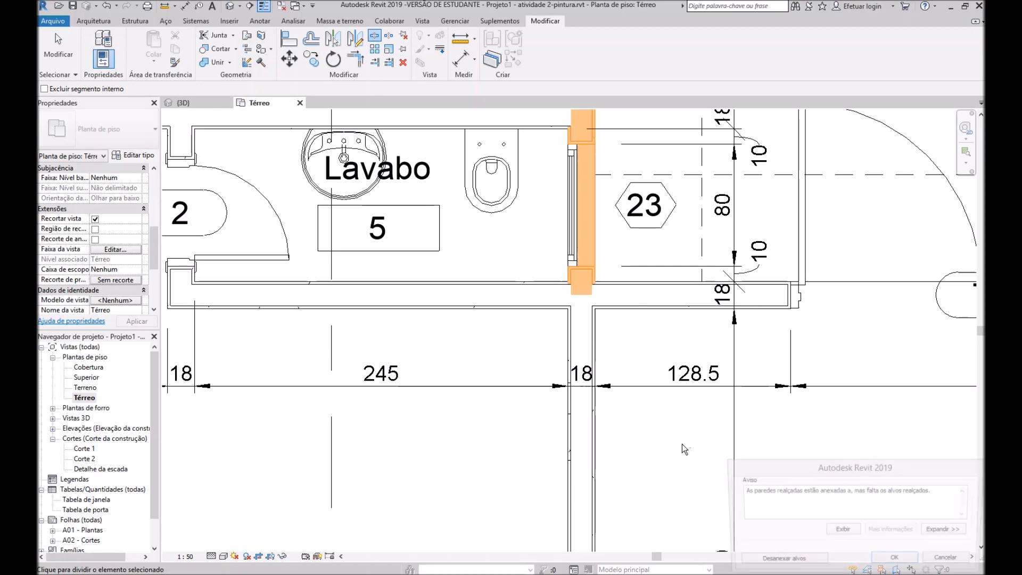
{"action": "left_click", "coordinate": [780, 561]}
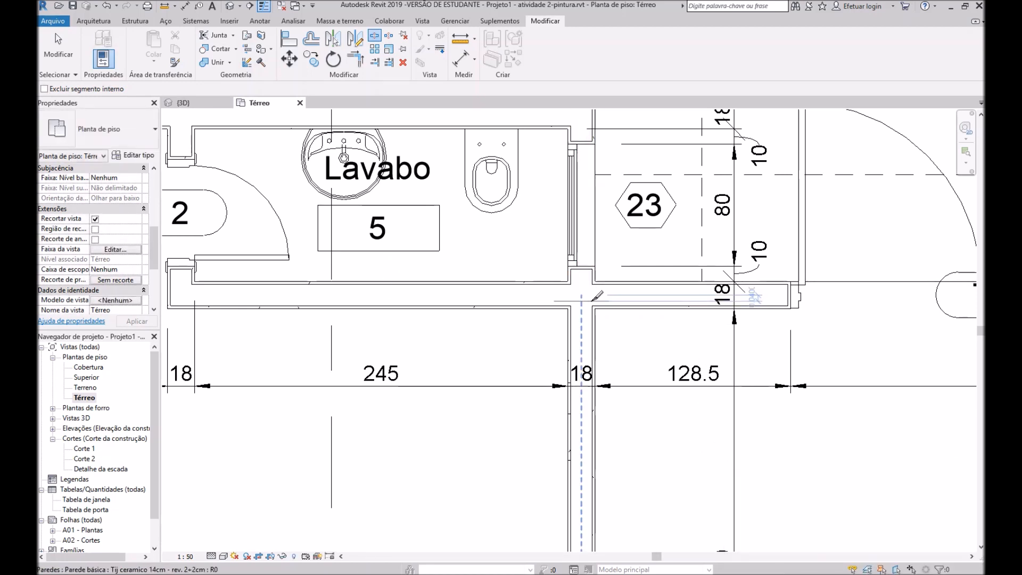
{"action": "left_click", "coordinate": [593, 341]}
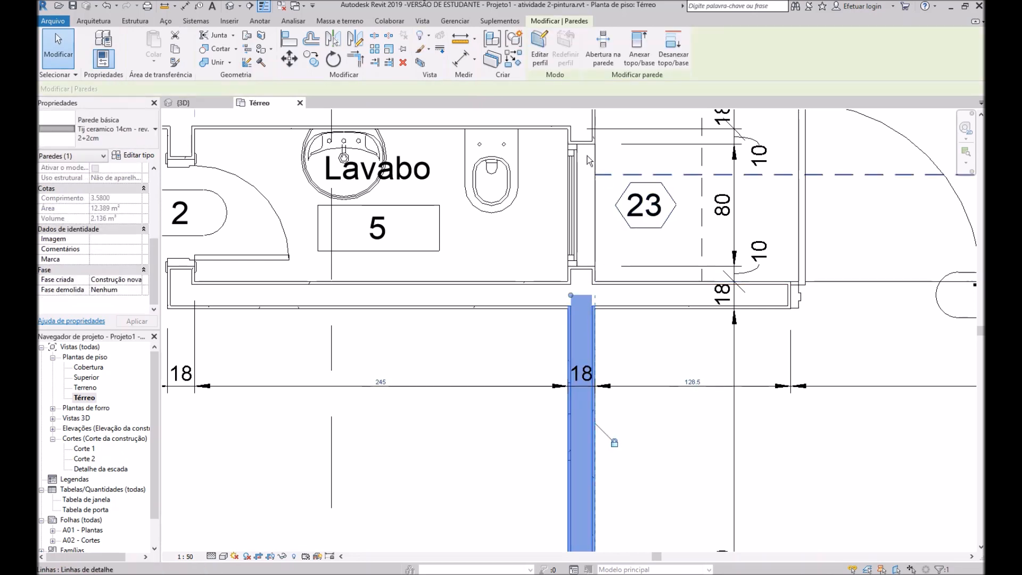
{"action": "left_click", "coordinate": [585, 140]}
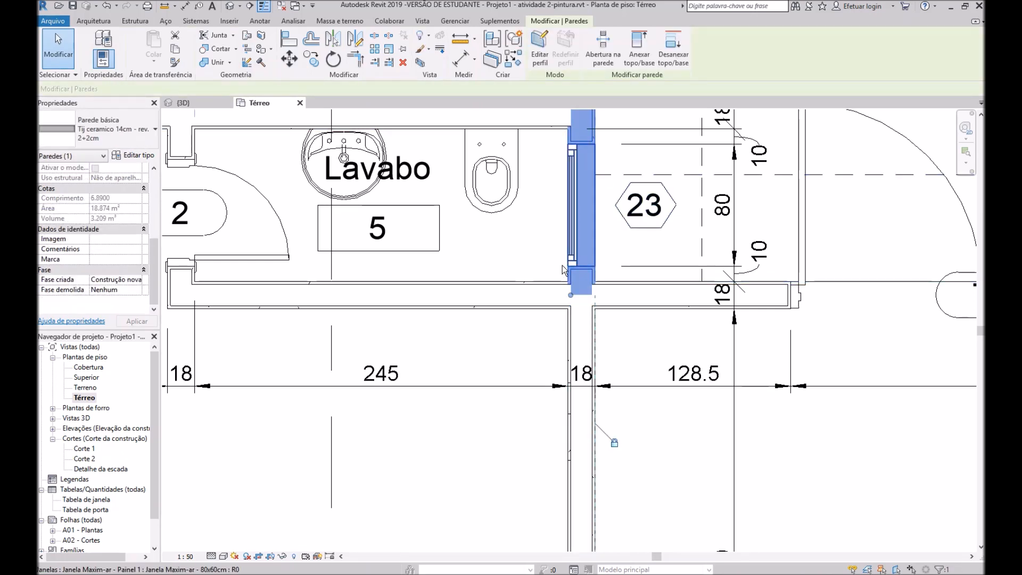
{"action": "key", "text": "Escape"}
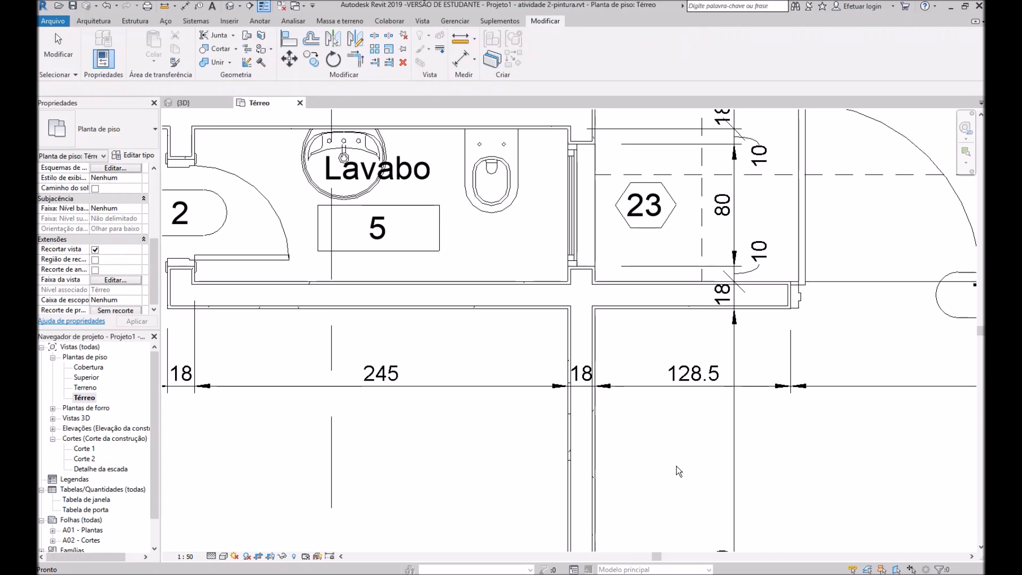
Split the wall between the cozinha and the lavabo where the lavabo's door wall meets it
{"action": "scroll", "coordinate": [677, 457], "scroll_direction": "down", "scroll_amount": 3}
{"action": "scroll", "coordinate": [666, 446], "scroll_direction": "down", "scroll_amount": 1}
{"action": "middle_click_drag", "start_coordinate": [405, 403], "coordinate": [415, 460]}
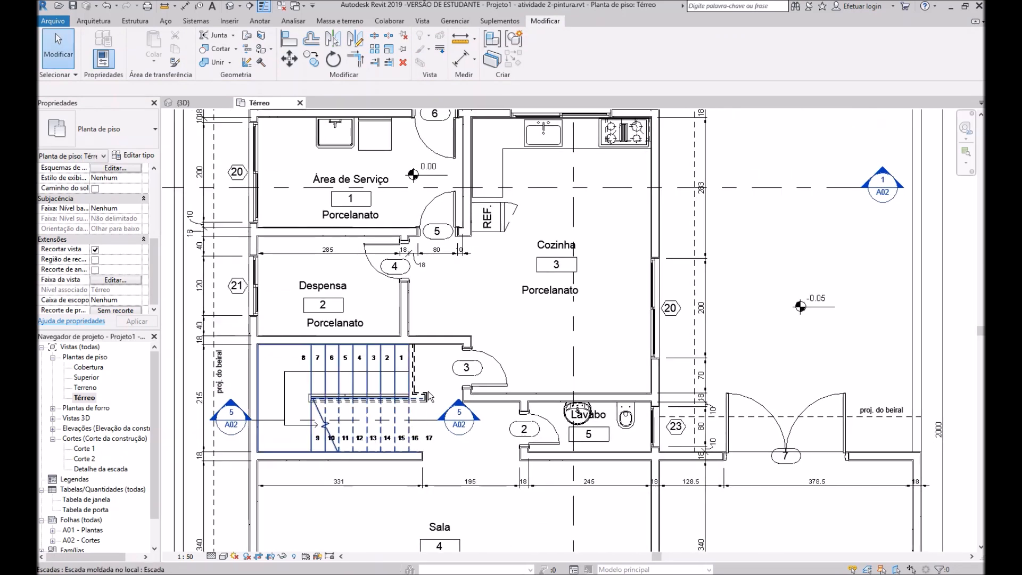
{"action": "scroll", "coordinate": [535, 462], "scroll_direction": "up", "scroll_amount": 2}
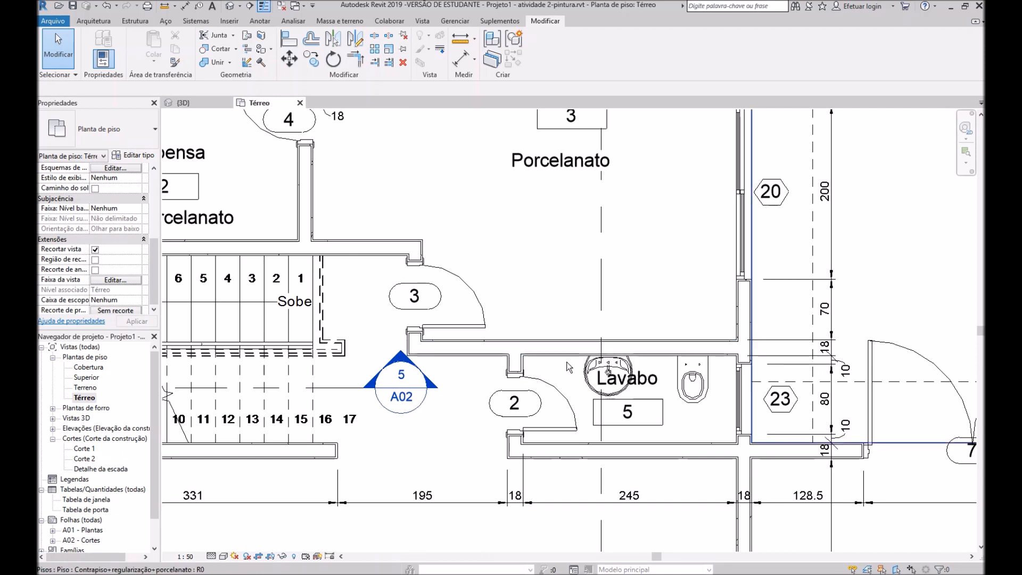
{"action": "left_click", "coordinate": [374, 36]}
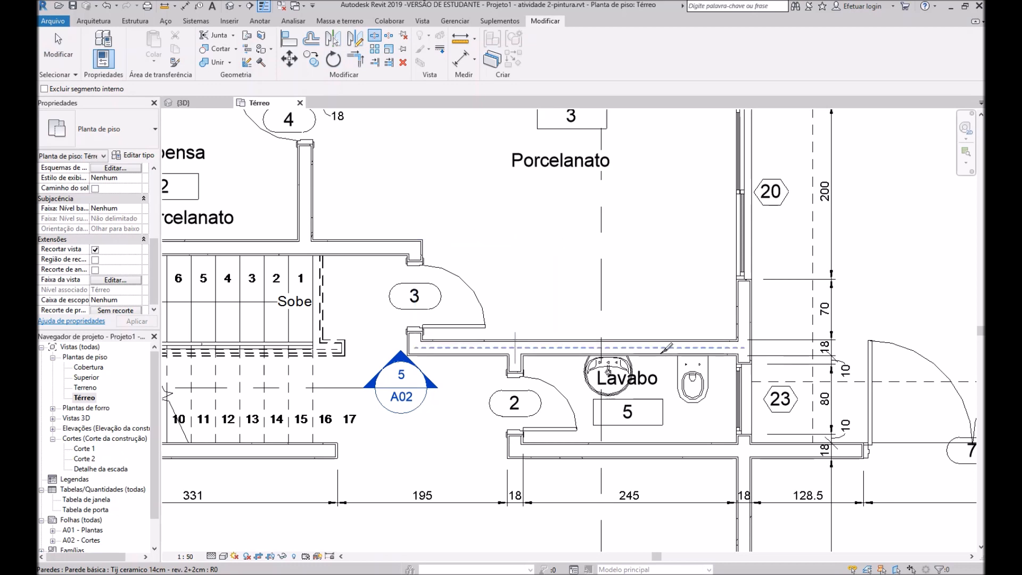
Split the outer wall where the wall between Área de Serviço and Despensa meets it, and detach its missing targets
{"action": "scroll", "coordinate": [607, 373], "scroll_direction": "down", "scroll_amount": 3}
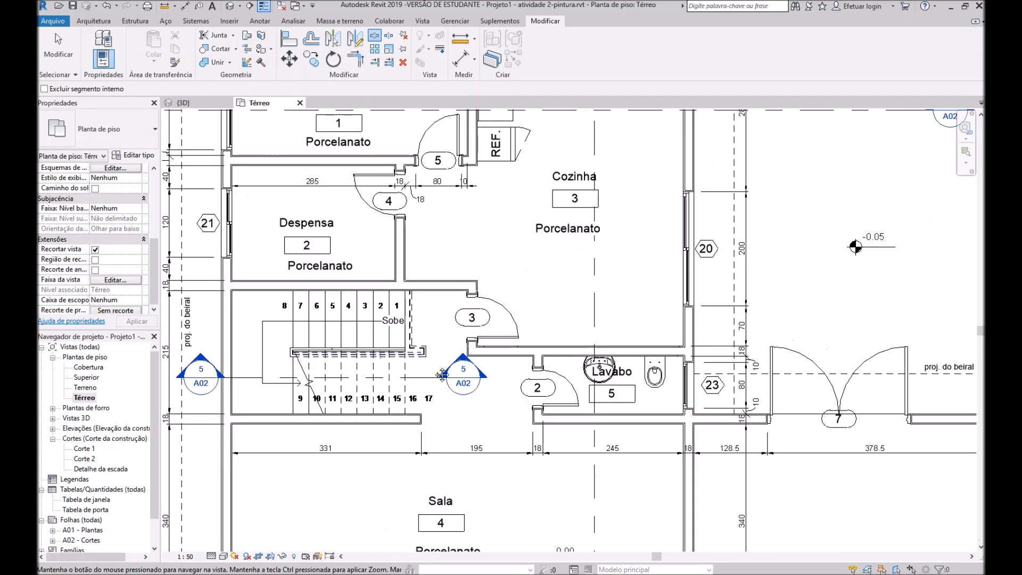
{"action": "scroll", "coordinate": [382, 151], "scroll_direction": "up", "scroll_amount": 5}
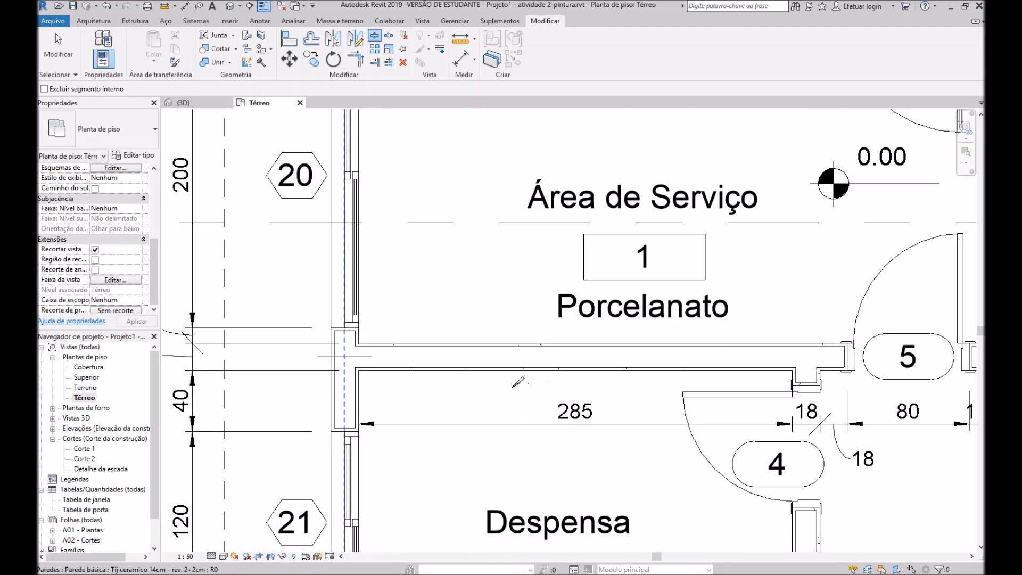
{"action": "left_click", "coordinate": [356, 345]}
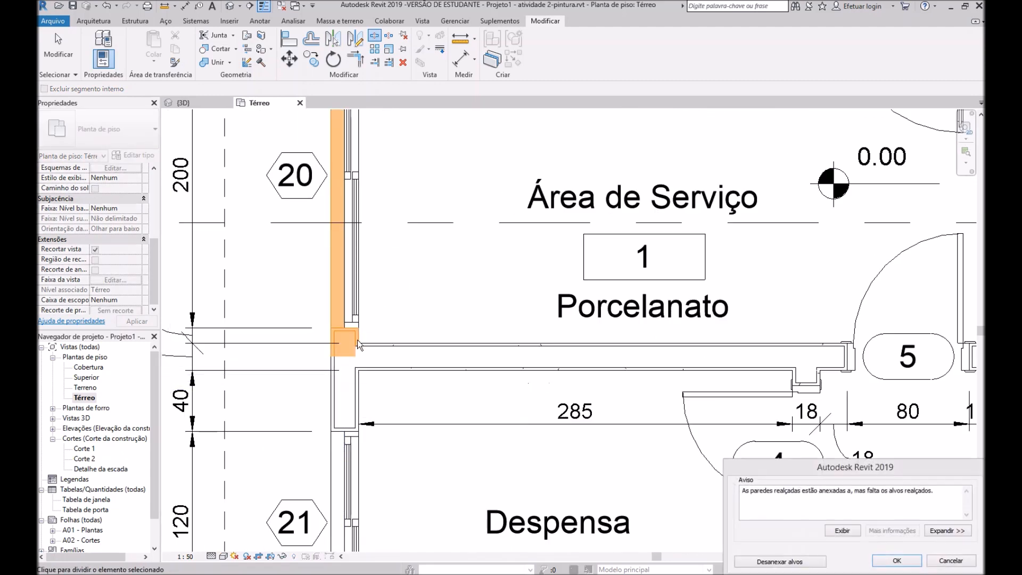
{"action": "left_click", "coordinate": [780, 562]}
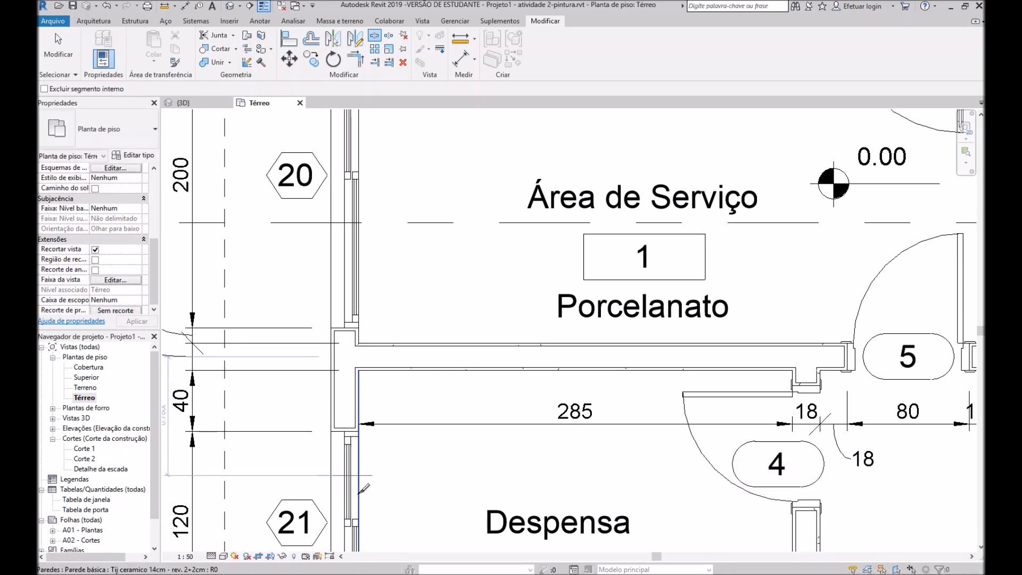
Split the wall between the Despensa and the stairs where the Despensa's door wall meets it, and end the splitting
{"action": "scroll", "coordinate": [415, 308], "scroll_direction": "down", "scroll_amount": 4}
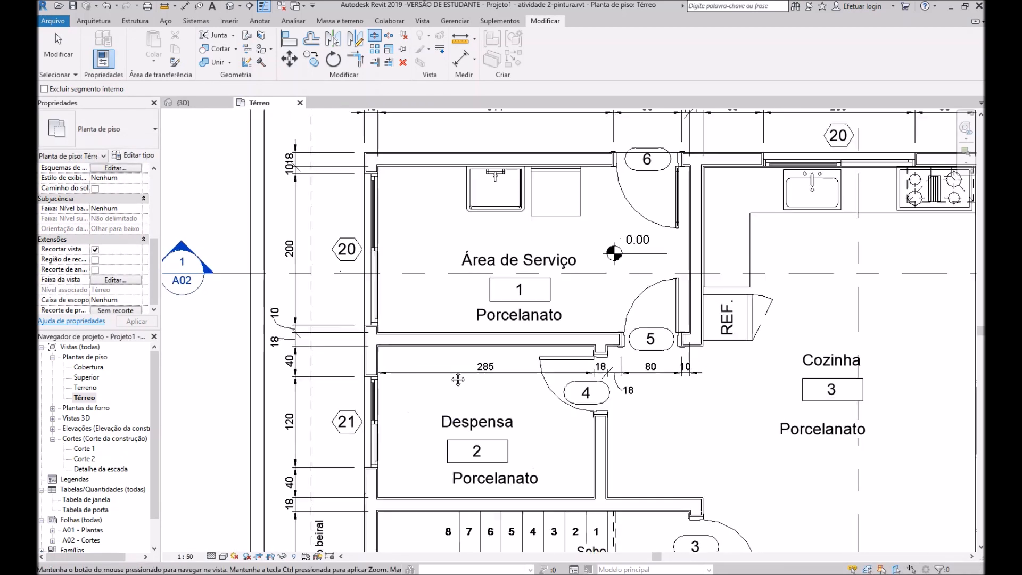
{"action": "middle_click_drag", "start_coordinate": [658, 171], "coordinate": [574, 90]}
{"action": "scroll", "coordinate": [564, 228], "scroll_direction": "down", "scroll_amount": 2}
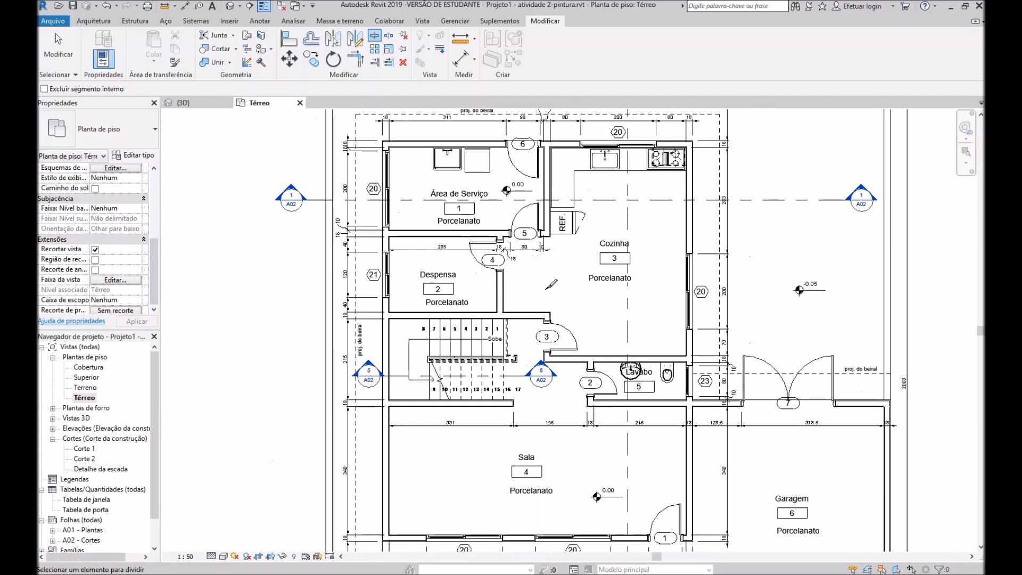
{"action": "scroll", "coordinate": [519, 246], "scroll_direction": "up", "scroll_amount": 4}
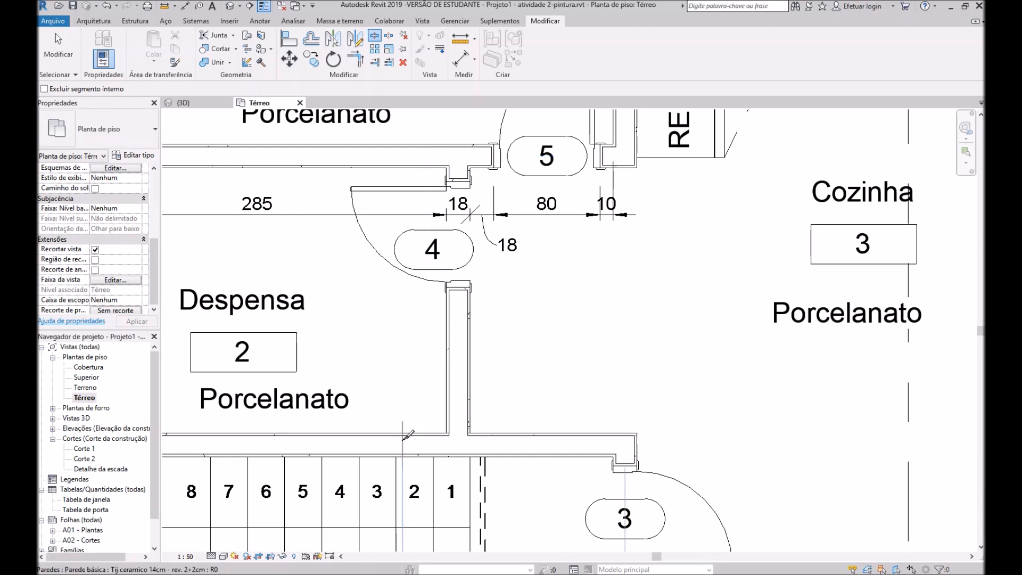
{"action": "left_click", "coordinate": [437, 442]}
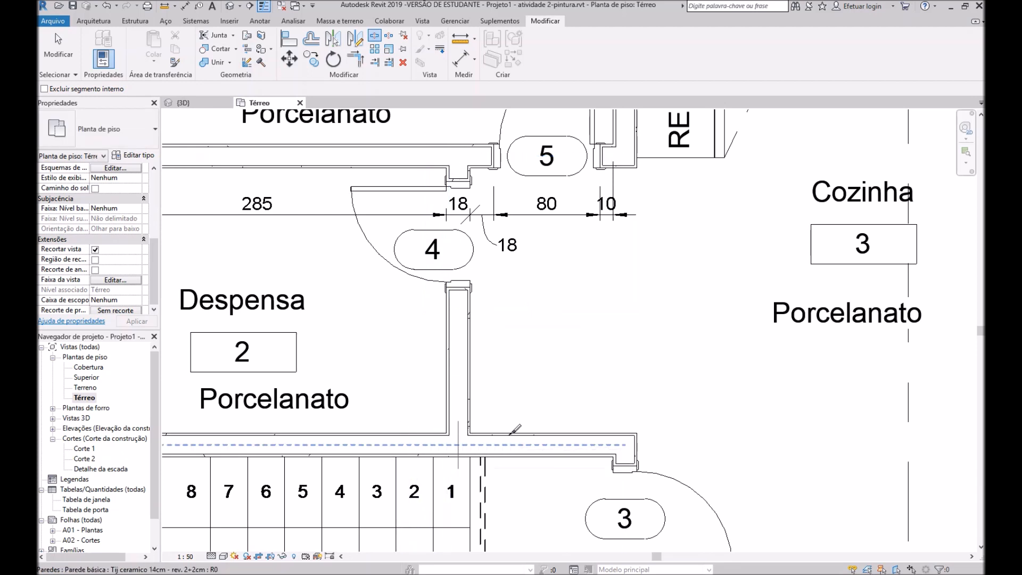
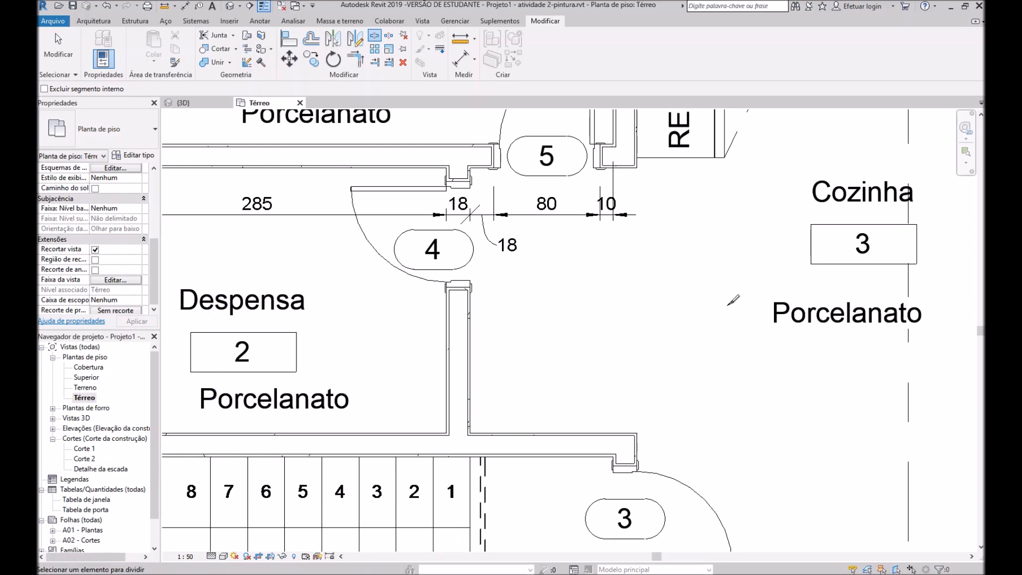
{"action": "scroll", "coordinate": [729, 305], "scroll_direction": "down", "scroll_amount": 5}
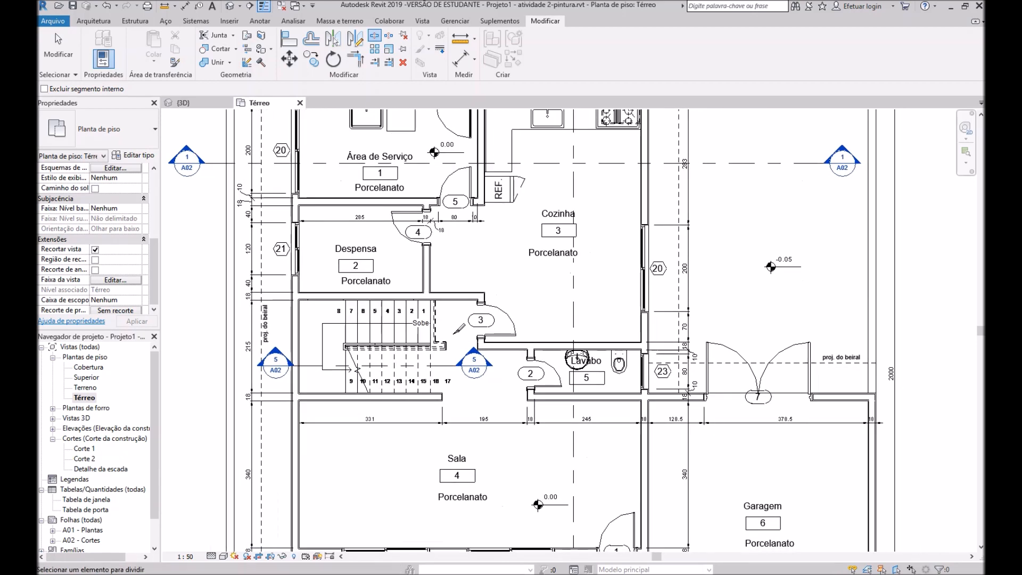
{"action": "scroll", "coordinate": [425, 352], "scroll_direction": "up", "scroll_amount": 3}
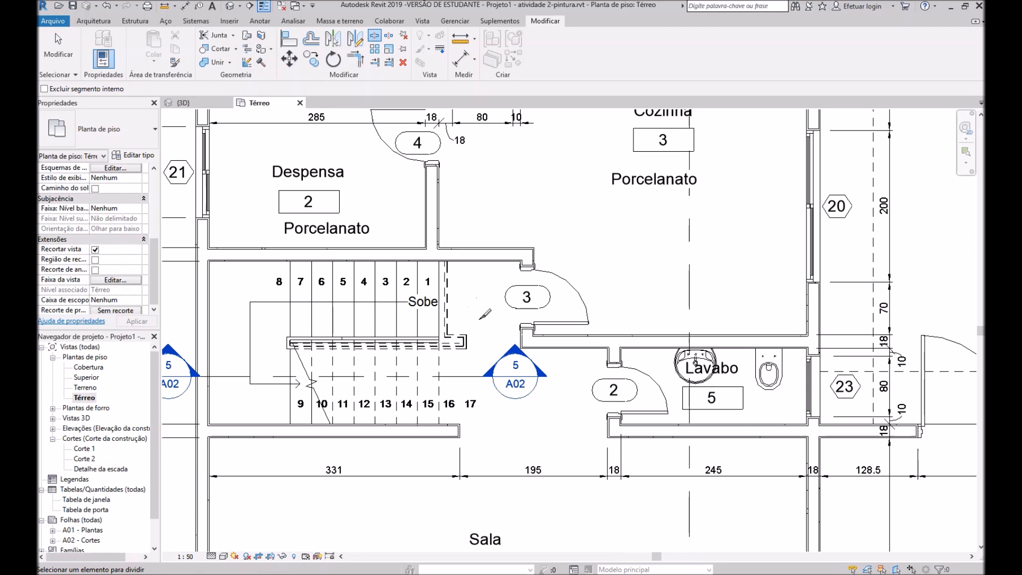
{"action": "scroll", "coordinate": [479, 308], "scroll_direction": "down", "scroll_amount": 2}
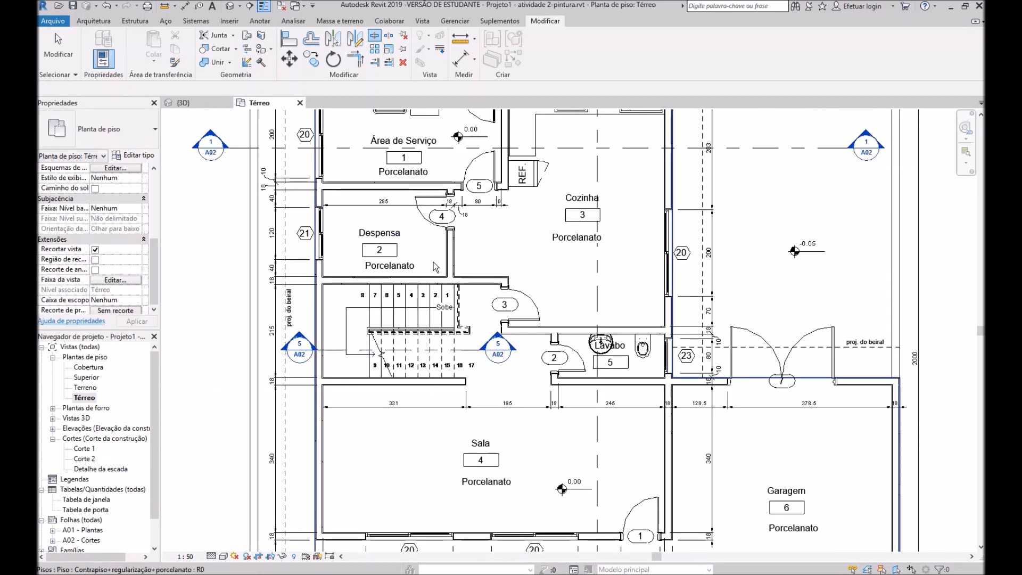
{"action": "key", "text": "Escape"}
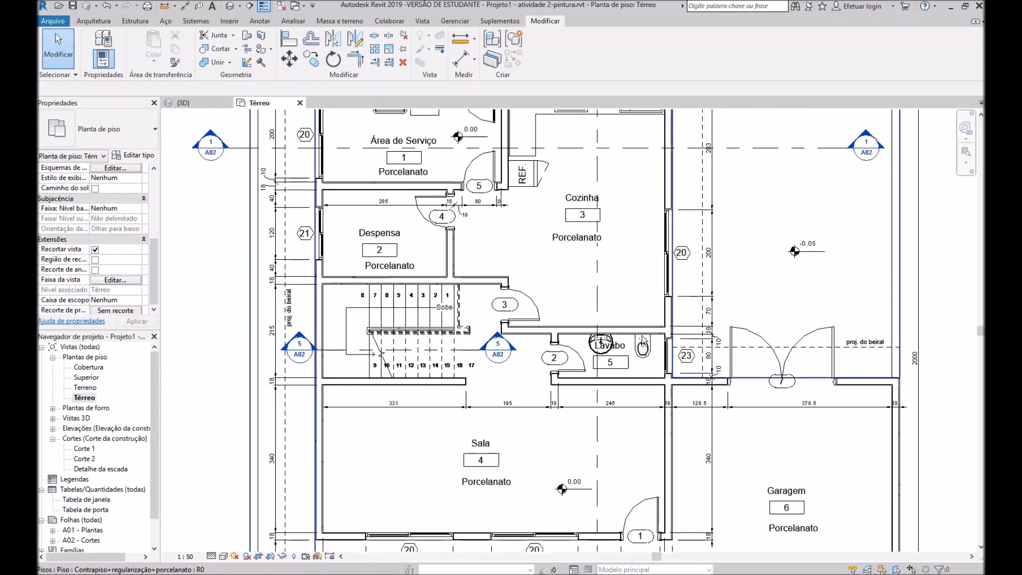
In the 3D view, paint the outer wall's inner faces along the sala, stairs and Despensa, and the Despensa's far wall, with Pintura Látex PVA paredes
{"action": "left_click", "coordinate": [196, 104]}
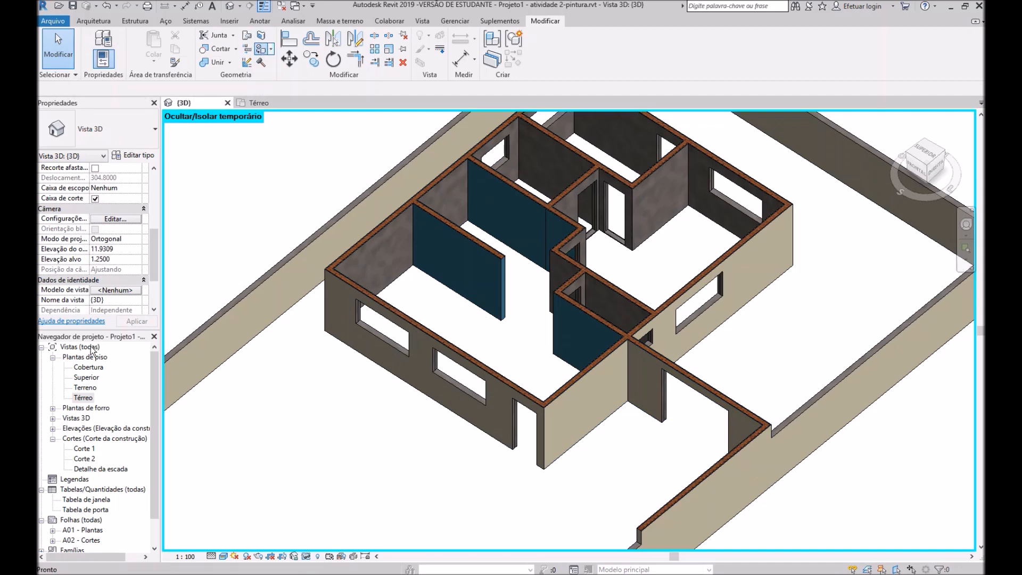
{"action": "left_click", "coordinate": [99, 478]}
{"action": "left_click", "coordinate": [163, 252]}
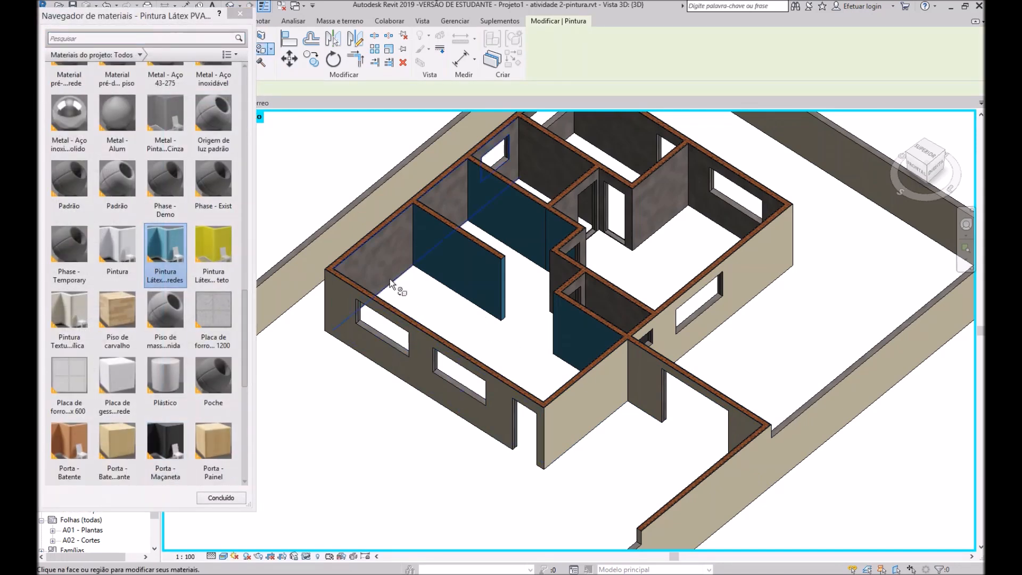
{"action": "left_click", "coordinate": [386, 260]}
{"action": "scroll", "coordinate": [519, 220], "scroll_direction": "up", "scroll_amount": 4}
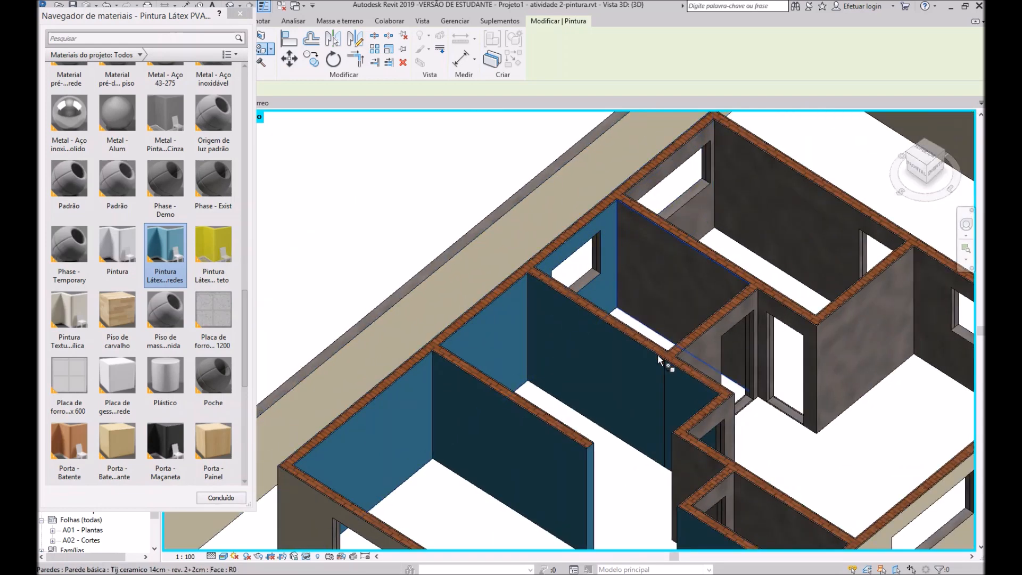
{"action": "left_click", "coordinate": [670, 266]}
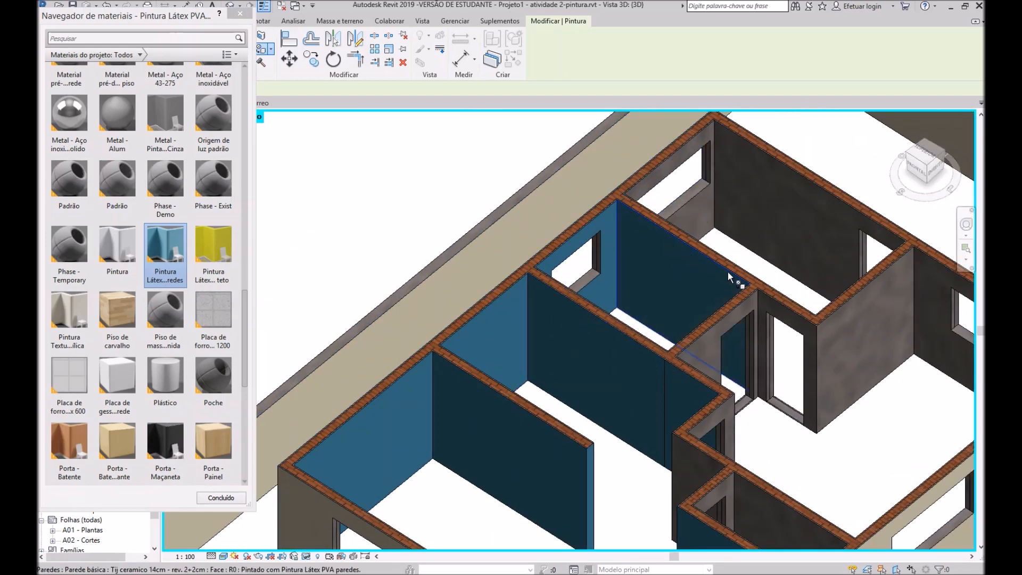
Paint the sala's front window wall, the partition's stair-side face and the Despensa's remaining faces with Pintura Látex PVA paredes
{"action": "middle_click_drag", "start_coordinate": [773, 461], "coordinate": [636, 295], "text": "shift"}
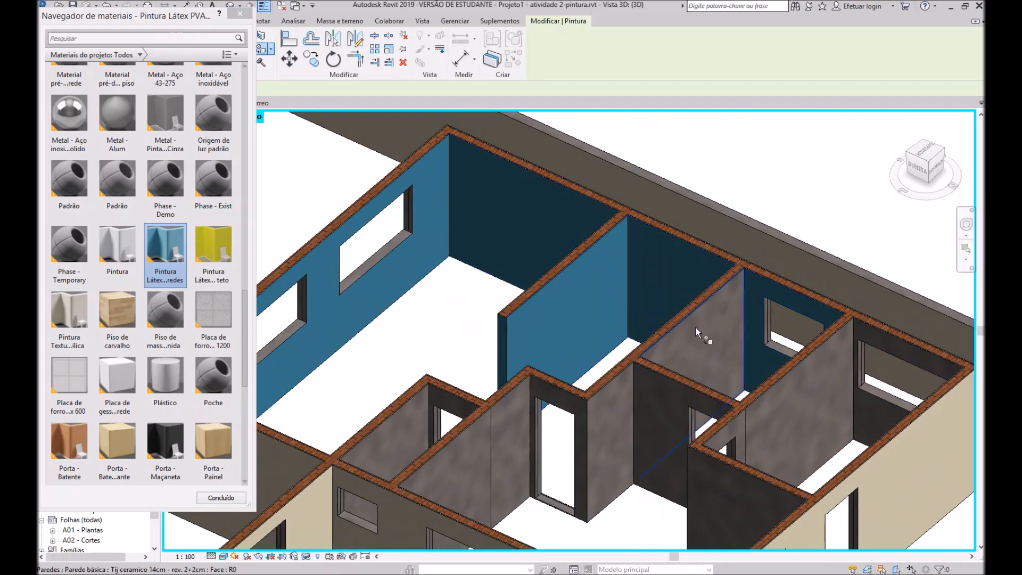
{"action": "mouse_move", "coordinate": [430, 403]}
{"action": "middle_mouse_down", "text": "shift"}
{"action": "mouse_move", "coordinate": [637, 381]}
{"action": "mouse_move", "coordinate": [671, 327]}
{"action": "mouse_move", "coordinate": [413, 413]}
{"action": "mouse_move", "coordinate": [430, 414]}
{"action": "middle_mouse_up", "text": "shift"}
{"action": "left_click", "coordinate": [476, 334]}
{"action": "middle_click_drag", "start_coordinate": [388, 269], "coordinate": [580, 305], "text": "shift"}
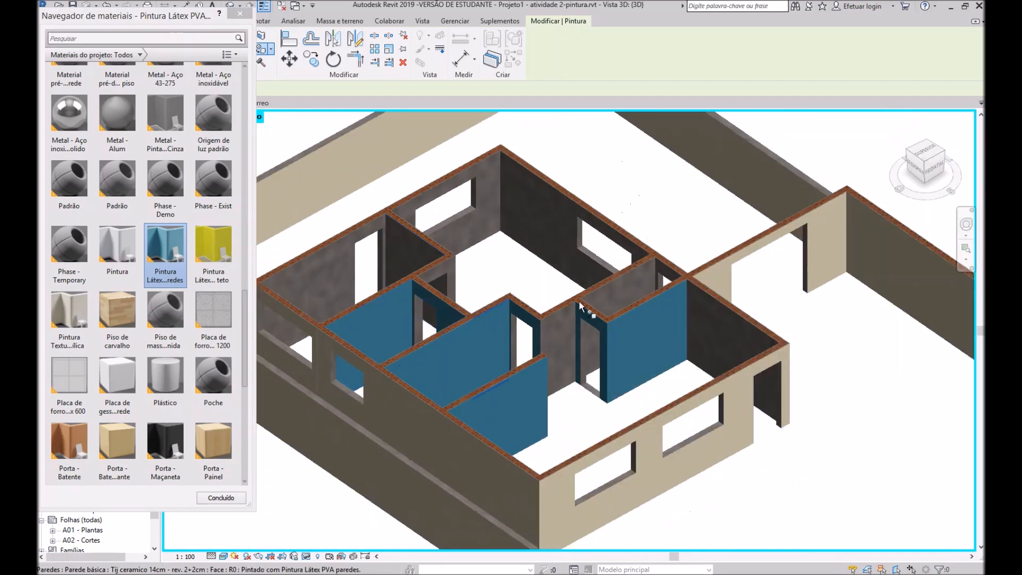
Paint the sala's garage-side wall and the short hall wall beside the lavabo door with Pintura Látex PVA paredes
{"action": "left_click", "coordinate": [710, 323]}
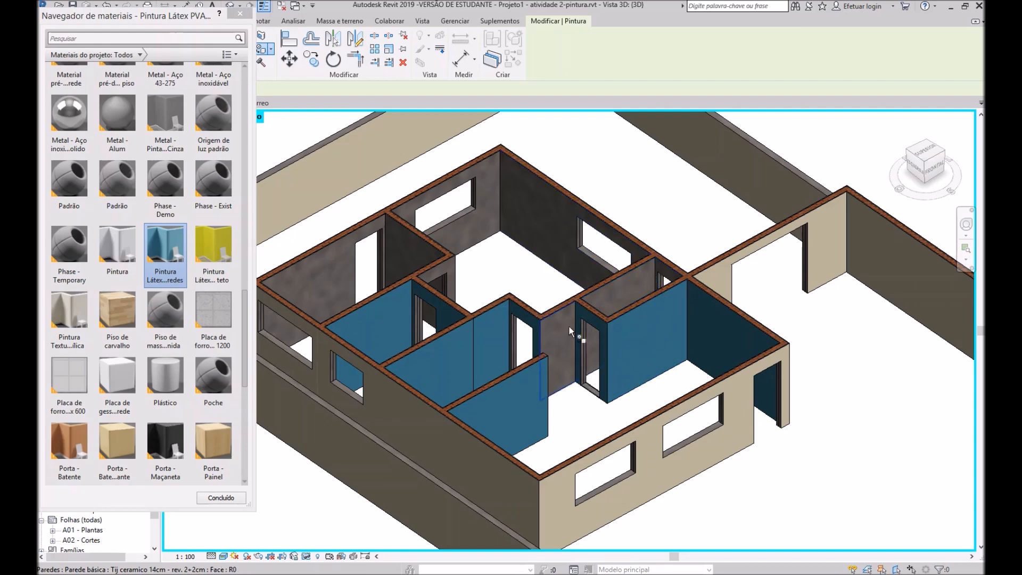
{"action": "scroll", "coordinate": [567, 347], "scroll_direction": "up", "scroll_amount": 2}
{"action": "left_click", "coordinate": [567, 311]}
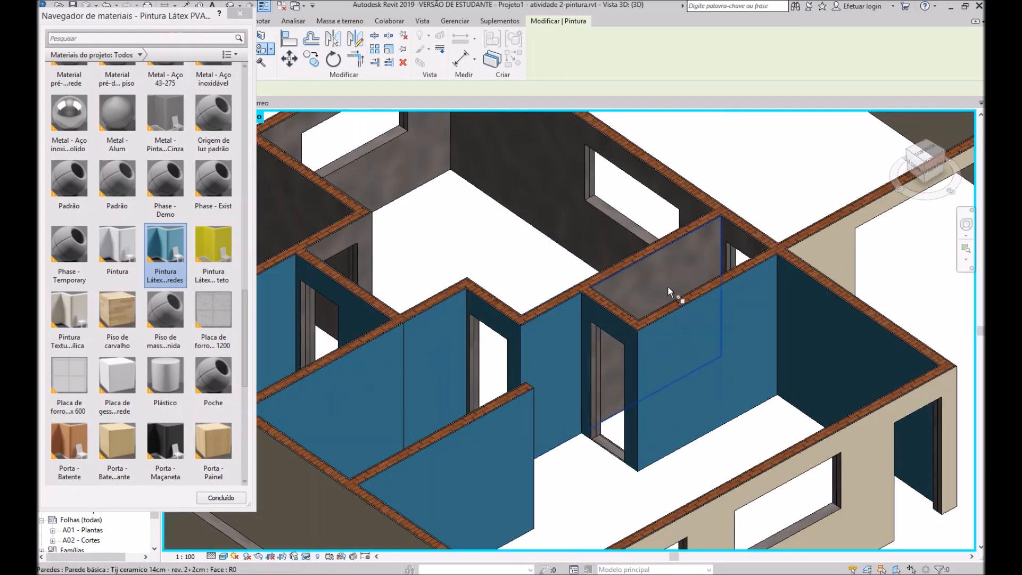
Search the materials for "azule", choose Azulejos 20 x 20, and paint the kitchen's two outer walls and the adjoining service room's long walls
{"action": "scroll", "coordinate": [643, 283], "scroll_direction": "down", "scroll_amount": 4}
{"action": "mouse_move", "coordinate": [686, 405]}
{"action": "middle_mouse_down", "text": "shift"}
{"action": "mouse_move", "coordinate": [579, 432]}
{"action": "mouse_move", "coordinate": [705, 350]}
{"action": "mouse_move", "coordinate": [511, 321]}
{"action": "mouse_move", "coordinate": [694, 405]}
{"action": "mouse_move", "coordinate": [890, 427]}
{"action": "mouse_move", "coordinate": [685, 360]}
{"action": "mouse_move", "coordinate": [520, 406]}
{"action": "mouse_move", "coordinate": [662, 408]}
{"action": "mouse_move", "coordinate": [725, 378]}
{"action": "mouse_move", "coordinate": [582, 388]}
{"action": "mouse_move", "coordinate": [473, 376]}
{"action": "mouse_move", "coordinate": [510, 381]}
{"action": "middle_mouse_up", "text": "shift"}
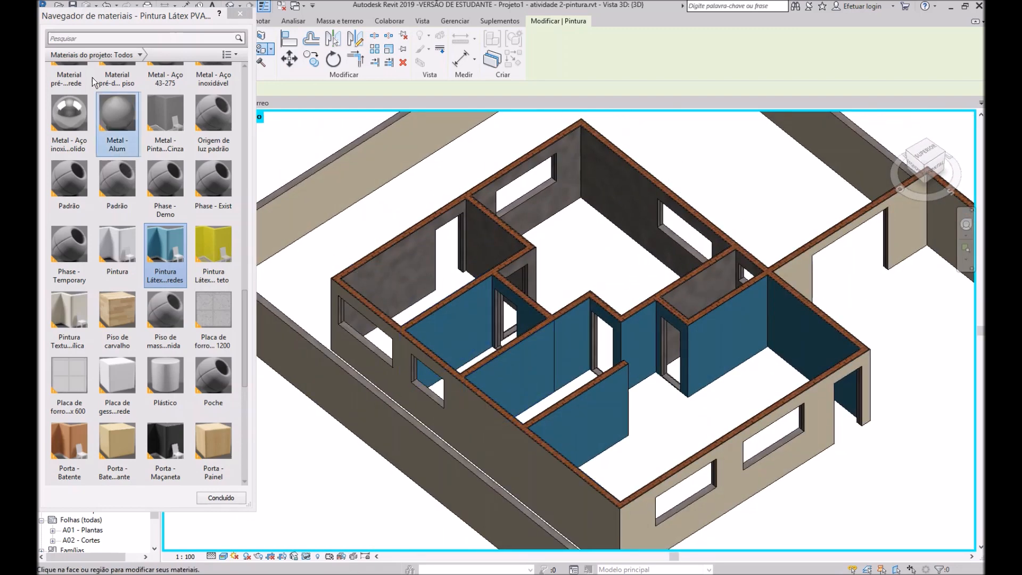
{"action": "scroll", "coordinate": [88, 80], "scroll_direction": "up", "scroll_amount": 1}
{"action": "left_click", "coordinate": [85, 40]}
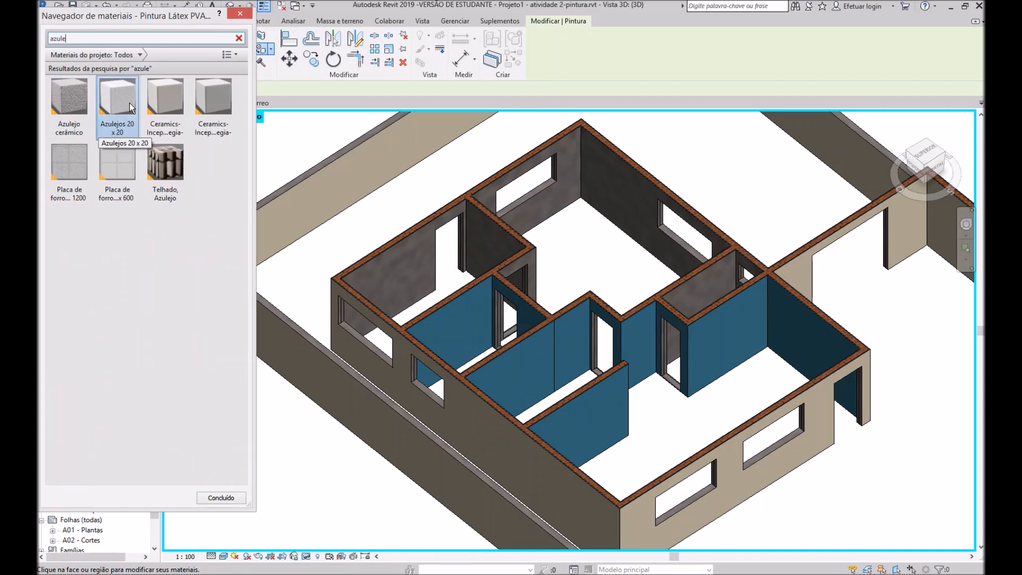
{"action": "left_click", "coordinate": [120, 95]}
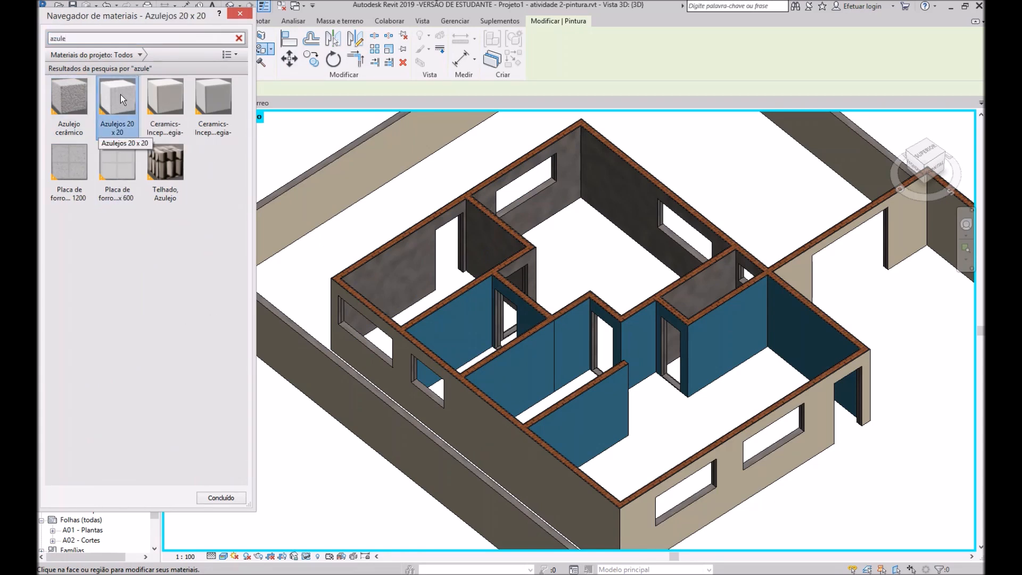
{"action": "left_click", "coordinate": [420, 248]}
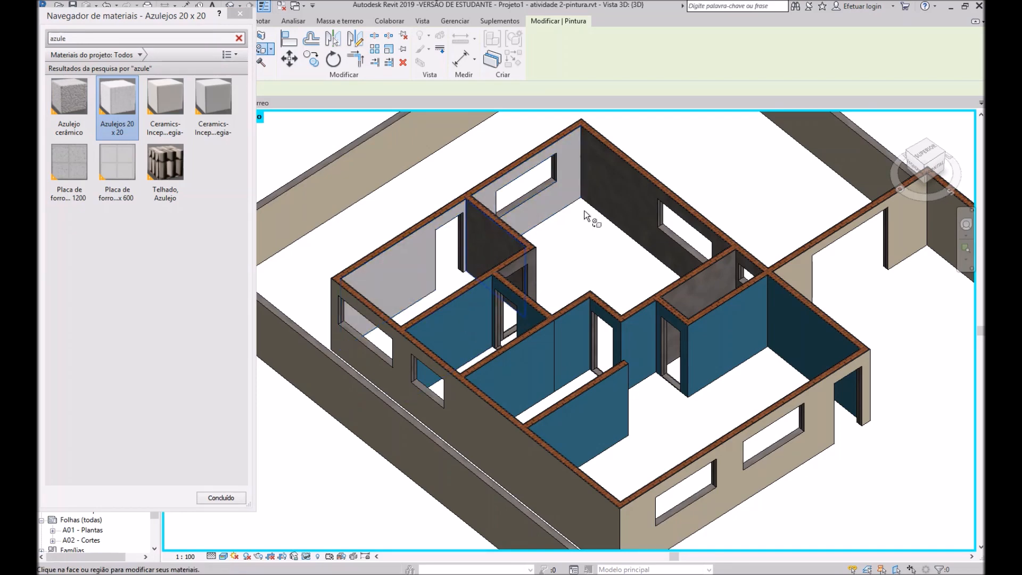
{"action": "left_click", "coordinate": [607, 178]}
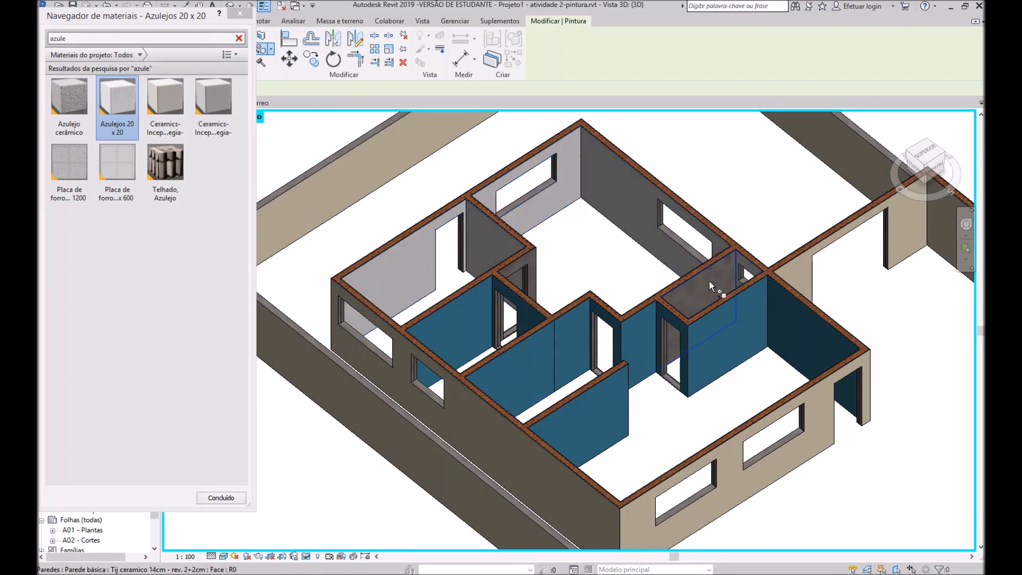
Paint the lavabo's inner faces and the kitchen-side faces of the lavabo, Despensa and hall walls with Azulejos 20 x 20
{"action": "middle_click_drag", "start_coordinate": [714, 282], "coordinate": [721, 327], "text": "shift"}
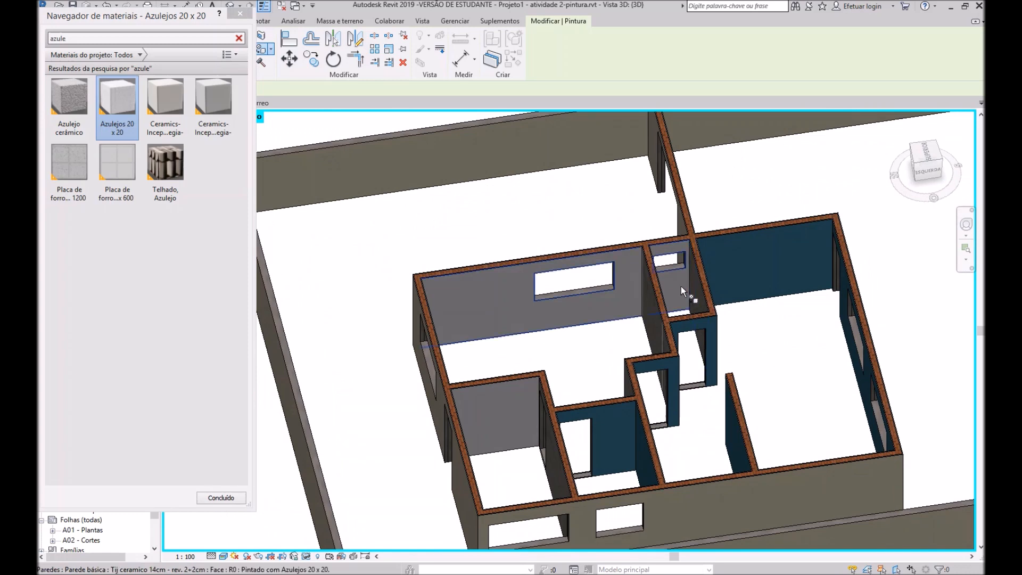
{"action": "middle_click_drag", "start_coordinate": [630, 404], "coordinate": [717, 354], "text": "shift"}
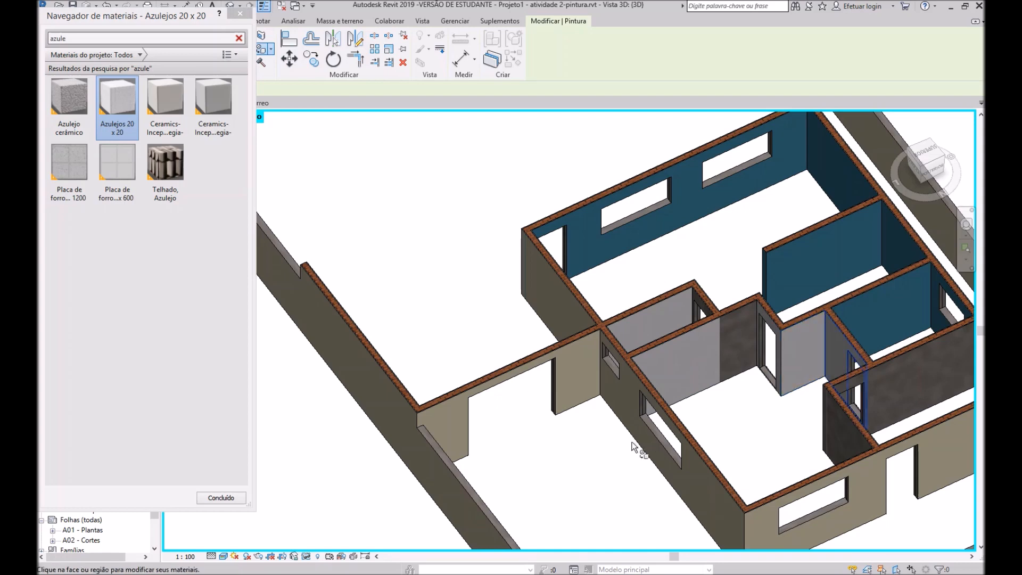
{"action": "middle_click_drag", "start_coordinate": [639, 445], "coordinate": [673, 446], "text": "shift"}
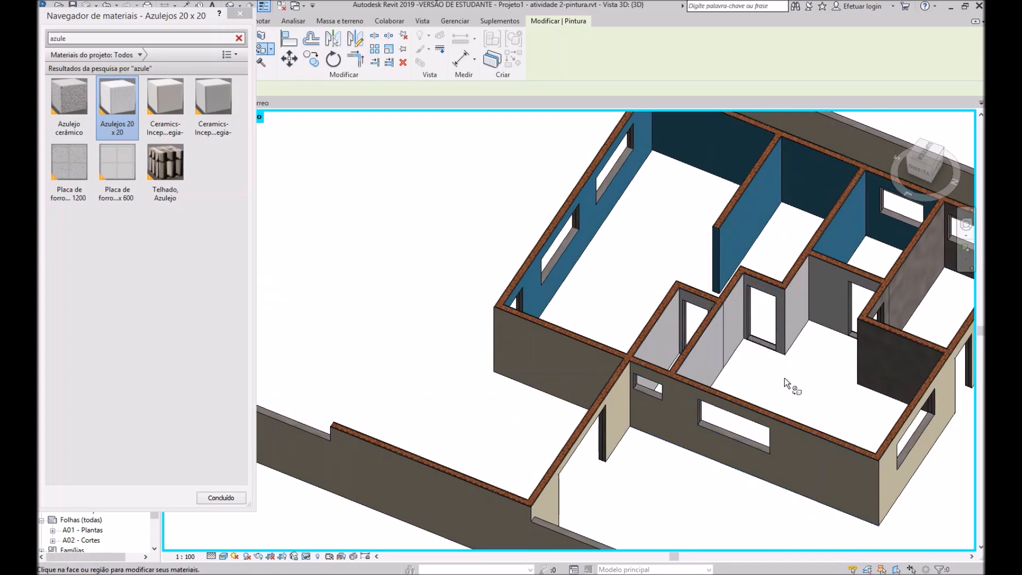
{"action": "scroll", "coordinate": [778, 375], "scroll_direction": "up", "scroll_amount": 5}
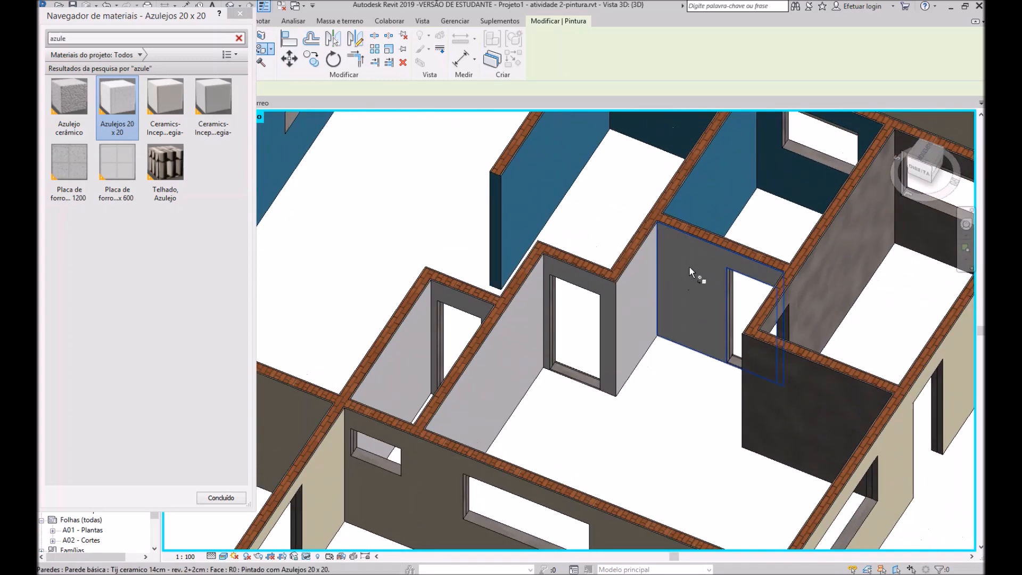
Paint the wall between the kitchen and service room, the service room's window wall and its remaining inner faces with Azulejos 20 x 20
{"action": "middle_click_drag", "start_coordinate": [689, 266], "coordinate": [666, 382], "text": "shift"}
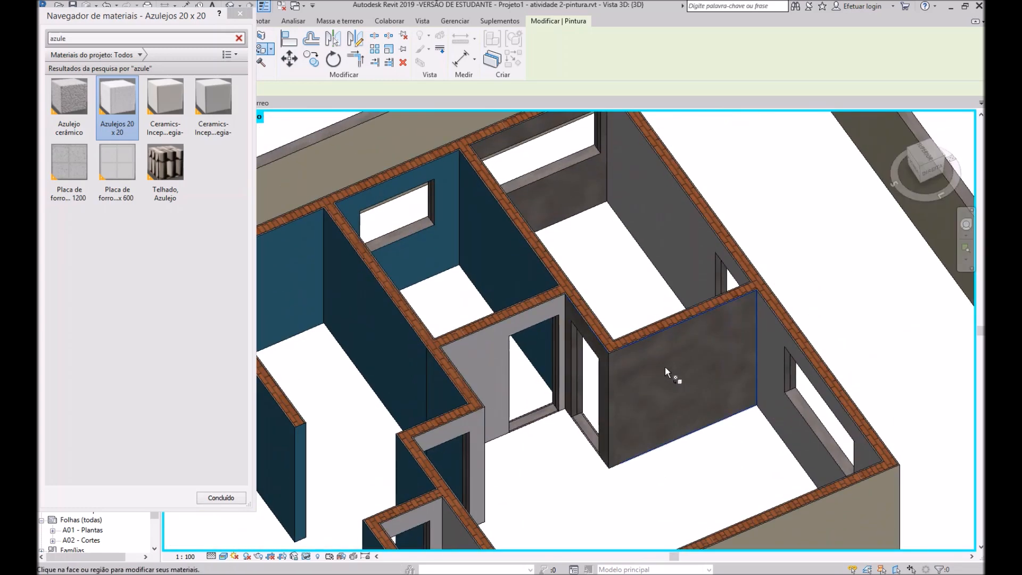
{"action": "left_click", "coordinate": [665, 366]}
{"action": "scroll", "coordinate": [601, 458], "scroll_direction": "down", "scroll_amount": 5}
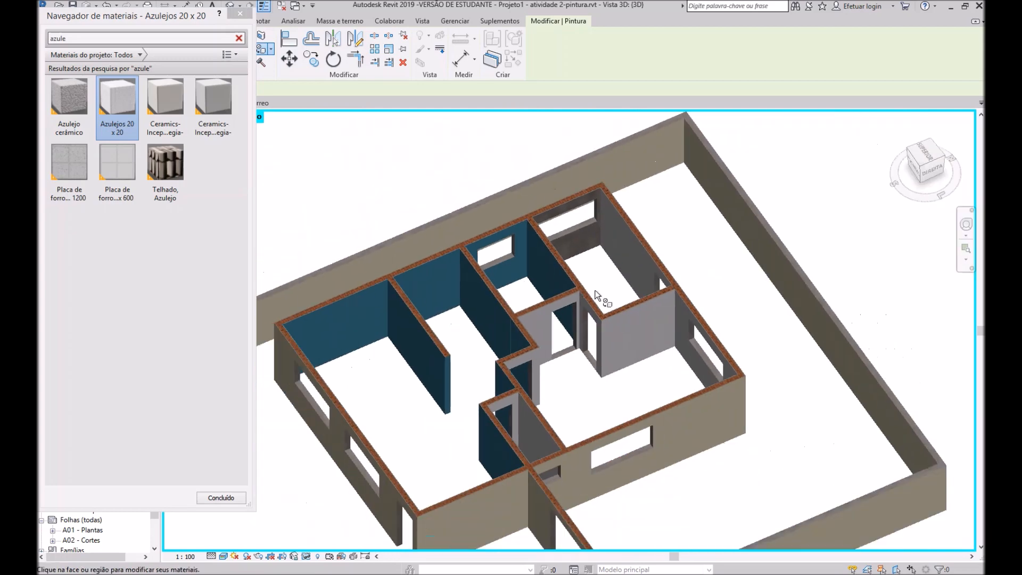
{"action": "left_click", "coordinate": [579, 238]}
{"action": "mouse_move", "coordinate": [580, 238]}
{"action": "middle_mouse_down", "text": "shift"}
{"action": "mouse_move", "coordinate": [522, 372]}
{"action": "mouse_move", "coordinate": [673, 441]}
{"action": "middle_mouse_up", "text": "shift"}
{"action": "left_click", "coordinate": [698, 407]}
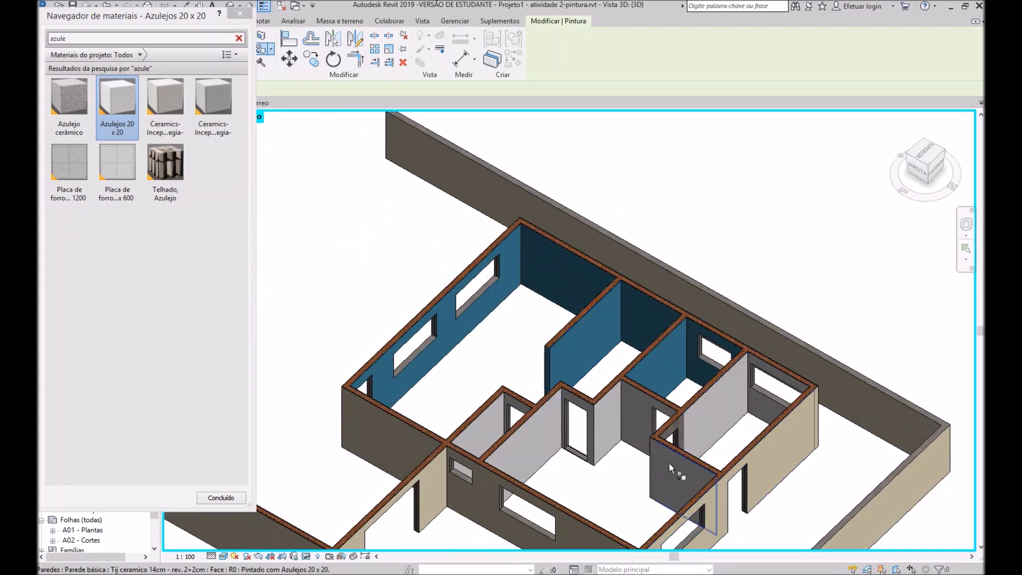
{"action": "scroll", "coordinate": [723, 455], "scroll_direction": "up", "scroll_amount": 3}
{"action": "mouse_move", "coordinate": [724, 454]}
{"action": "middle_mouse_down", "text": "shift"}
{"action": "mouse_move", "coordinate": [613, 462]}
{"action": "mouse_move", "coordinate": [532, 490]}
{"action": "mouse_move", "coordinate": [543, 270]}
{"action": "middle_mouse_up", "text": "shift"}
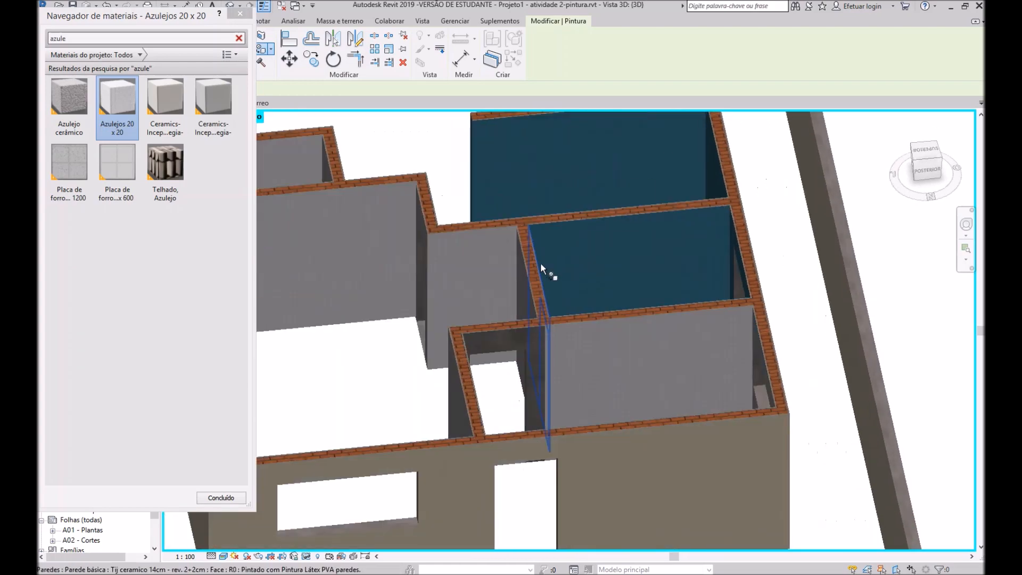
{"action": "middle_click_drag", "start_coordinate": [618, 433], "coordinate": [670, 424], "text": "shift"}
{"action": "scroll", "coordinate": [671, 424], "scroll_direction": "down", "scroll_amount": 1}
{"action": "middle_click_drag", "start_coordinate": [474, 397], "coordinate": [446, 374], "text": "shift"}
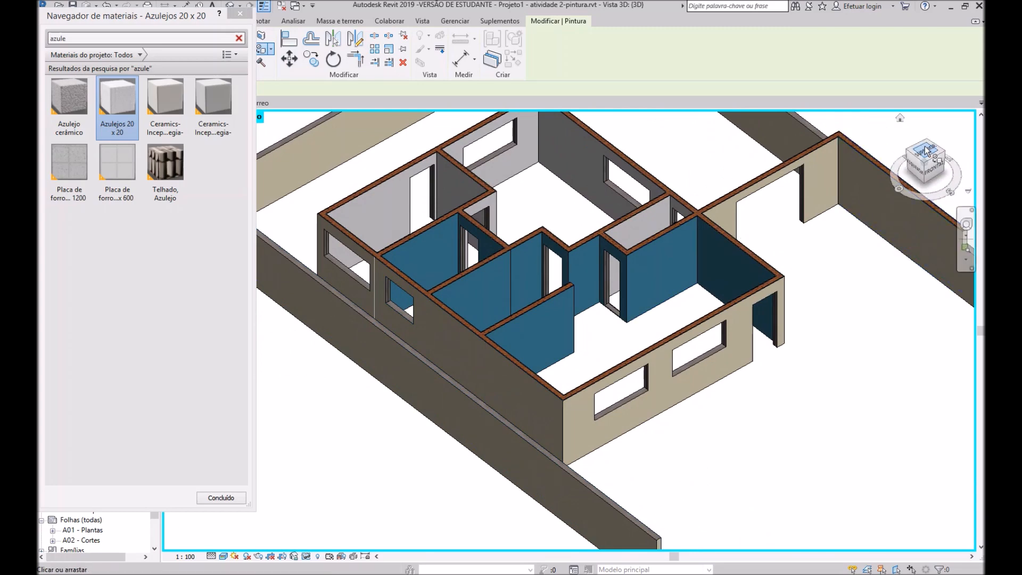
Examine the painted ground-floor walls from each corner of the house for unpainted faces
{"action": "scroll", "coordinate": [596, 262], "scroll_direction": "down", "scroll_amount": 1}
{"action": "middle_click_drag", "start_coordinate": [596, 261], "coordinate": [538, 345]}
{"action": "scroll", "coordinate": [612, 298], "scroll_direction": "up", "scroll_amount": 1}
{"action": "middle_click_drag", "start_coordinate": [640, 290], "coordinate": [736, 248]}
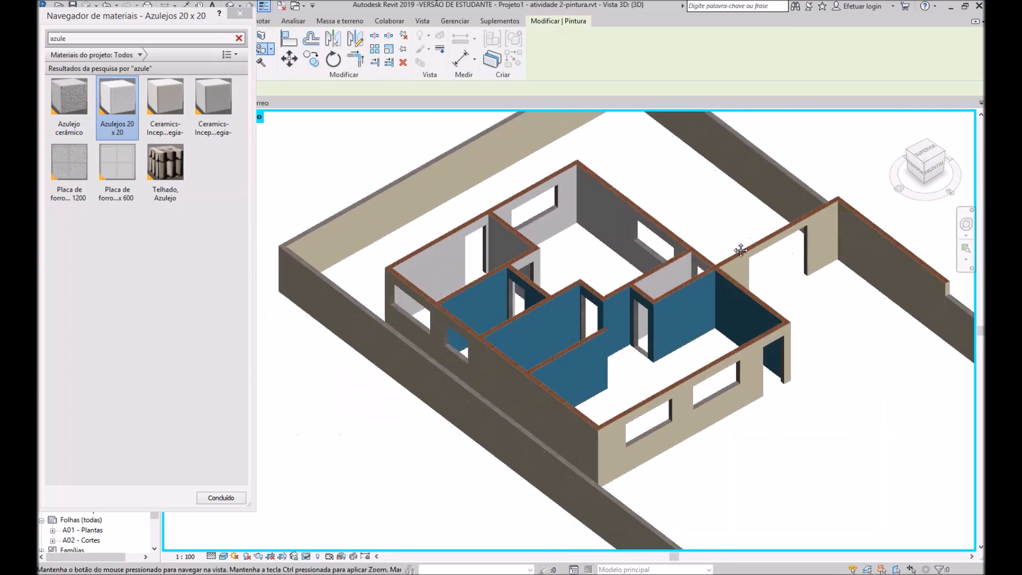
{"action": "left_click", "coordinate": [924, 168]}
{"action": "scroll", "coordinate": [651, 292], "scroll_direction": "up", "scroll_amount": 2}
{"action": "scroll", "coordinate": [650, 291], "scroll_direction": "up", "scroll_amount": 1}
{"action": "middle_click_drag", "start_coordinate": [538, 364], "coordinate": [706, 308]}
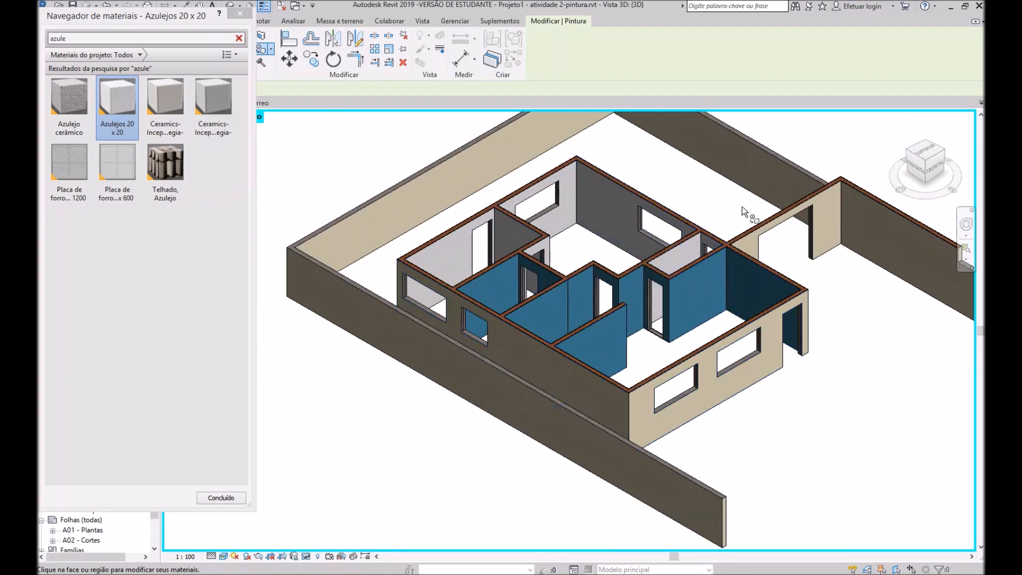
{"action": "middle_click_drag", "start_coordinate": [746, 196], "coordinate": [677, 246]}
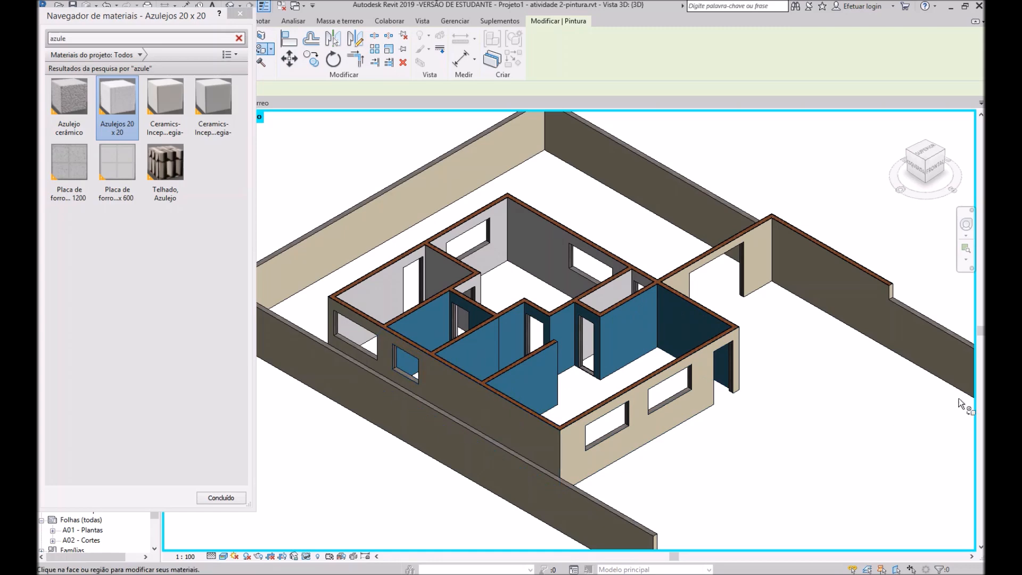
{"action": "left_click", "coordinate": [943, 152]}
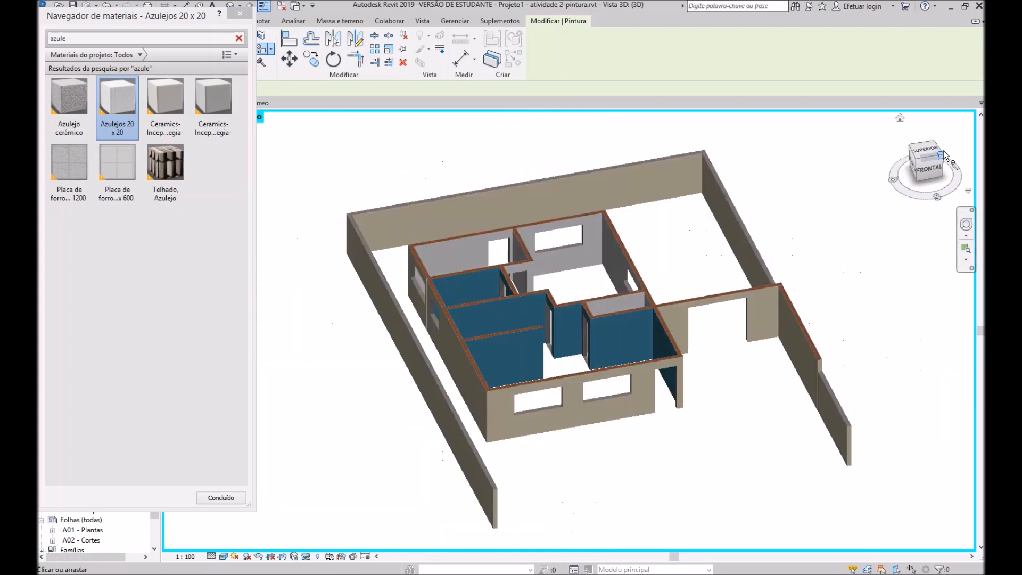
{"action": "middle_click_drag", "start_coordinate": [618, 387], "coordinate": [689, 435]}
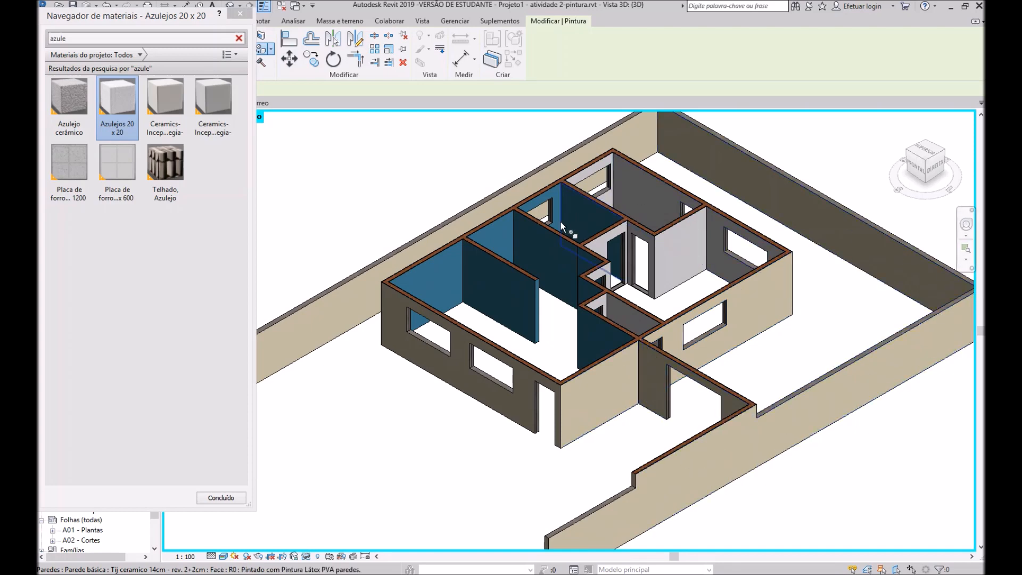
{"action": "left_click", "coordinate": [945, 146]}
{"action": "scroll", "coordinate": [535, 391], "scroll_direction": "up", "scroll_amount": 4}
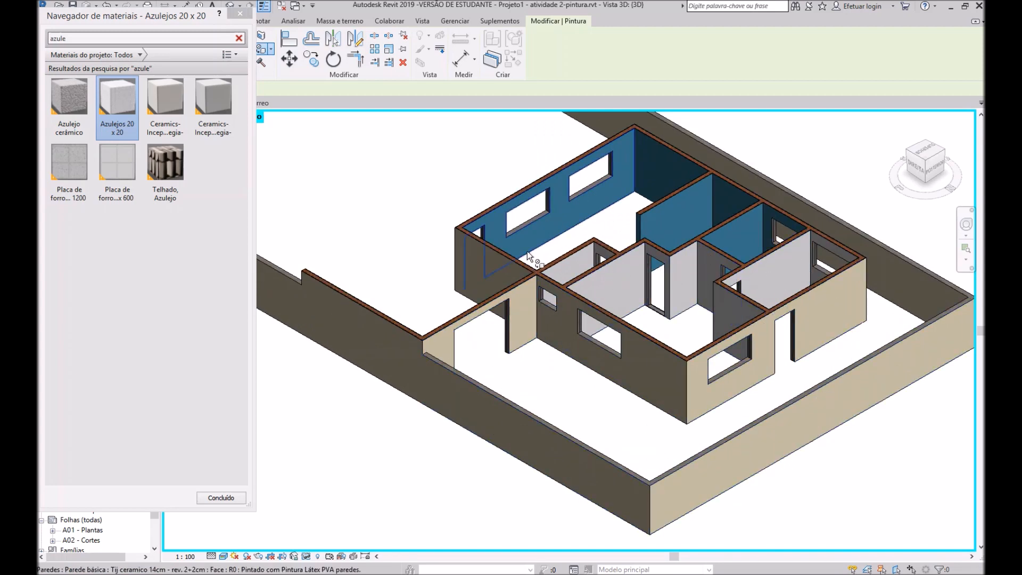
{"action": "left_click", "coordinate": [946, 152]}
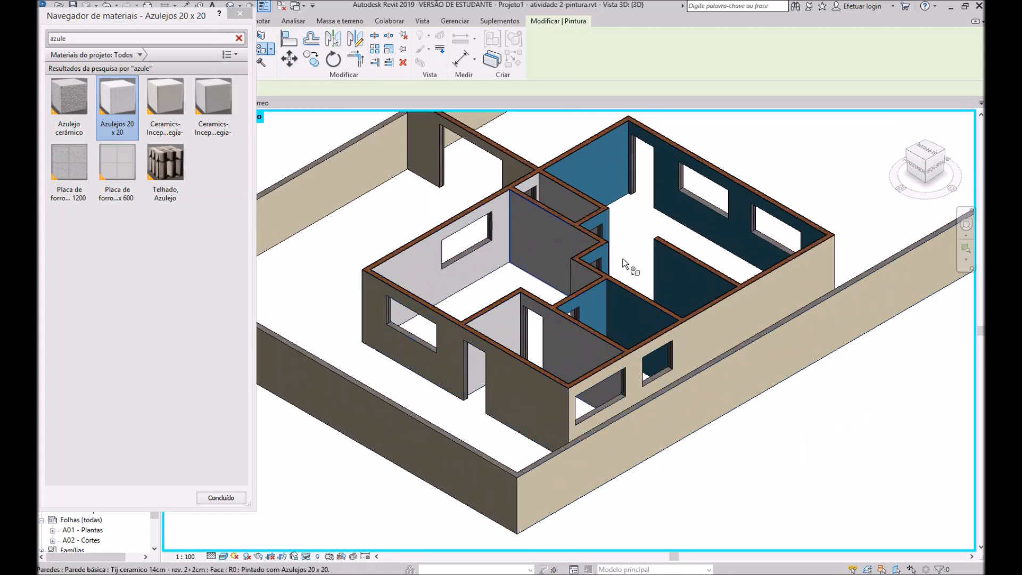
{"action": "left_click", "coordinate": [945, 153]}
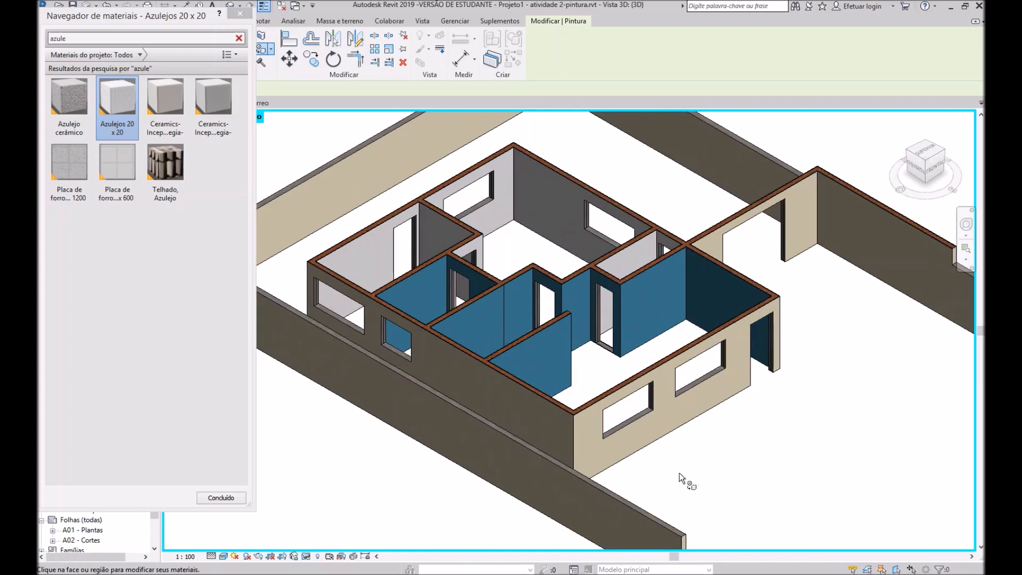
Finish painting and reset the 3D view's temporary hide/isolate
{"action": "left_click", "coordinate": [220, 498]}
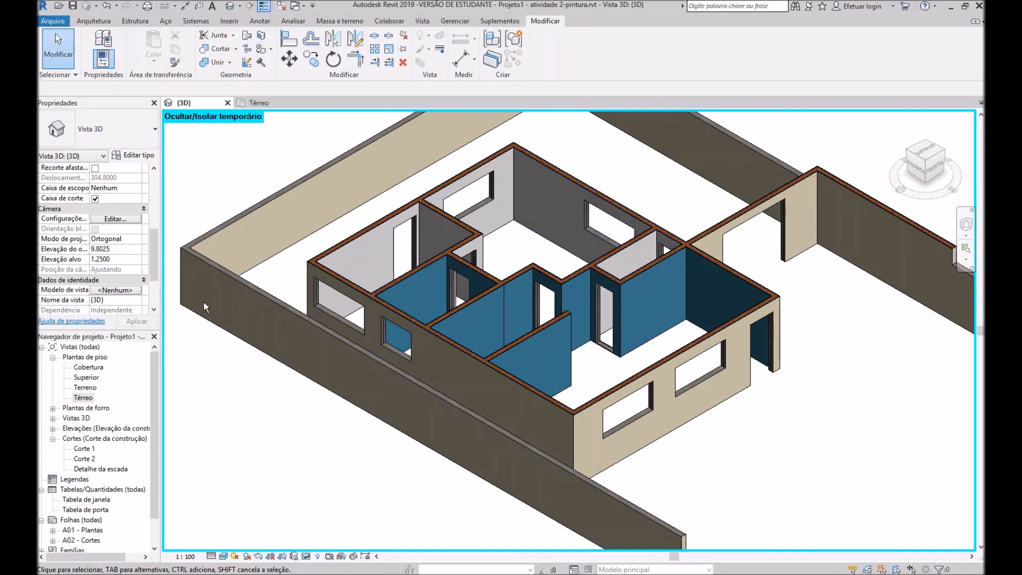
{"action": "scroll", "coordinate": [398, 204], "scroll_direction": "down", "scroll_amount": 3}
{"action": "middle_click_drag", "start_coordinate": [483, 330], "coordinate": [487, 371]}
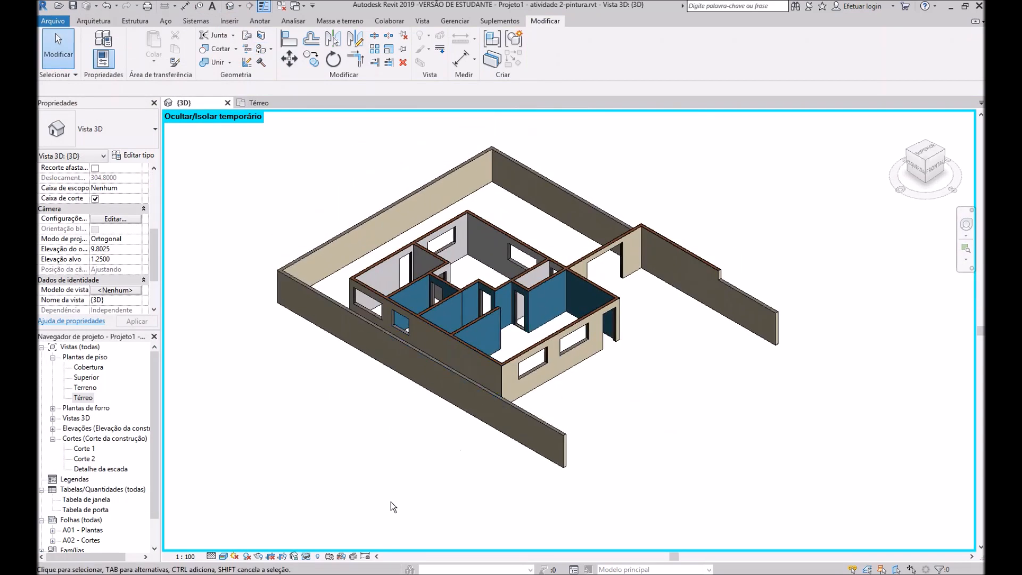
{"action": "left_click", "coordinate": [306, 556]}
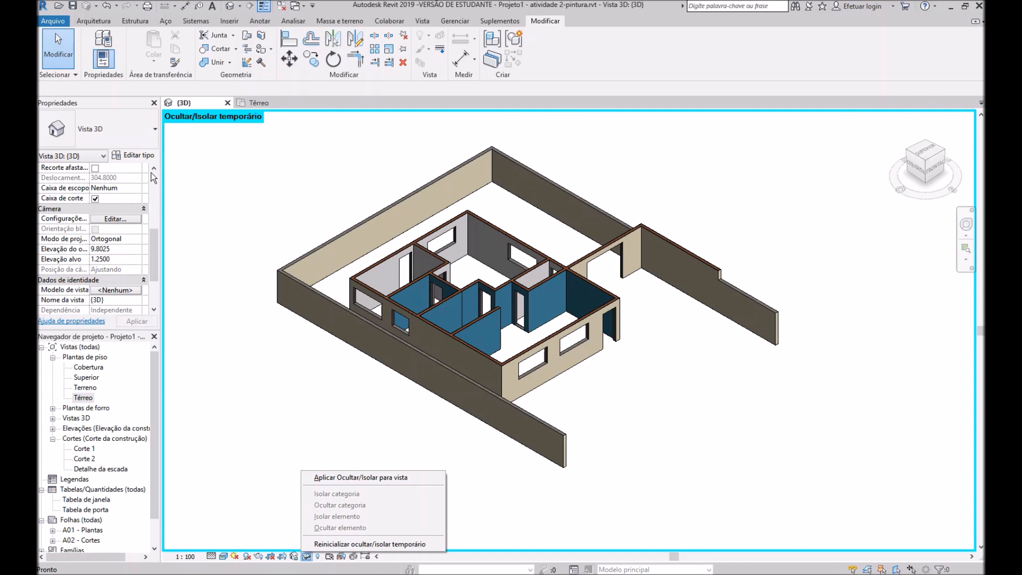
{"action": "left_click", "coordinate": [216, 192]}
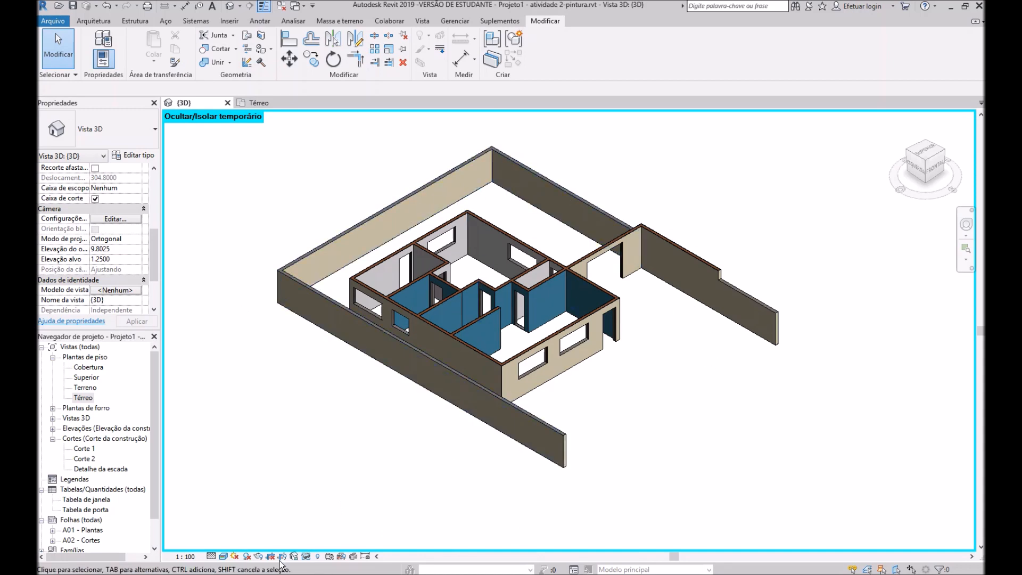
{"action": "left_click", "coordinate": [305, 556]}
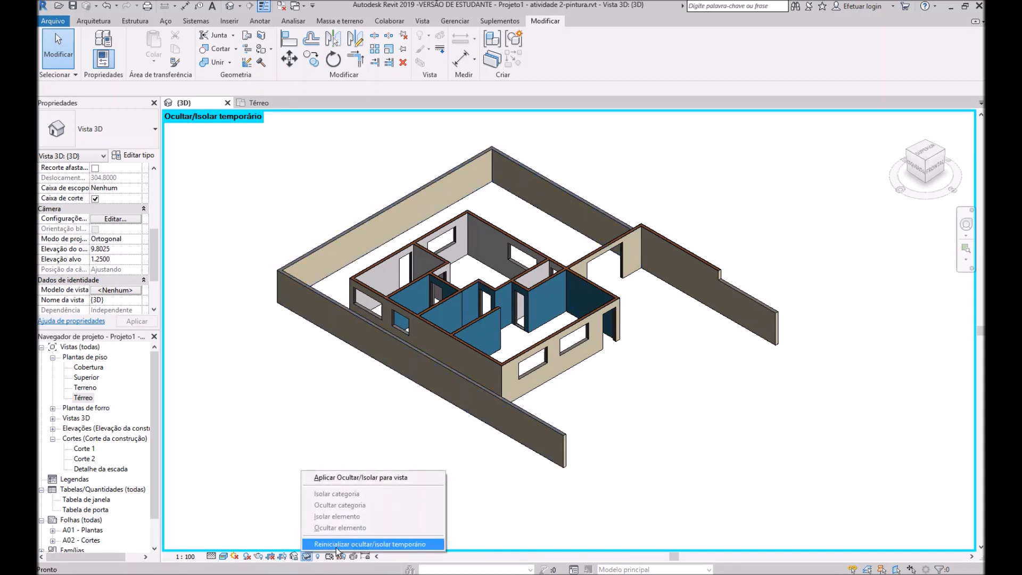
{"action": "left_click", "coordinate": [319, 546]}
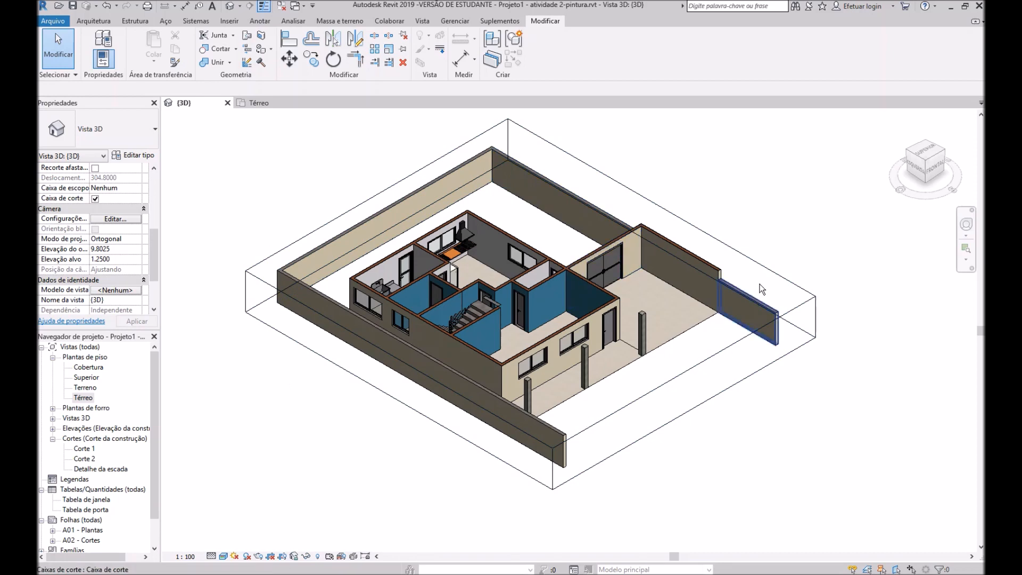
Turn off the section box (Caixa de corte) in the 3D view
{"action": "left_click", "coordinate": [747, 256]}
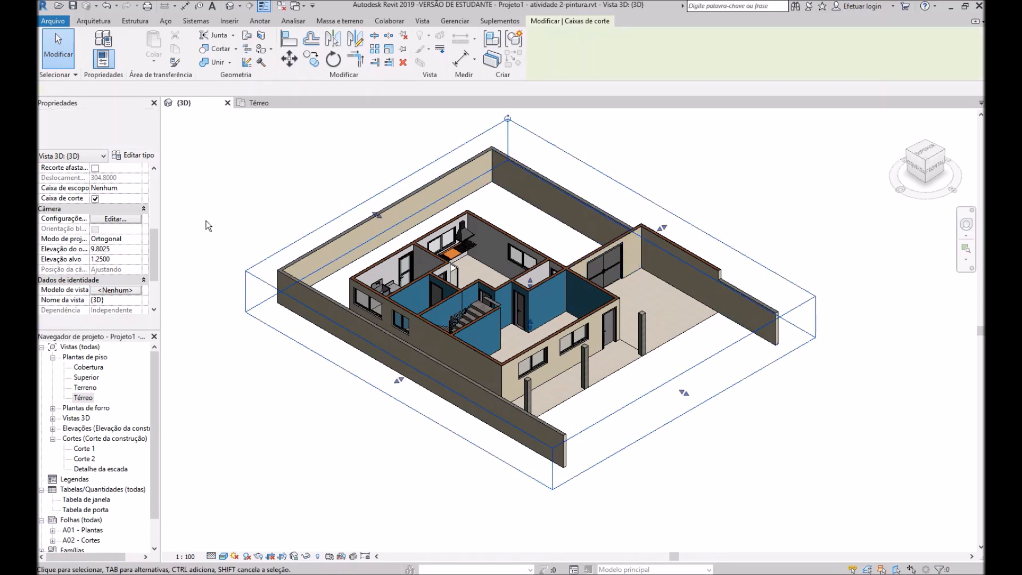
{"action": "left_click", "coordinate": [682, 184]}
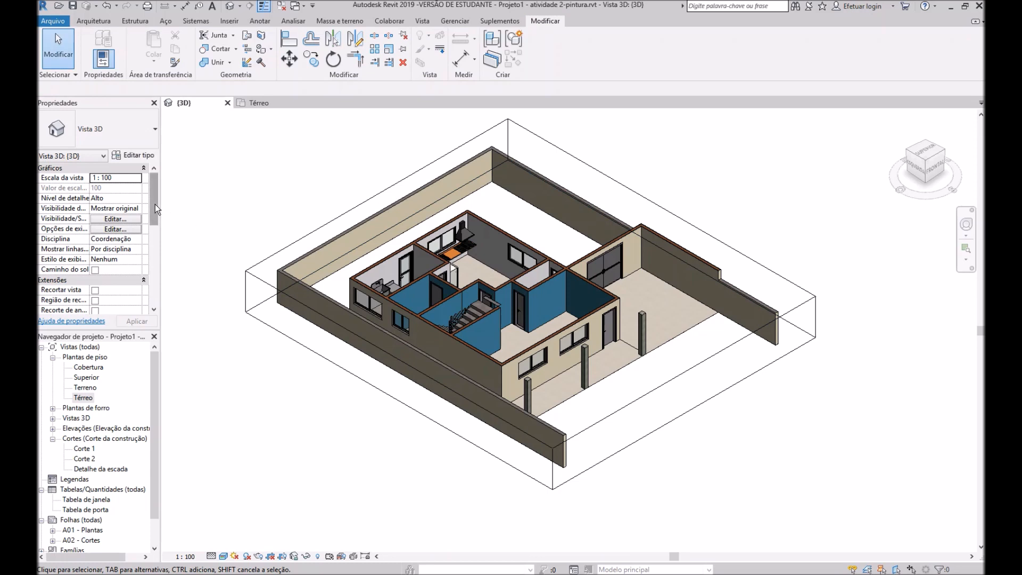
{"action": "scroll", "coordinate": [141, 225], "scroll_direction": "down", "scroll_amount": 5}
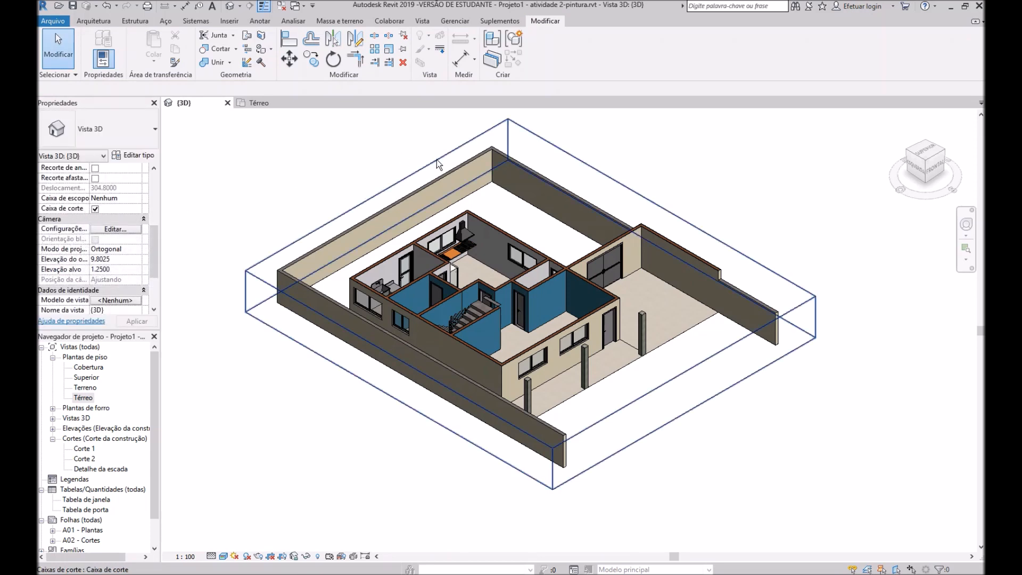
{"action": "left_click", "coordinate": [95, 209]}
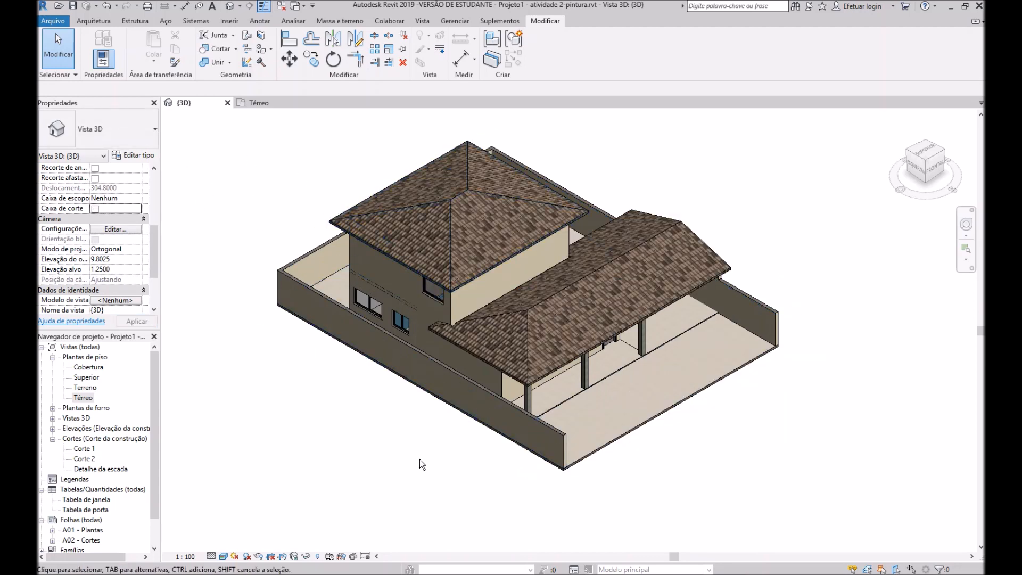
Orient the 3D view to the Superior floor plan so the upper storey is sectioned, and show it from the front-right corner
{"action": "scroll", "coordinate": [460, 301], "scroll_direction": "up", "scroll_amount": 2}
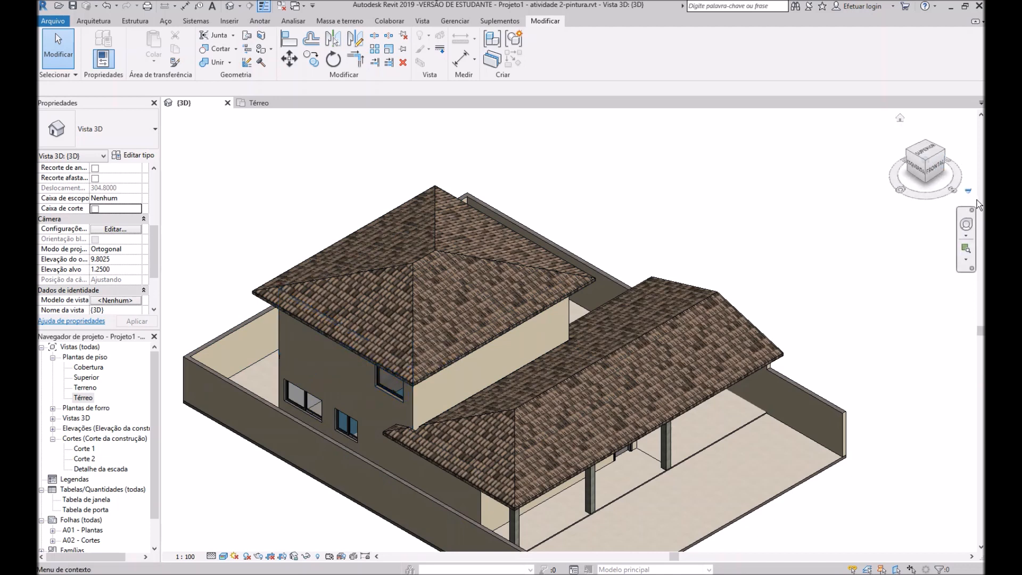
{"action": "right_click", "coordinate": [969, 194]}
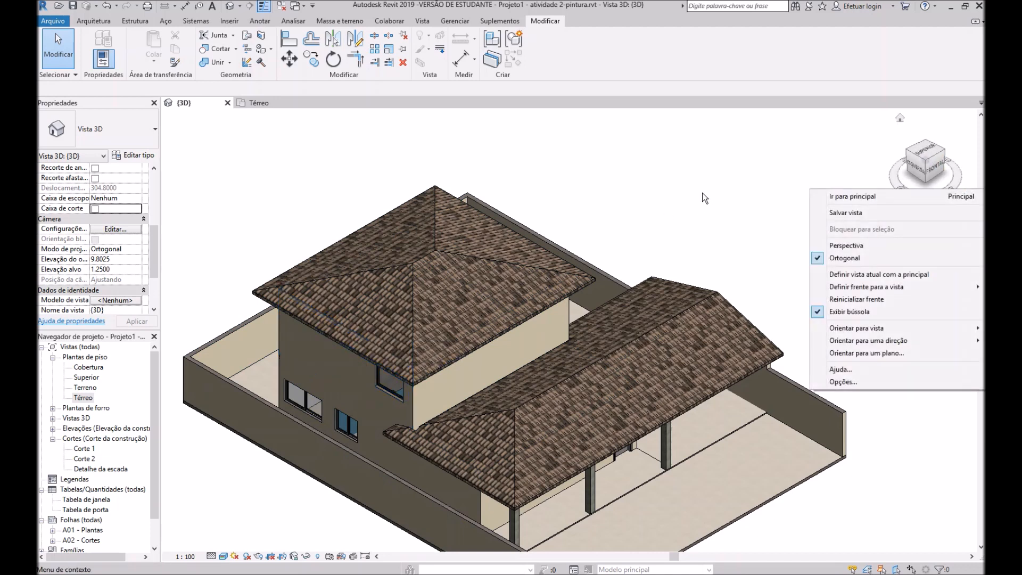
{"action": "left_click", "coordinate": [699, 206]}
{"action": "right_click", "coordinate": [970, 196]}
{"action": "mouse_move", "coordinate": [899, 332]}
{"action": "mouse_move", "coordinate": [770, 334]}
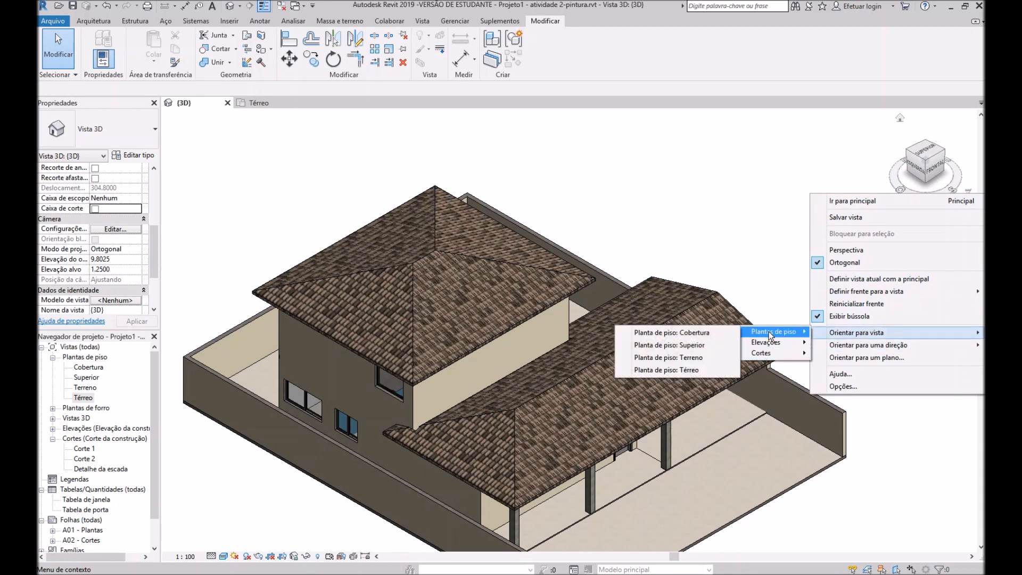
{"action": "left_click", "coordinate": [697, 345]}
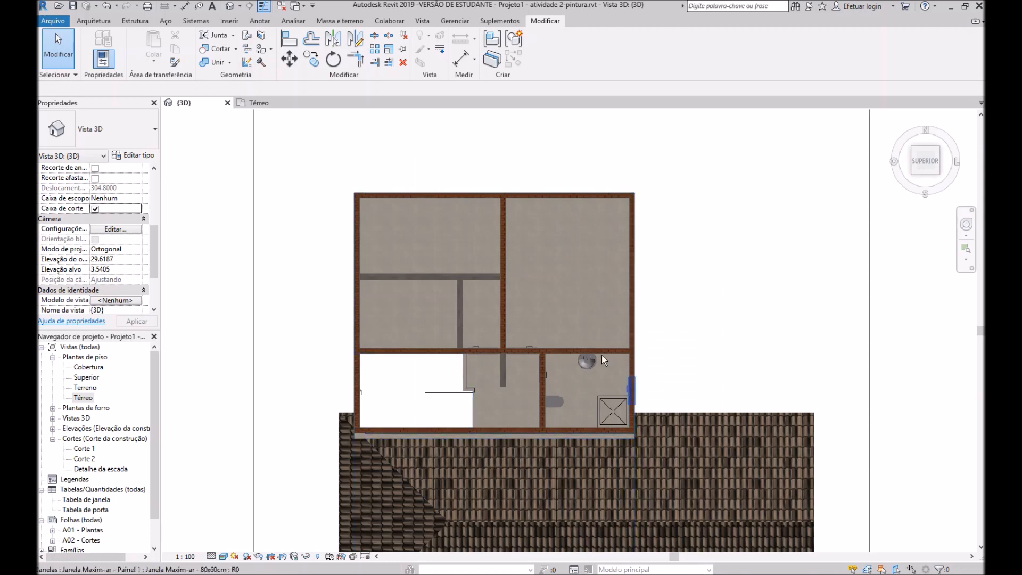
{"action": "left_click", "coordinate": [938, 175]}
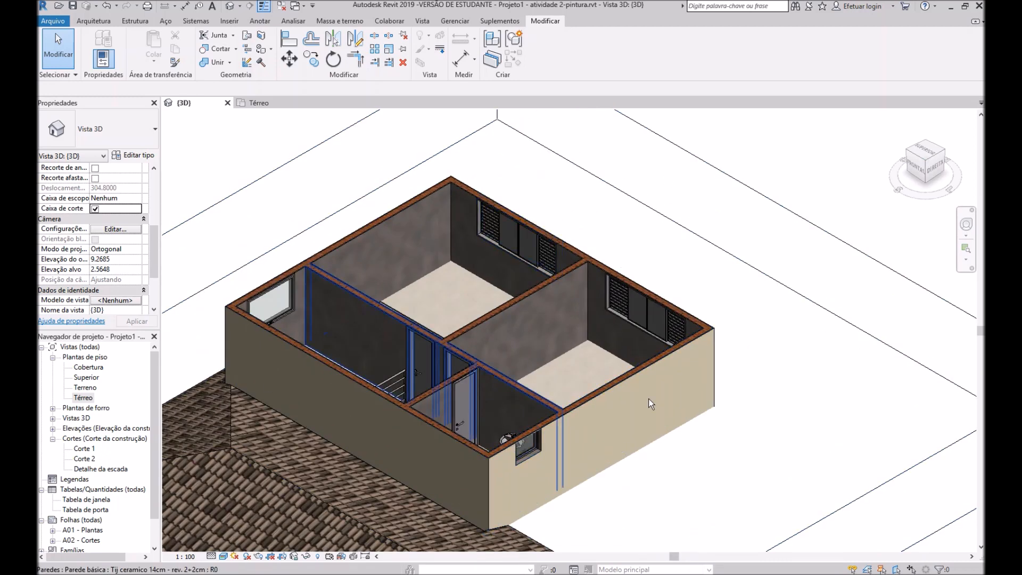
Temporarily isolate the wall category in the sectioned view of the upper floor
{"action": "left_click", "coordinate": [517, 319]}
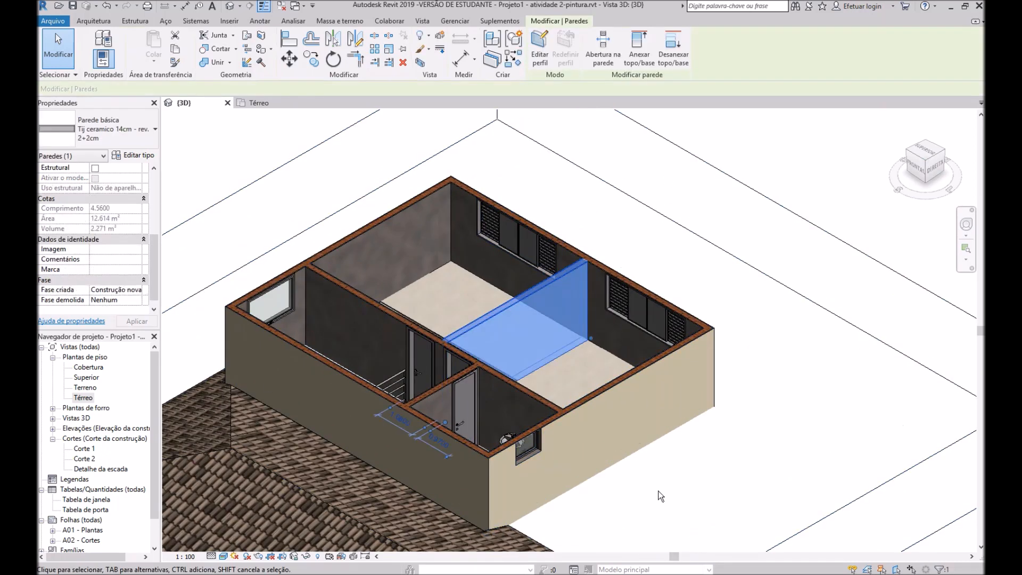
{"action": "left_click", "coordinate": [306, 557]}
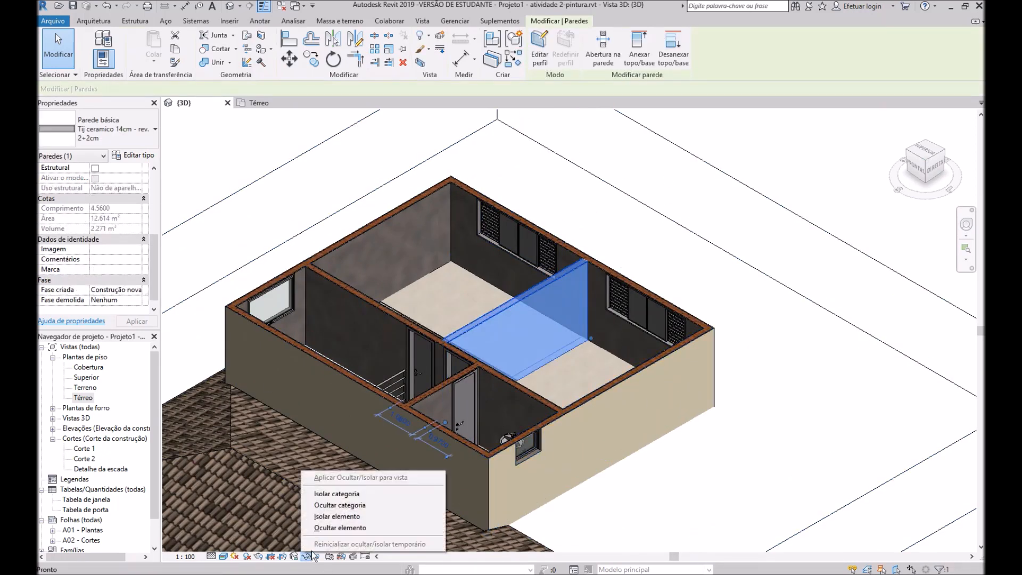
{"action": "left_click", "coordinate": [336, 494]}
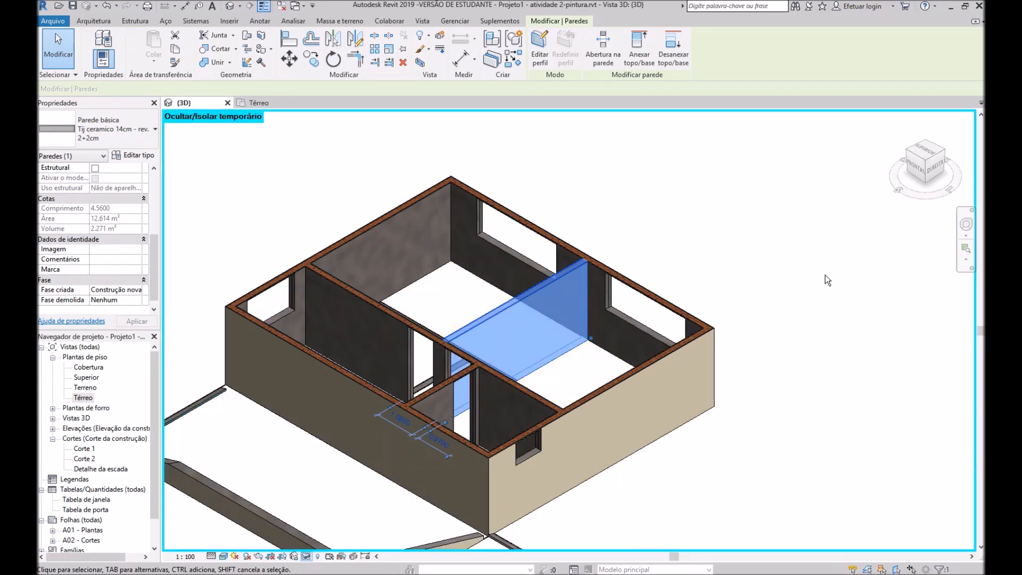
{"action": "left_click", "coordinate": [806, 265]}
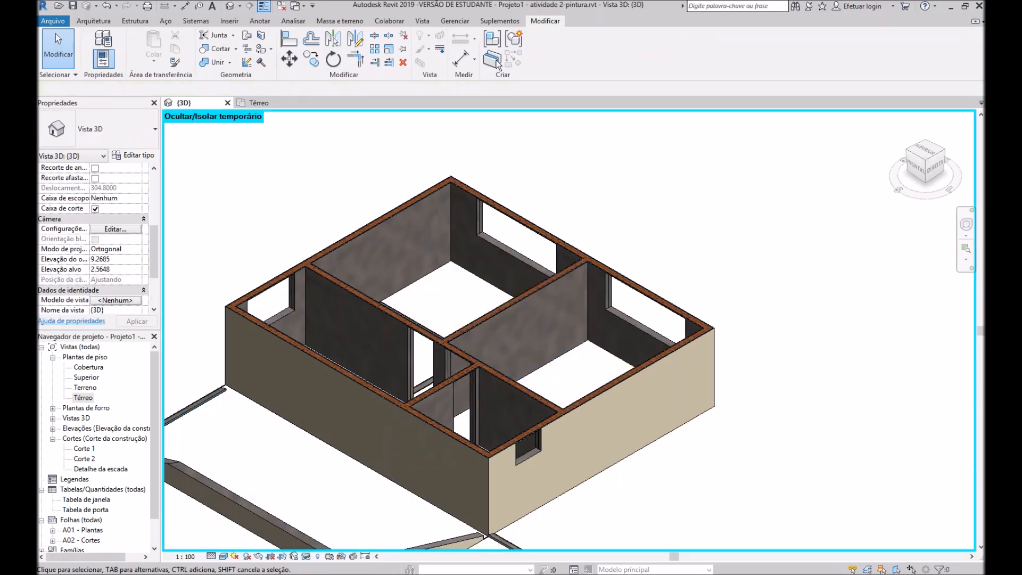
Paint Dorm. 1's outer side wall, the bedrooms' window wall and the Dorm. 2 face of the dividing wall with Pintura Látex PVA paredes
{"action": "left_click", "coordinate": [260, 52]}
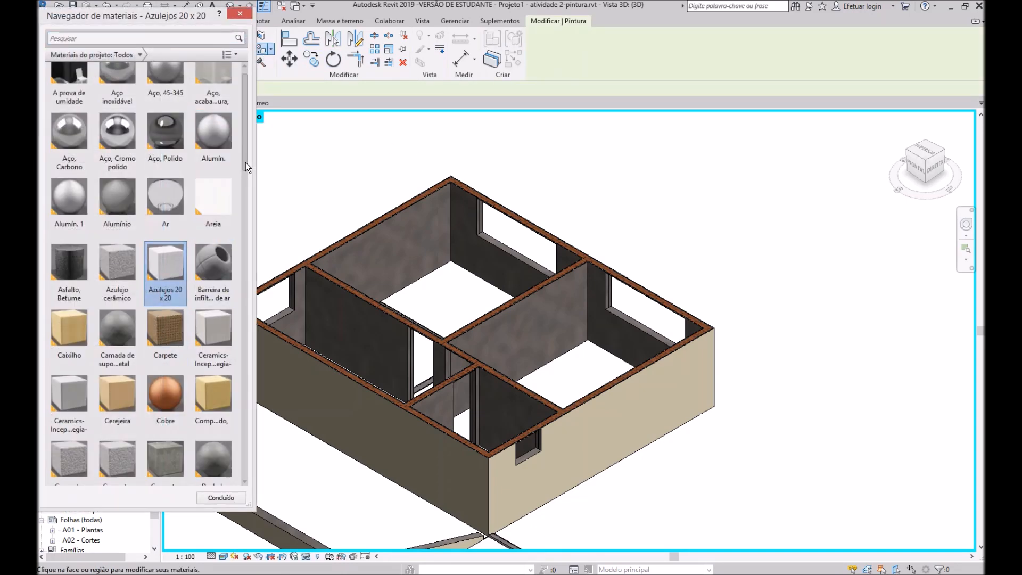
{"action": "scroll", "coordinate": [245, 162], "scroll_direction": "up", "scroll_amount": 1}
{"action": "left_click", "coordinate": [130, 39]}
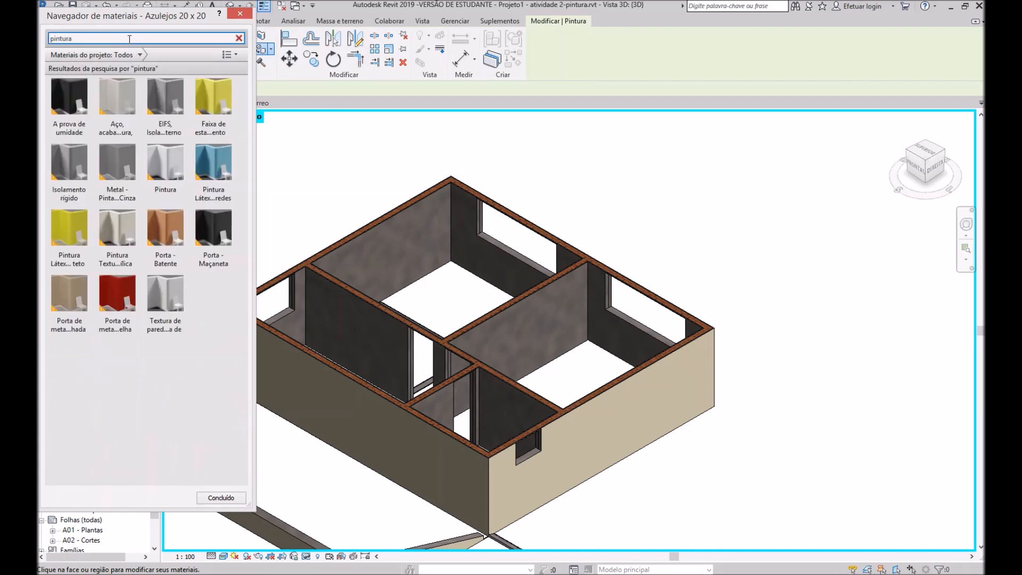
{"action": "left_click", "coordinate": [213, 169]}
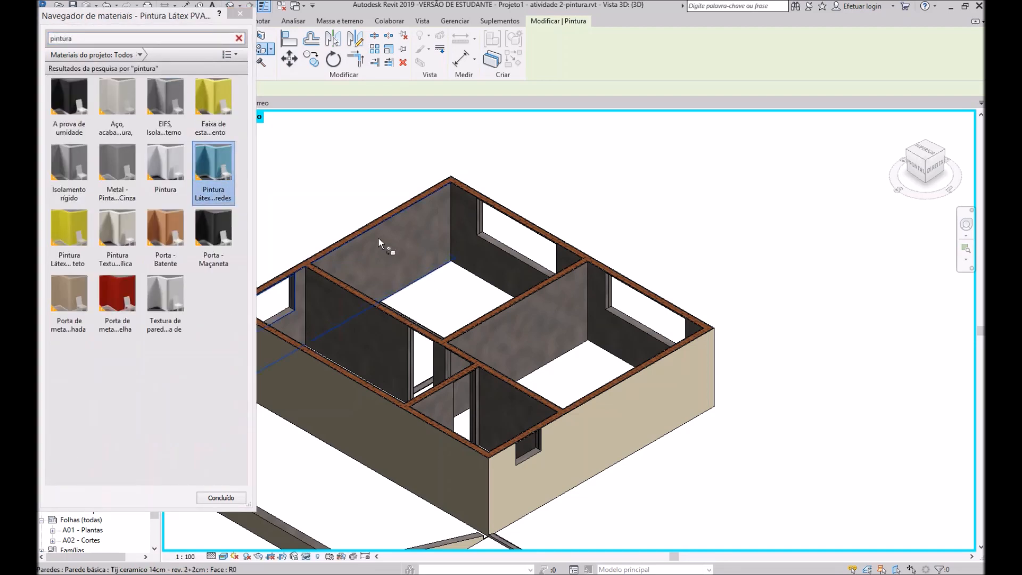
{"action": "middle_click_drag", "start_coordinate": [474, 336], "coordinate": [660, 362]}
{"action": "left_click", "coordinate": [580, 257]}
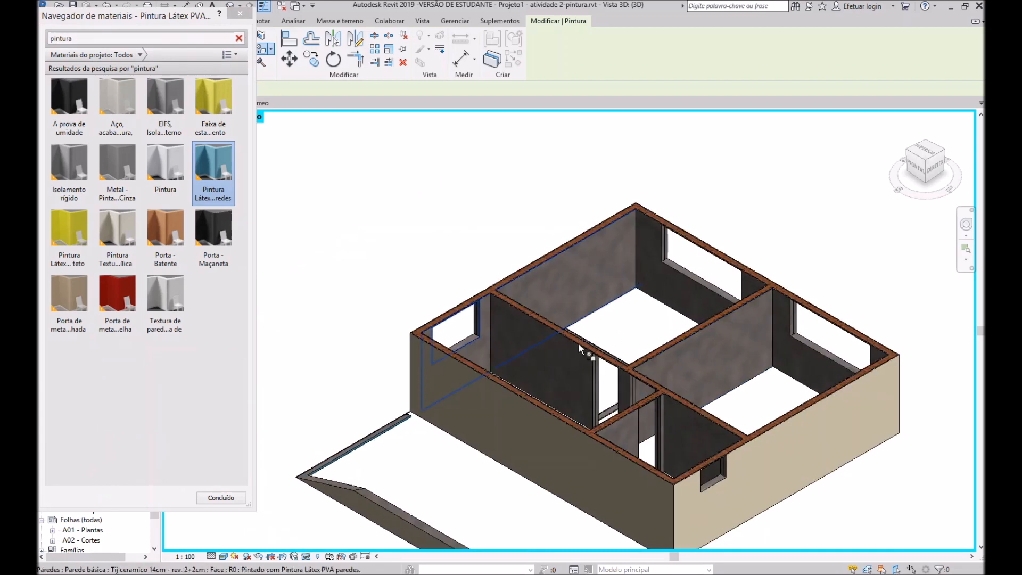
{"action": "left_click", "coordinate": [692, 292]}
{"action": "left_click", "coordinate": [707, 344]}
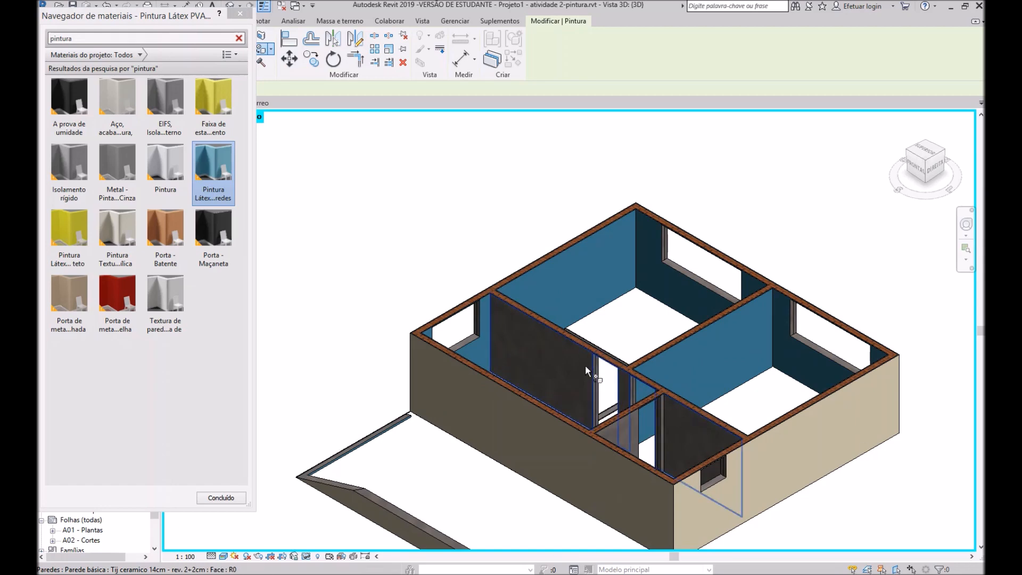
Paint the bathroom wall's hall face, the bedroom side of the hall wall and the dividing wall's Dorm. 1 face with Látex PVA, and finish painting
{"action": "middle_click_drag", "start_coordinate": [447, 307], "coordinate": [547, 296], "text": "shift"}
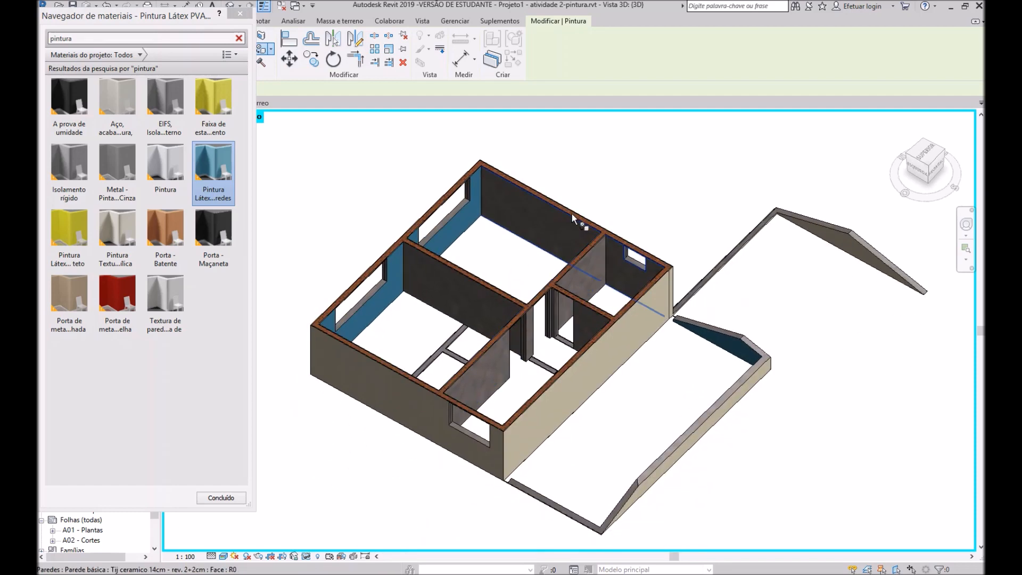
{"action": "left_click", "coordinate": [578, 311]}
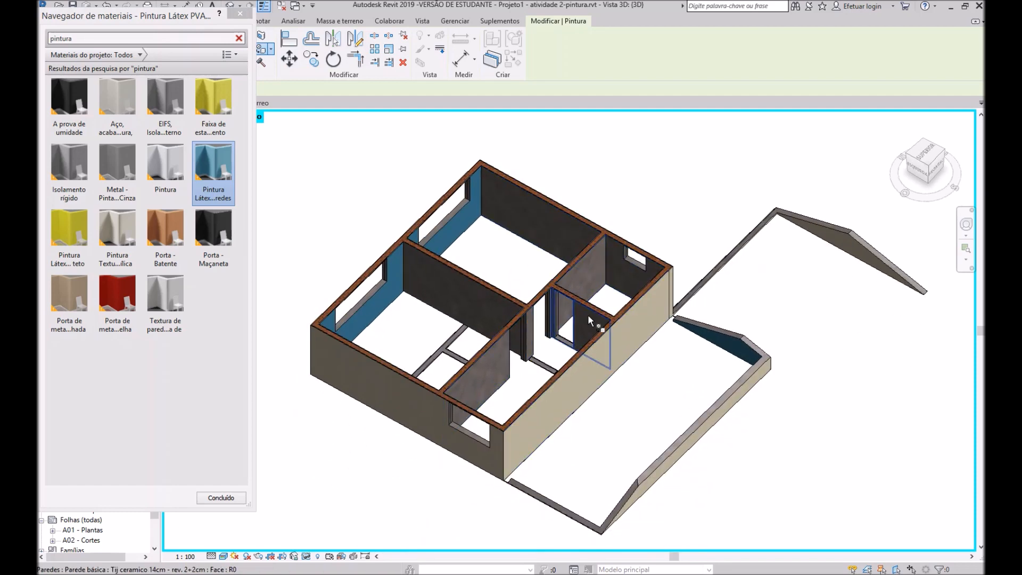
{"action": "middle_click_drag", "start_coordinate": [508, 417], "coordinate": [703, 392], "text": "shift"}
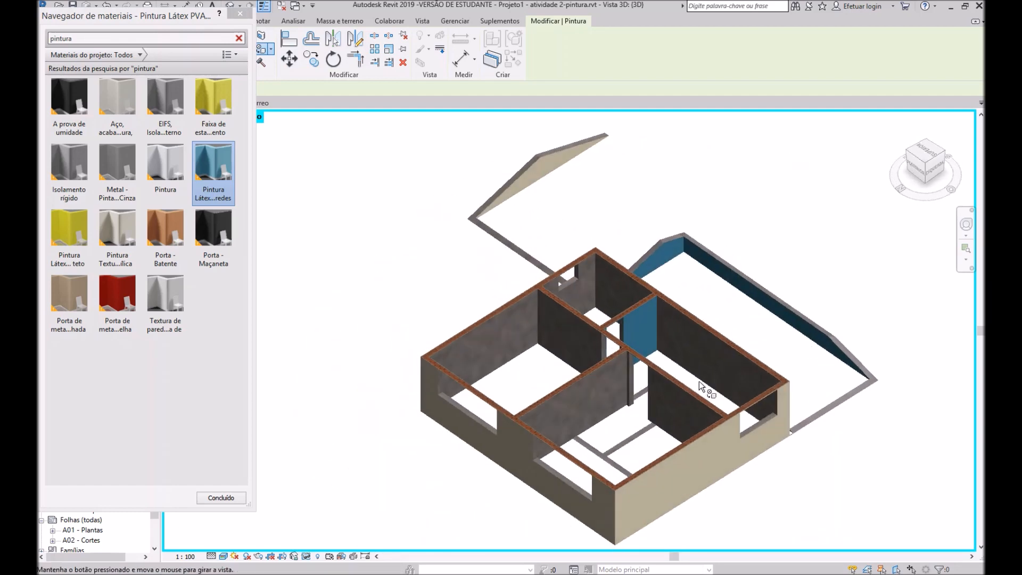
{"action": "middle_click_drag", "start_coordinate": [573, 475], "coordinate": [540, 464], "text": "shift"}
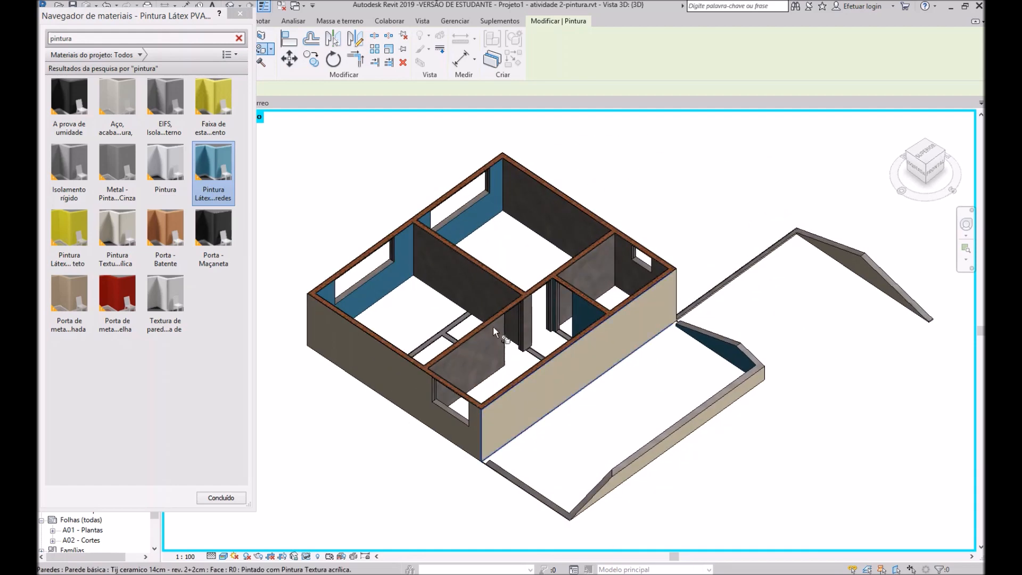
{"action": "middle_click_drag", "start_coordinate": [482, 391], "coordinate": [683, 428], "text": "shift"}
{"action": "scroll", "coordinate": [657, 412], "scroll_direction": "up", "scroll_amount": 3}
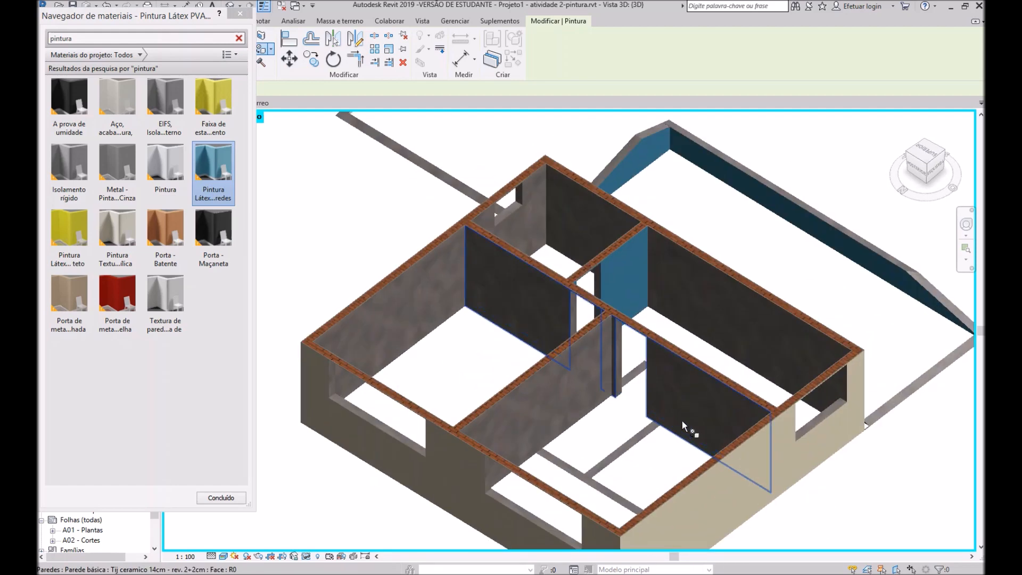
{"action": "left_click", "coordinate": [682, 400]}
{"action": "left_click", "coordinate": [558, 413]}
{"action": "scroll", "coordinate": [528, 308], "scroll_direction": "down", "scroll_amount": 2}
{"action": "mouse_move", "coordinate": [388, 465]}
{"action": "middle_mouse_down", "text": "shift"}
{"action": "mouse_move", "coordinate": [564, 466]}
{"action": "mouse_move", "coordinate": [611, 454]}
{"action": "mouse_move", "coordinate": [318, 445]}
{"action": "mouse_move", "coordinate": [474, 417]}
{"action": "mouse_move", "coordinate": [741, 418]}
{"action": "mouse_move", "coordinate": [549, 449]}
{"action": "mouse_move", "coordinate": [463, 436]}
{"action": "mouse_move", "coordinate": [484, 384]}
{"action": "middle_mouse_up", "text": "shift"}
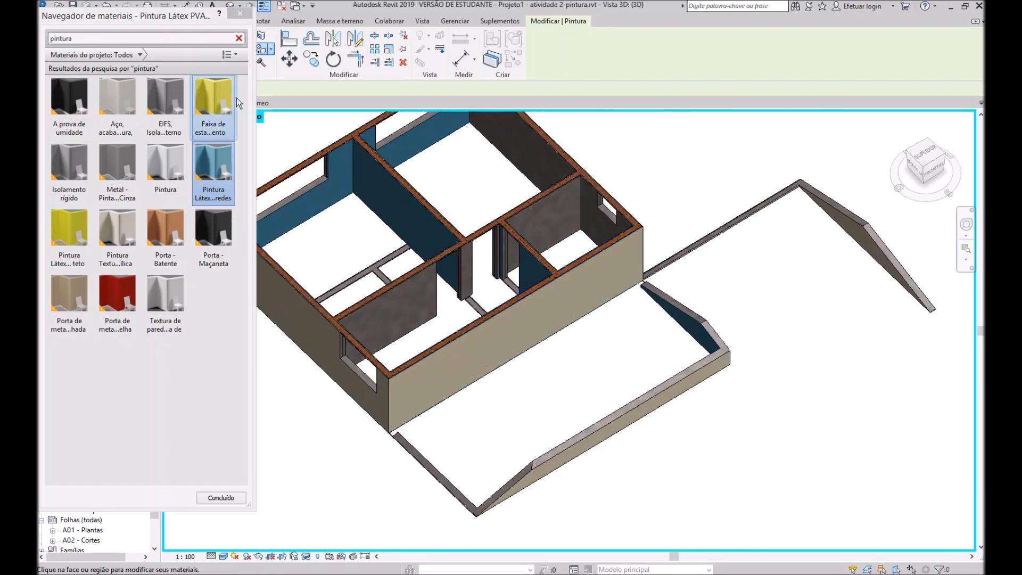
{"action": "left_click", "coordinate": [221, 497]}
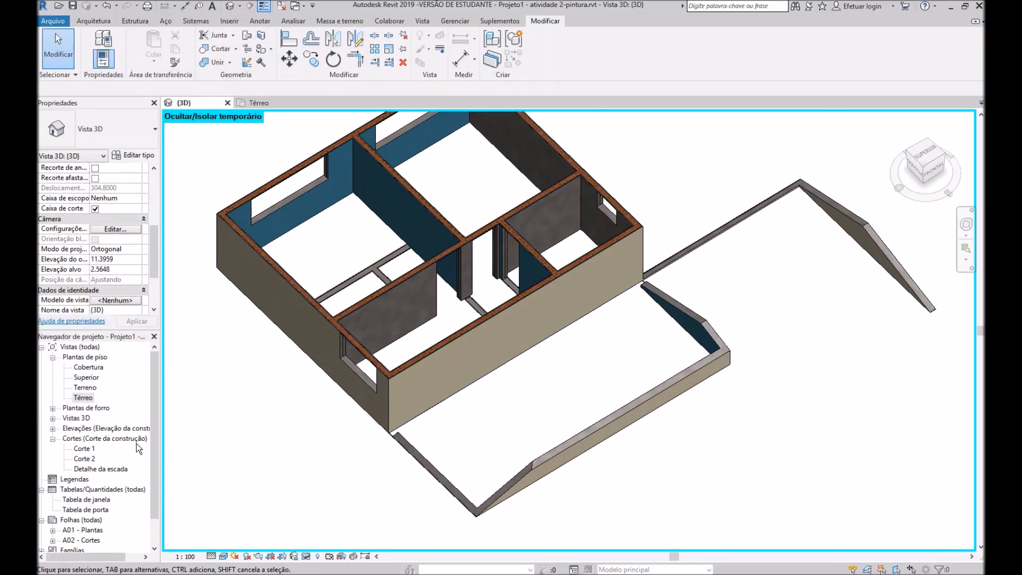
In the Superior floor plan, split the long walls around the Banheiro at its corners with Split Element
{"action": "double_click", "coordinate": [87, 376]}
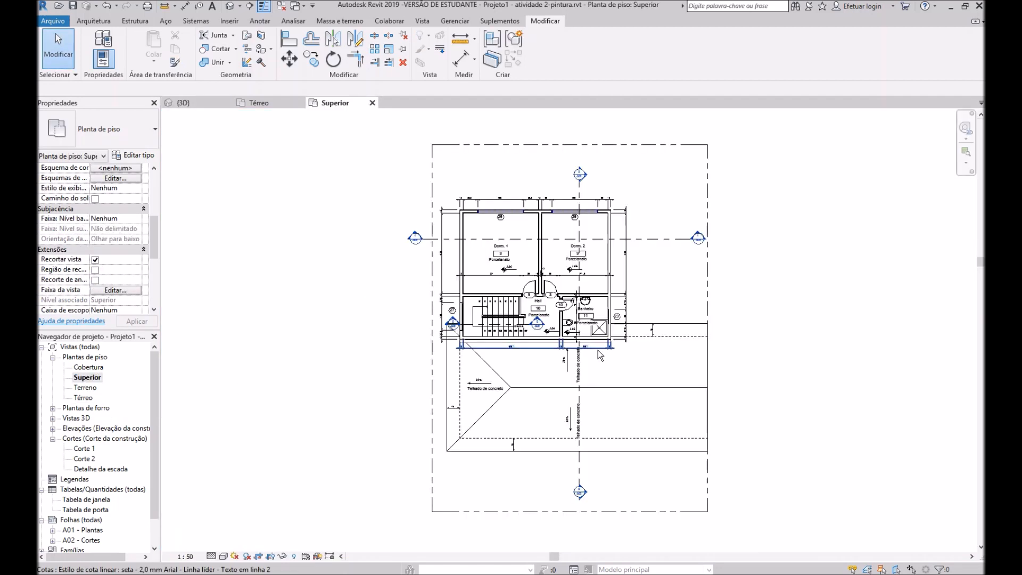
{"action": "scroll", "coordinate": [558, 291], "scroll_direction": "up", "scroll_amount": 5}
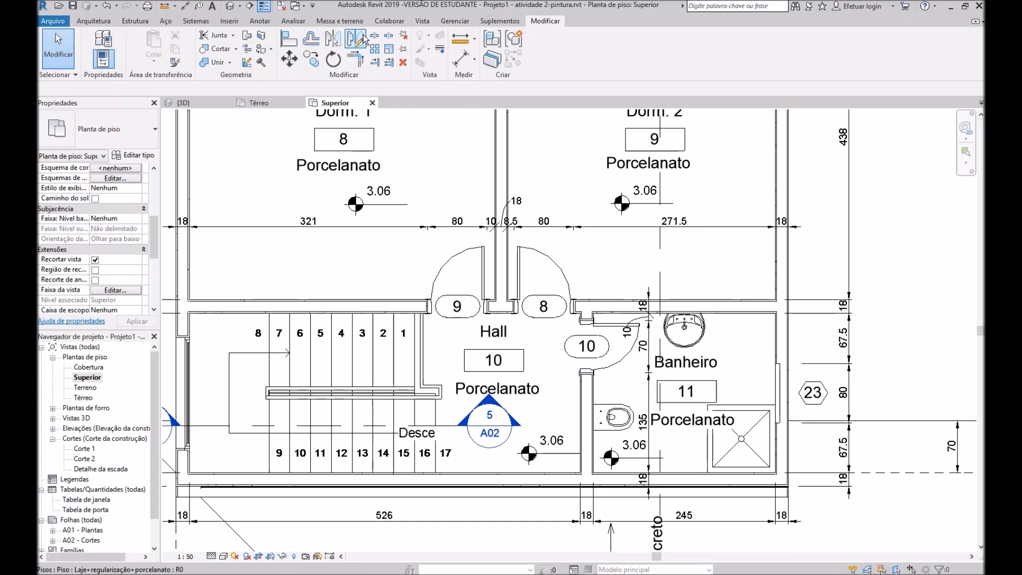
{"action": "left_click", "coordinate": [380, 38]}
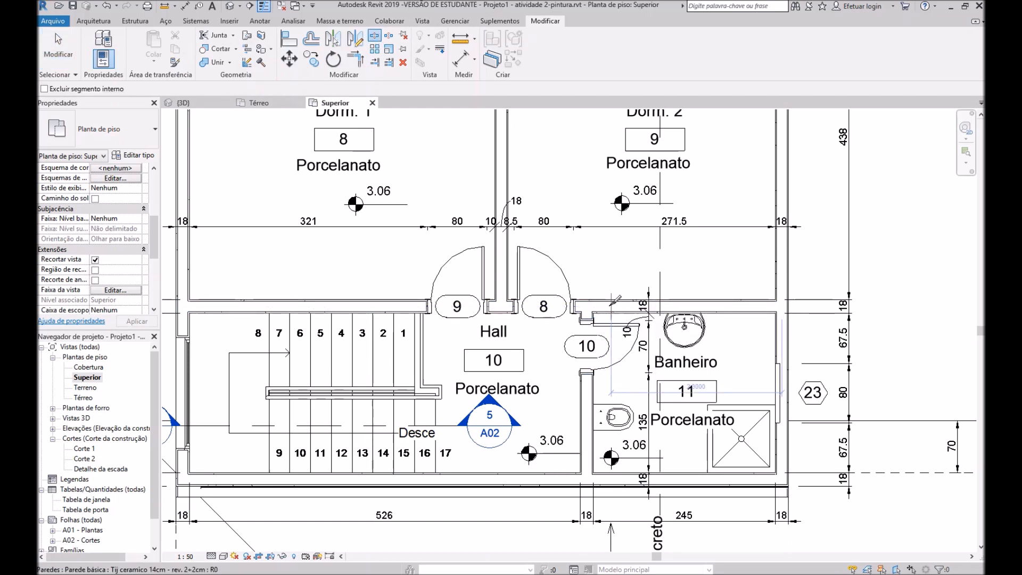
{"action": "scroll", "coordinate": [626, 308], "scroll_direction": "up", "scroll_amount": 2}
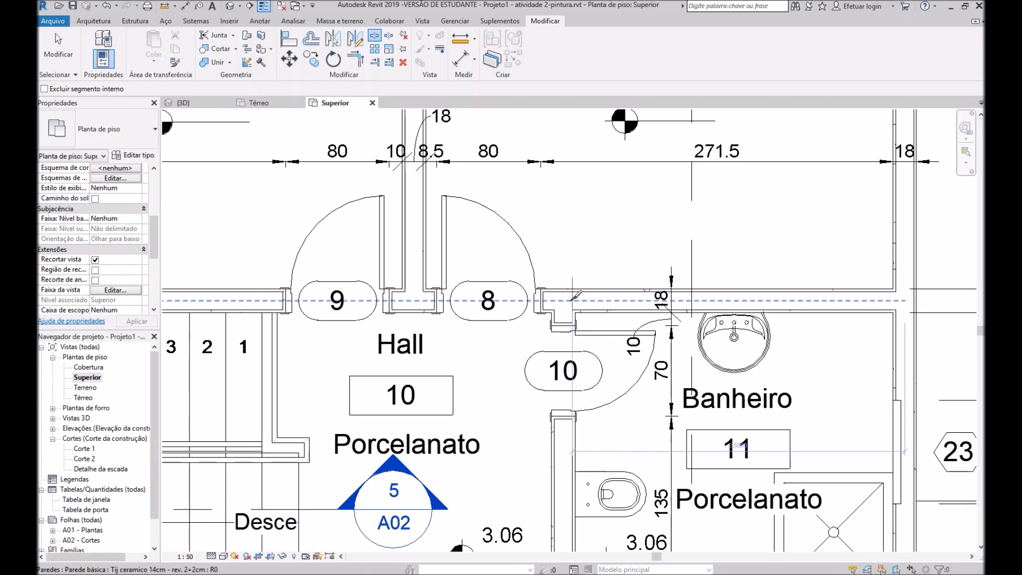
{"action": "middle_click_drag", "start_coordinate": [616, 448], "coordinate": [600, 241]}
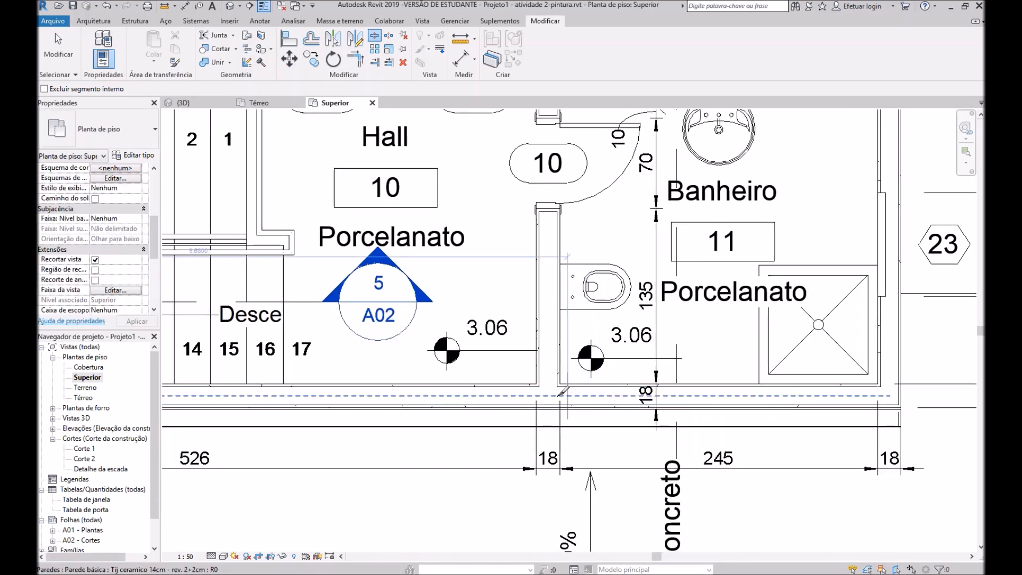
{"action": "scroll", "coordinate": [537, 440], "scroll_direction": "down", "scroll_amount": 1}
{"action": "middle_click_drag", "start_coordinate": [753, 261], "coordinate": [624, 364]}
{"action": "scroll", "coordinate": [714, 208], "scroll_direction": "up", "scroll_amount": 2}
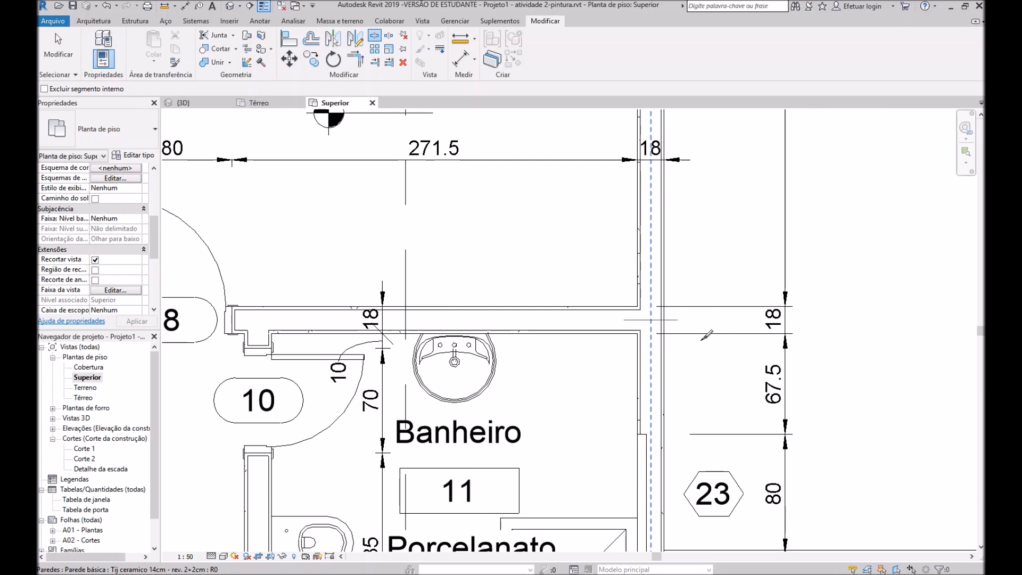
{"action": "key", "text": "Escape"}
Check each wall segment around the Banheiro to see where it now starts and ends
{"action": "middle_click_drag", "start_coordinate": [594, 343], "coordinate": [688, 220]}
{"action": "left_click", "coordinate": [686, 198]}
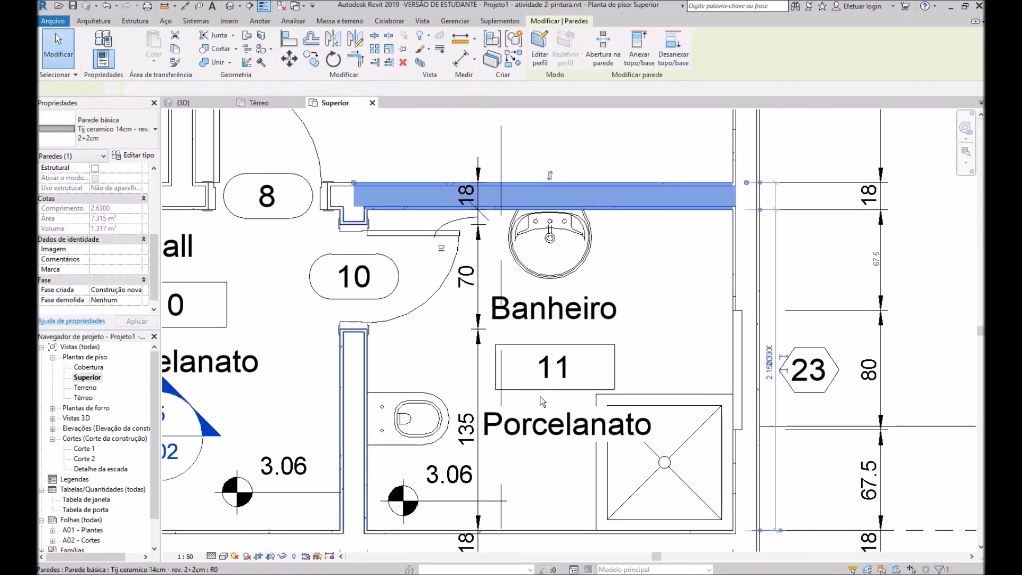
{"action": "left_click", "coordinate": [356, 388]}
{"action": "middle_click_drag", "start_coordinate": [582, 409], "coordinate": [597, 299]}
{"action": "scroll", "coordinate": [462, 386], "scroll_direction": "down", "scroll_amount": 1}
{"action": "middle_click_drag", "start_coordinate": [460, 405], "coordinate": [445, 456]}
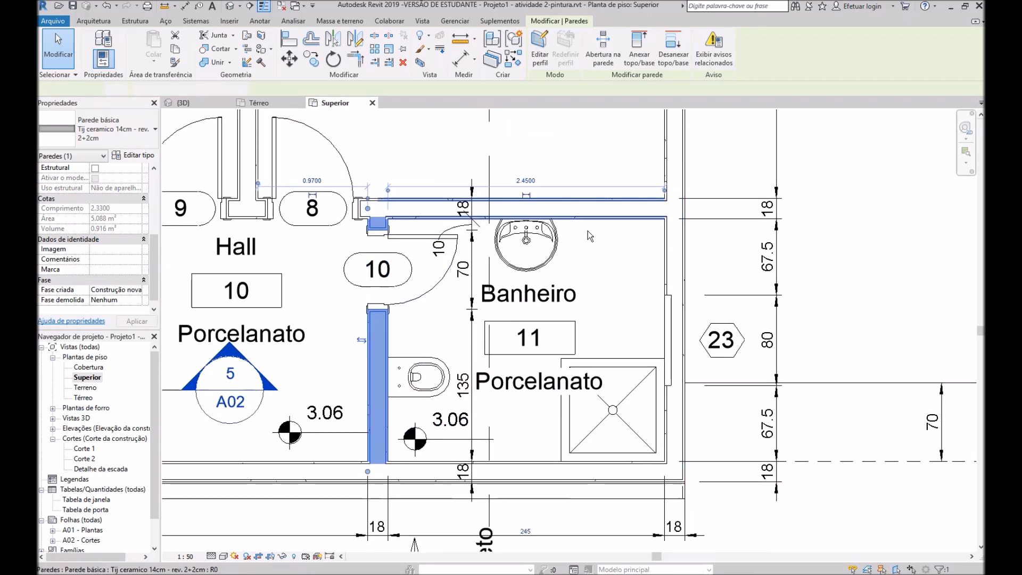
{"action": "left_click", "coordinate": [532, 208]}
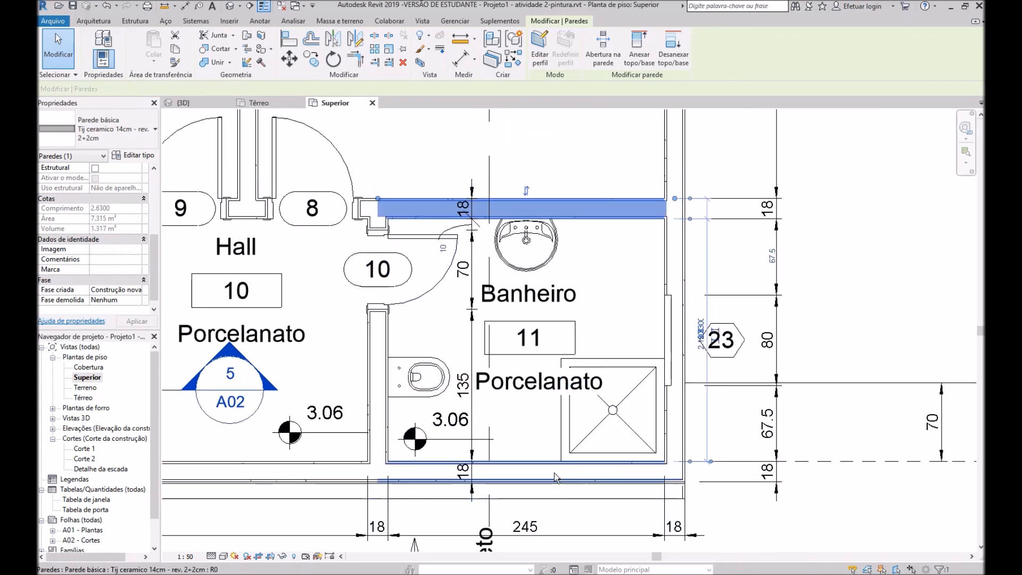
{"action": "left_click", "coordinate": [508, 478]}
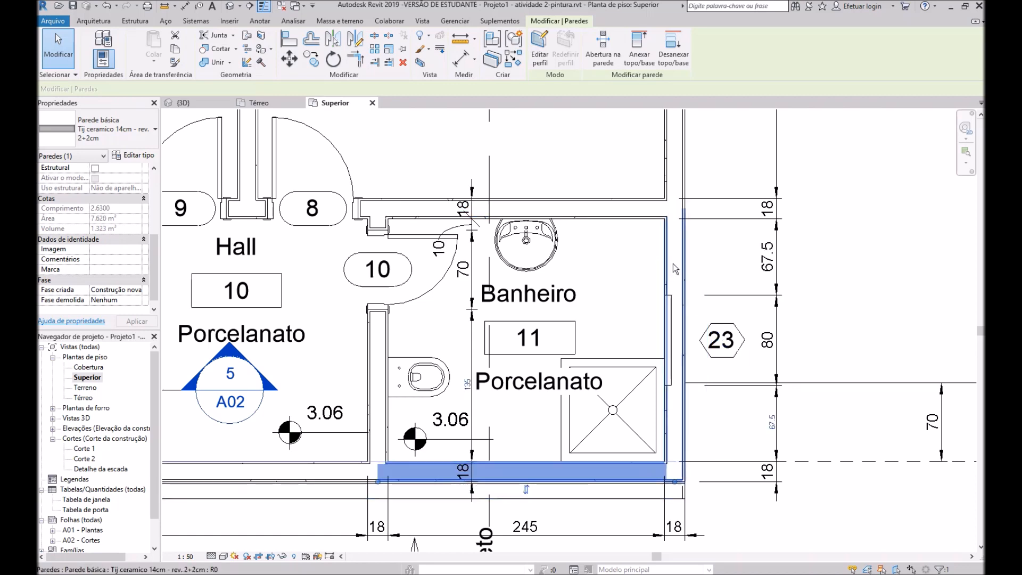
{"action": "left_click", "coordinate": [675, 239]}
{"action": "key", "text": "Escape"}
Set the Superior plan's view range cut plane offset to 1.9
{"action": "scroll", "coordinate": [636, 335], "scroll_direction": "down", "scroll_amount": 3}
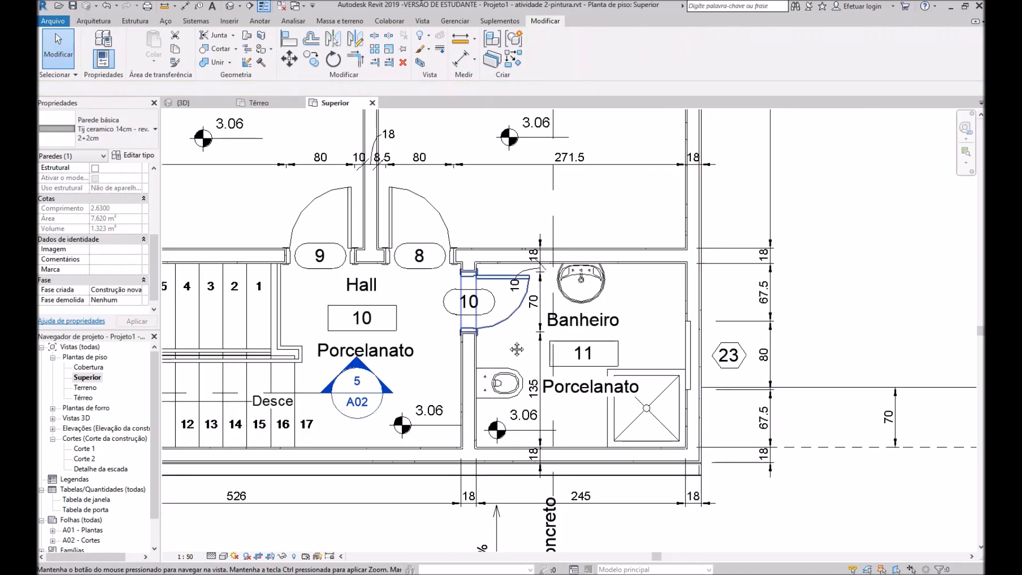
{"action": "scroll", "coordinate": [482, 299], "scroll_direction": "up", "scroll_amount": 2}
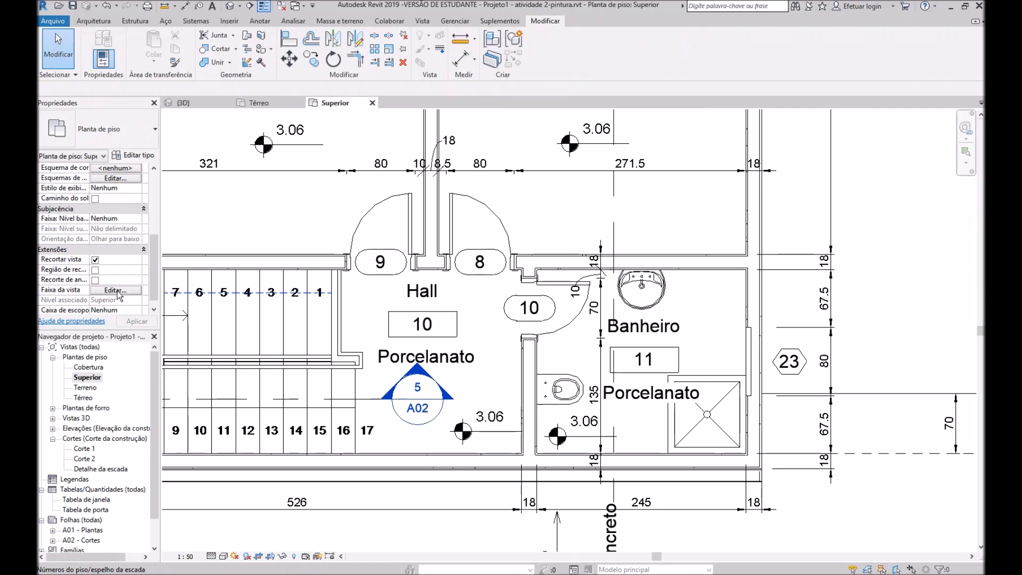
{"action": "left_click", "coordinate": [115, 290]}
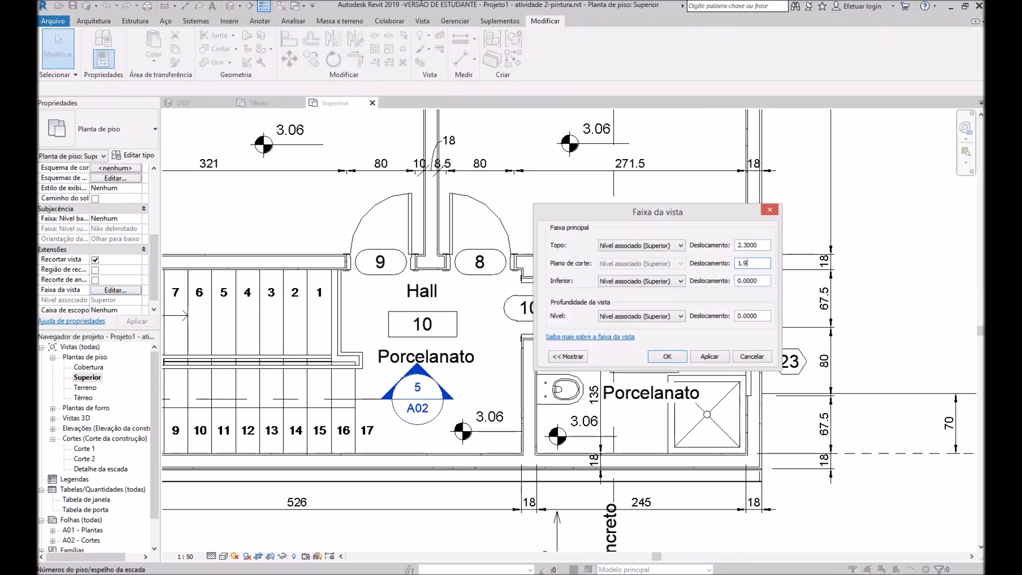
{"action": "left_click", "coordinate": [668, 356]}
{"action": "scroll", "coordinate": [463, 169], "scroll_direction": "down", "scroll_amount": 2}
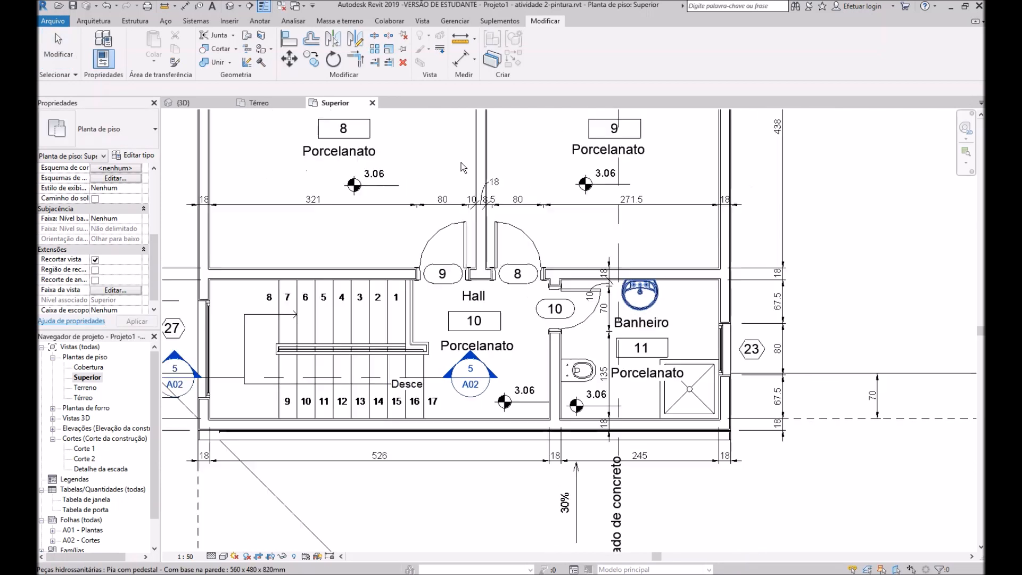
In the 3D view, paint the remaining bare wall faces of the Superior floor's bedroom and stair hall with Pintura Látex PVA paredes
{"action": "left_click", "coordinate": [192, 104]}
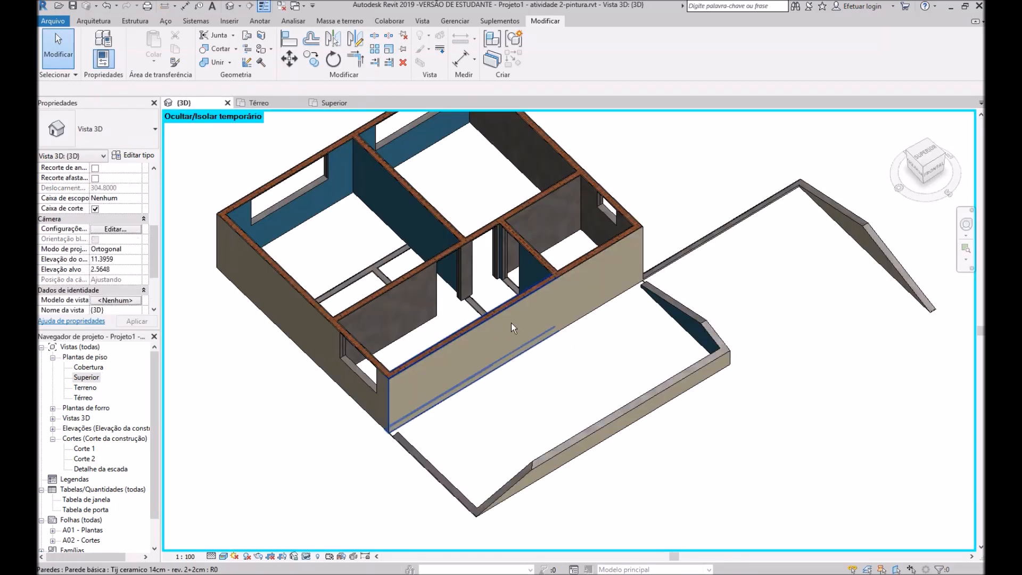
{"action": "middle_click_drag", "start_coordinate": [524, 425], "coordinate": [540, 356], "text": "shift"}
{"action": "middle_click_drag", "start_coordinate": [461, 253], "coordinate": [553, 343]}
{"action": "scroll", "coordinate": [638, 242], "scroll_direction": "up", "scroll_amount": 3}
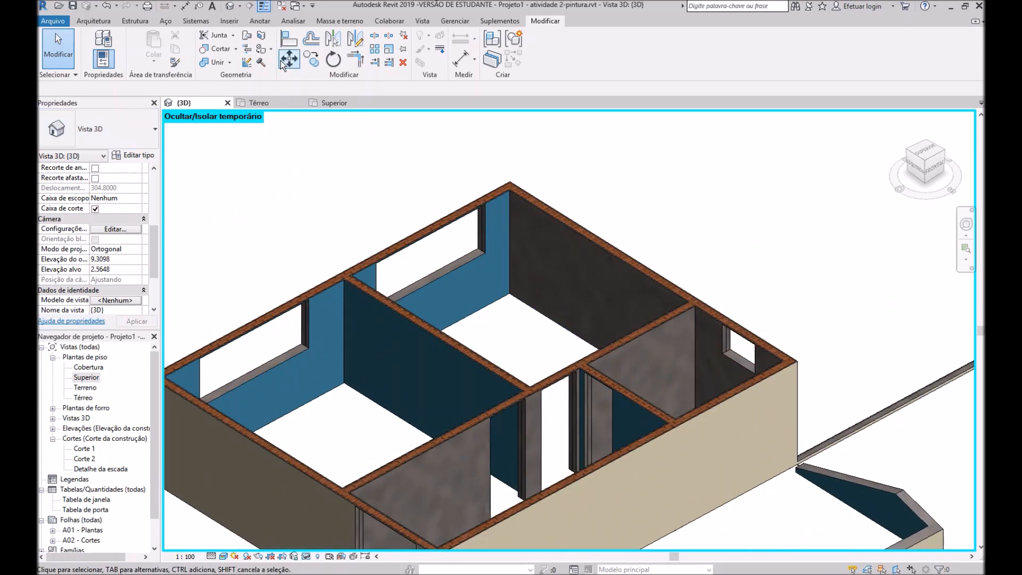
{"action": "key", "text": "p"}
{"action": "key", "text": "t"}
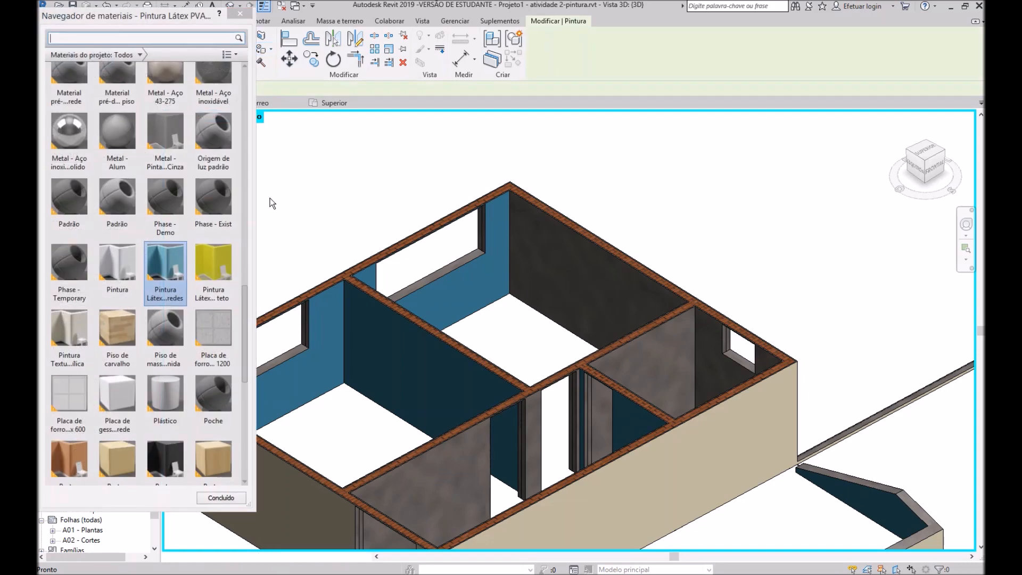
{"action": "left_click", "coordinate": [635, 272]}
{"action": "scroll", "coordinate": [635, 272], "scroll_direction": "down", "scroll_amount": 2}
{"action": "left_click", "coordinate": [495, 429]}
{"action": "middle_click_drag", "start_coordinate": [516, 452], "coordinate": [737, 428], "text": "shift"}
{"action": "middle_click_drag", "start_coordinate": [785, 458], "coordinate": [760, 449]}
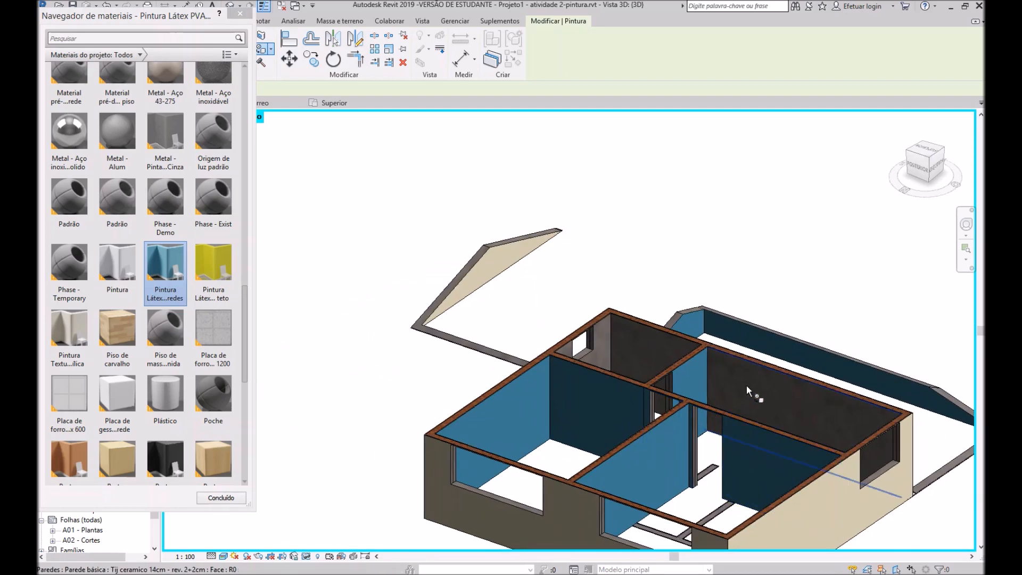
Paint the inner wall faces of the Superior floor's Banheiro with Azulejos 20 x 20 and finish painting
{"action": "middle_click_drag", "start_coordinate": [604, 468], "coordinate": [543, 474], "text": "shift"}
{"action": "left_click", "coordinate": [130, 37]}
{"action": "type", "text": "az"}
{"action": "left_click", "coordinate": [111, 117]}
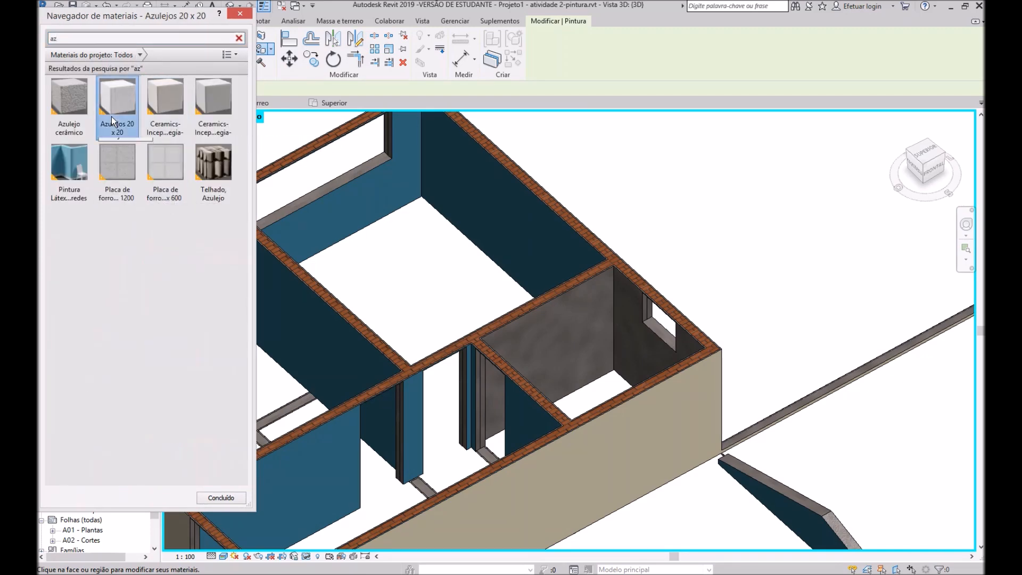
{"action": "left_click", "coordinate": [555, 316]}
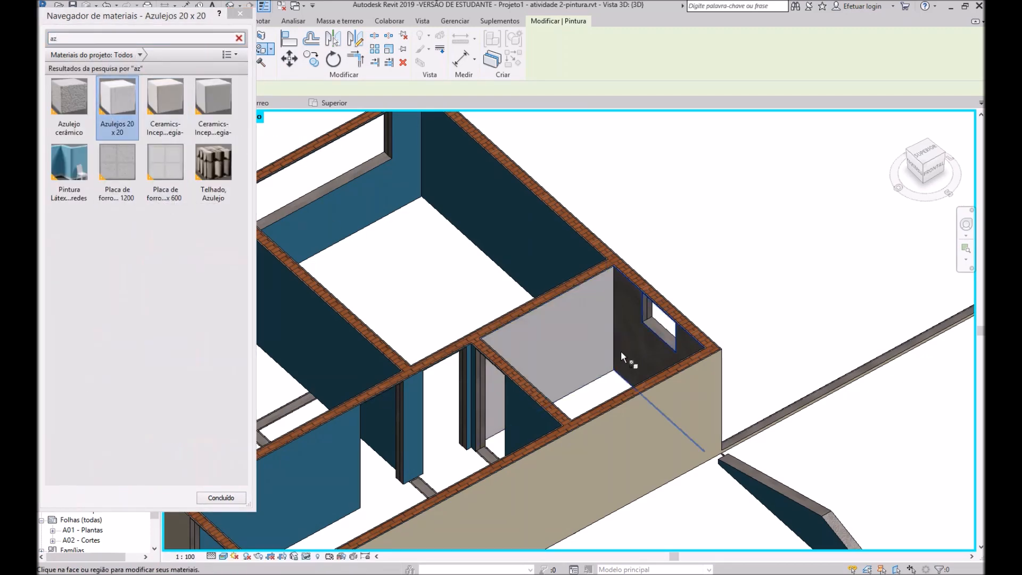
{"action": "left_click", "coordinate": [621, 353]}
{"action": "mouse_move", "coordinate": [669, 383]}
{"action": "middle_mouse_down", "text": "shift"}
{"action": "mouse_move", "coordinate": [482, 447]}
{"action": "mouse_move", "coordinate": [914, 488]}
{"action": "middle_mouse_up", "text": "shift"}
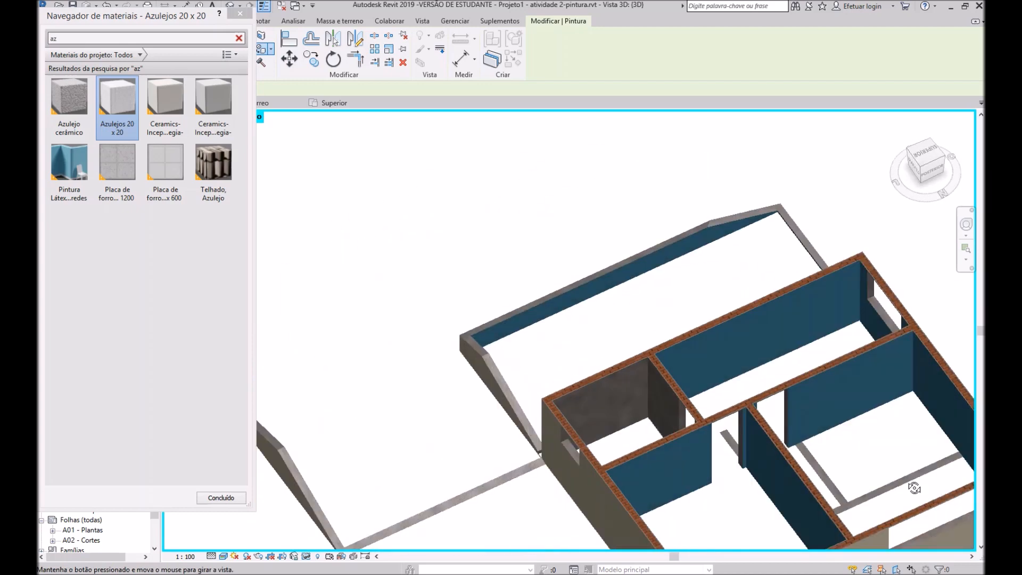
{"action": "left_click", "coordinate": [612, 385]}
{"action": "middle_click_drag", "start_coordinate": [461, 258], "coordinate": [525, 327], "text": "shift"}
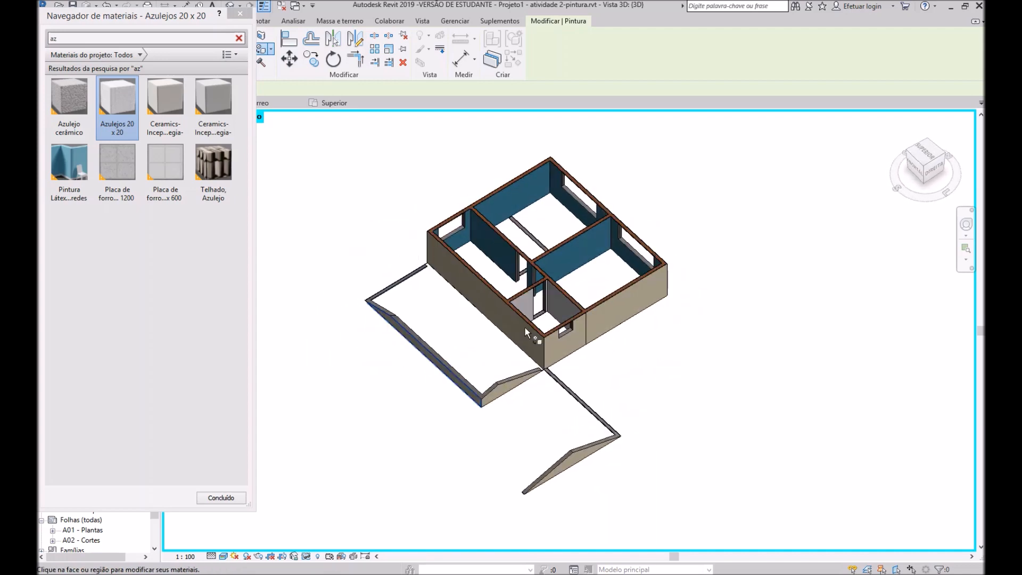
{"action": "scroll", "coordinate": [525, 327], "scroll_direction": "up", "scroll_amount": 4}
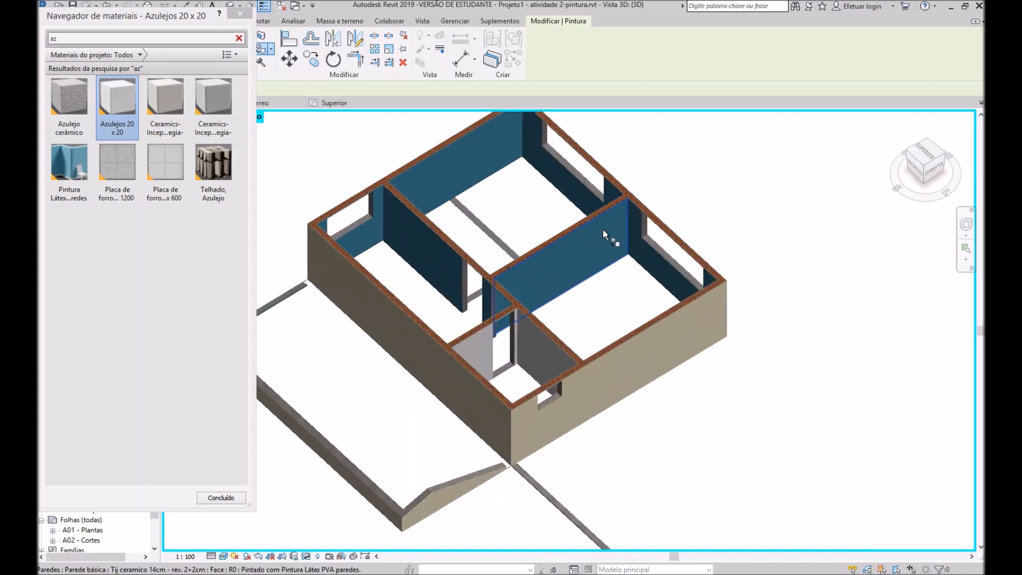
{"action": "left_click", "coordinate": [200, 502]}
{"action": "key", "text": "Escape"}
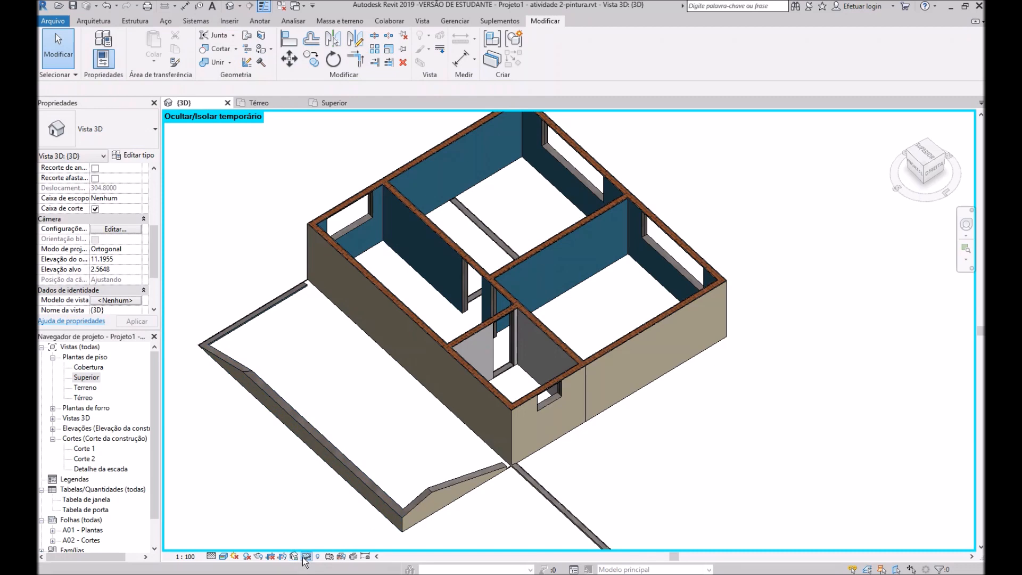
Reset the temporary hide/isolate and turn off the 3D view's section box to show the whole house
{"action": "left_click", "coordinate": [306, 556]}
{"action": "left_click", "coordinate": [373, 540]}
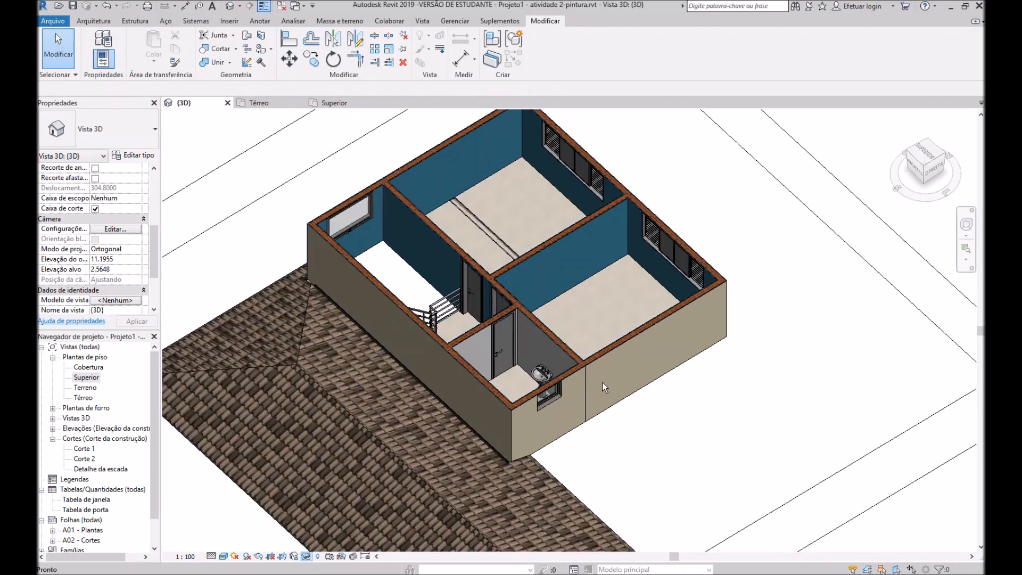
{"action": "scroll", "coordinate": [563, 257], "scroll_direction": "down", "scroll_amount": 3}
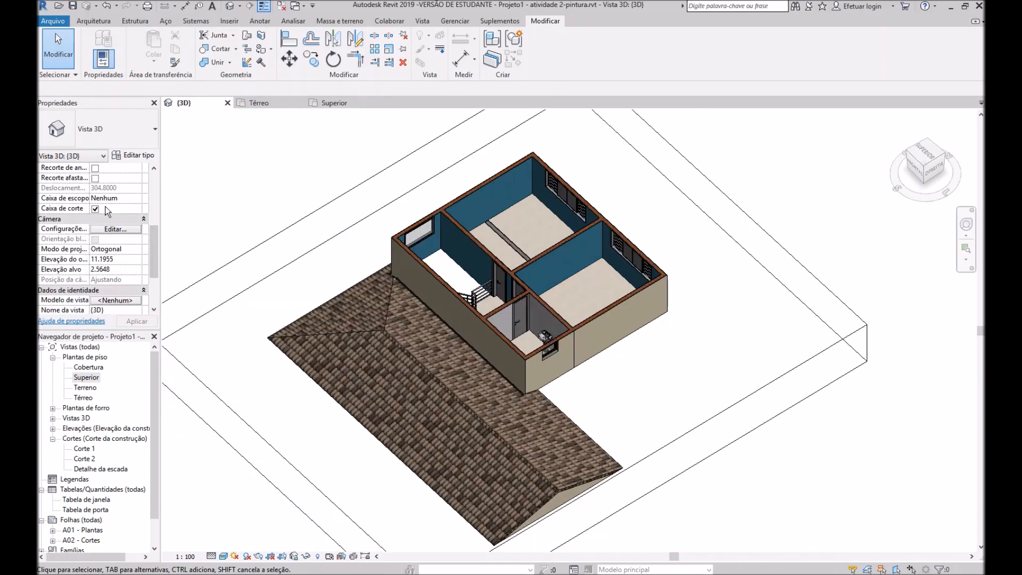
{"action": "left_click", "coordinate": [316, 246]}
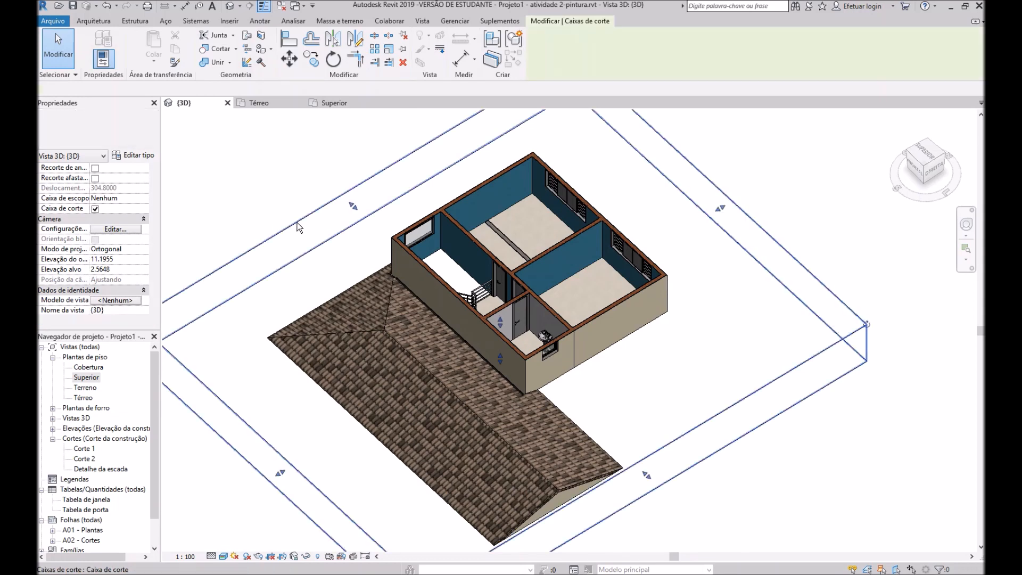
{"action": "left_click", "coordinate": [283, 152]}
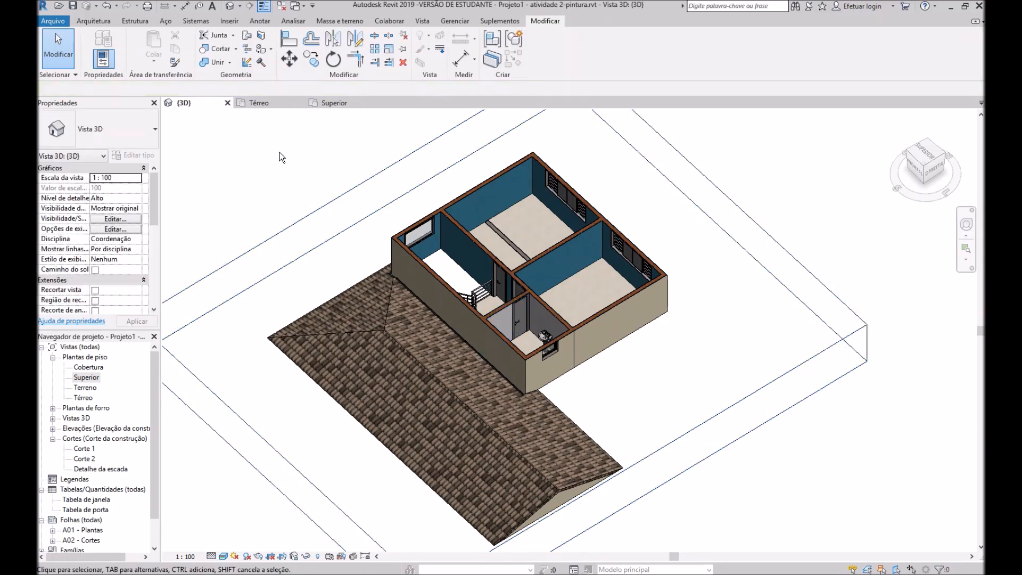
{"action": "left_click_drag", "start_coordinate": [153, 212], "coordinate": [154, 264]}
{"action": "left_click", "coordinate": [94, 208]}
{"action": "scroll", "coordinate": [686, 262], "scroll_direction": "down", "scroll_amount": 1}
{"action": "middle_click_drag", "start_coordinate": [704, 400], "coordinate": [709, 335], "text": "shift"}
{"action": "scroll", "coordinate": [711, 280], "scroll_direction": "up", "scroll_amount": 3}
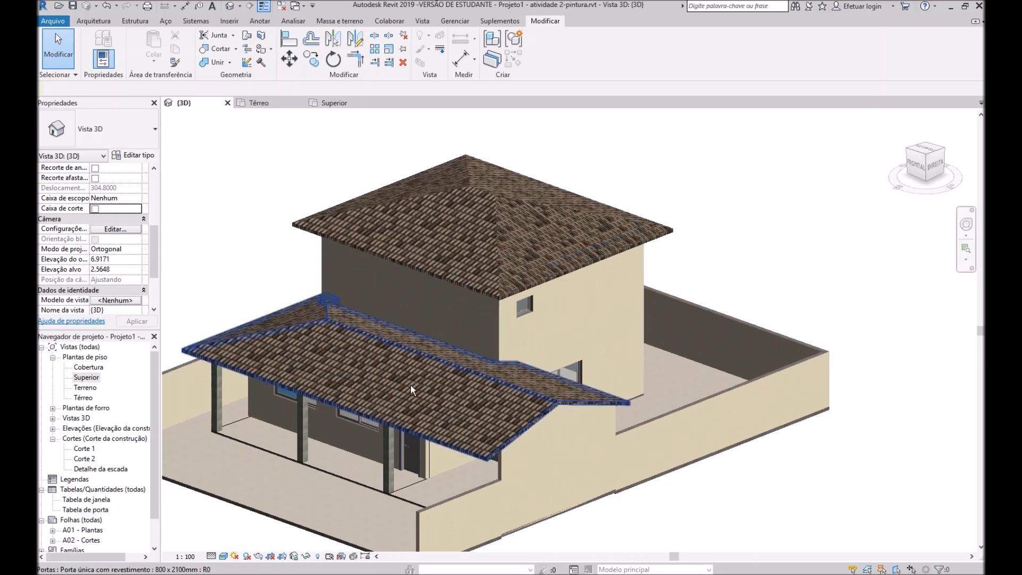
{"action": "middle_click_drag", "start_coordinate": [413, 384], "coordinate": [522, 352]}
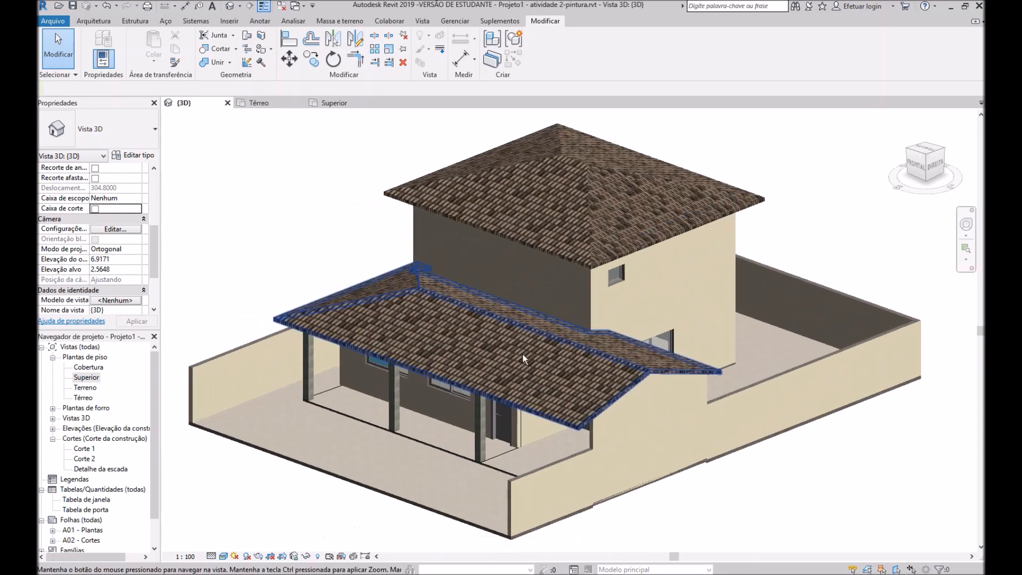
Temporarily isolate the floor category in the 3D view, using the ground floor slab
{"action": "left_click", "coordinate": [442, 433]}
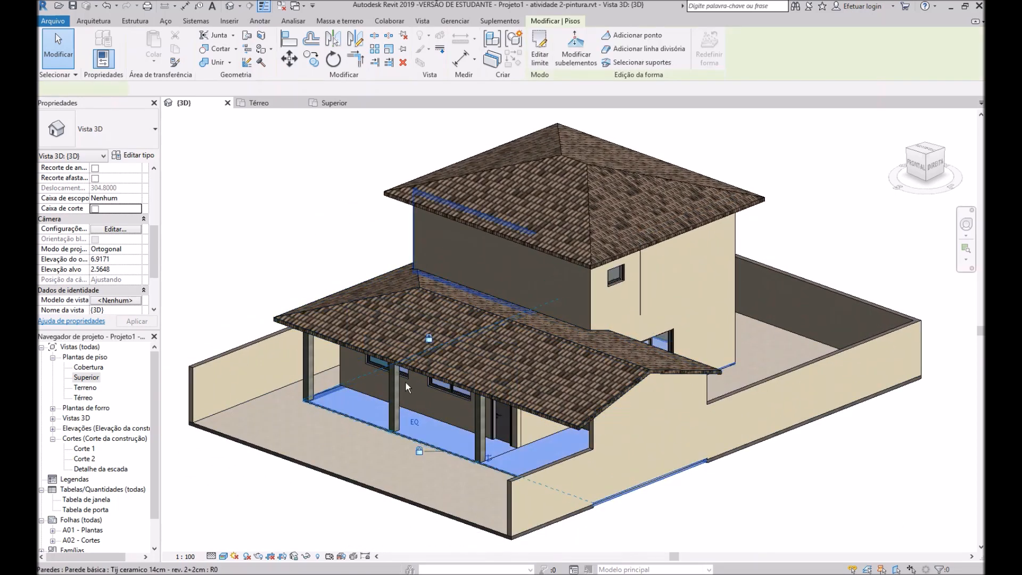
{"action": "left_click", "coordinate": [307, 556]}
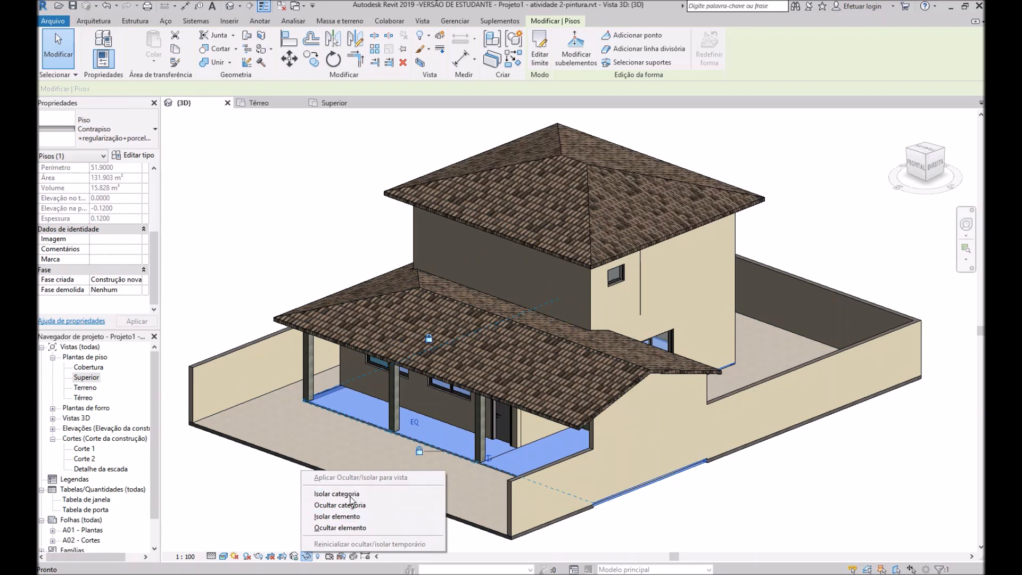
{"action": "left_click", "coordinate": [351, 494]}
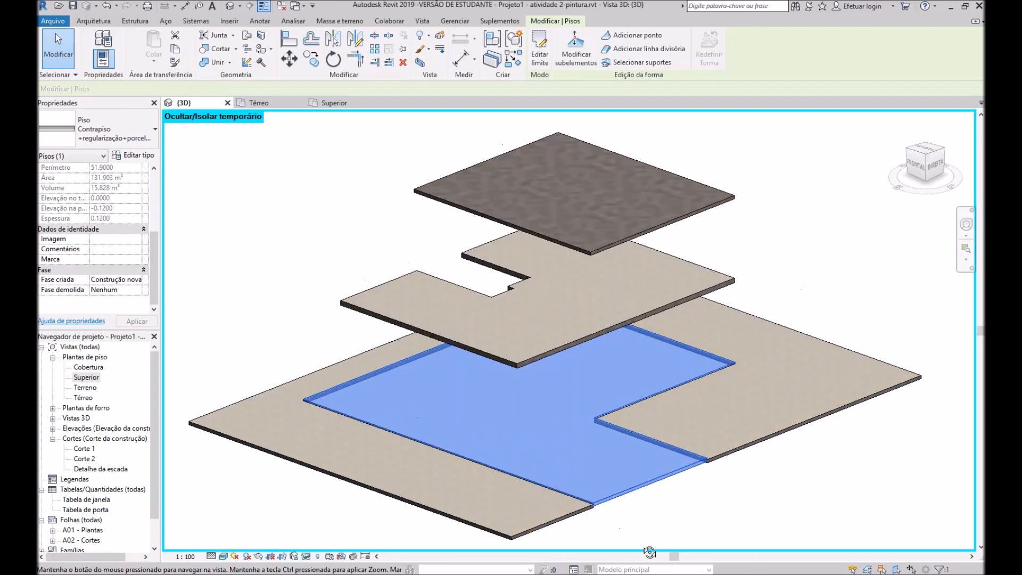
{"action": "key", "text": "Escape"}
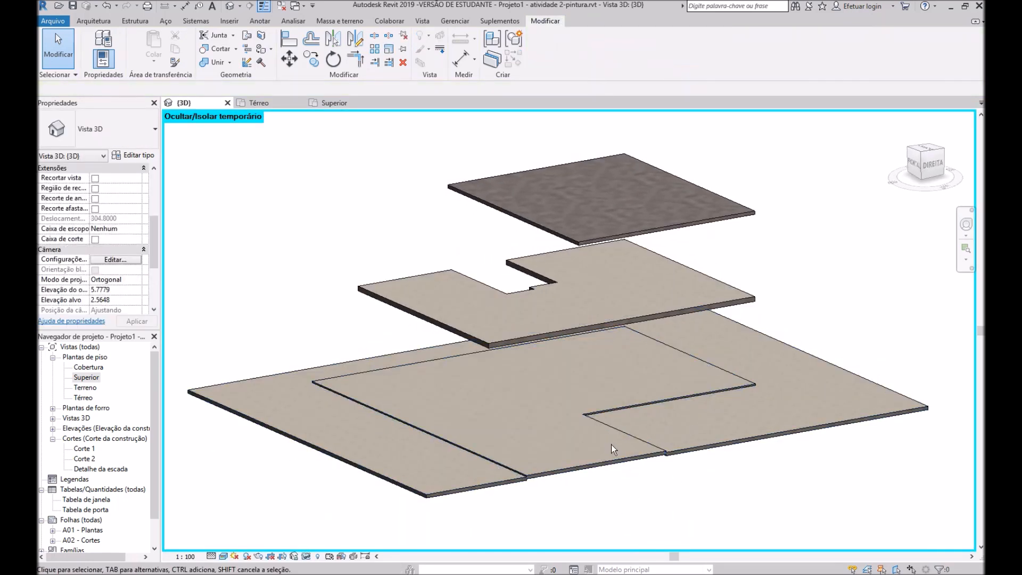
Paint the undersides of the two upper slabs with the Pintura Látex PVA teto material and finish painting
{"action": "middle_click_drag", "start_coordinate": [629, 506], "coordinate": [624, 368], "text": "shift"}
{"action": "middle_click_drag", "start_coordinate": [554, 322], "coordinate": [597, 440], "text": "shift"}
{"action": "middle_click_drag", "start_coordinate": [614, 389], "coordinate": [591, 311], "text": "shift"}
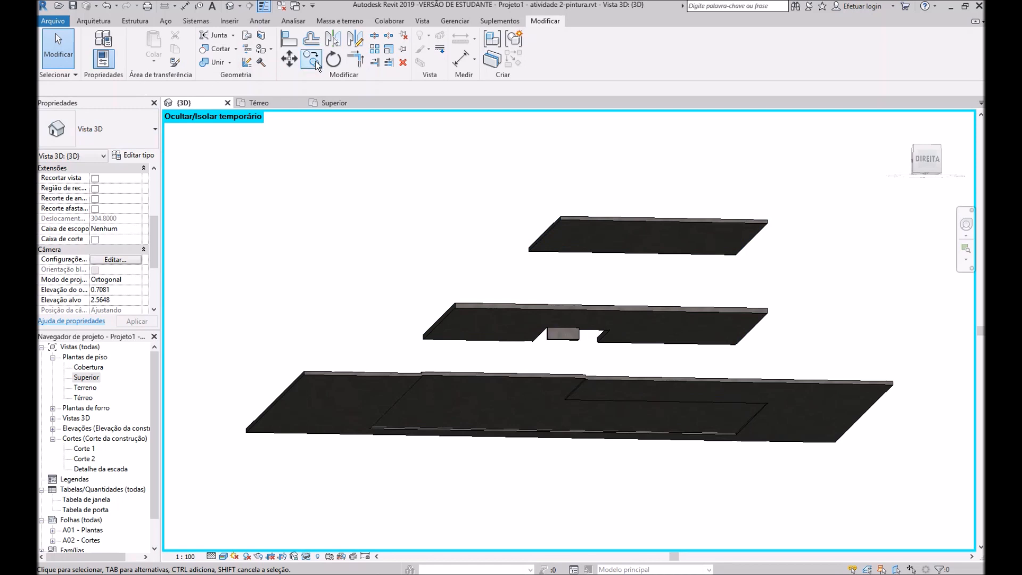
{"action": "key", "text": "p"}
{"action": "key", "text": "t"}
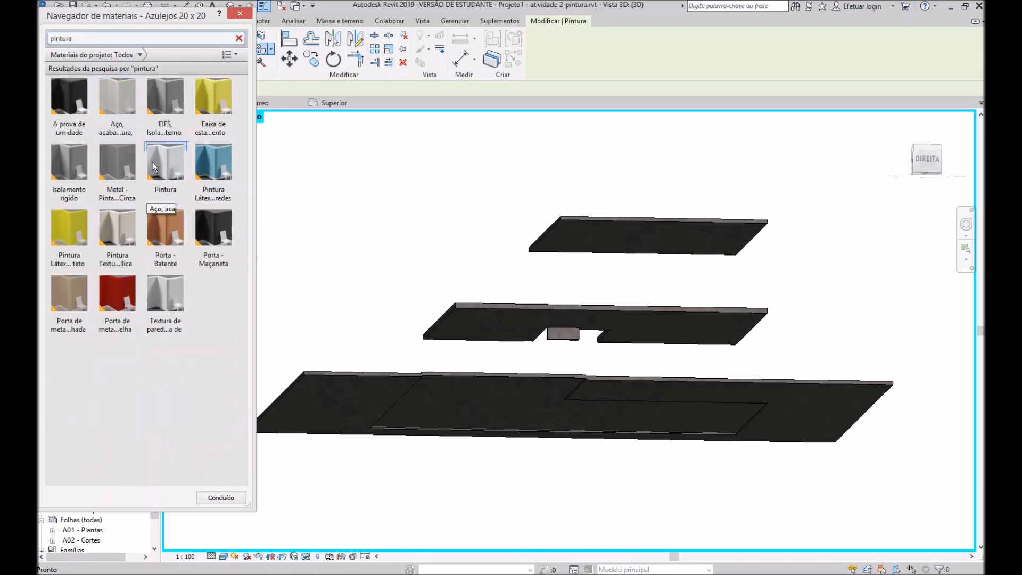
{"action": "left_click", "coordinate": [213, 165]}
{"action": "left_click", "coordinate": [67, 246]}
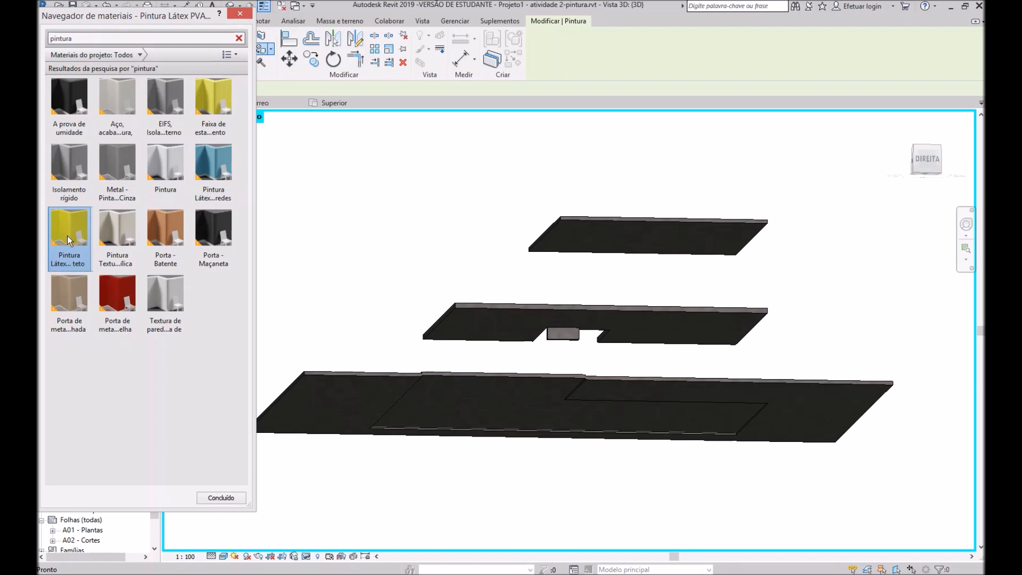
{"action": "left_click", "coordinate": [512, 324]}
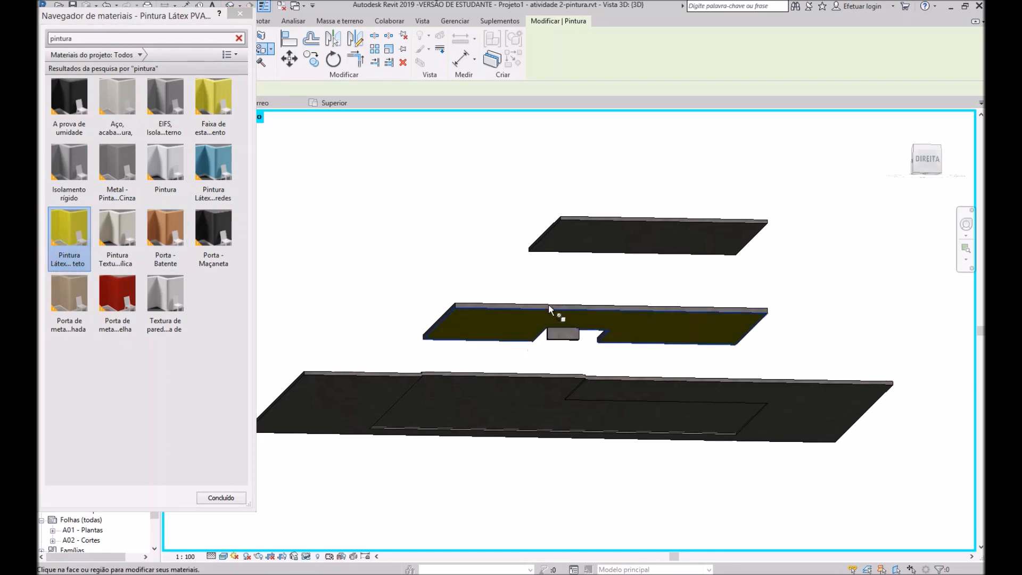
{"action": "left_click", "coordinate": [612, 238]}
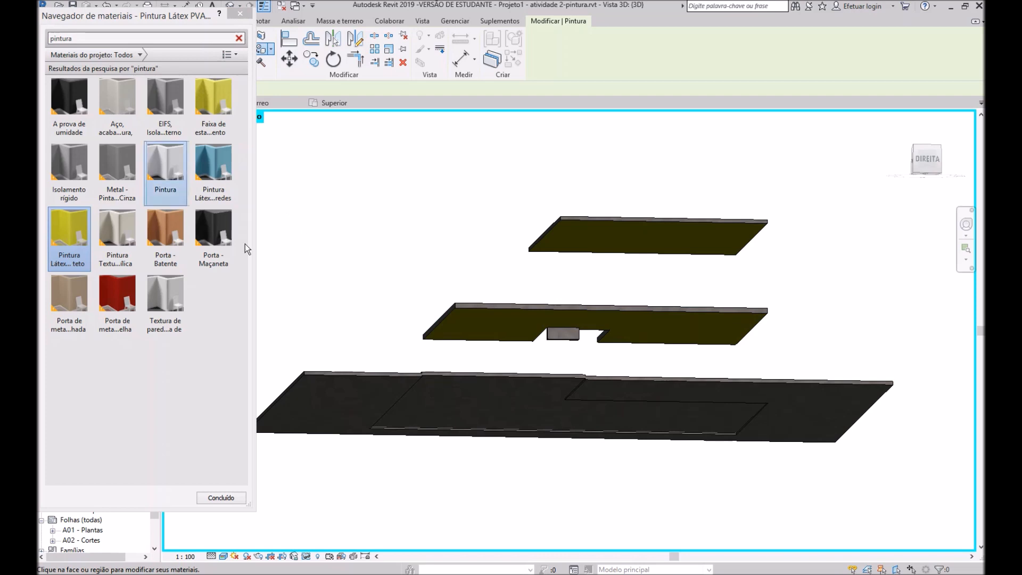
{"action": "left_click", "coordinate": [220, 498]}
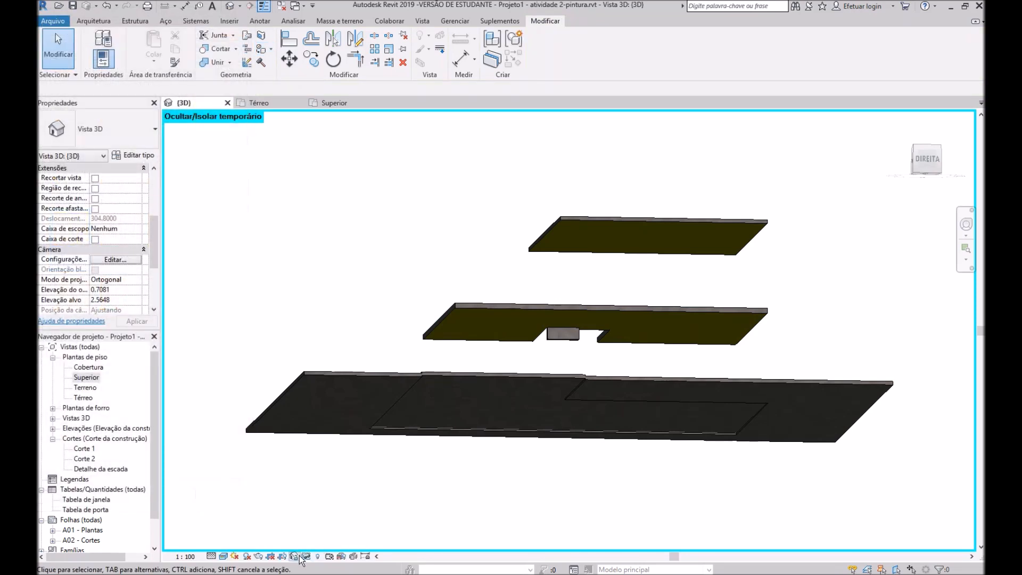
Reset the temporary isolation of the floors and view the complete house from the front corner
{"action": "left_click", "coordinate": [307, 556]}
{"action": "left_click", "coordinate": [337, 545]}
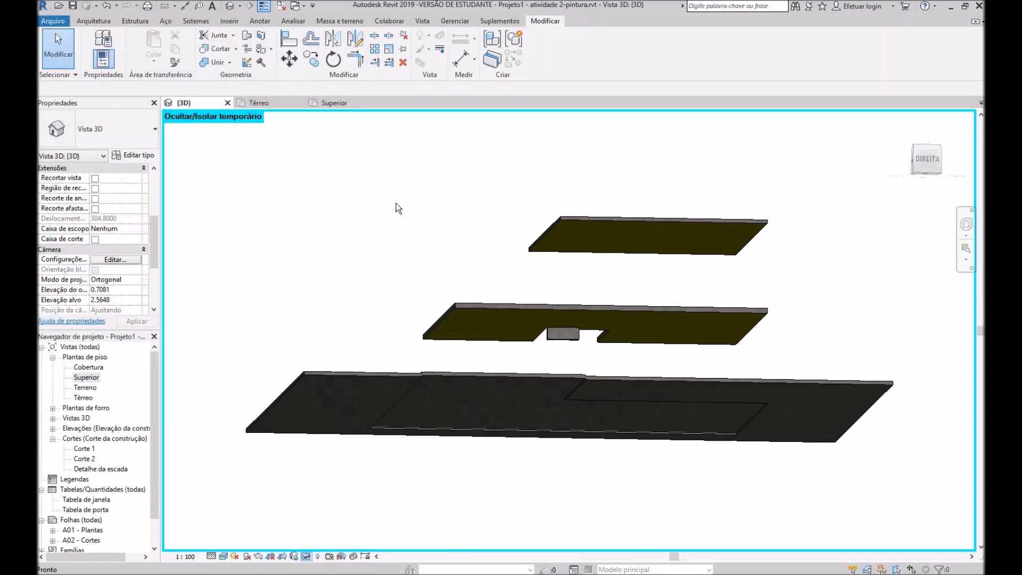
{"action": "middle_click_drag", "start_coordinate": [446, 331], "coordinate": [560, 391], "text": "shift"}
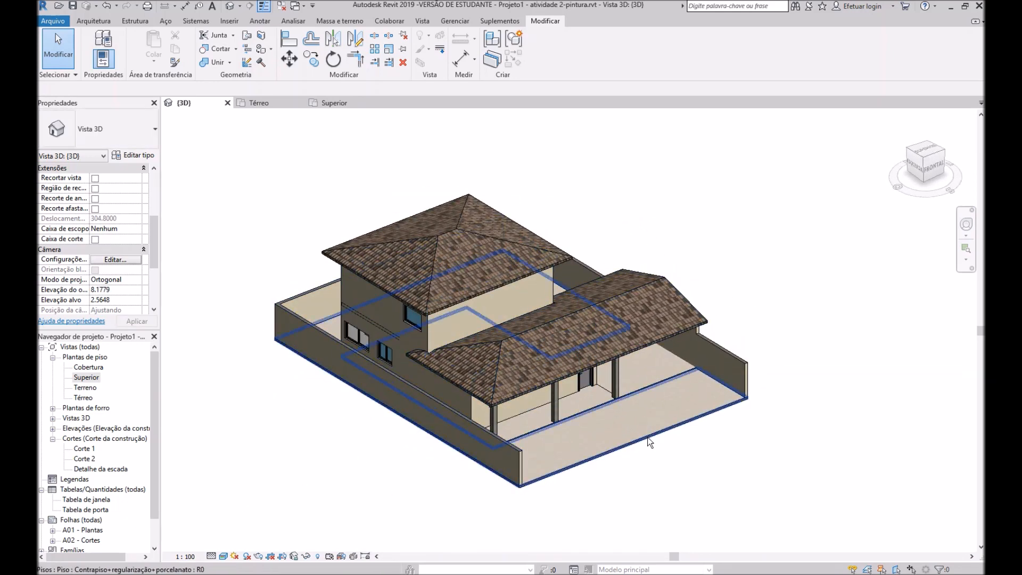
{"action": "scroll", "coordinate": [413, 266], "scroll_direction": "up", "scroll_amount": 3}
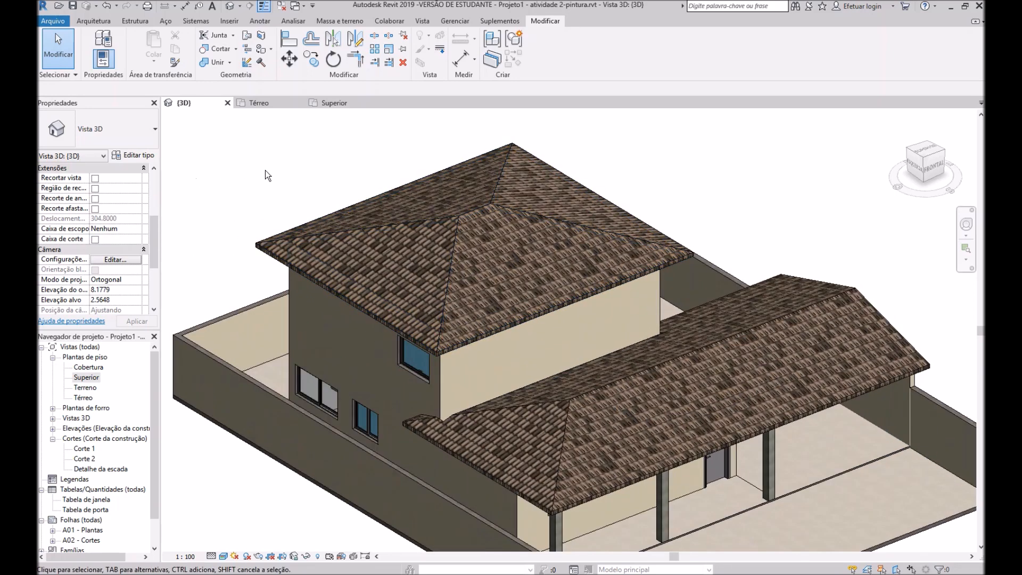
Create a new material takeoff for the <Multi-Categorias> category in the Construção nova phase
{"action": "left_click_drag", "start_coordinate": [155, 390], "coordinate": [148, 472]}
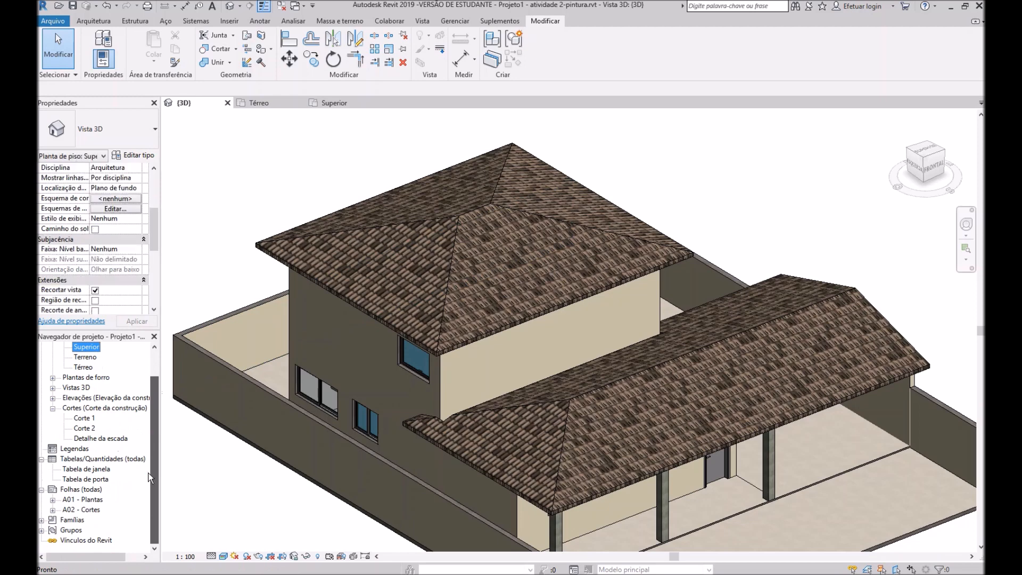
{"action": "left_click", "coordinate": [88, 458]}
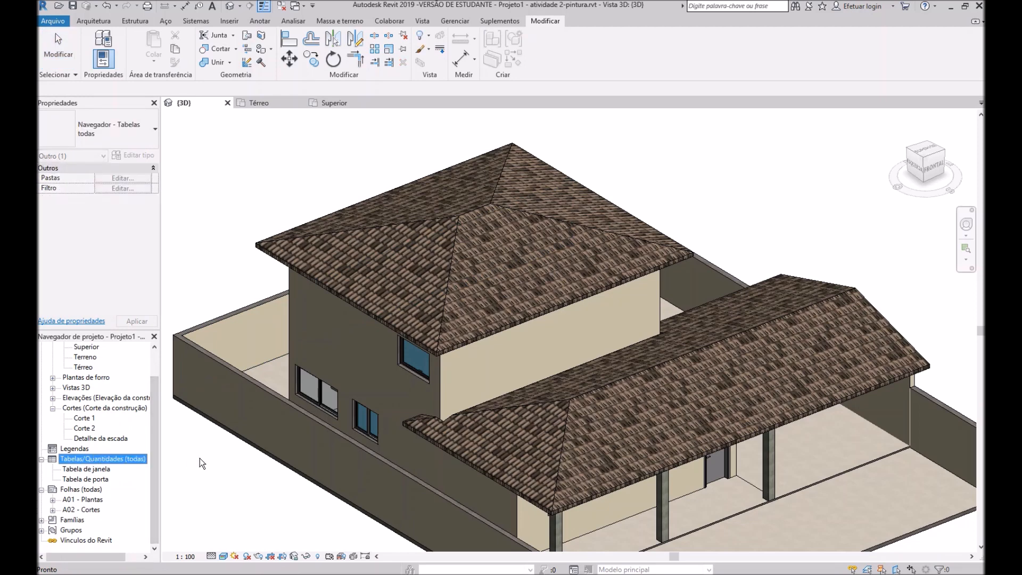
{"action": "right_click", "coordinate": [117, 458]}
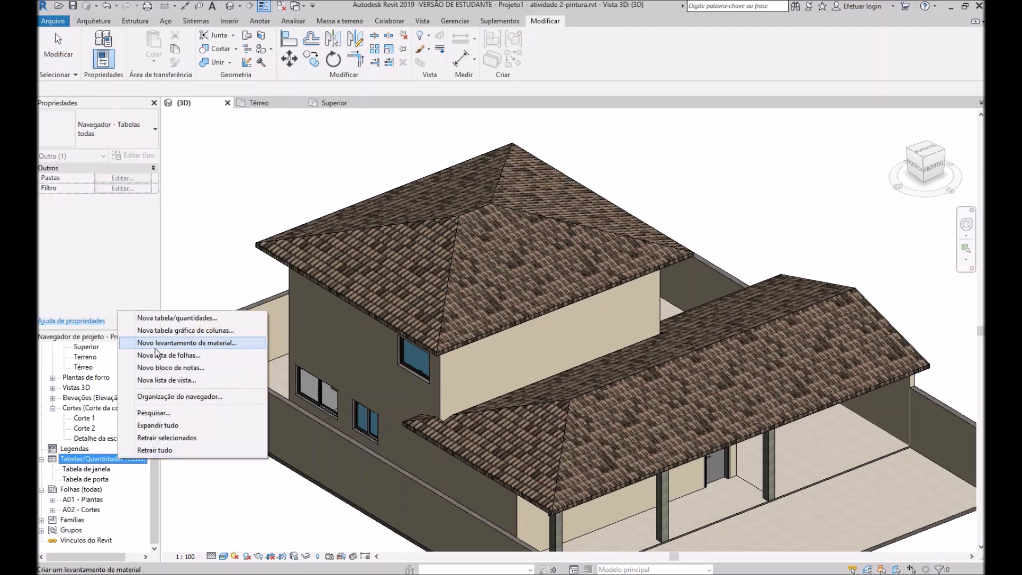
{"action": "left_click", "coordinate": [218, 344]}
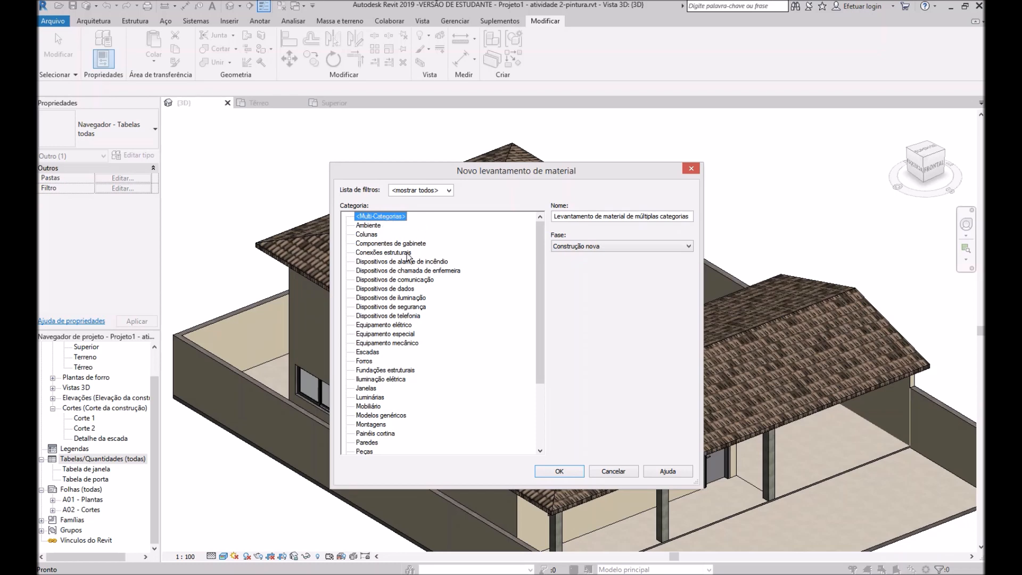
{"action": "left_click", "coordinate": [565, 471]}
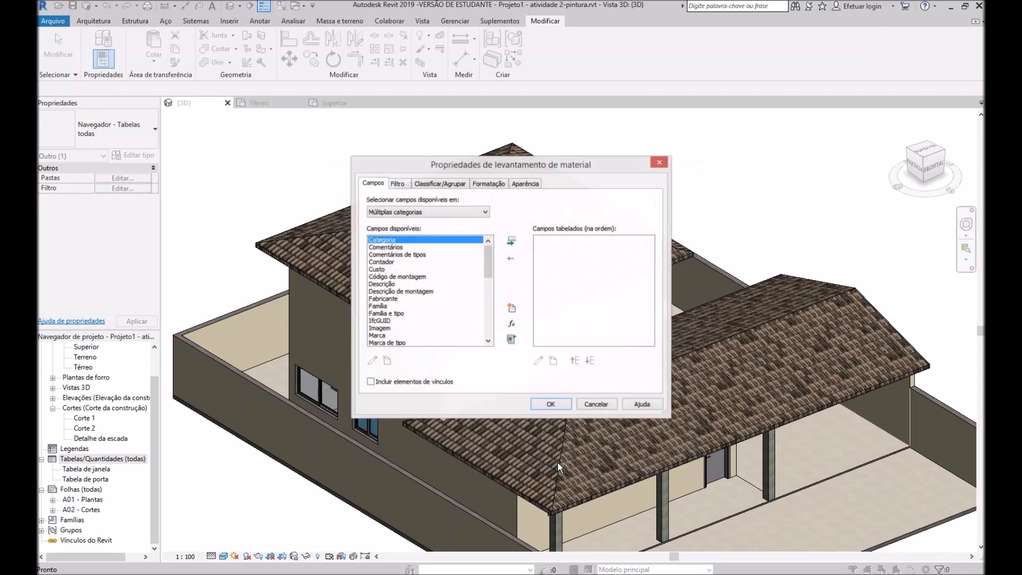
Add the fields Material: Como tinta, Material: Nome and Material: Área to the takeoff and generate the table
{"action": "left_click_drag", "start_coordinate": [484, 258], "coordinate": [490, 288]}
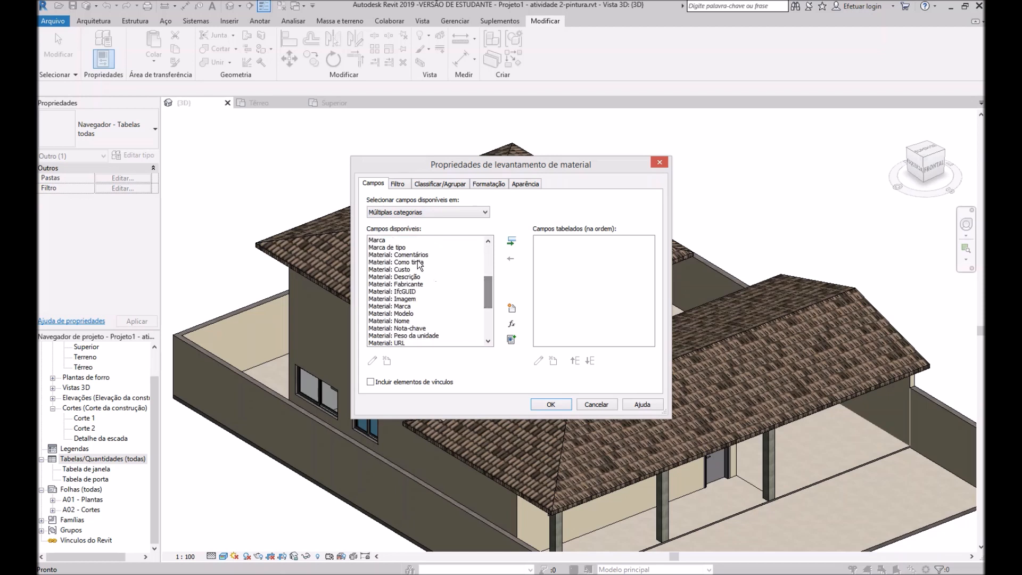
{"action": "left_click", "coordinate": [434, 262]}
{"action": "left_click", "coordinate": [511, 242]}
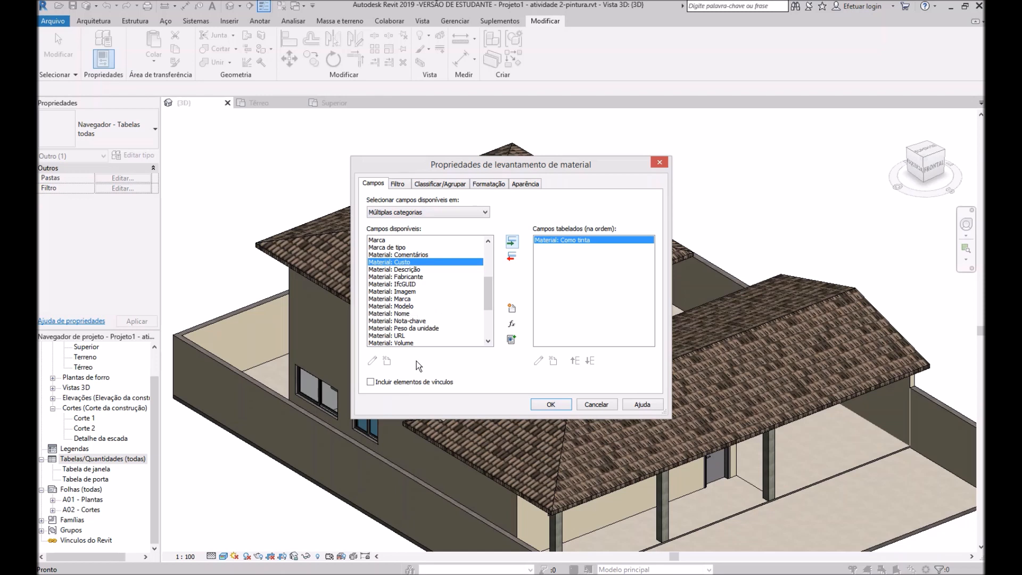
{"action": "left_click", "coordinate": [426, 313]}
{"action": "left_click", "coordinate": [512, 243]}
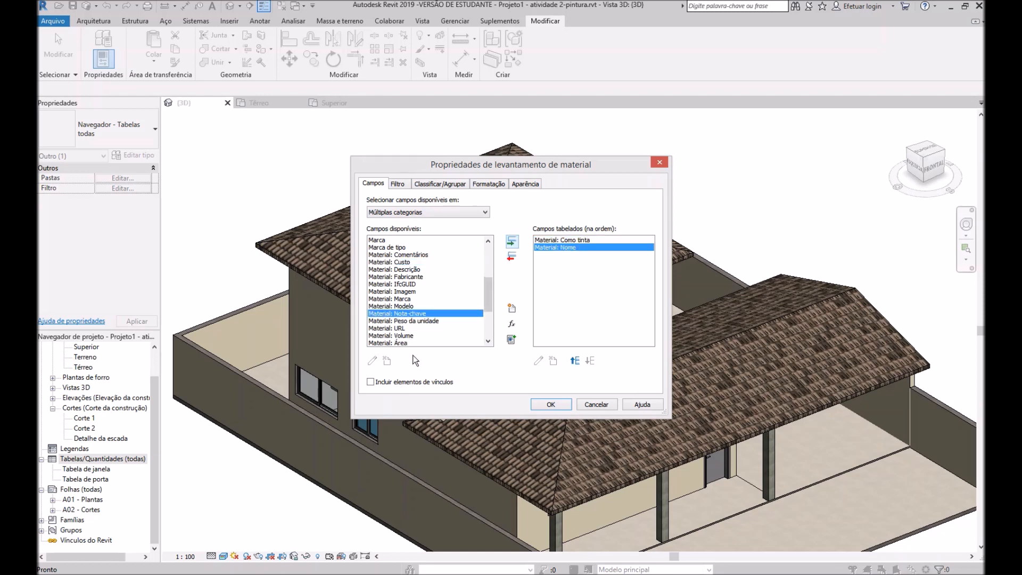
{"action": "left_click", "coordinate": [404, 343]}
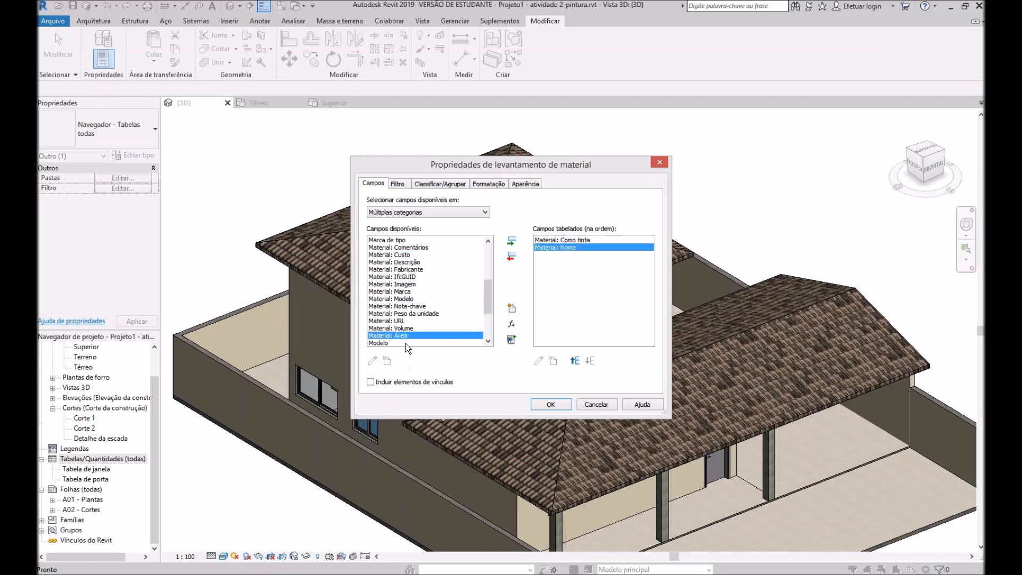
{"action": "left_click", "coordinate": [511, 241]}
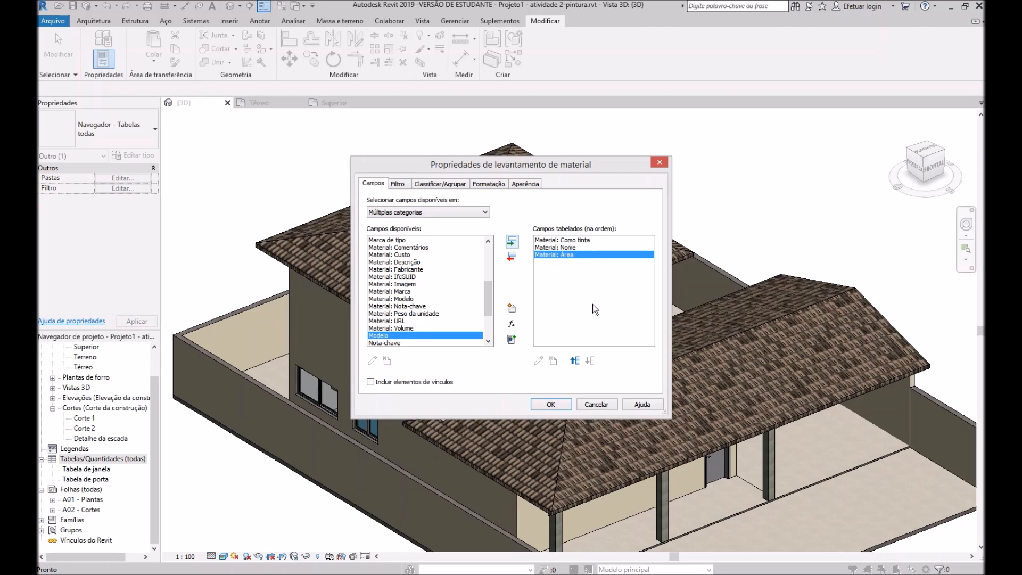
{"action": "left_click", "coordinate": [551, 404]}
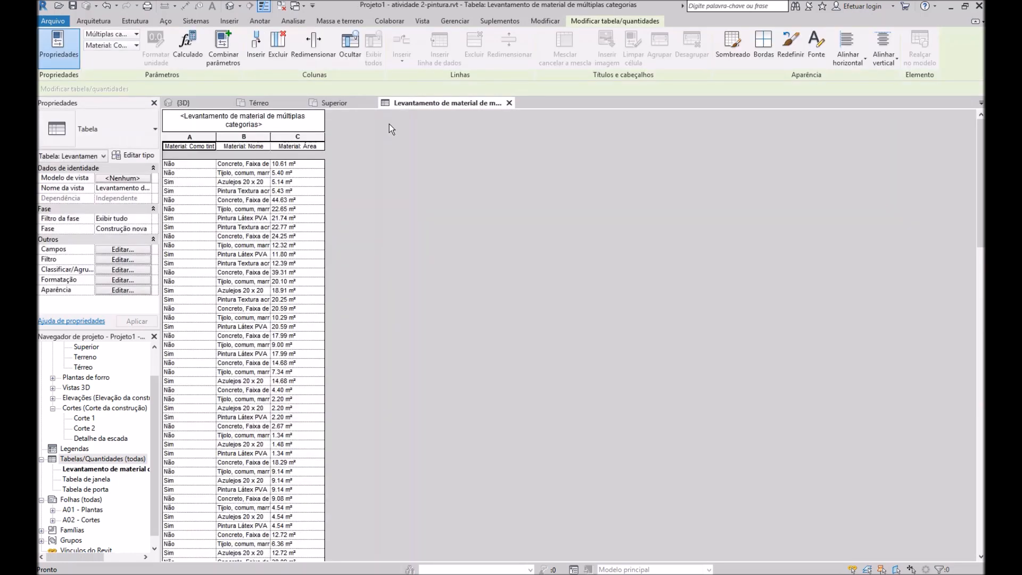
Widen the Material: Como tinta column so that its heading fits
{"action": "left_click", "coordinate": [182, 166]}
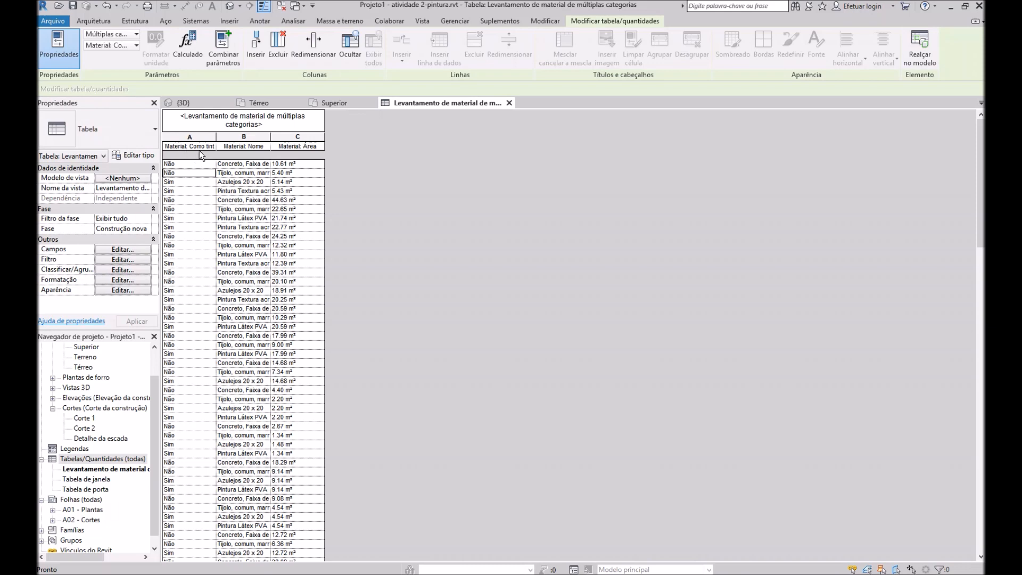
{"action": "left_click", "coordinate": [202, 136]}
{"action": "left_click_drag", "start_coordinate": [216, 137], "coordinate": [252, 141]}
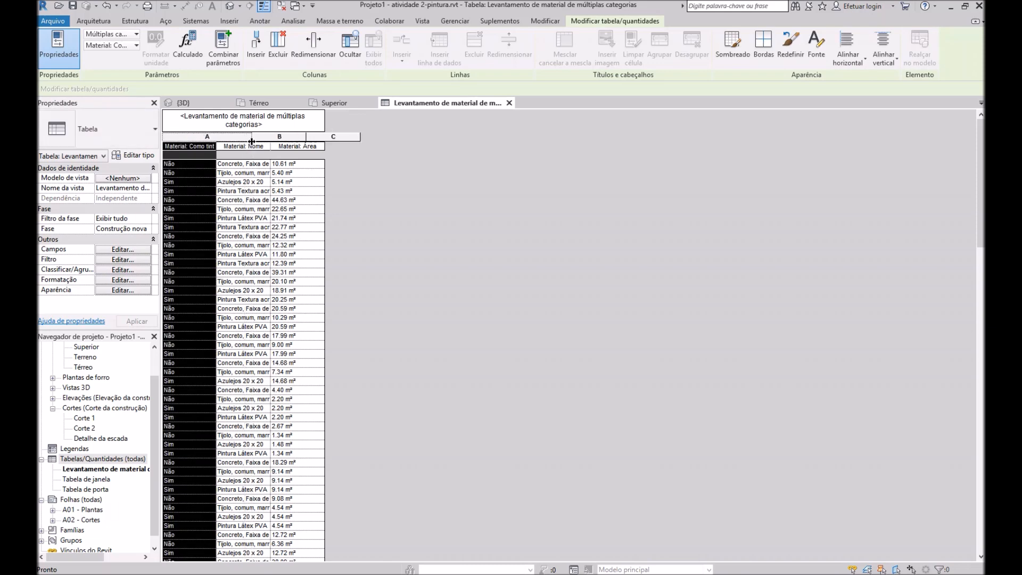
{"action": "left_click", "coordinate": [207, 146]}
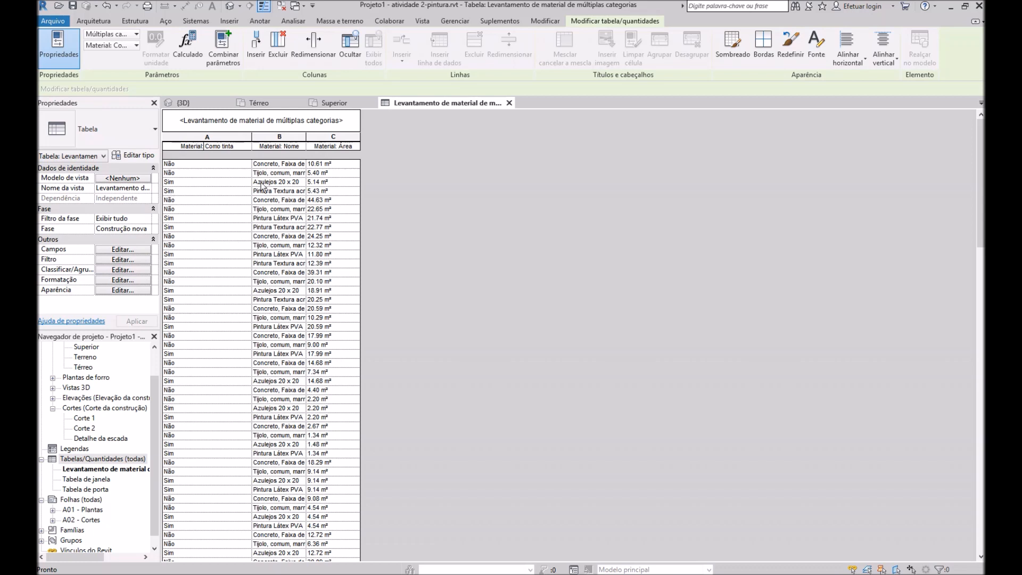
{"action": "left_click", "coordinate": [166, 183]}
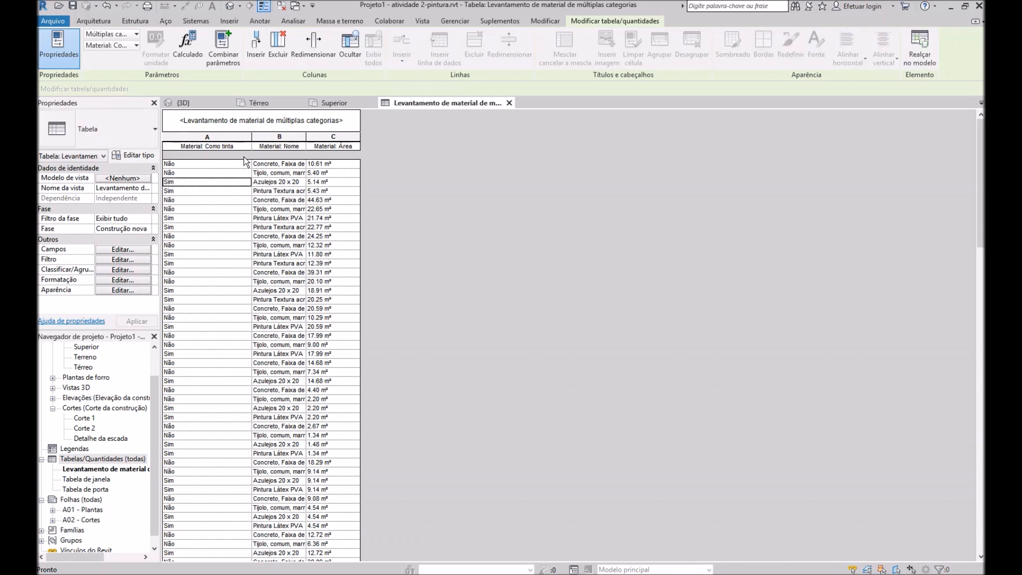
Filter the takeoff by Material: Como tinta set to Sim, narrow that column and widen Material: Nome to fit the material names
{"action": "left_click", "coordinate": [118, 260]}
{"action": "left_click", "coordinate": [444, 202]}
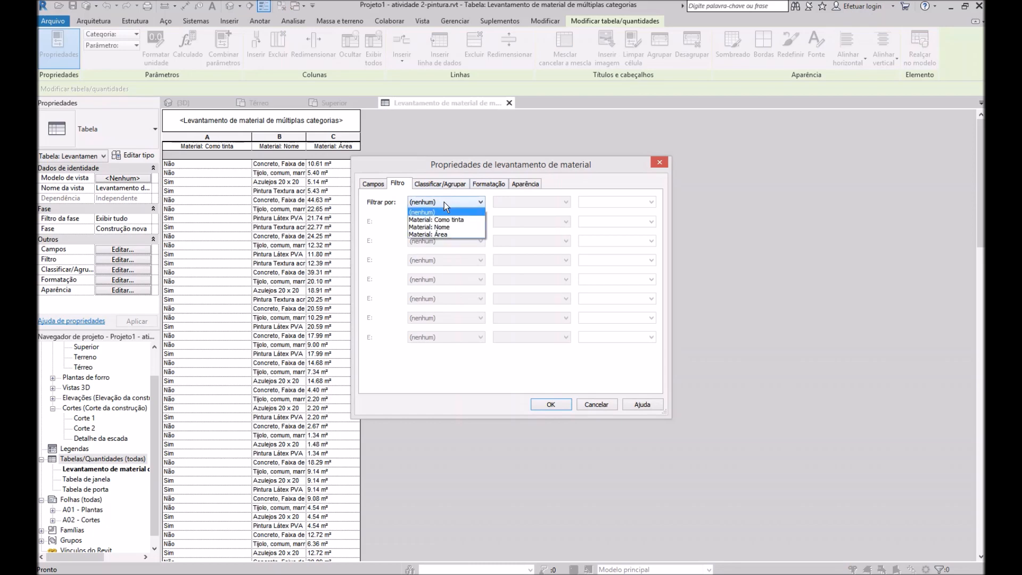
{"action": "left_click", "coordinate": [457, 219]}
{"action": "left_click", "coordinate": [609, 201]}
{"action": "left_click", "coordinate": [607, 219]}
{"action": "left_click", "coordinate": [557, 405]}
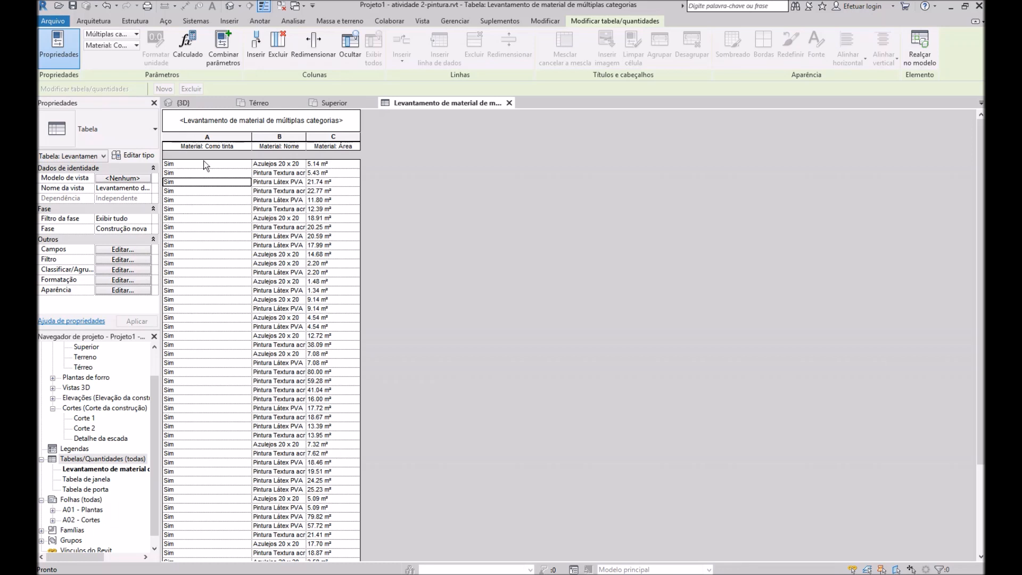
{"action": "left_click_drag", "start_coordinate": [250, 144], "coordinate": [324, 142]}
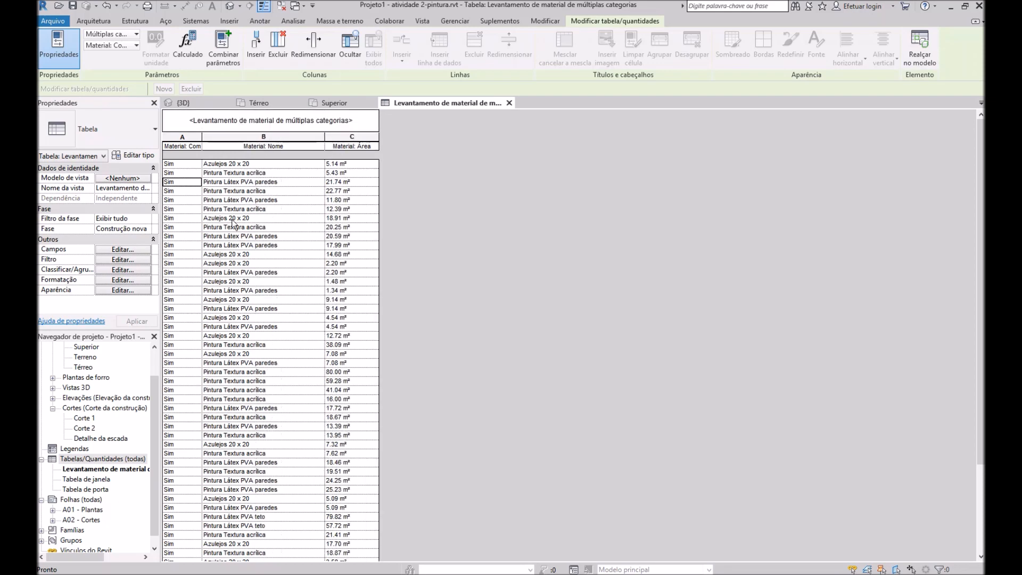
Sort the takeoff by Material: Nome ascending and enable the grand total with title, count and totals
{"action": "left_click", "coordinate": [118, 269]}
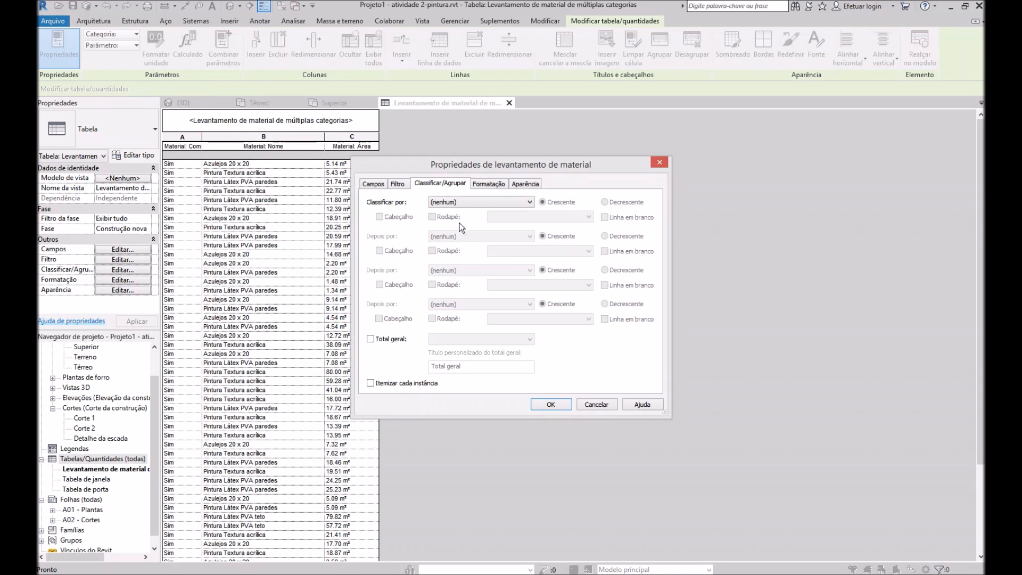
{"action": "left_click", "coordinate": [479, 202]}
{"action": "left_click", "coordinate": [481, 226]}
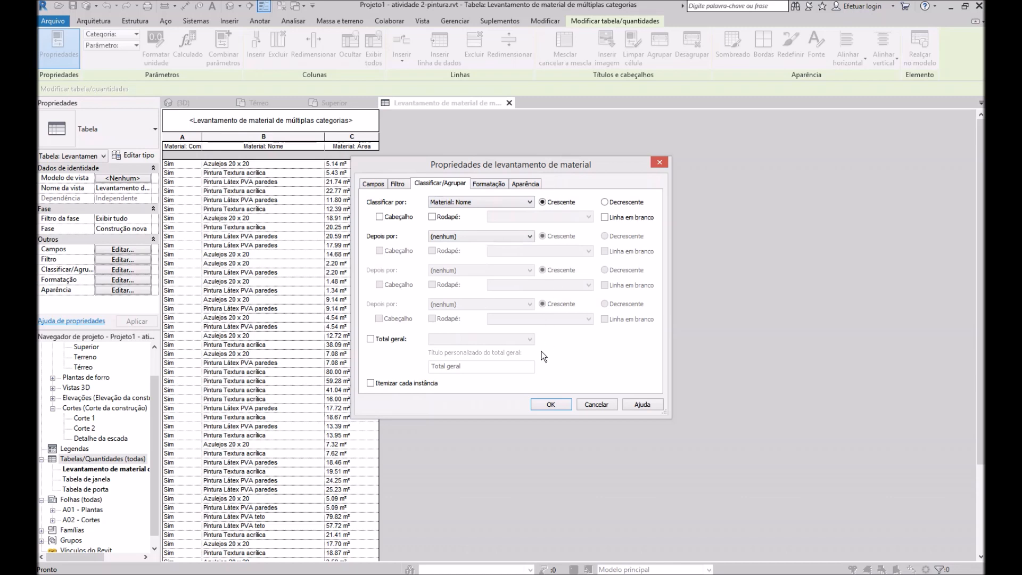
{"action": "left_click", "coordinate": [371, 338]}
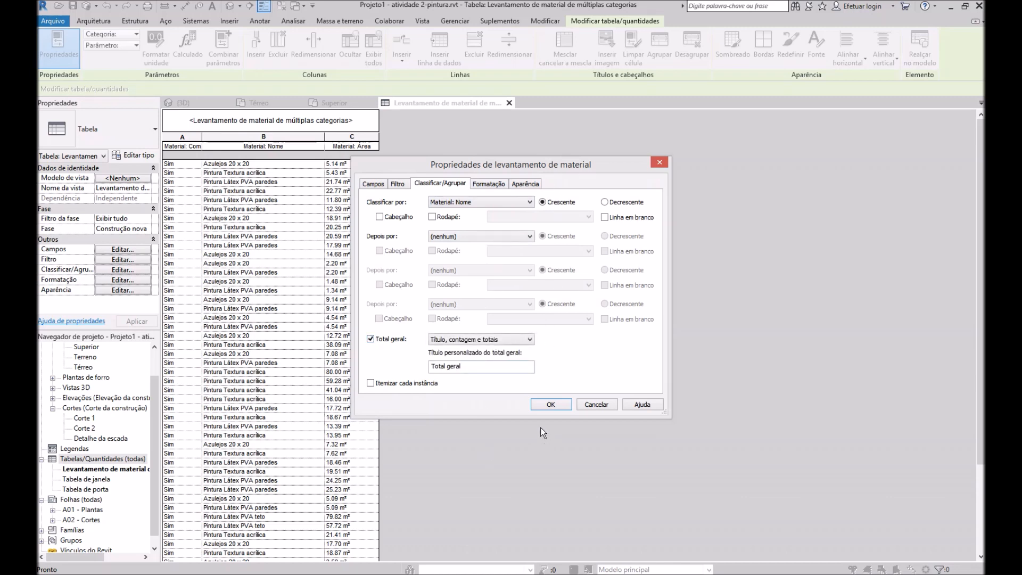
{"action": "left_click", "coordinate": [553, 405]}
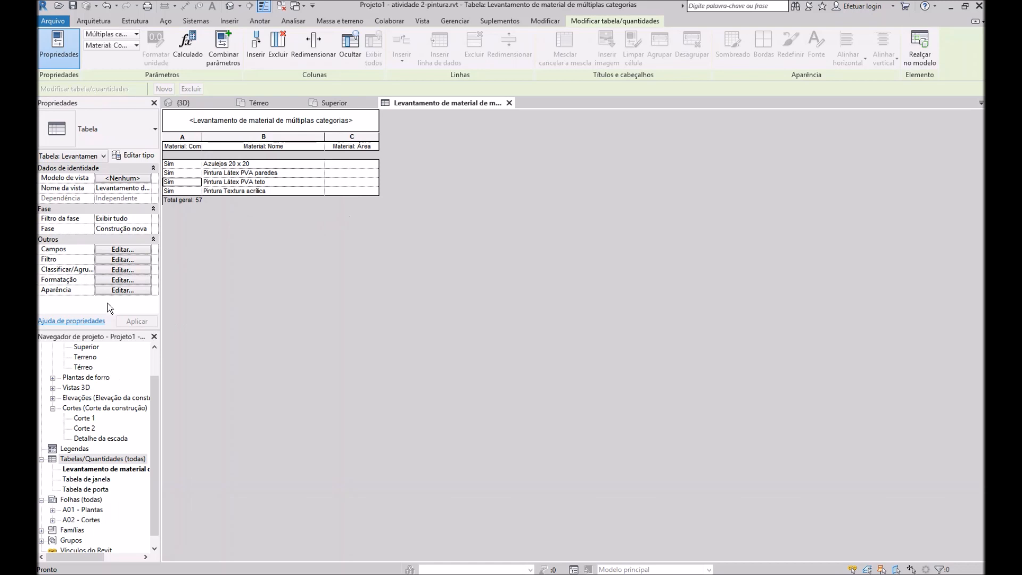
Format the Material: Área field to calculate totals (Calcular os totais)
{"action": "left_click", "coordinate": [104, 271]}
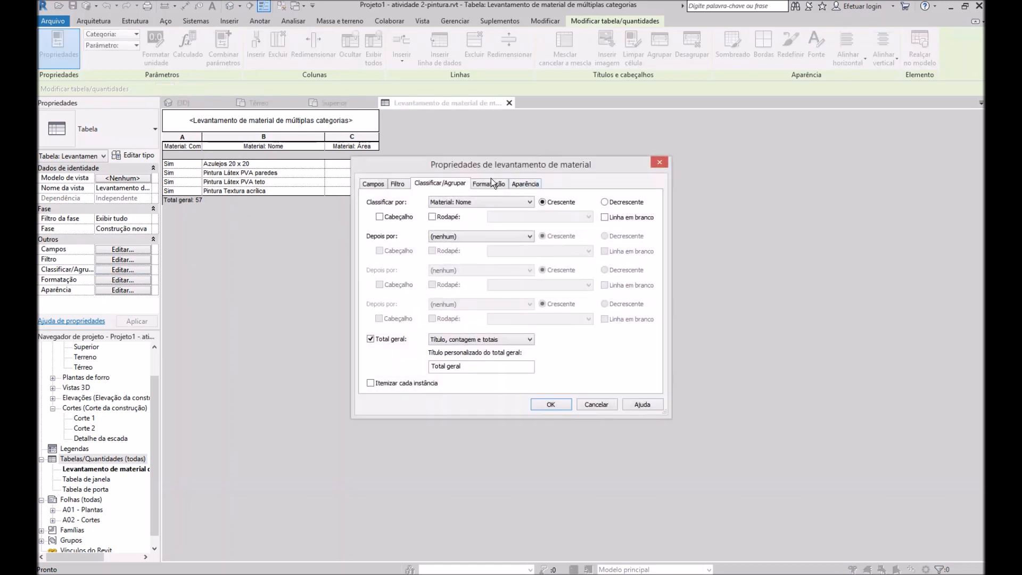
{"action": "left_click", "coordinate": [490, 182]}
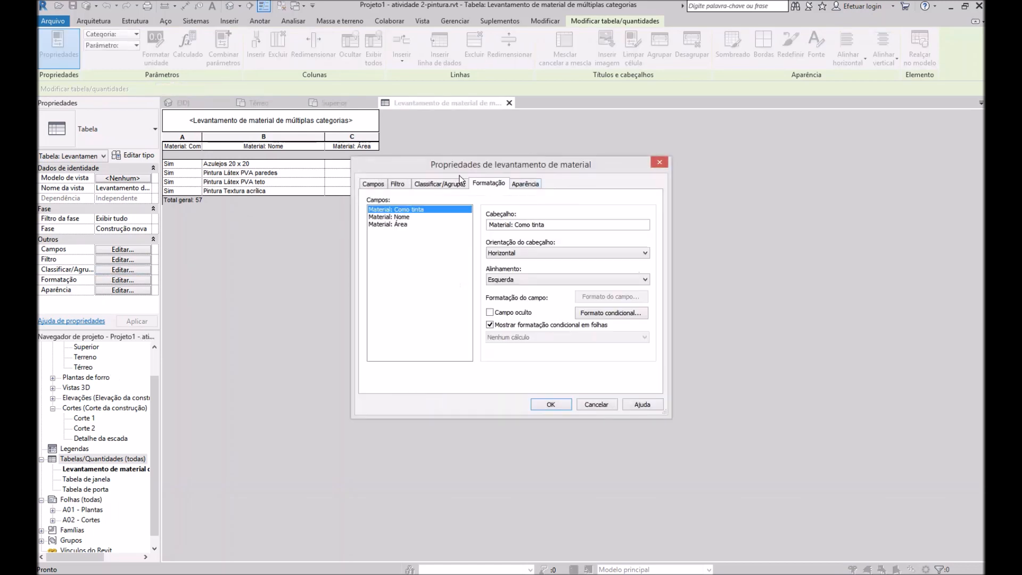
{"action": "left_click", "coordinate": [386, 224]}
{"action": "left_click", "coordinate": [518, 337]}
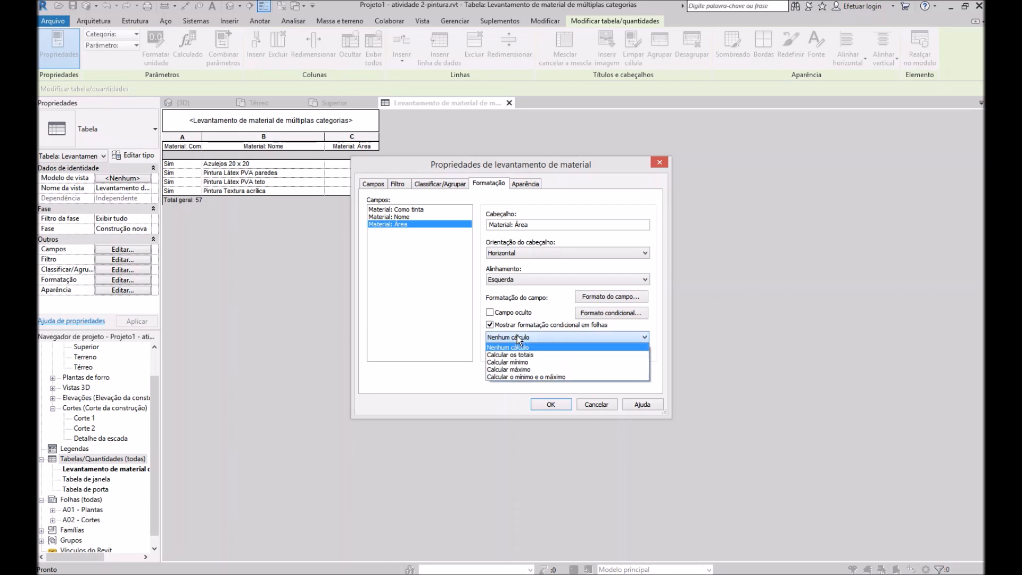
{"action": "left_click", "coordinate": [534, 354]}
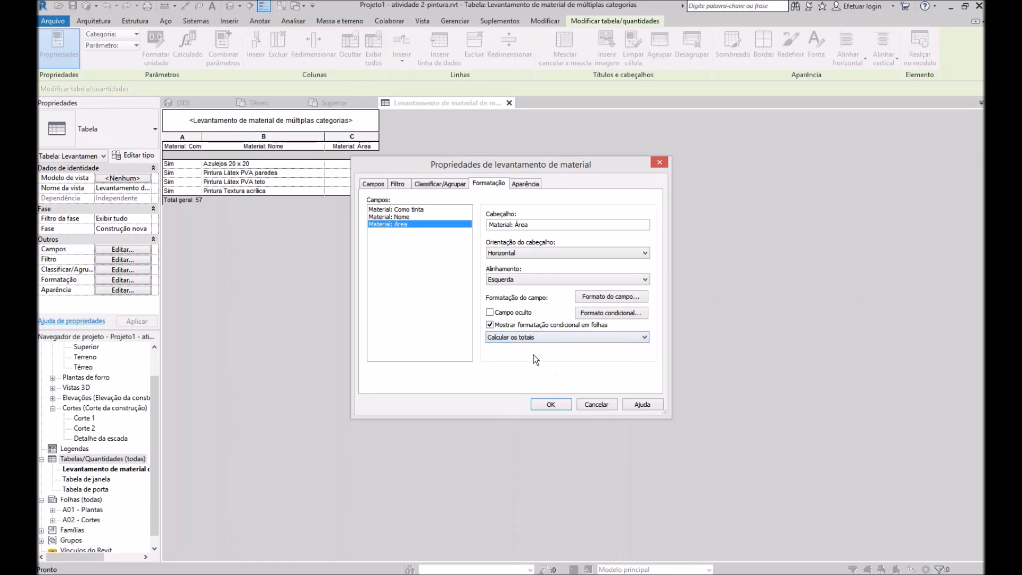
{"action": "left_click", "coordinate": [550, 404]}
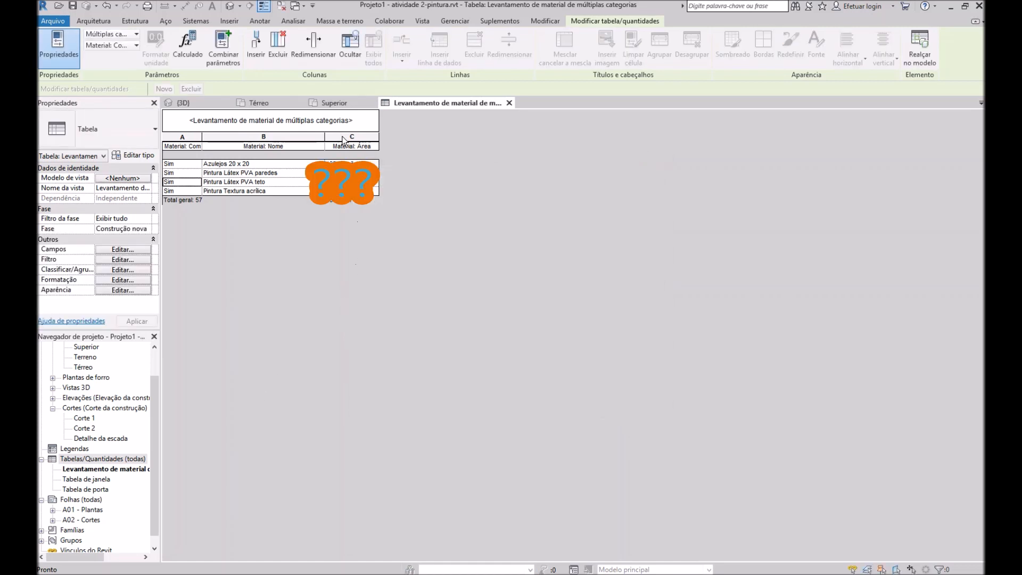
Review the tile, PVA latex wall, PVA latex ceiling and acrylic texture rows in the takeoff
{"action": "left_click", "coordinate": [277, 163]}
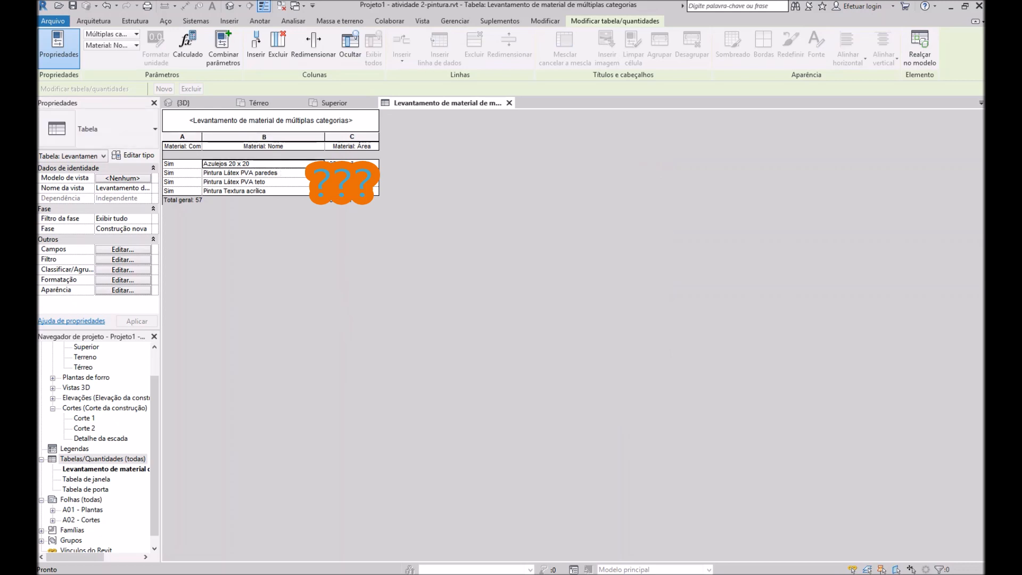
{"action": "left_click", "coordinate": [298, 174]}
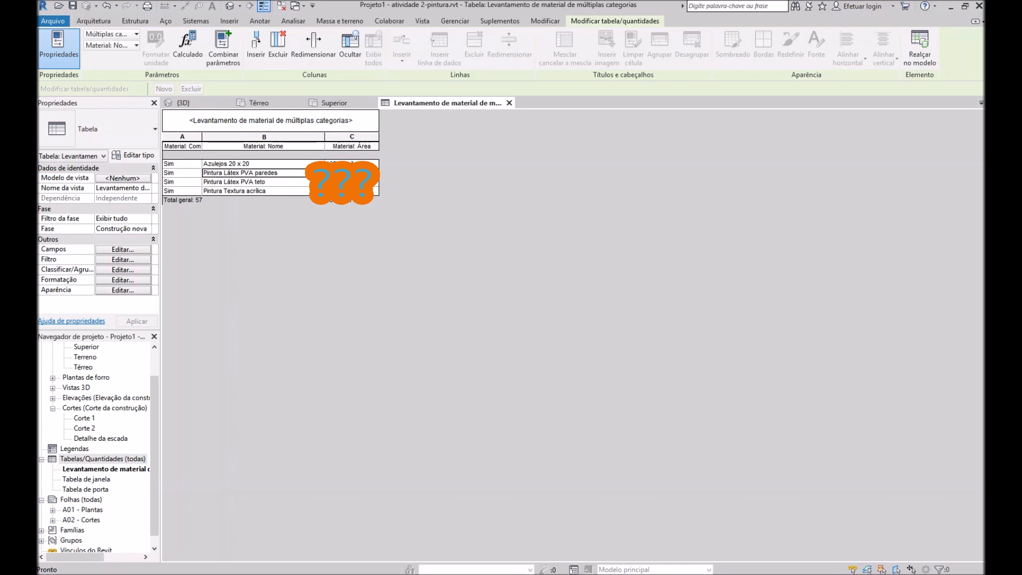
{"action": "left_click", "coordinate": [239, 183]}
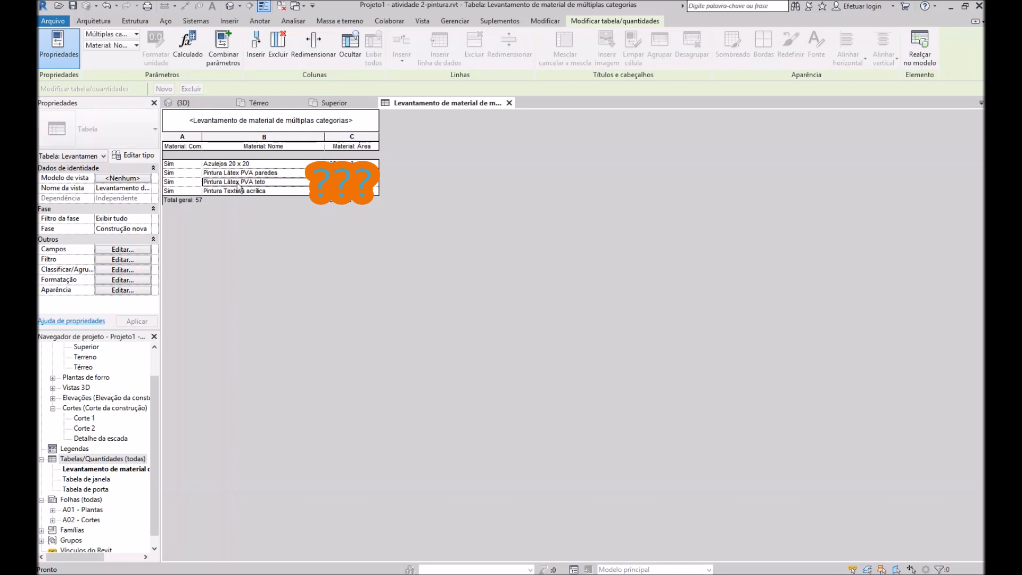
{"action": "left_click", "coordinate": [281, 193]}
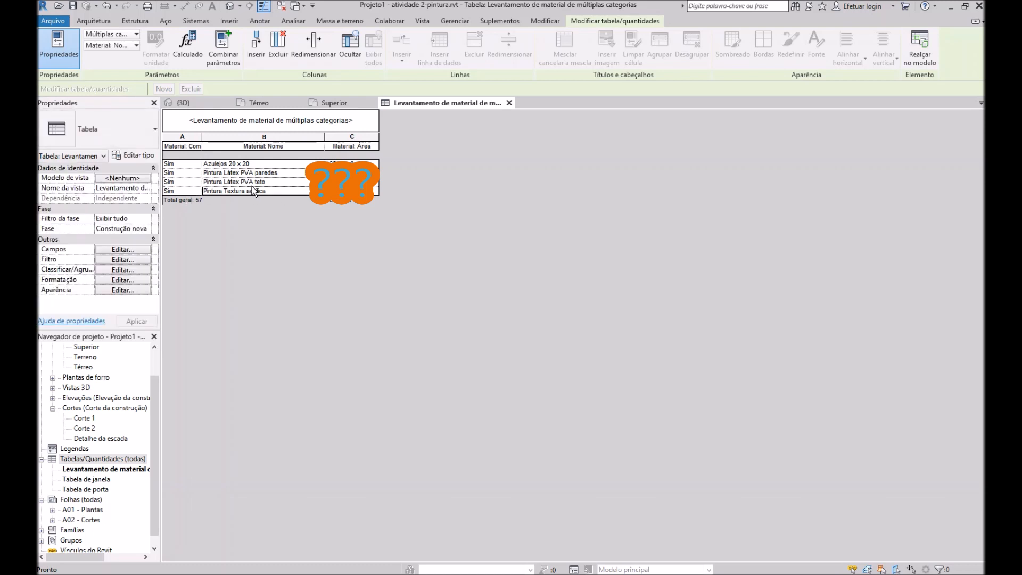